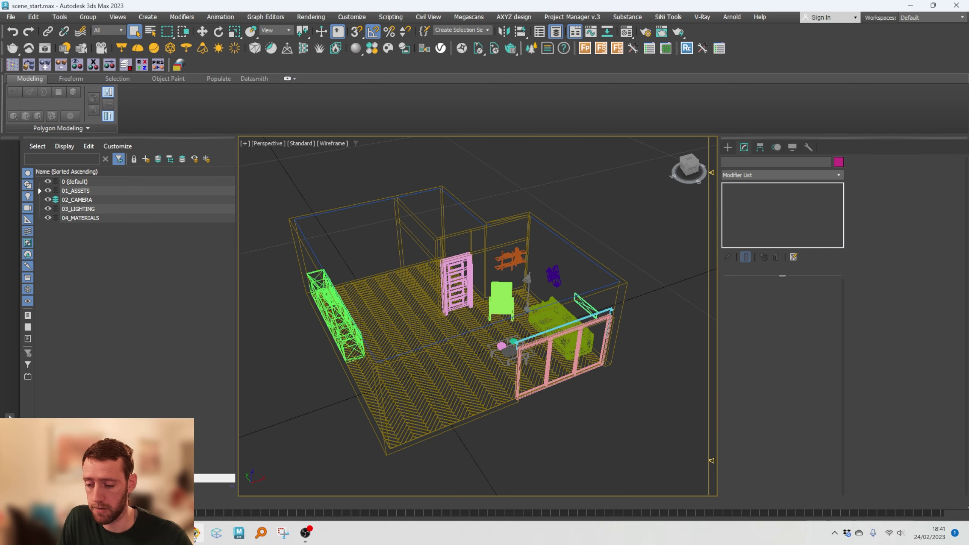
- Switch to FastStone Image Viewer, examine reference photo 6.jpg full screen for its composition, and return to the 3ds Max scene
click(195, 533)
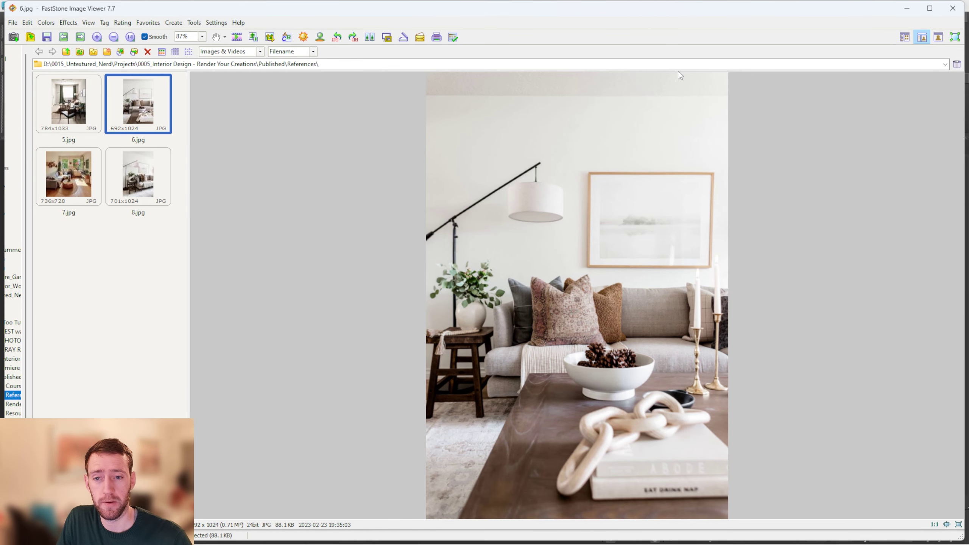
double_click(568, 197)
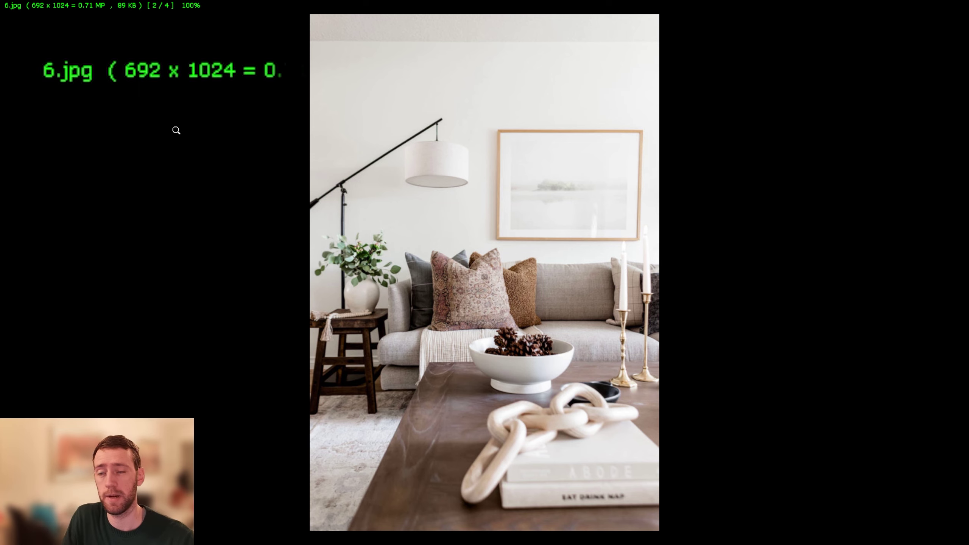
key(Escape)
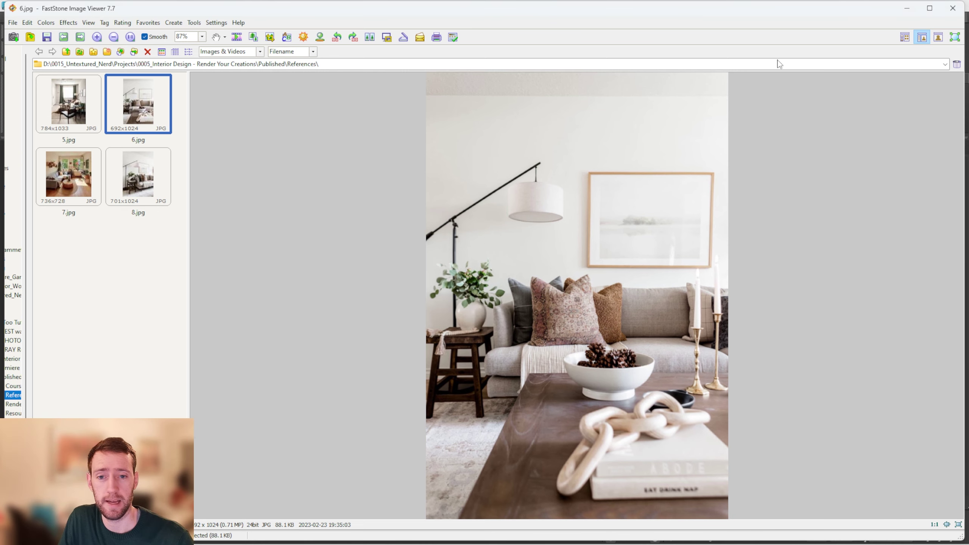
click(909, 5)
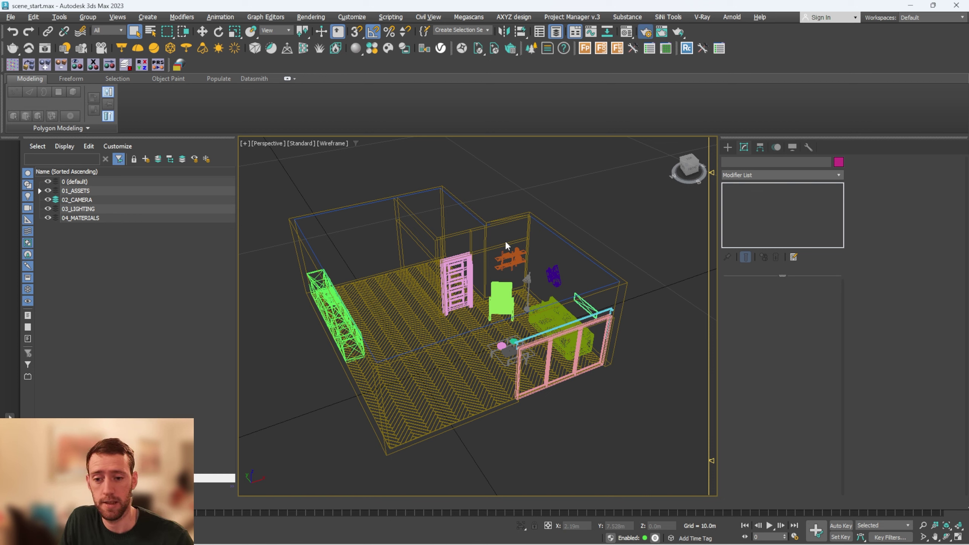
- Check the output width and height in the render settings and show safe frames in the perspective view
key(F10)
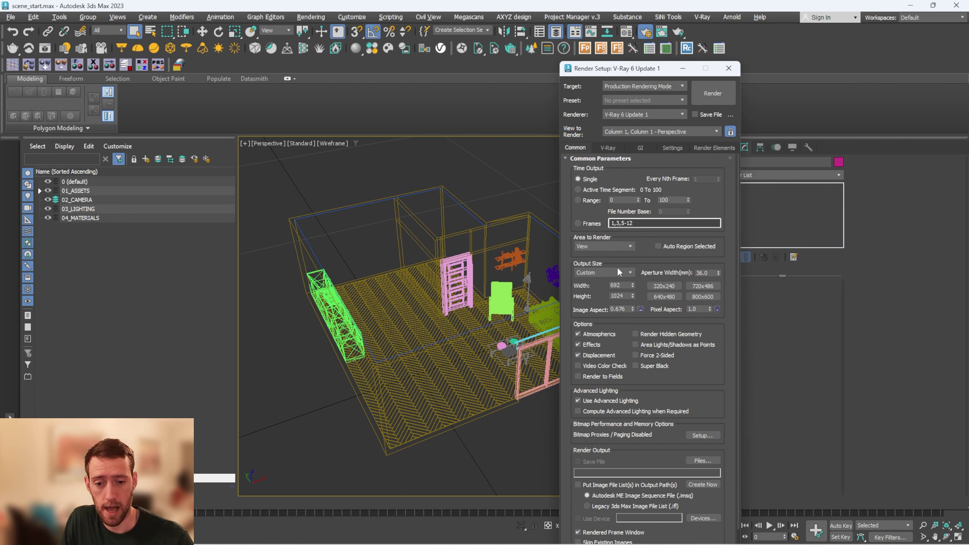
click(621, 285)
click(625, 296)
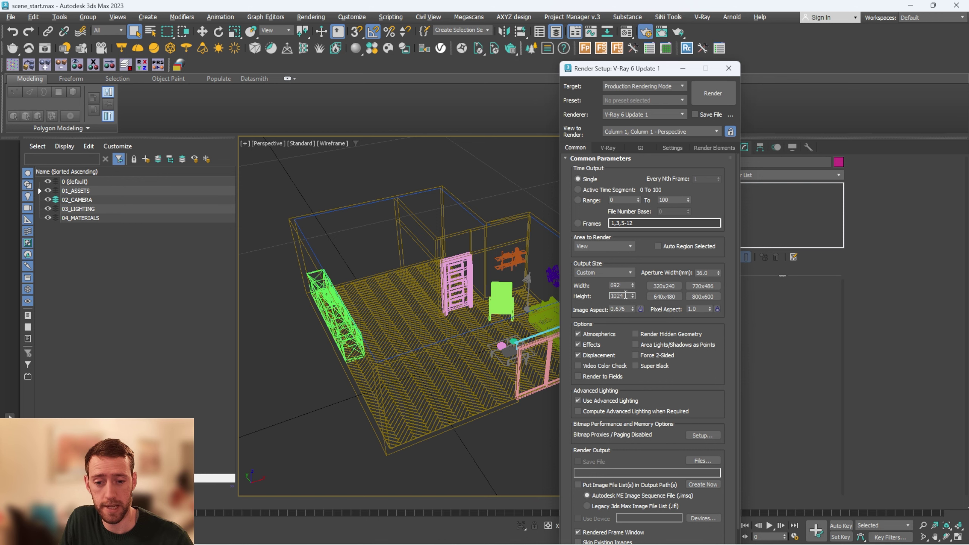
drag(626, 296, 595, 298)
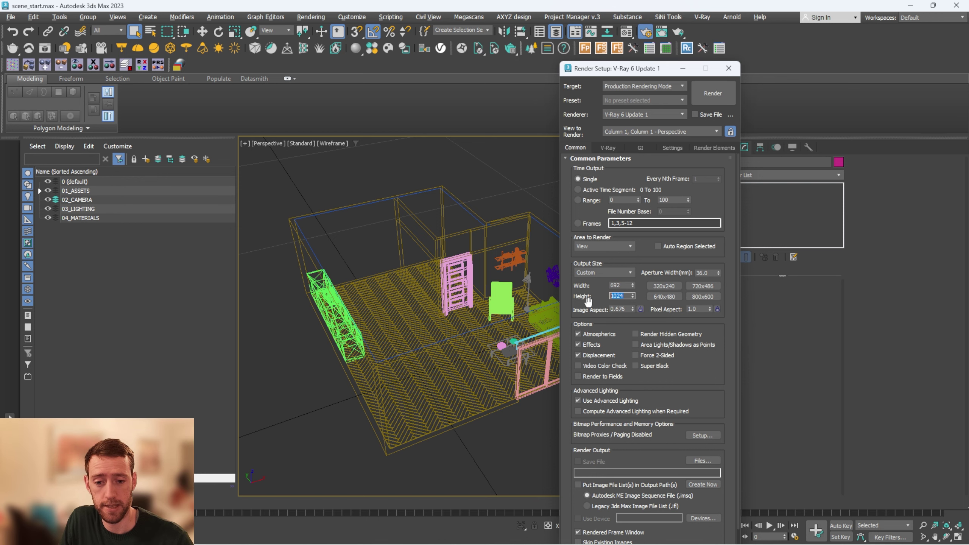
click(728, 68)
key(shift+f)
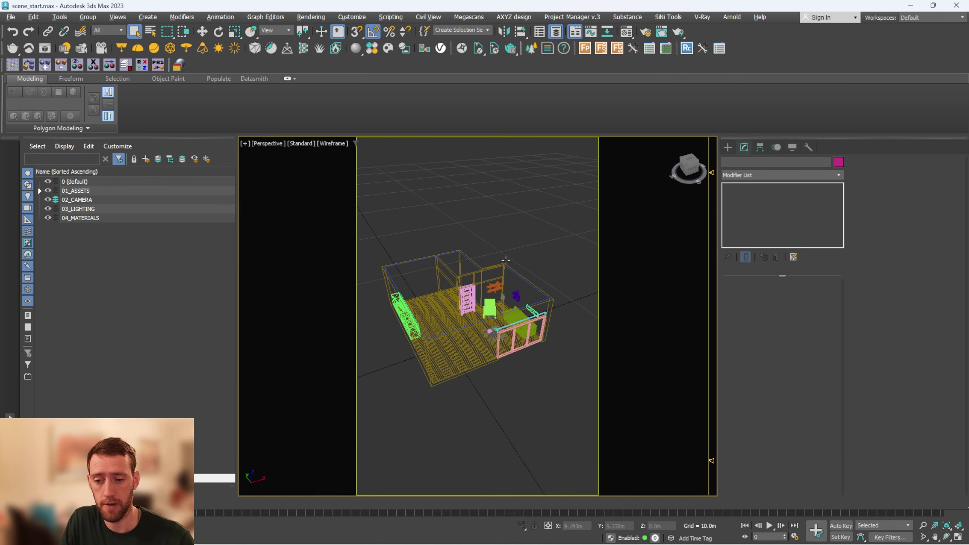
- Create a VRayPhysicalCamera in the top view beside the coffee table, aimed at the room corner behind the armchair
alt+middle_drag(492, 286, 505, 271)
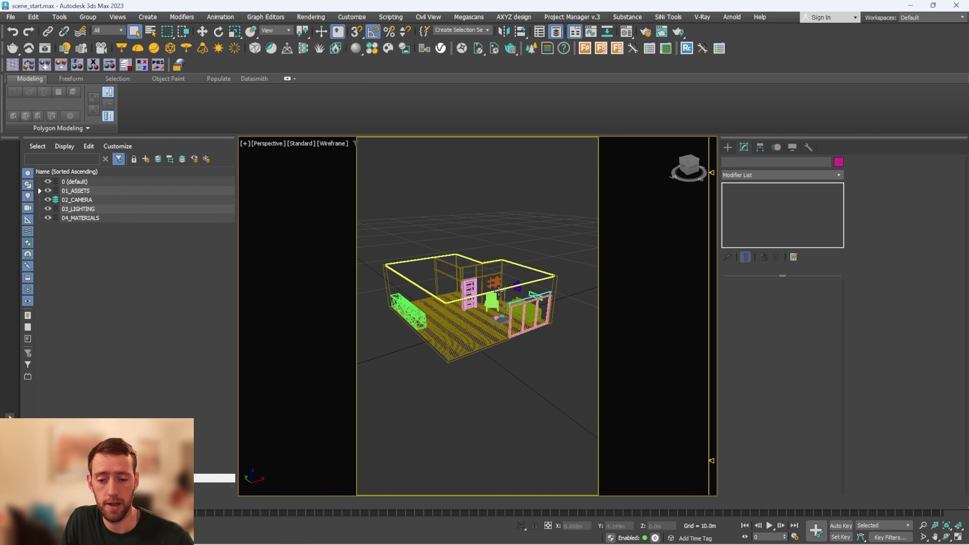
key(t)
click(727, 147)
click(766, 163)
click(766, 178)
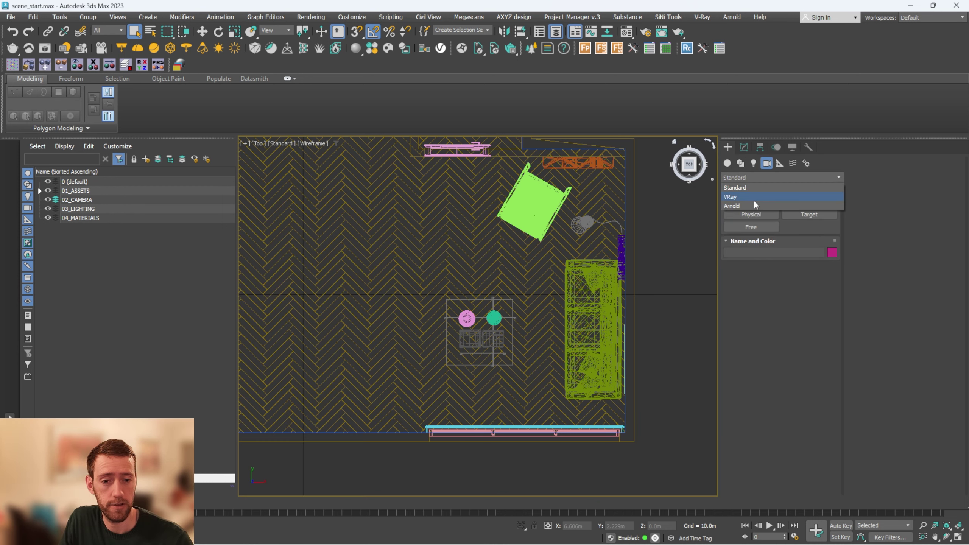
click(753, 203)
click(813, 216)
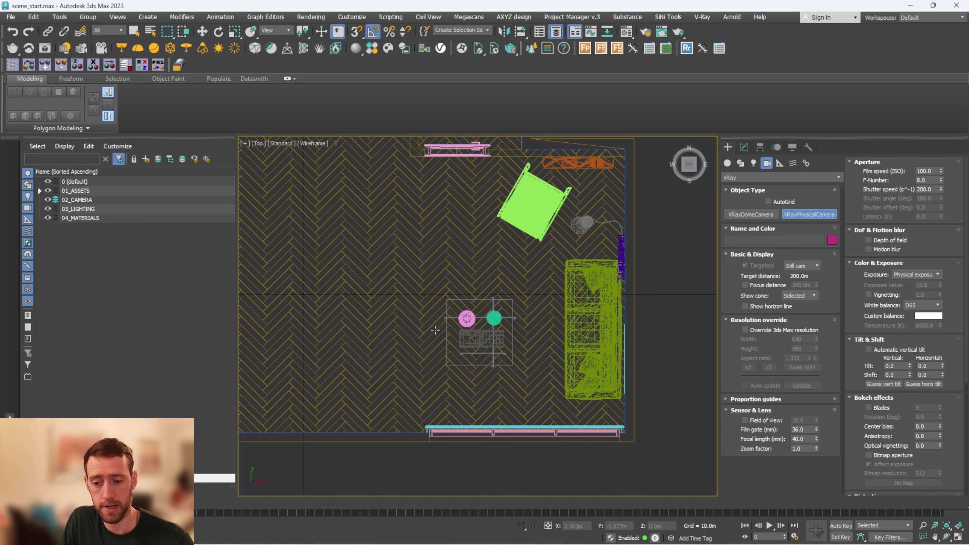
drag(434, 330, 618, 168)
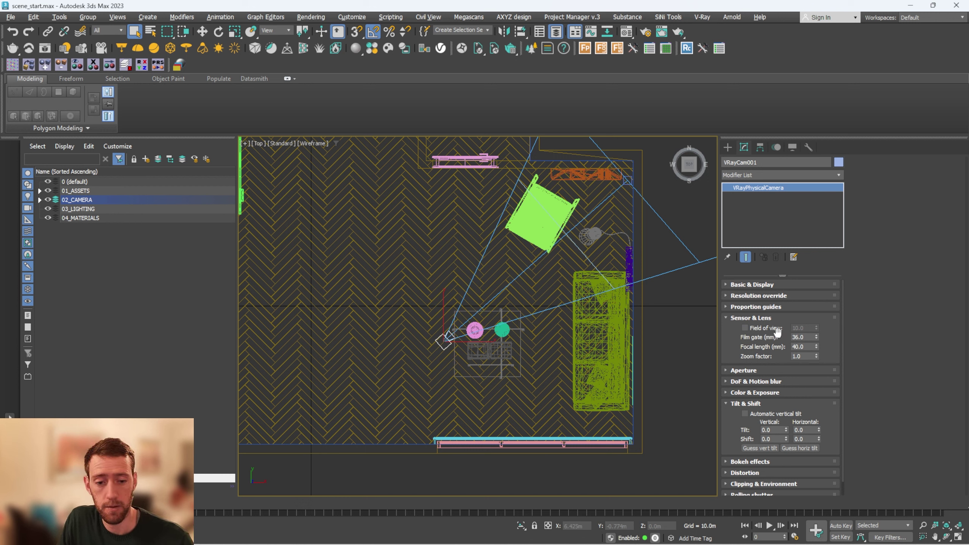
- Review the camera's film gate and set its focal length to 50 mm
drag(805, 335, 786, 334)
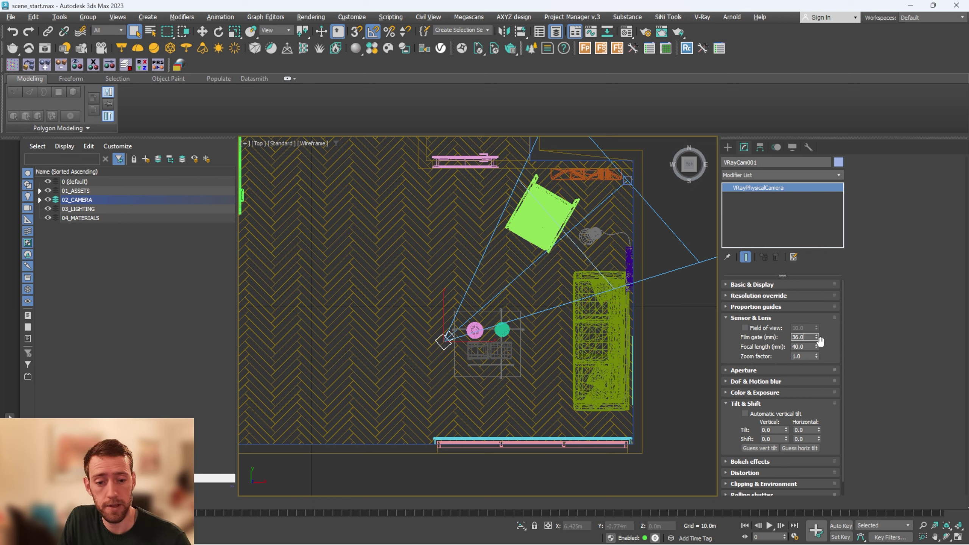
click(806, 347)
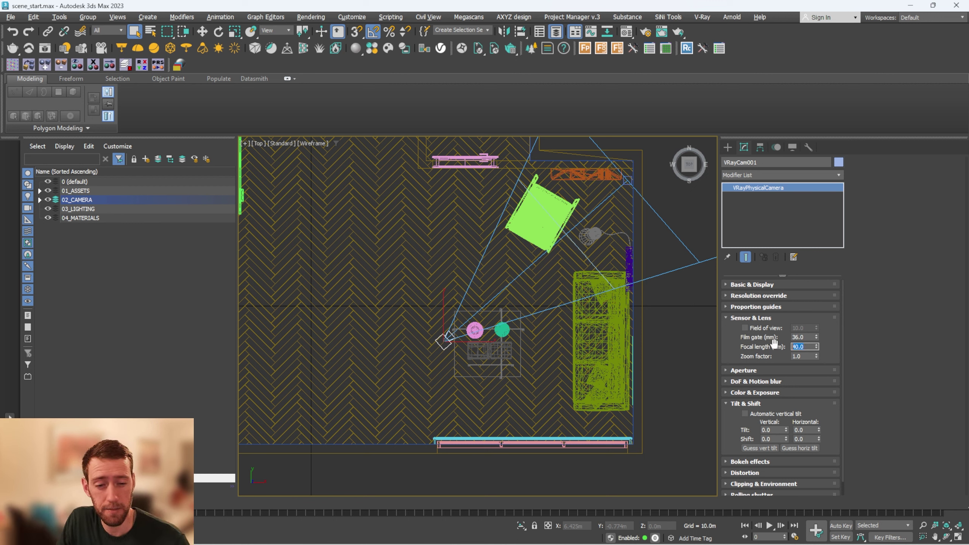
key(Return)
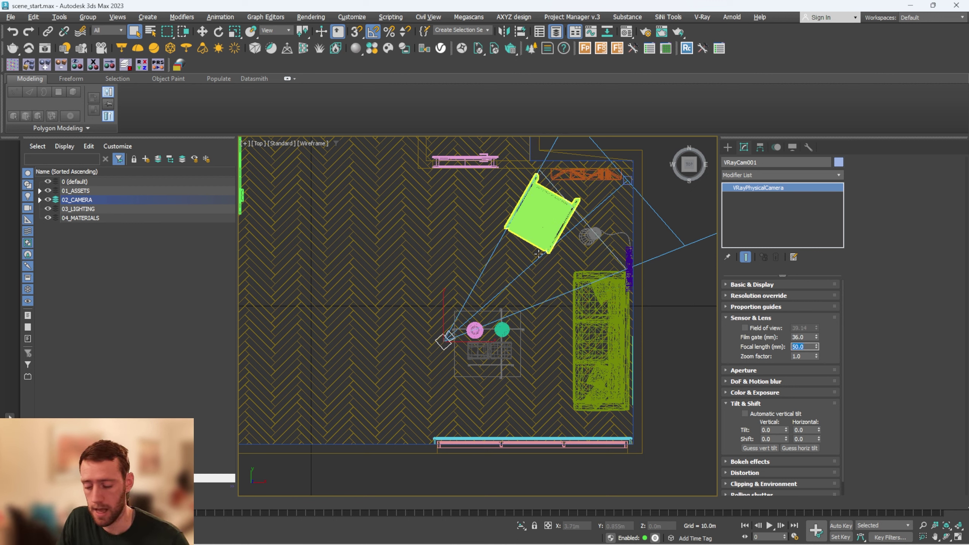
- Look through the camera in shaded display and raise its framing to show the armchair, floor lamp and sofa
click(555, 273)
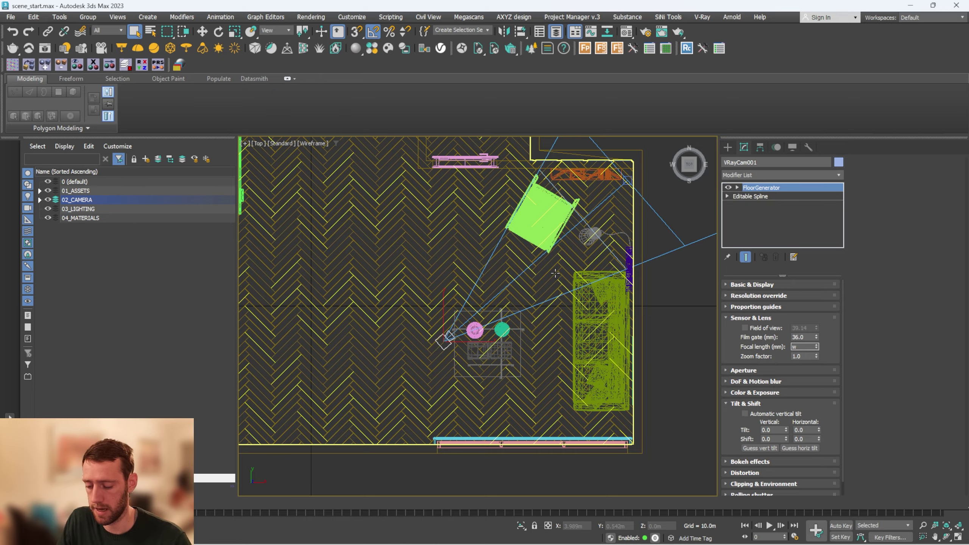
key(c)
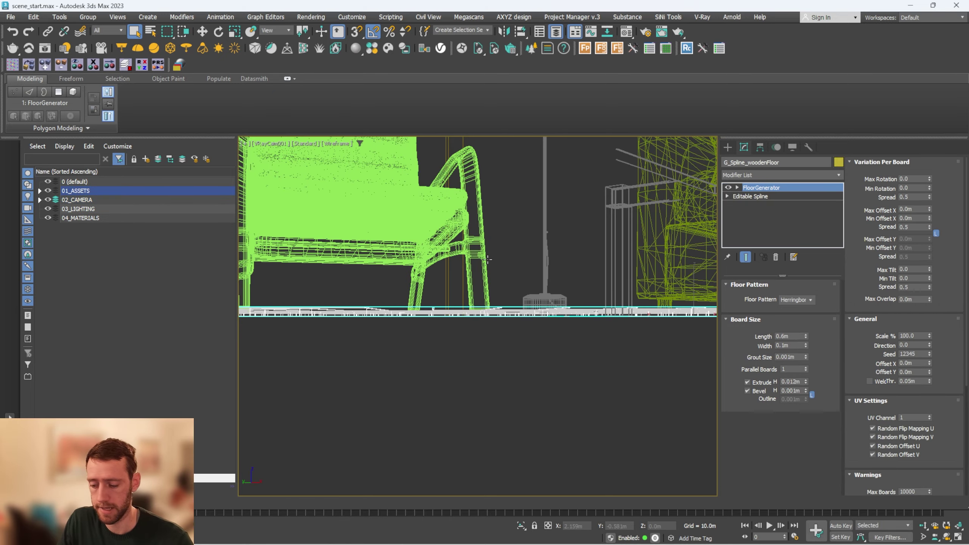
middle_drag(526, 235, 521, 299)
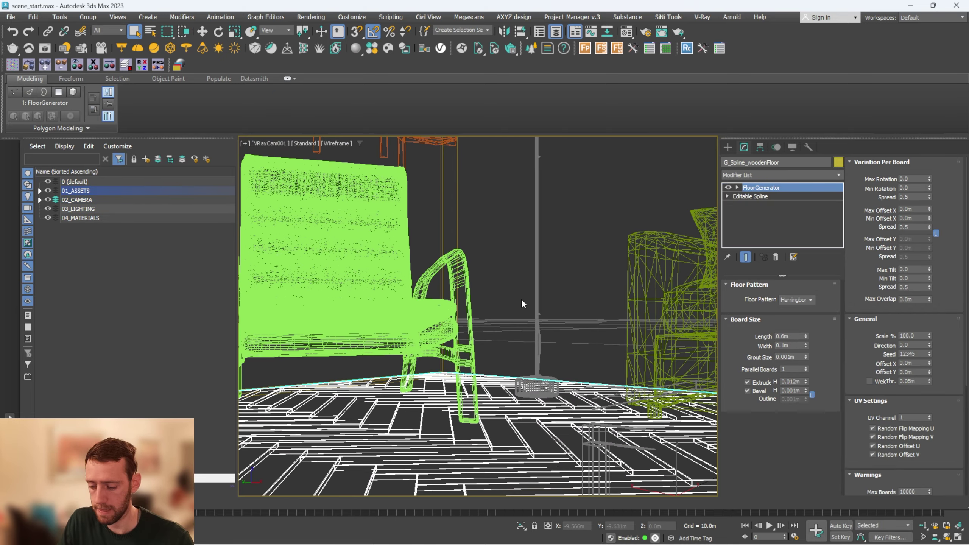
key(F3)
mouse_move(560, 331)
middle_down()
mouse_move(545, 367)
mouse_move(527, 304)
mouse_move(521, 352)
middle_up()
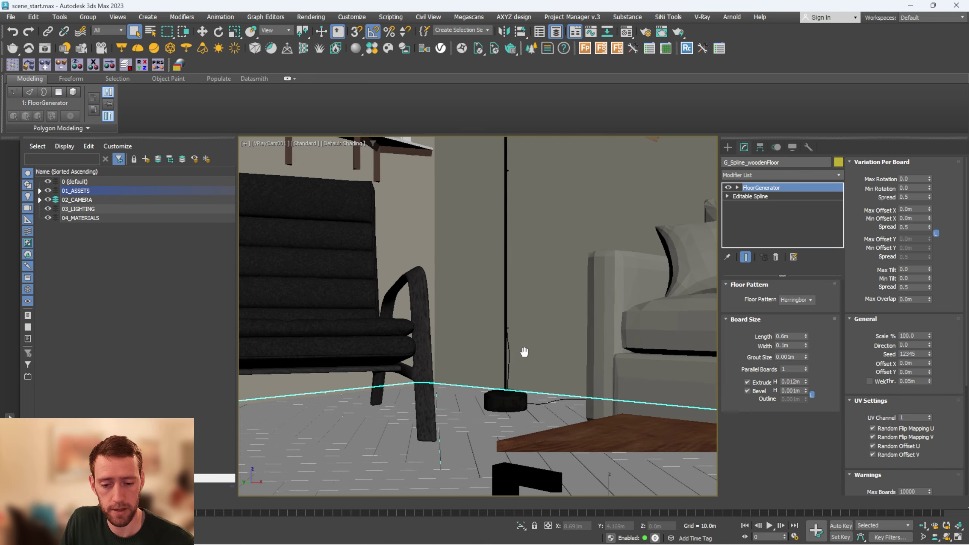
- Set up a two-viewport layout with a shaded camera view beside a wireframe top view, keeping the camera selected
key(t)
scroll(498, 305, down, 3)
scroll(474, 329, up, 4)
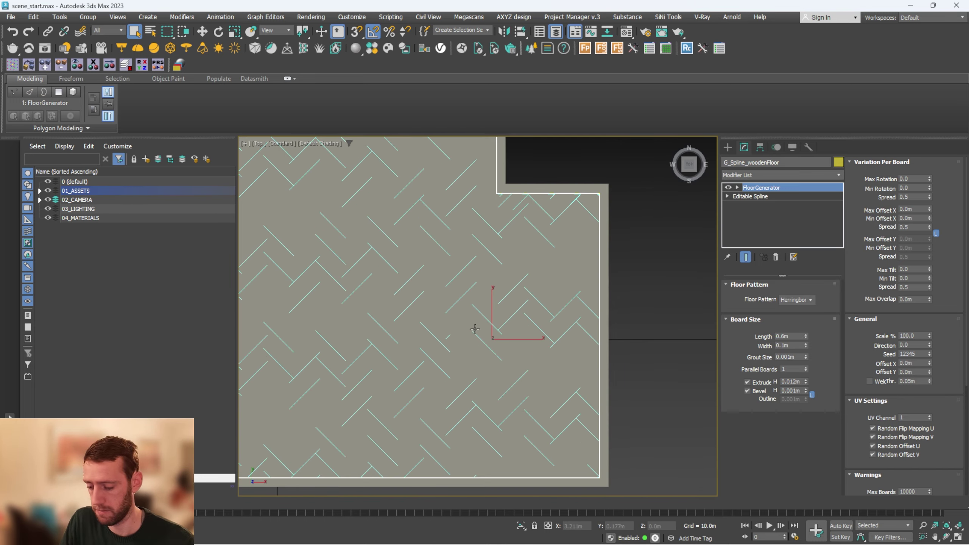
key(F3)
scroll(492, 333, up, 2)
middle_drag(496, 332, 556, 285)
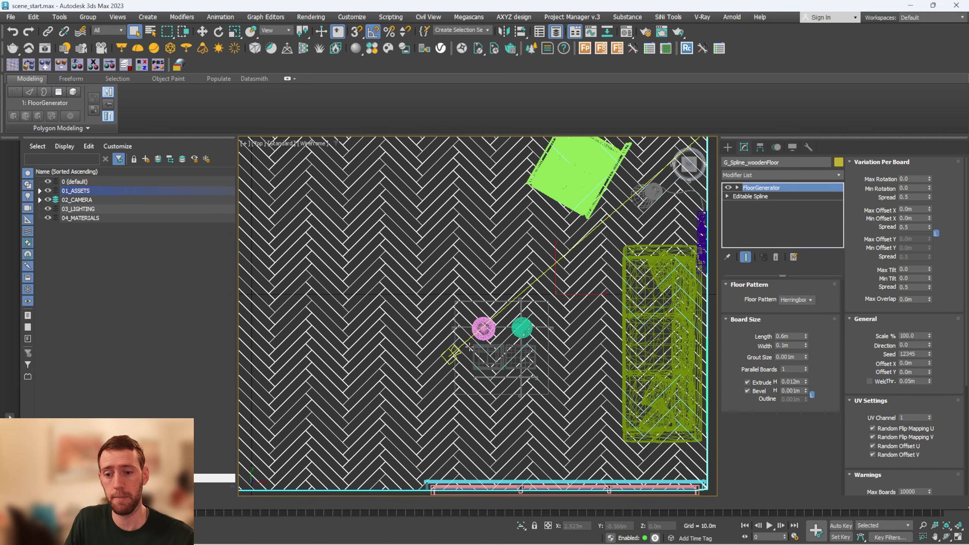
click(466, 341)
key(alt+w)
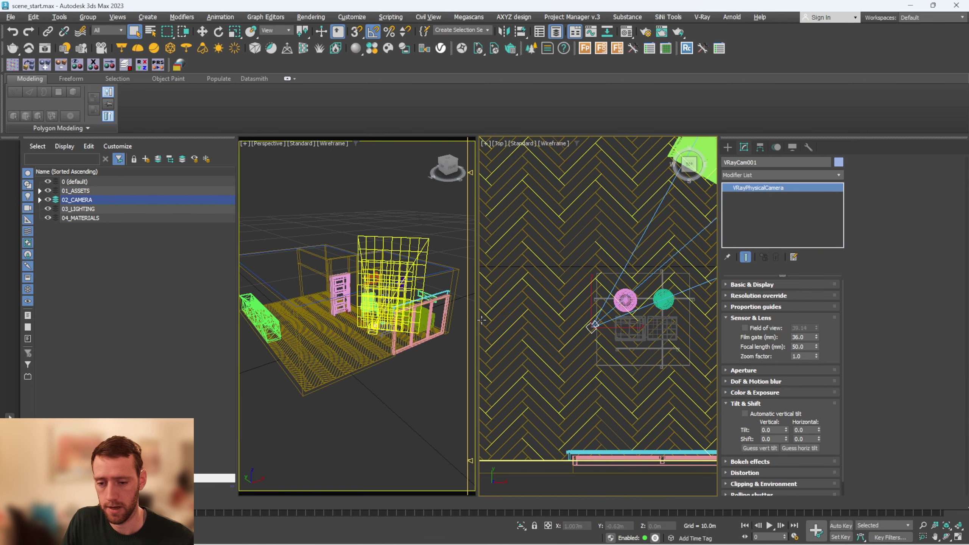
key(c)
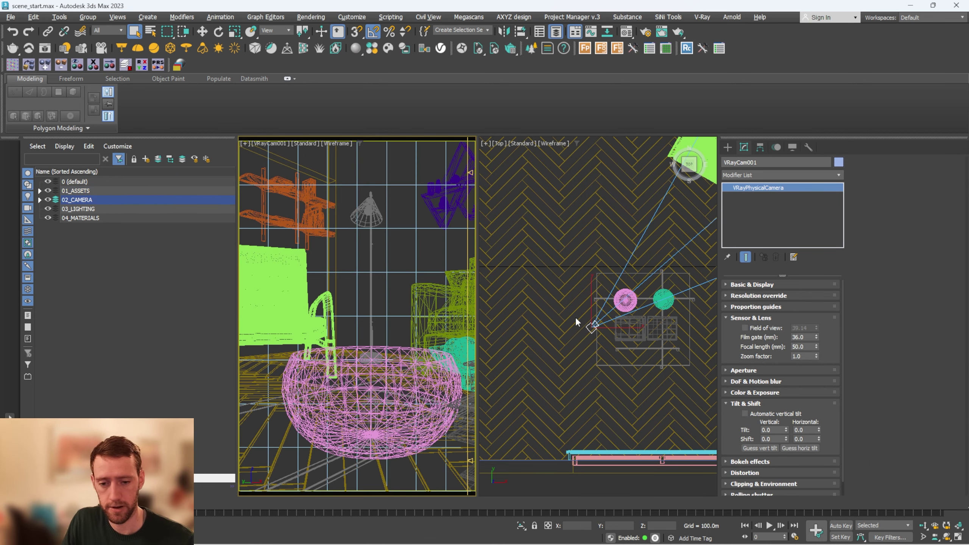
key(F3)
- Move the camera diagonally back from the bowl in the top view, to about X 2.002 m, Y -0.946 m
scroll(583, 315, up, 2)
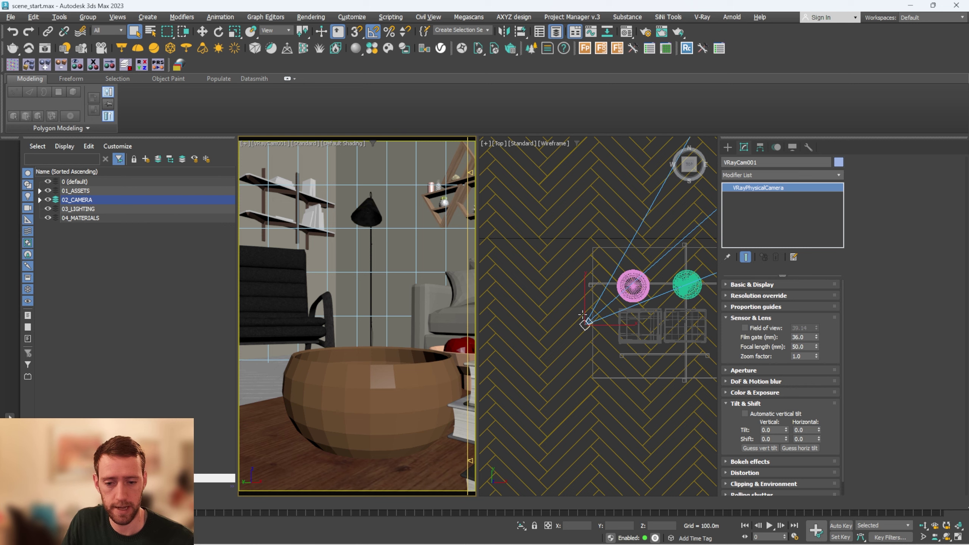
click(587, 322)
key(w)
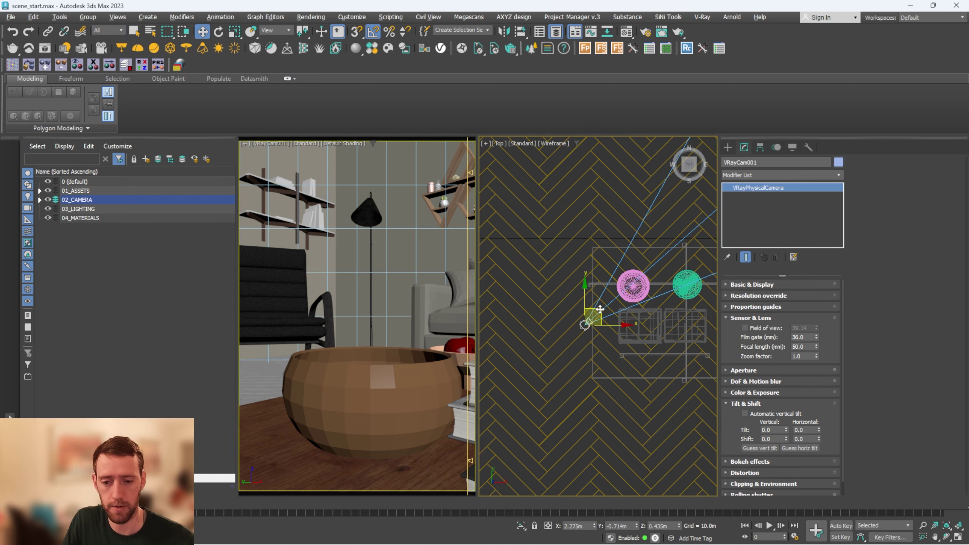
drag(600, 309, 568, 338)
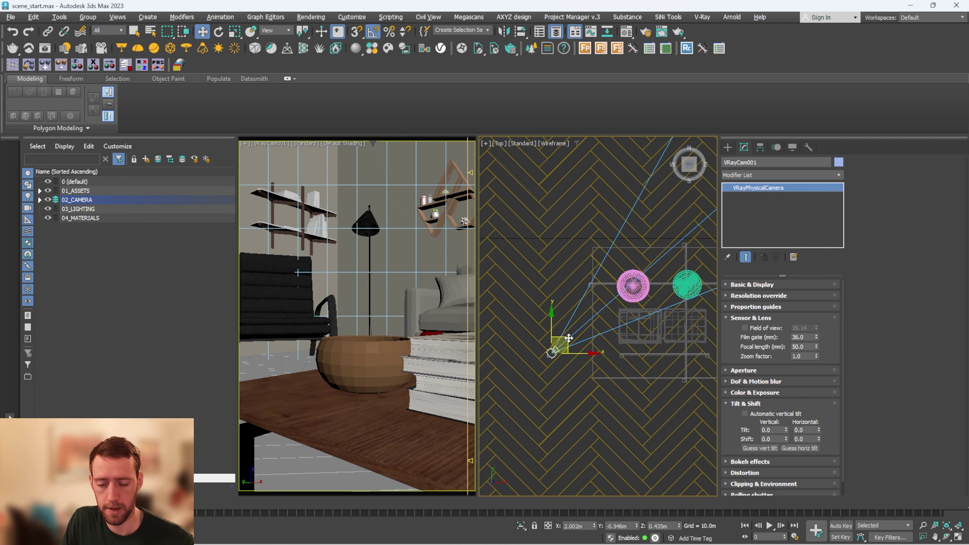
- Select the camera together with its target and raise both in the front view to a camera height of about 0.608 m
key(f)
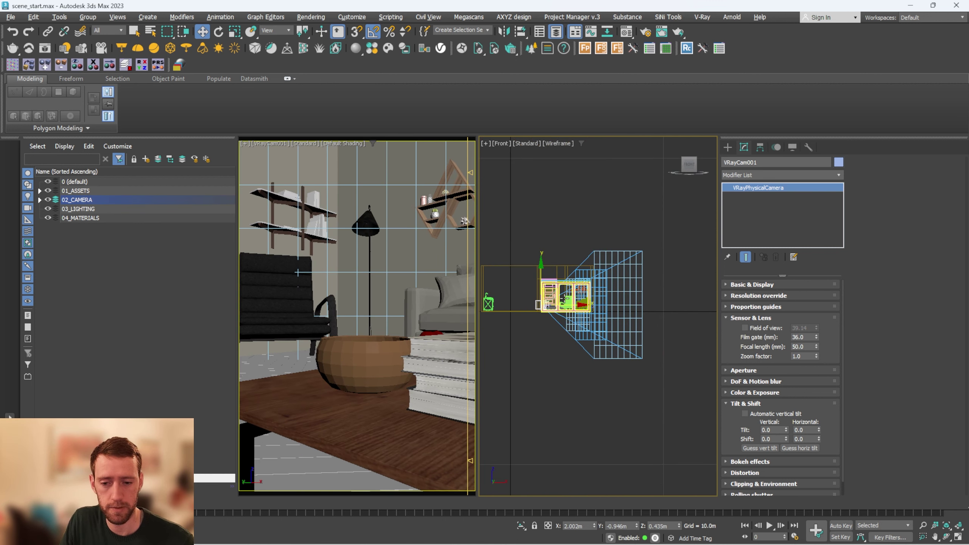
scroll(563, 299, up, 5)
click(39, 199)
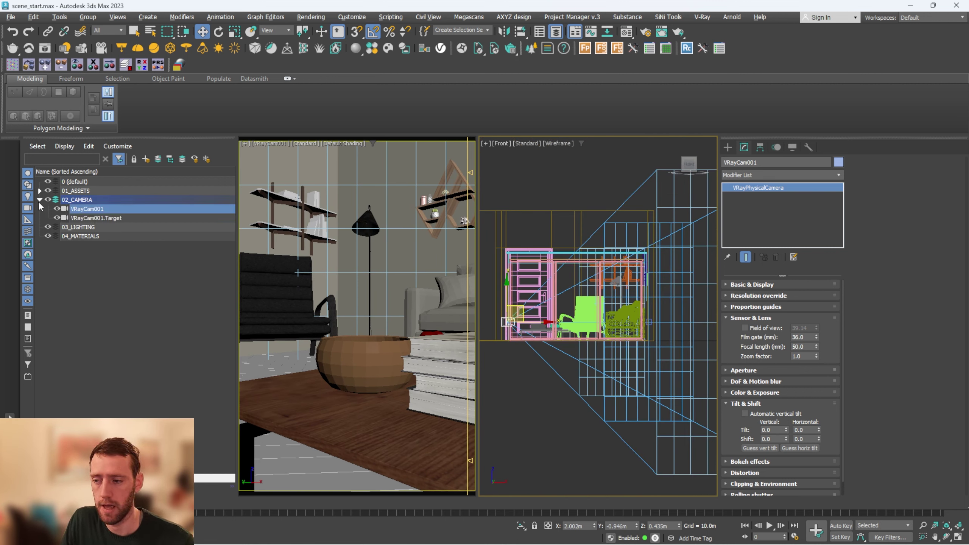
ctrl+click(95, 218)
scroll(712, 284, up, 2)
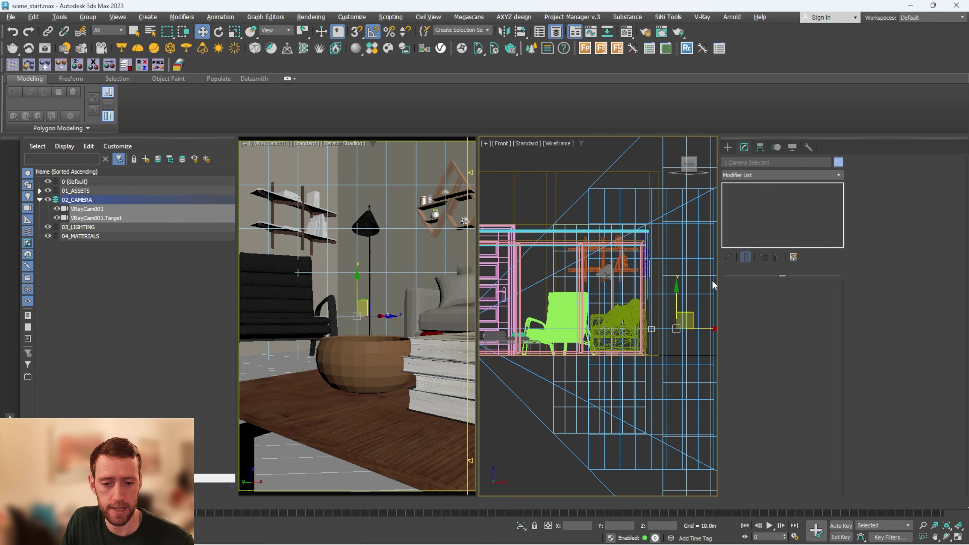
mouse_move(680, 289)
mouse_down()
mouse_move(676, 271)
mouse_move(676, 280)
mouse_up()
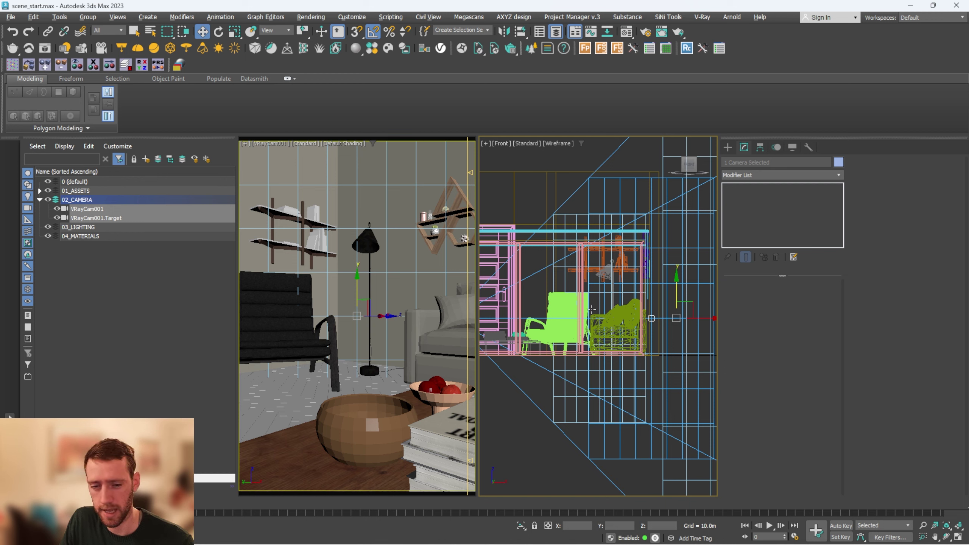
- Shift the camera and target slightly toward the window wall in the top view, placing the camera at about X 2.014 m, Y -1.062 m
key(t)
key(z)
middle_drag(602, 313, 613, 289)
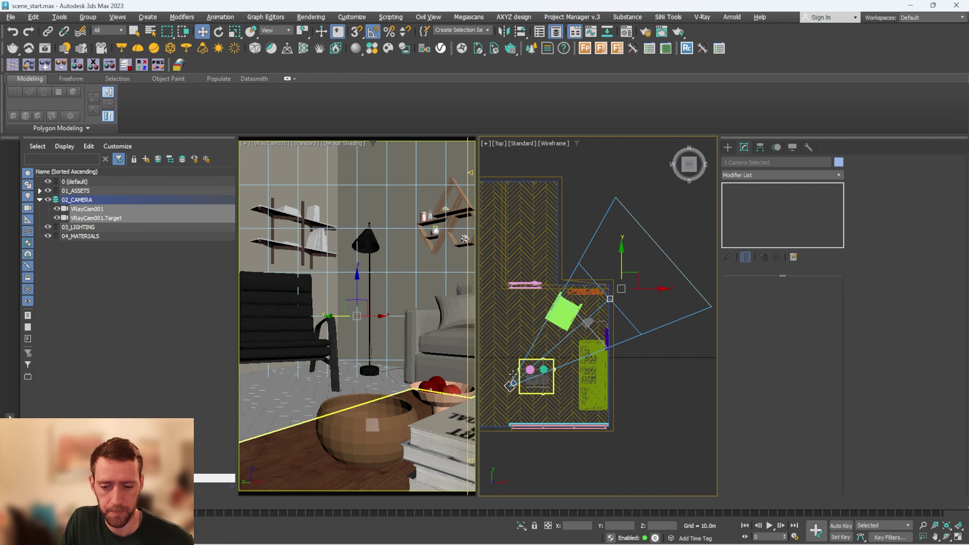
scroll(513, 372, up, 2)
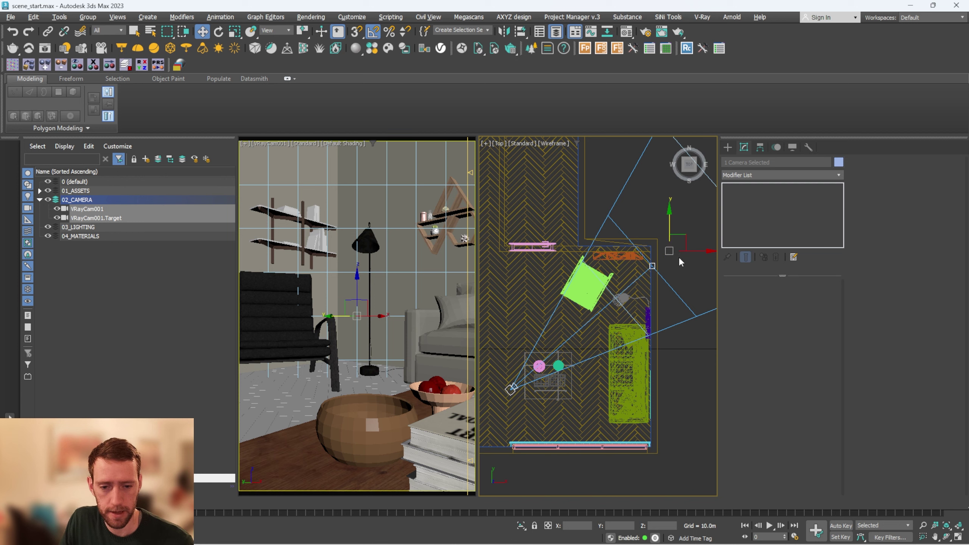
drag(669, 251, 671, 257)
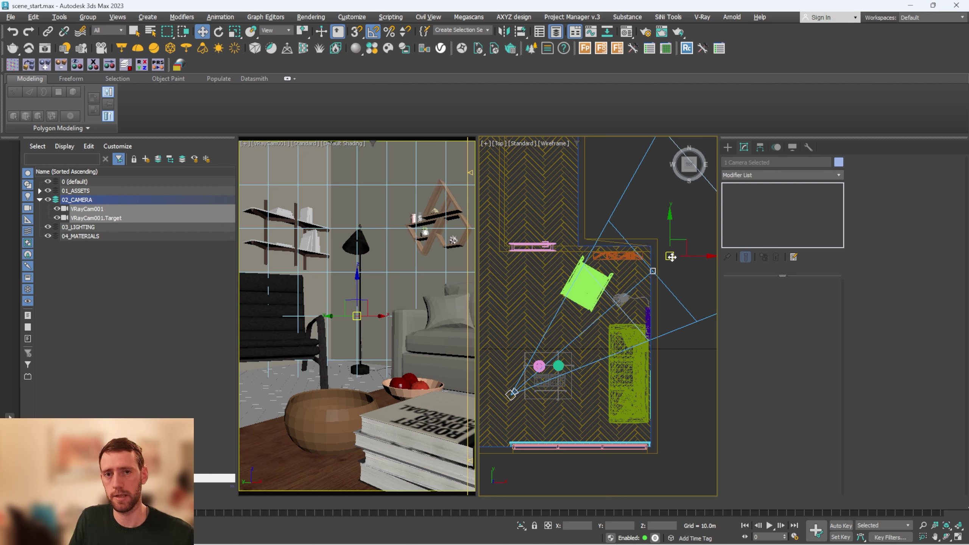
- Select only the camera and enable its automatic vertical tilt
click(512, 395)
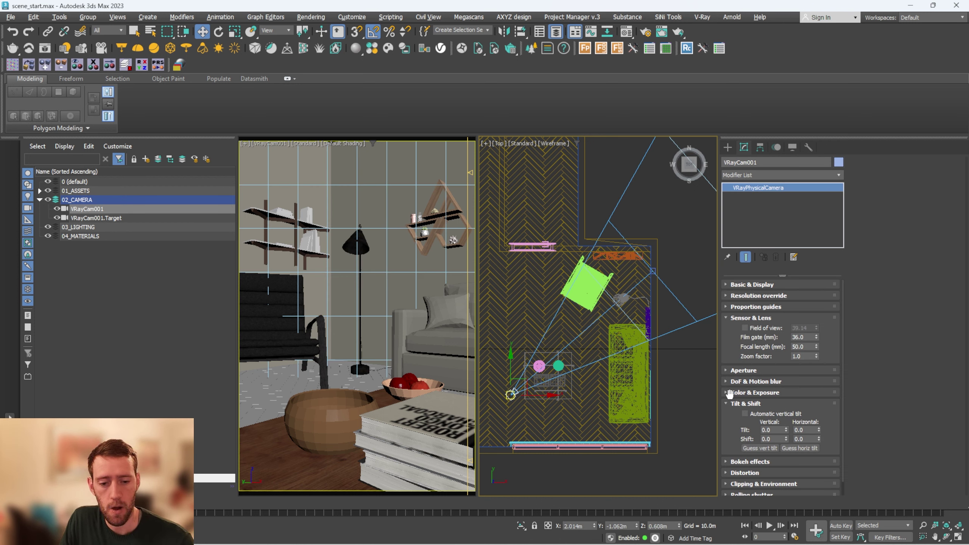
click(745, 412)
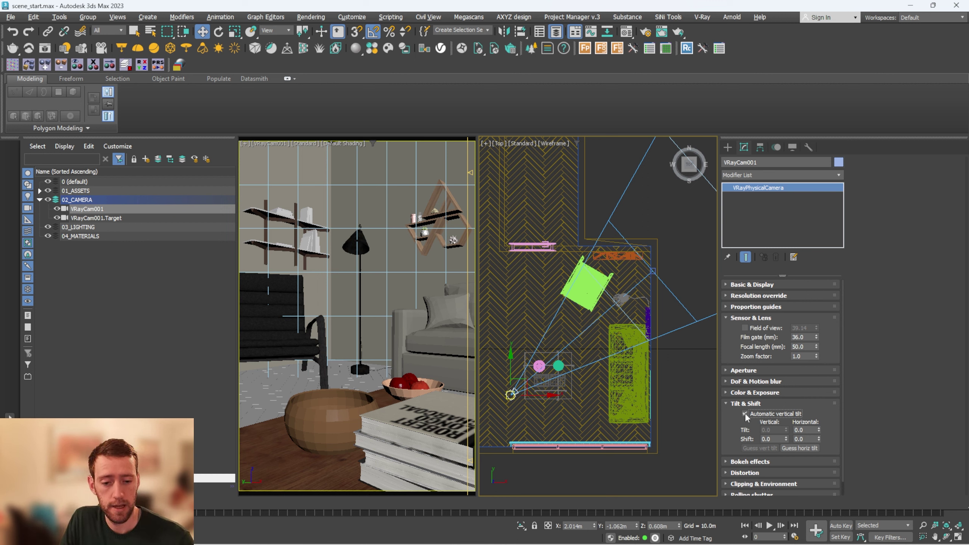
- Turn on the golden spiral proportion guide for the camera and briefly check the golden grid option
click(753, 405)
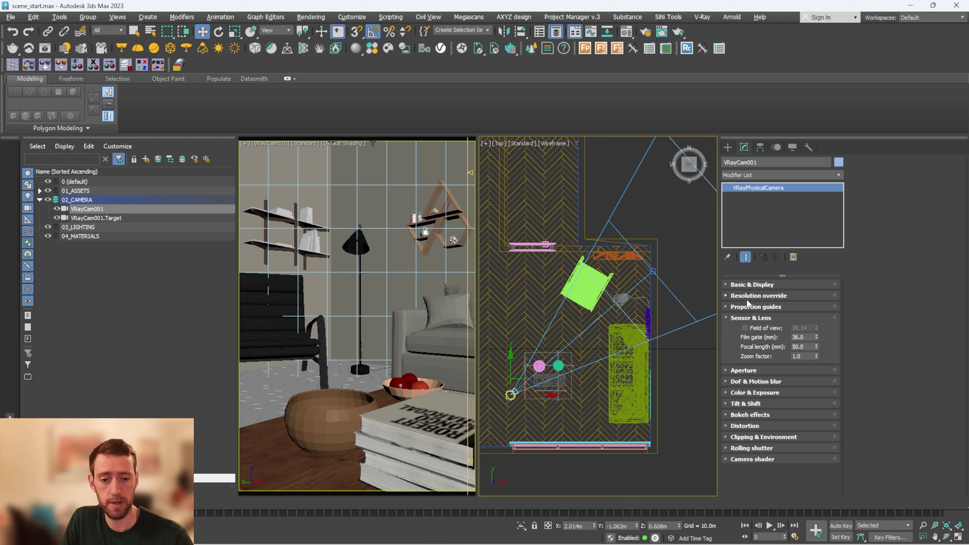
click(753, 308)
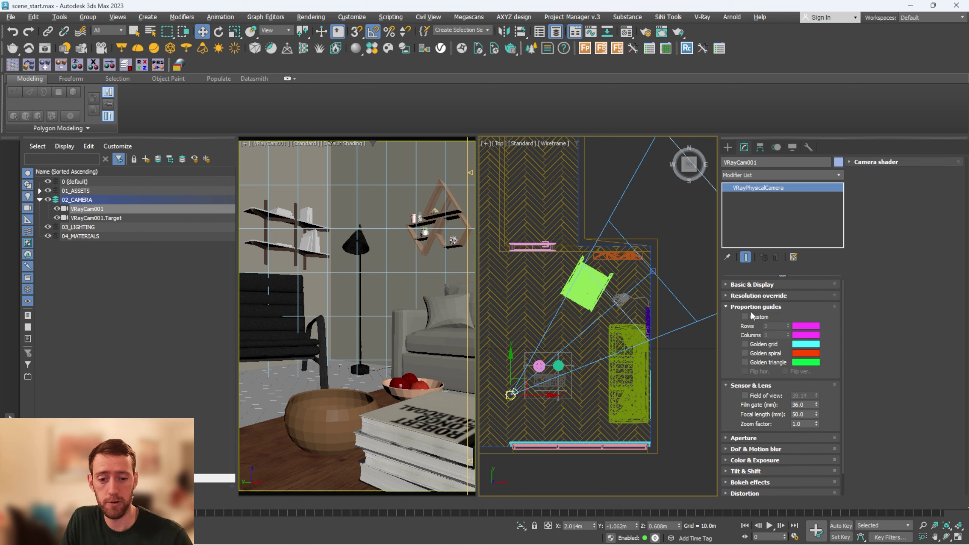
click(745, 354)
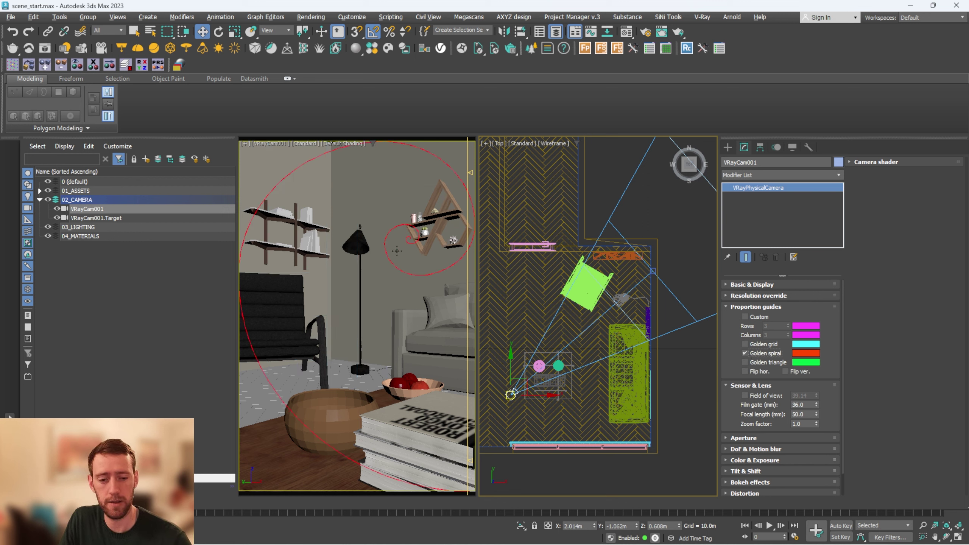
click(745, 343)
click(745, 343)
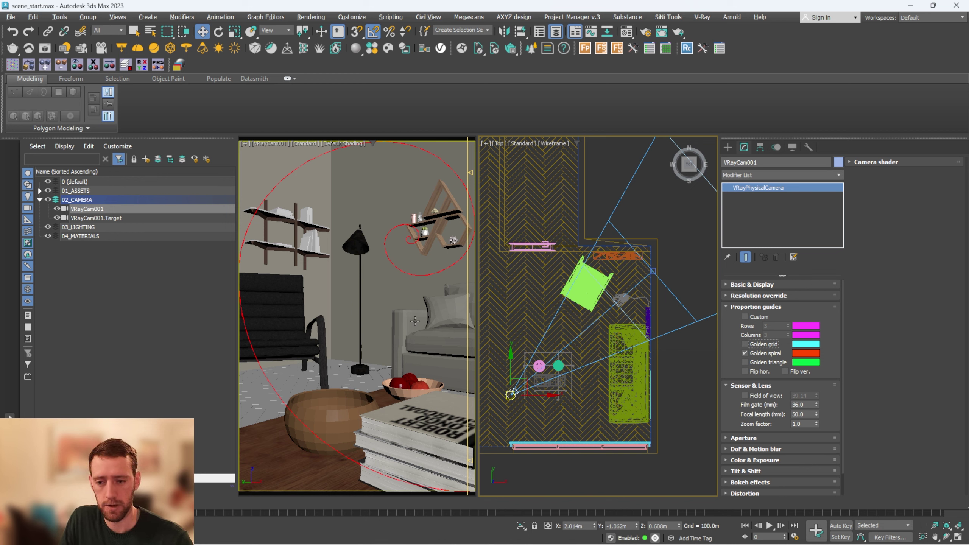
- Reframe the camera to align the wall shelf with the spiral's centre, placing it at about X 2.131 m, Y -1.196 m, Z 0.582 m
middle_drag(415, 321, 399, 324)
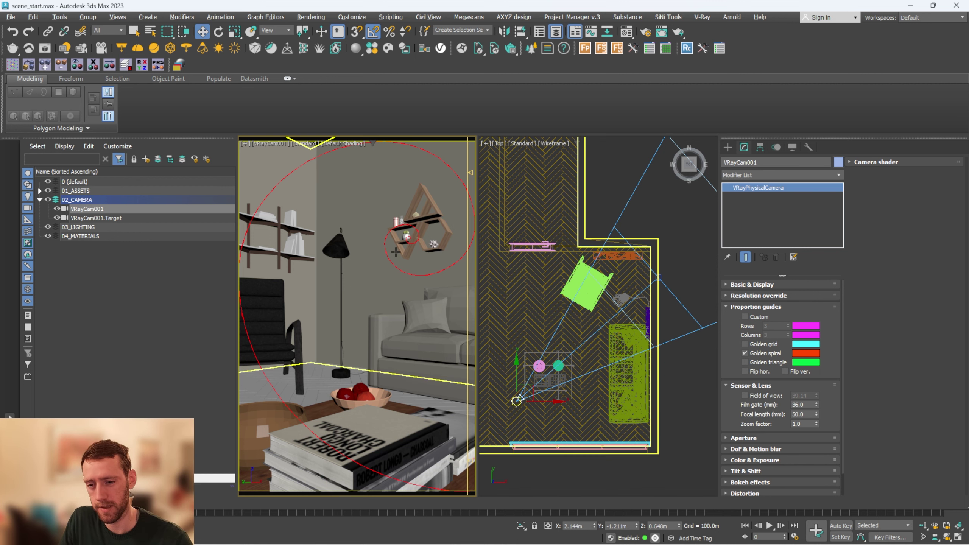
right_click(653, 300)
key(f)
scroll(653, 300, down, 2)
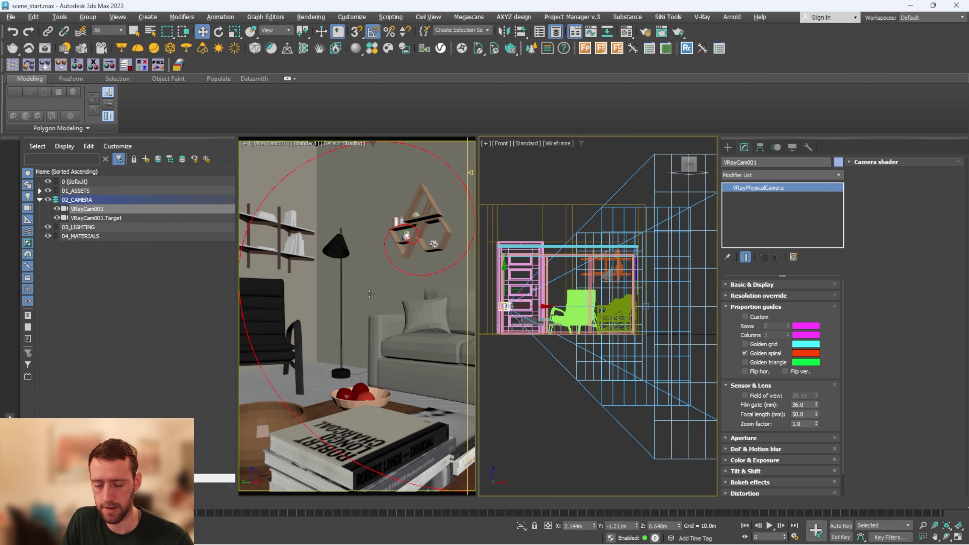
middle_drag(375, 306, 378, 289)
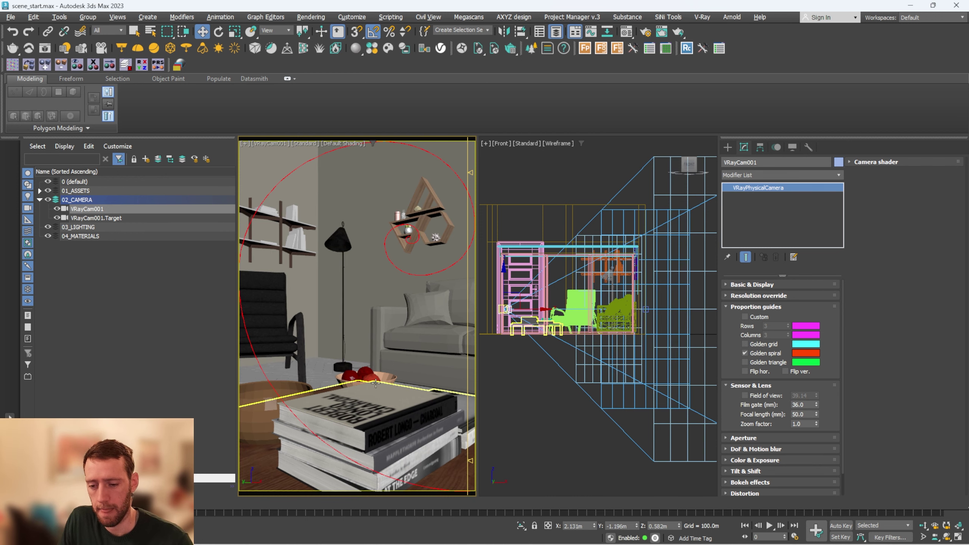
mouse_move(257, 543)
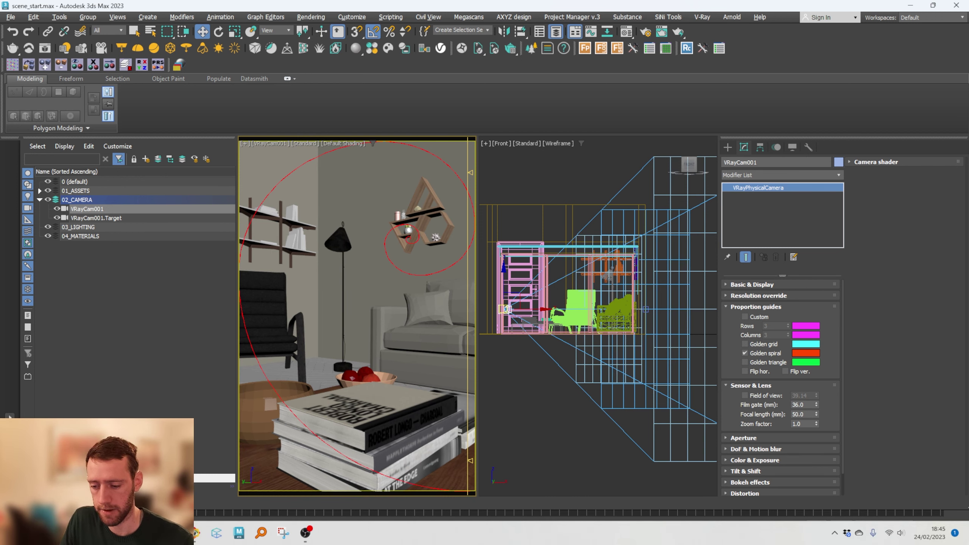
click(198, 533)
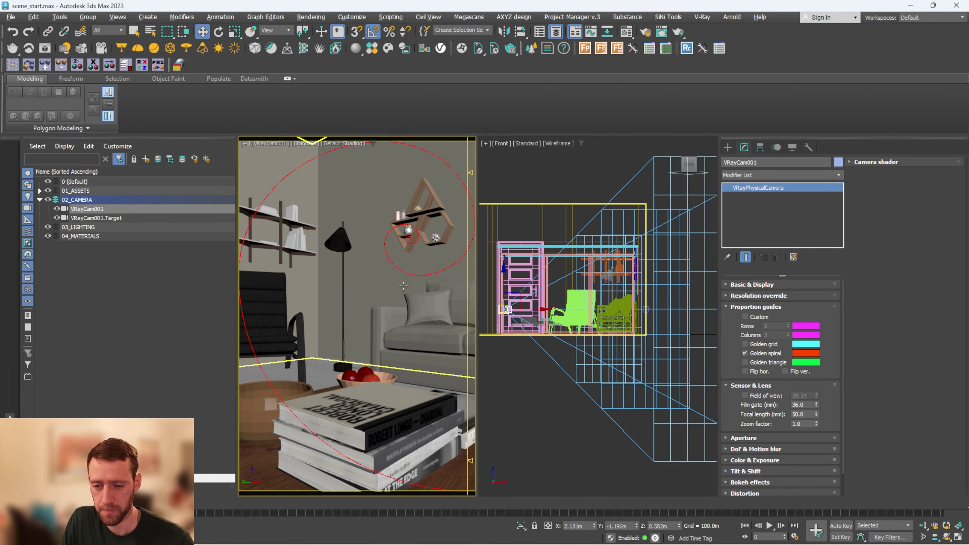
click(403, 395)
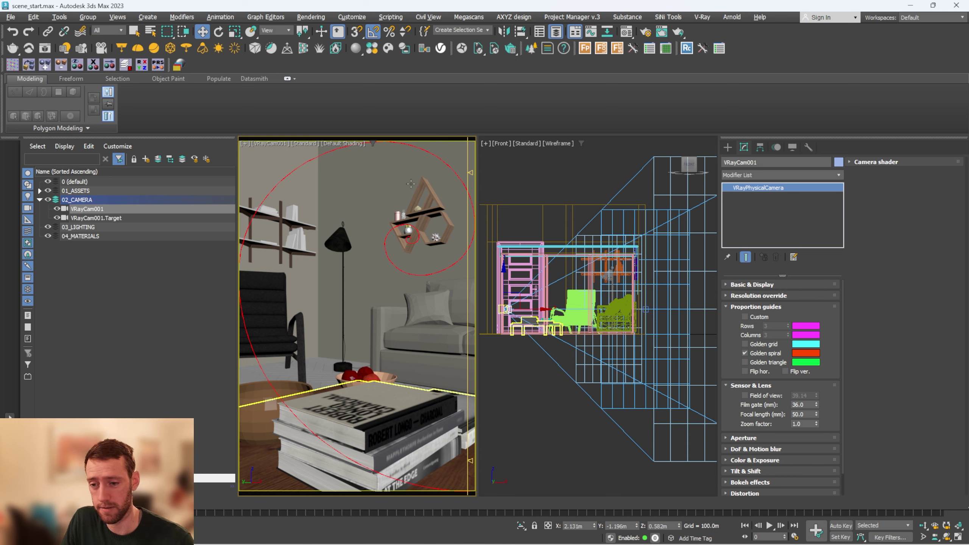
click(424, 258)
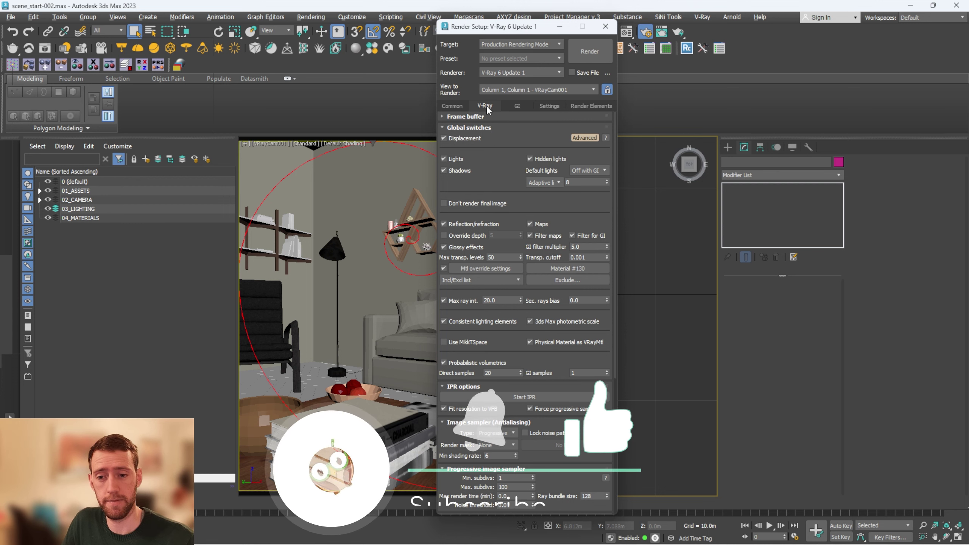
- Keep the global material override enabled and assign a new VRayMtl as the override material
click(445, 268)
click(445, 268)
click(557, 267)
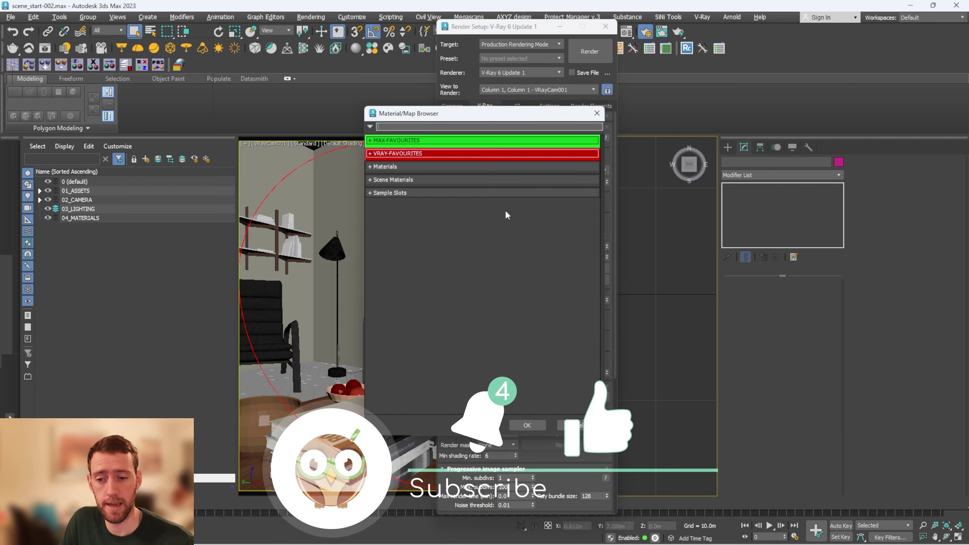
text(vraym)
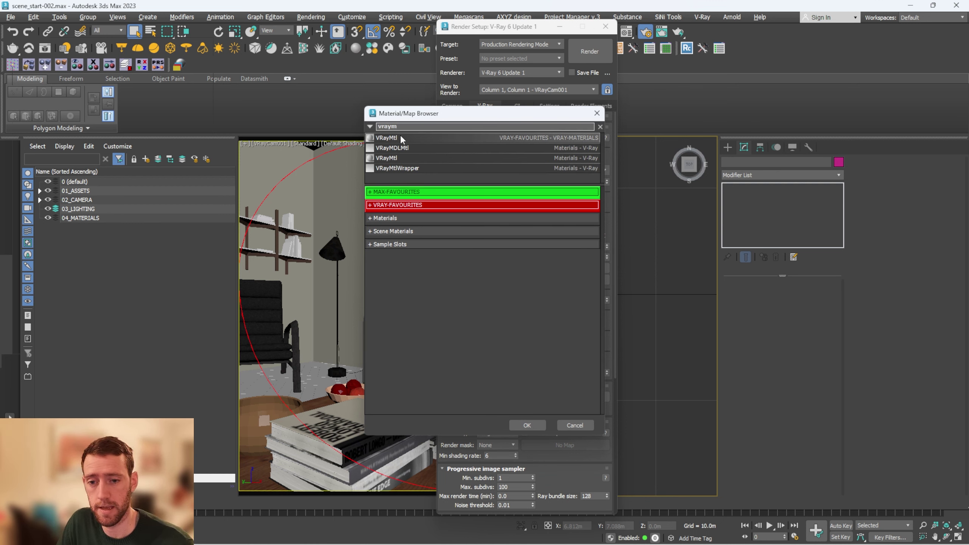
click(396, 156)
double_click(395, 157)
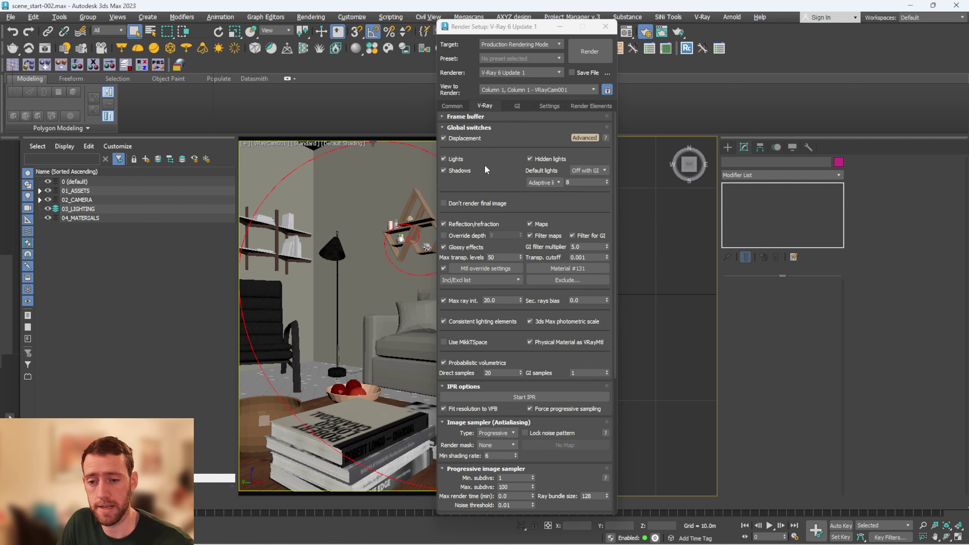
- Check the material override's exclusion list for G_glassWindows and accept the list
click(568, 280)
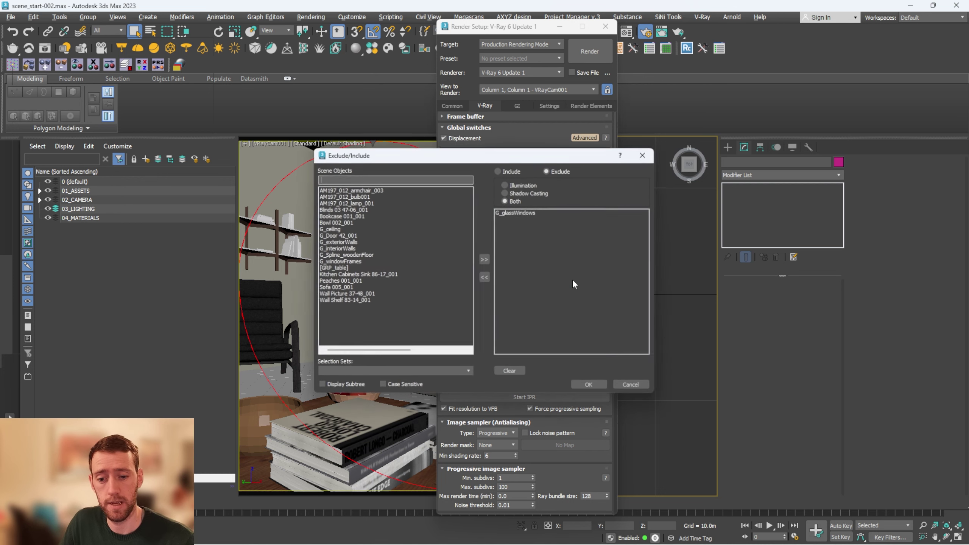
click(529, 214)
click(349, 221)
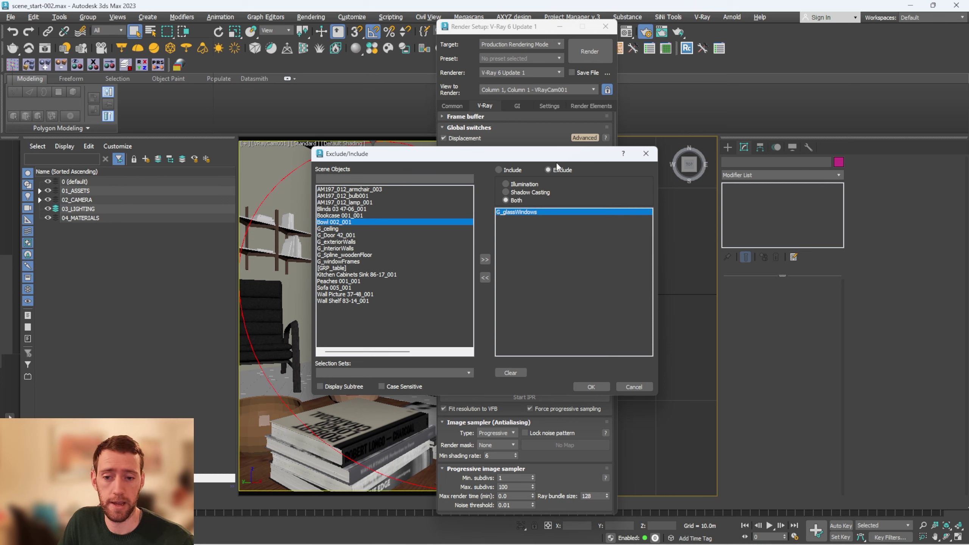
click(591, 387)
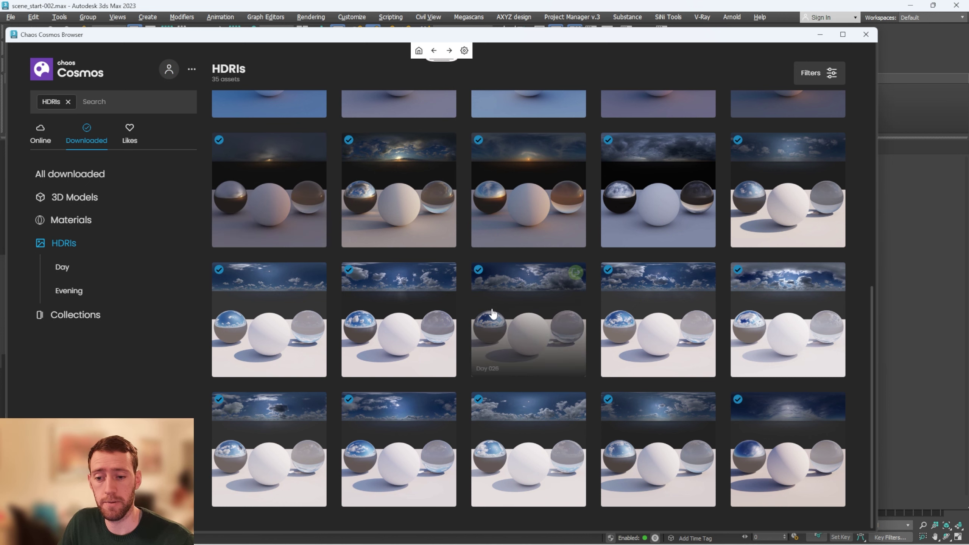
- Import the Day 027 HDRI from the Chaos Cosmos library as a dome light and close the asset browser
mouse_move(405, 312)
click(446, 273)
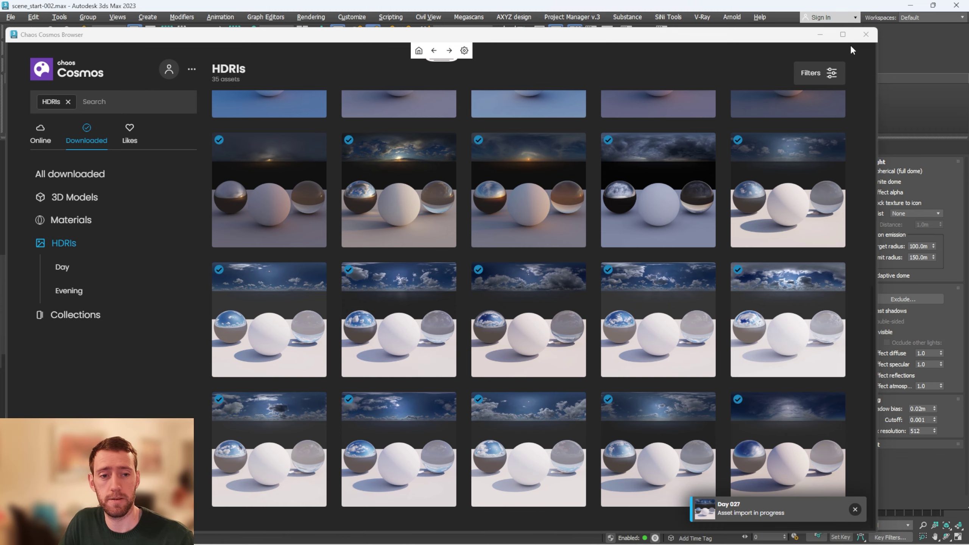
click(865, 35)
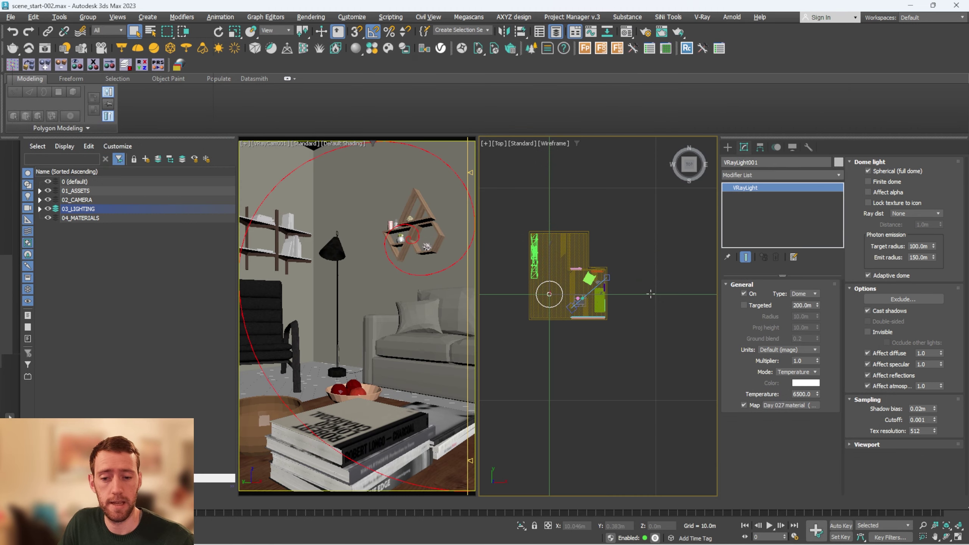
- Hide the 01_ASSETS and 02_CAMERA layers and show the dome light alone in a maximised top view
click(48, 191)
click(48, 199)
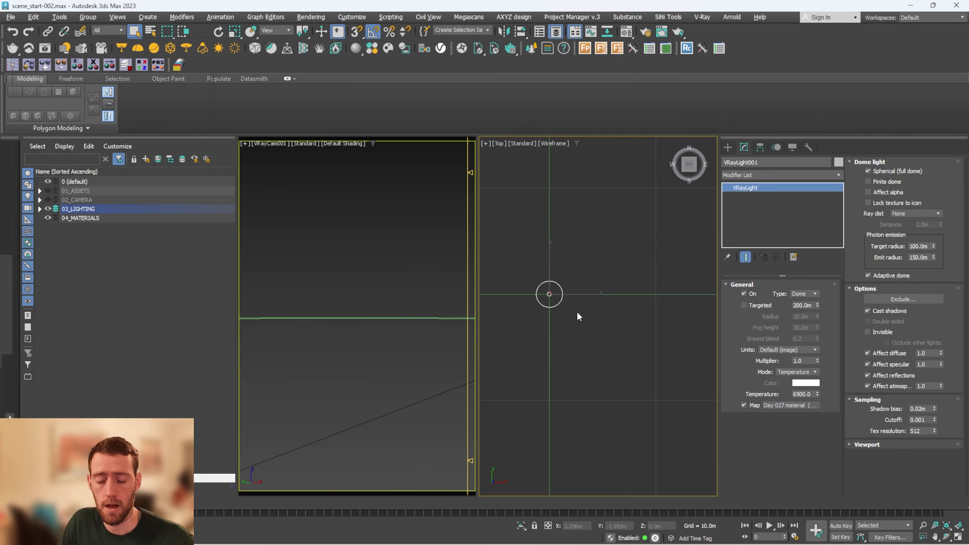
middle_drag(576, 311, 581, 315)
key(alt+w)
middle_drag(442, 256, 493, 287)
scroll(492, 288, down, 3)
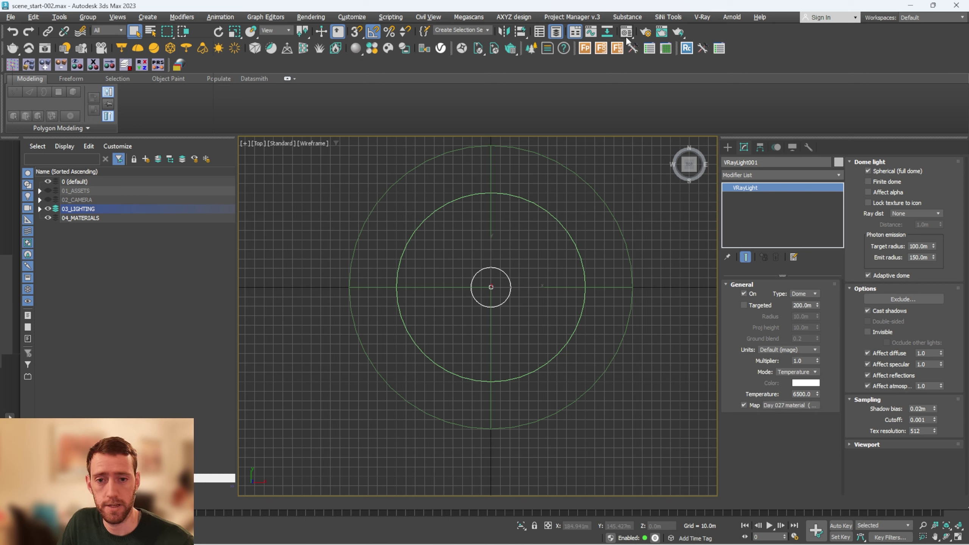
- Place an instance of the dome light's Day 027 map in the first material editor slot
key(m)
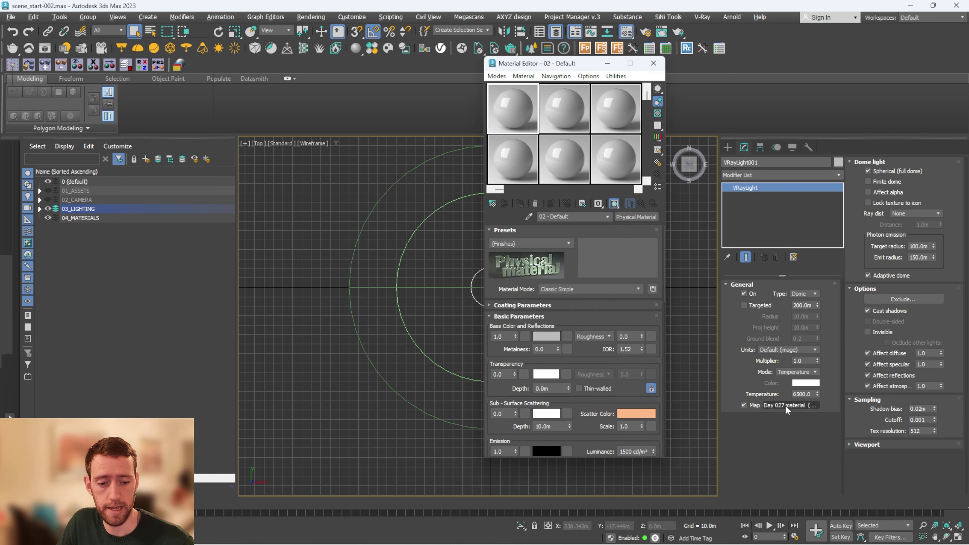
drag(786, 411, 515, 109)
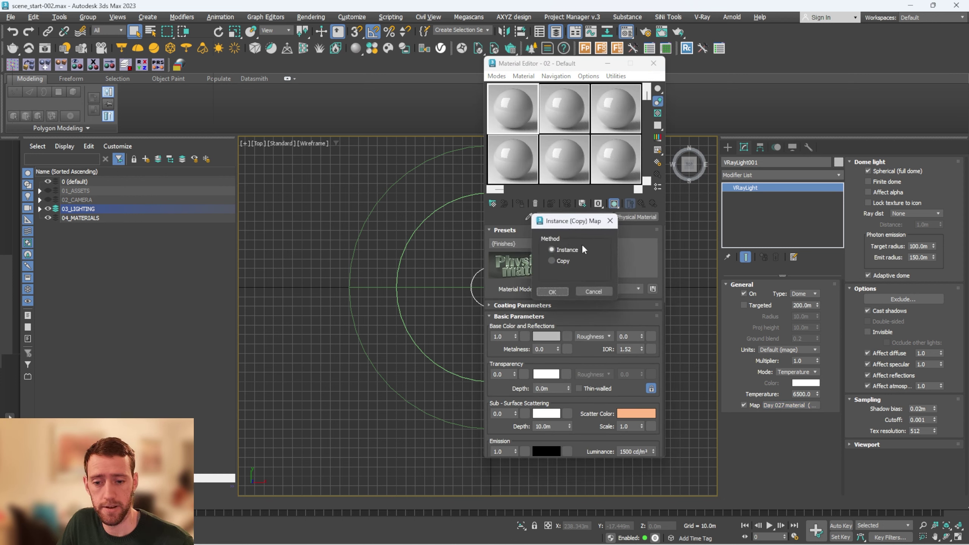
click(552, 291)
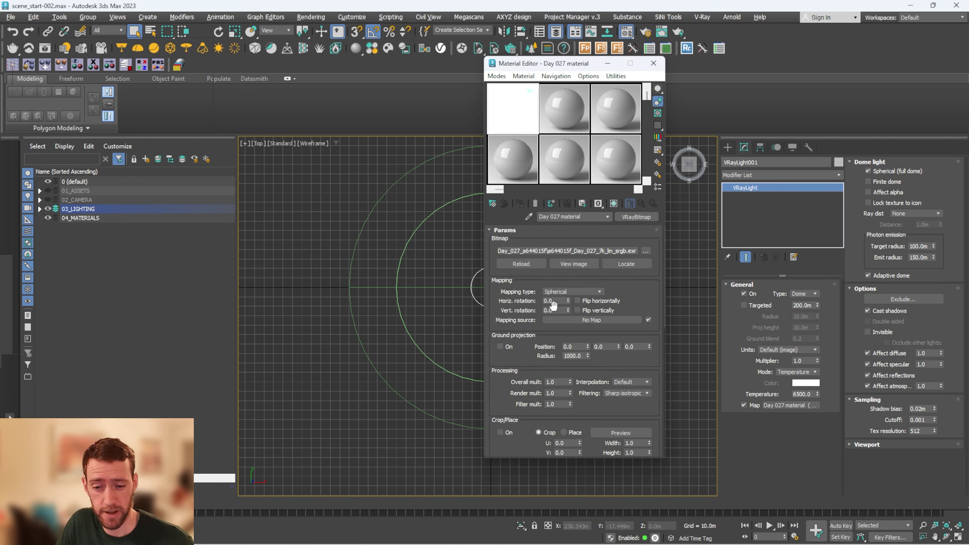
- Try an overall multiplier of 0.1 on the Day 027 map, restore it to 1, and close the material editor
double_click(554, 381)
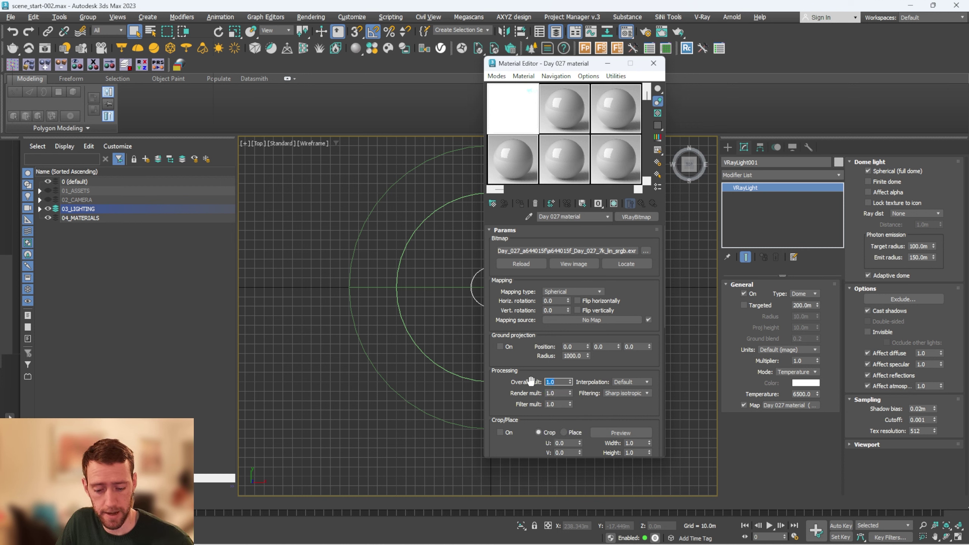
text(0.1)
key(Return)
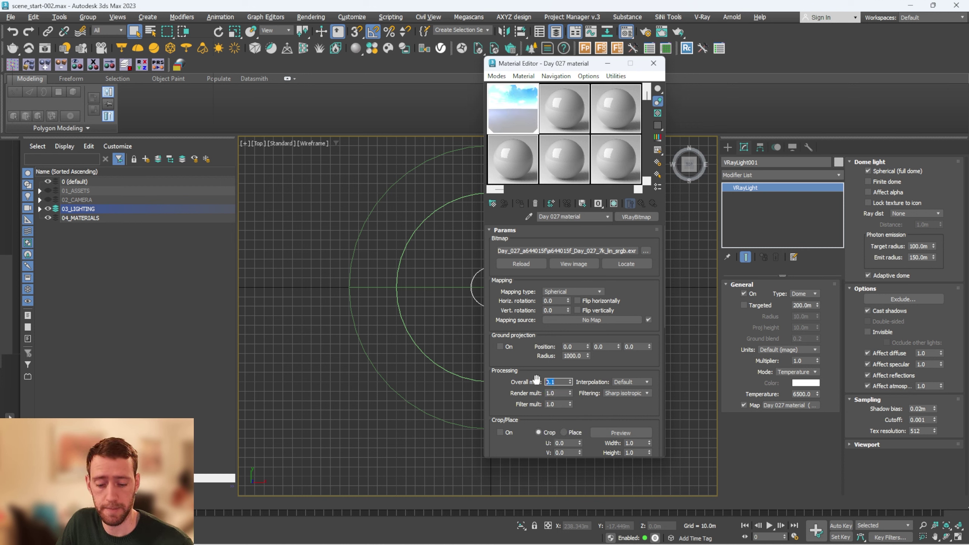
text(1)
key(Return)
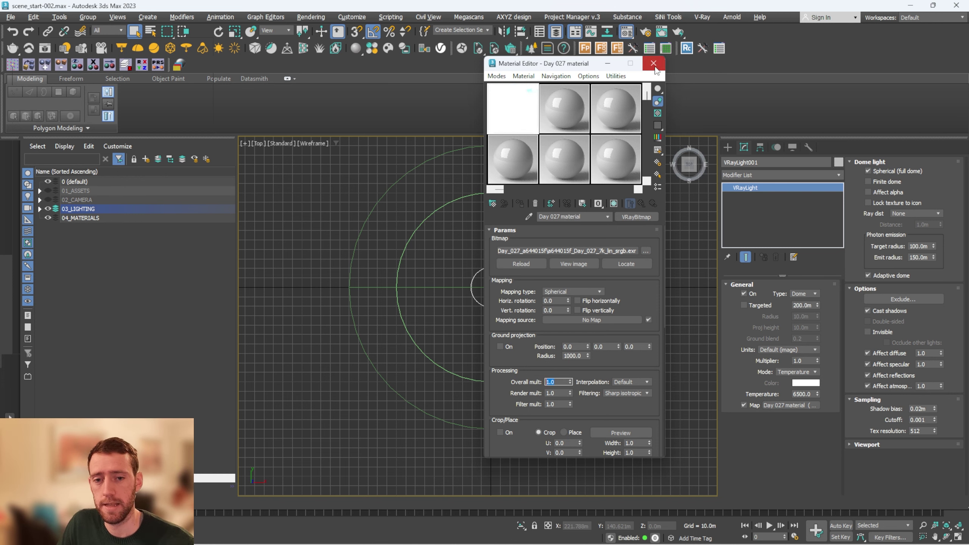
click(654, 63)
- Restore the split viewport layout and unhide the 02_CAMERA and 01_ASSETS layers
scroll(500, 305, up, 2)
key(alt+w)
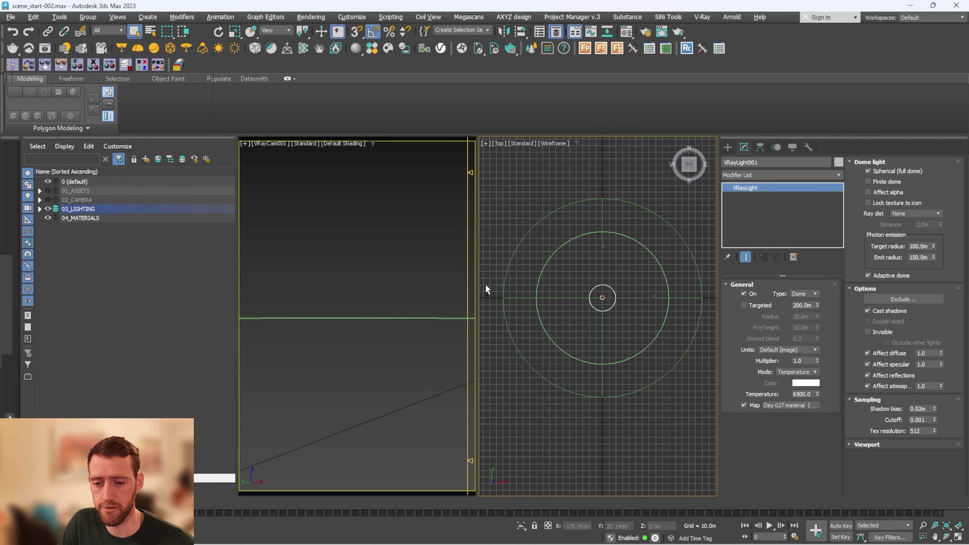
click(48, 199)
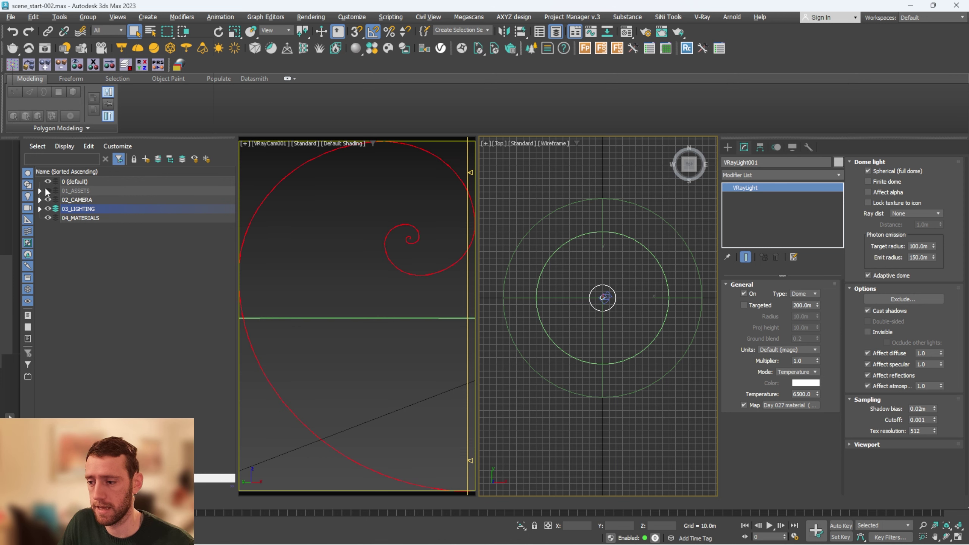
click(48, 191)
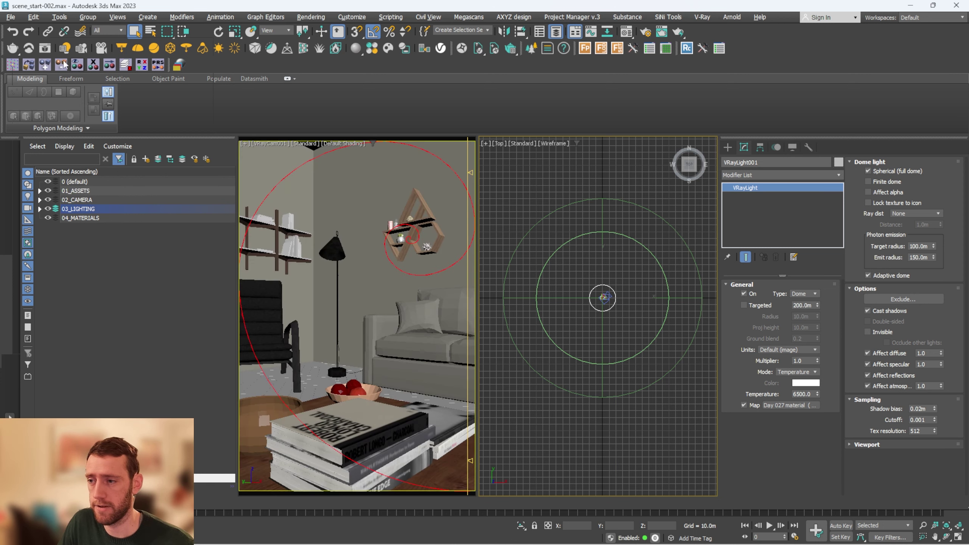
- Render the camera view in the V-Ray frame buffer, then deselect the dome light and frame the room in the top view
click(47, 49)
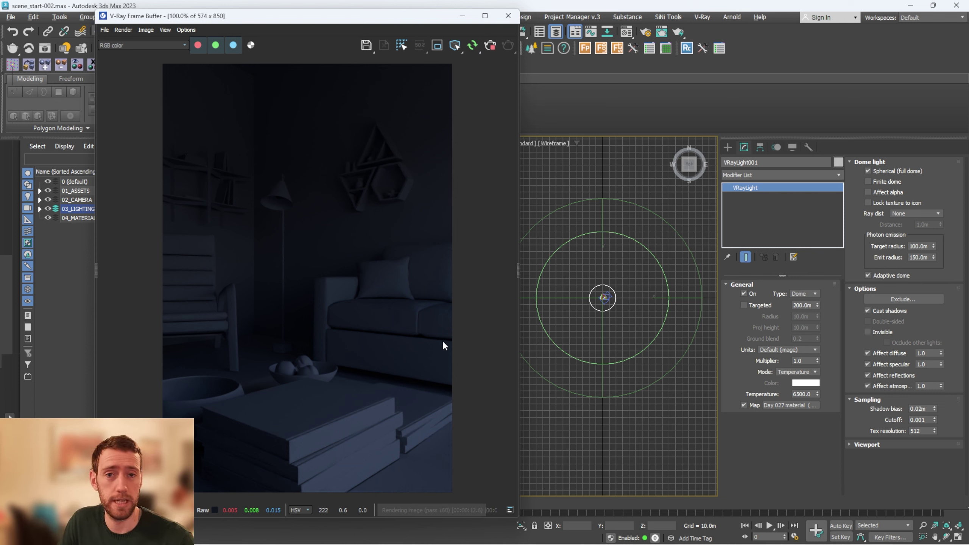
click(648, 337)
scroll(609, 296, up, 3)
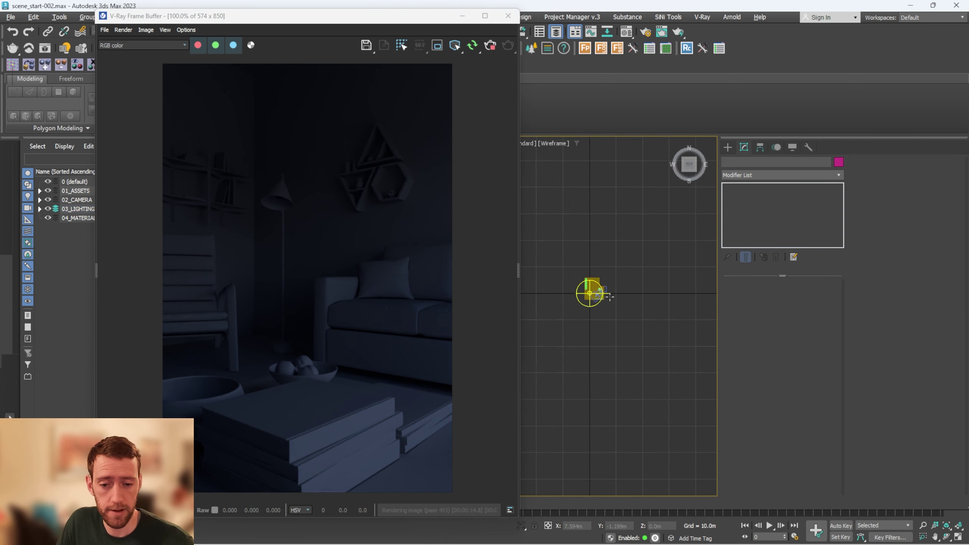
scroll(609, 297, down, 6)
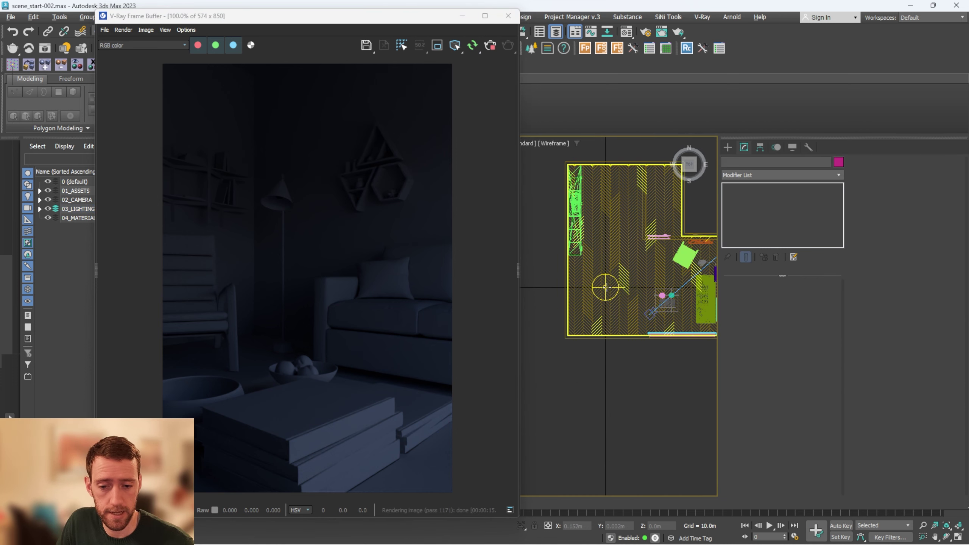
- Hide the 01_ASSETS and 02_CAMERA layers to render only the dome light's sky
drag(266, 15, 282, 25)
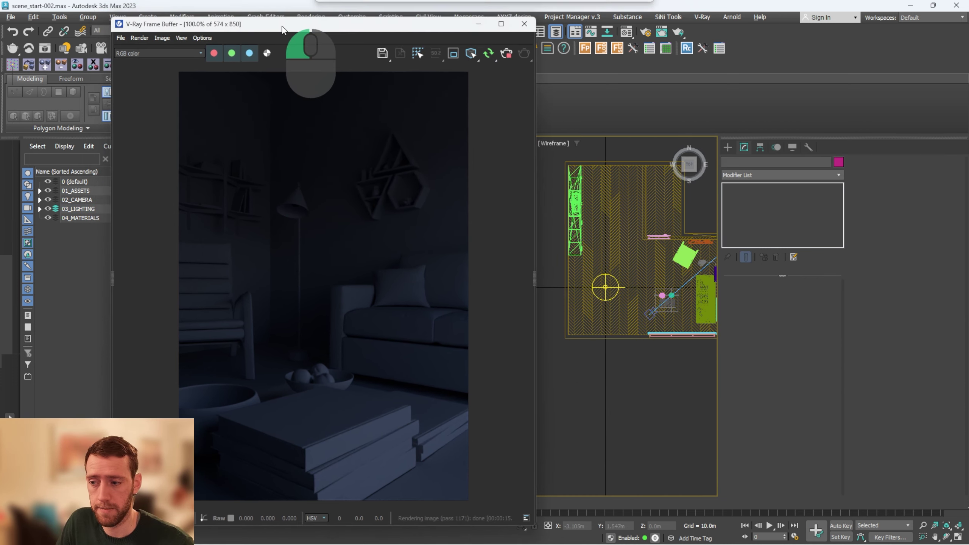
click(48, 190)
click(48, 199)
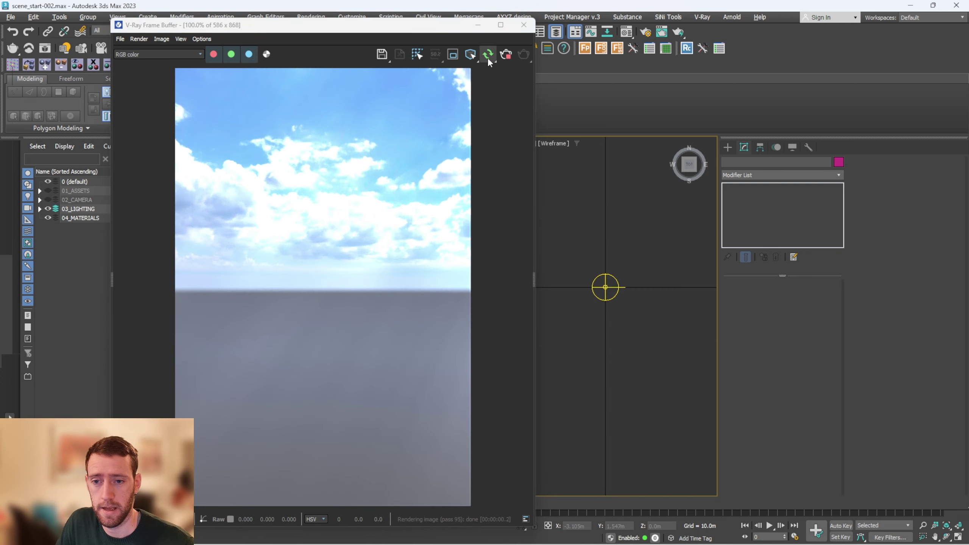
- Try rotating the dome light in the top view with its texture unlocked, and undo the rotation
middle_drag(614, 285, 624, 276)
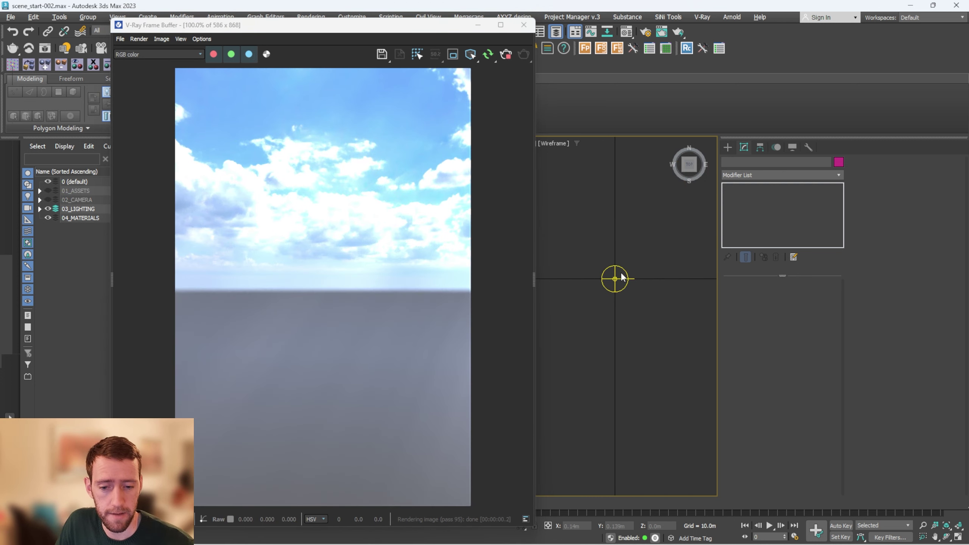
click(622, 272)
key(e)
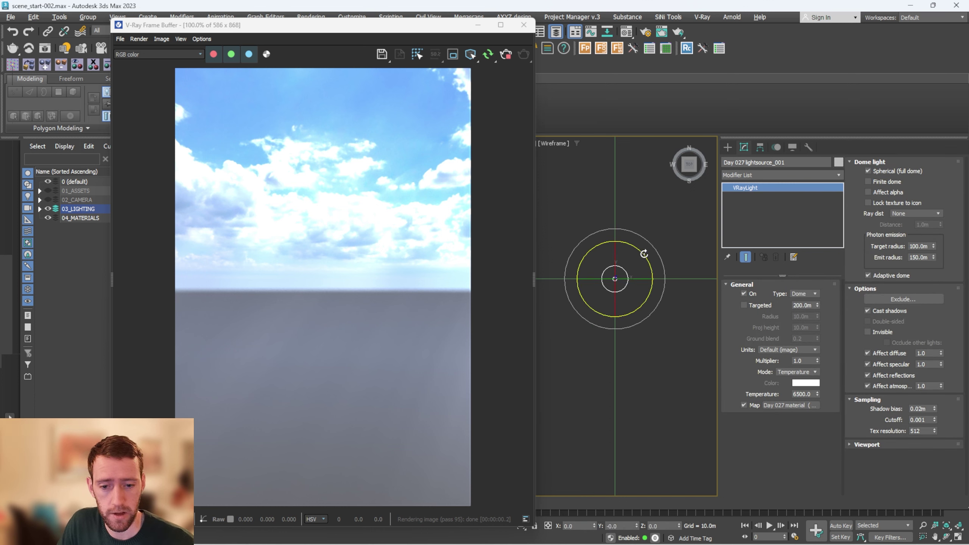
drag(644, 257, 651, 275)
key(ctrl+z)
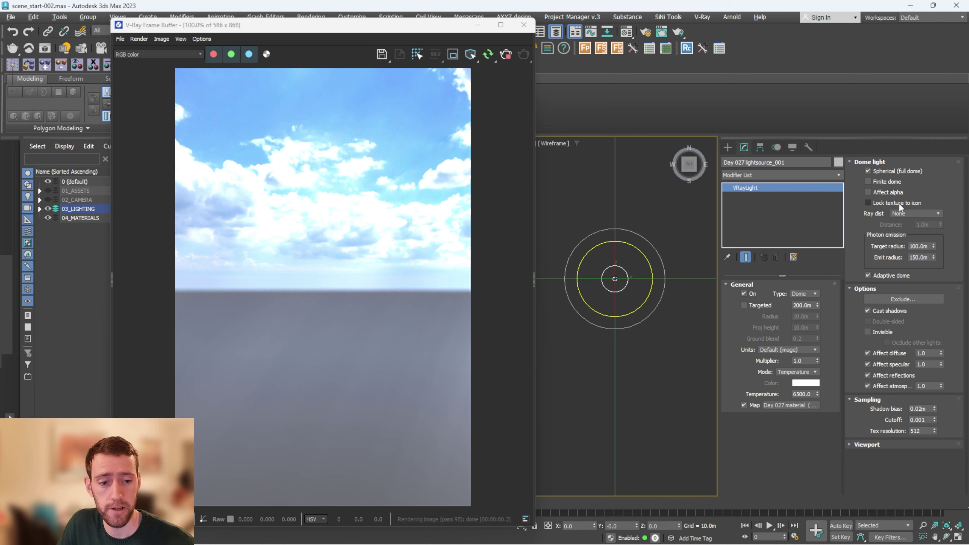
- Lock the dome light's texture to its icon, try rotating the light about 50 degrees around Z, and undo the rotation
click(877, 203)
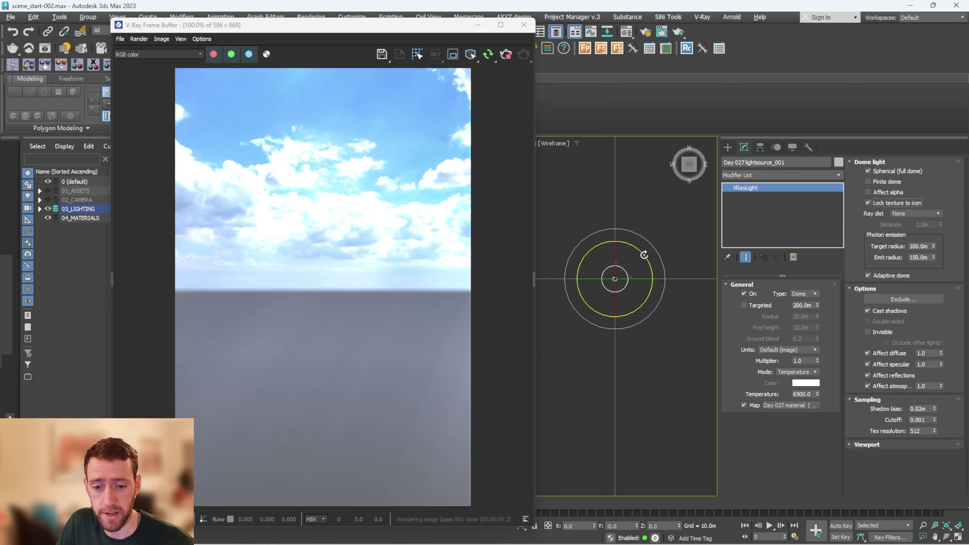
key(e)
drag(641, 254, 614, 239)
key(ctrl+z)
key(ctrl+z)
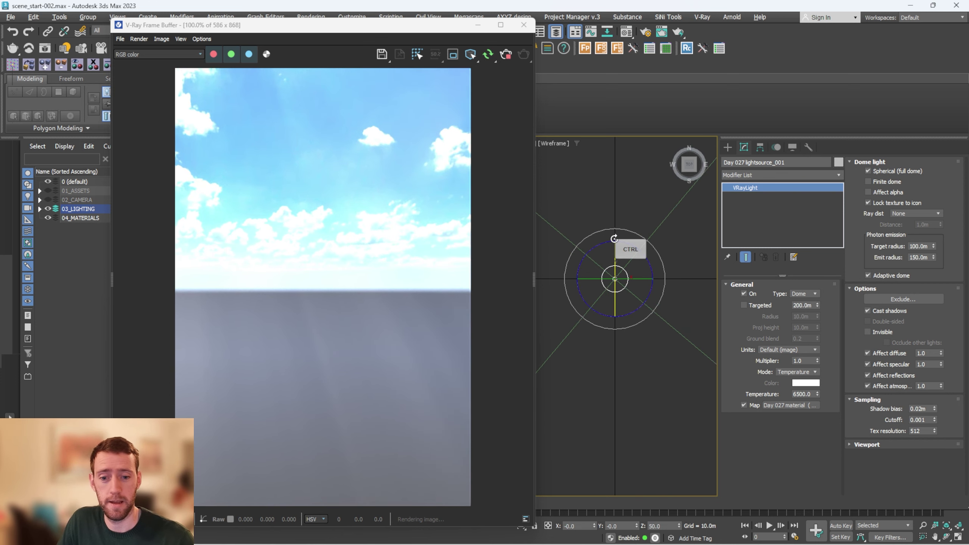
middle_drag(640, 284, 619, 273)
click(657, 321)
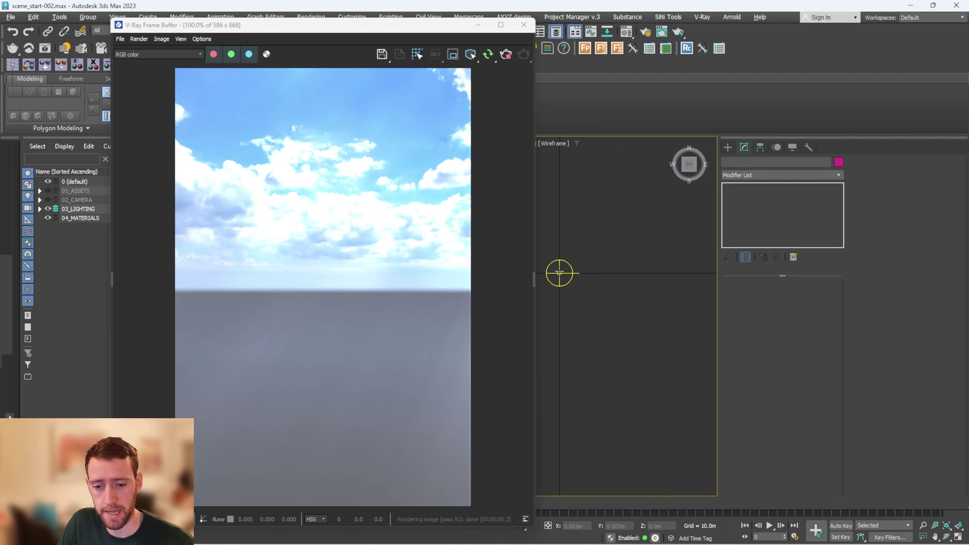
- Select the dome light in the top view and unhide the 02_CAMERA and 01_ASSETS layers
middle_drag(597, 272, 643, 275)
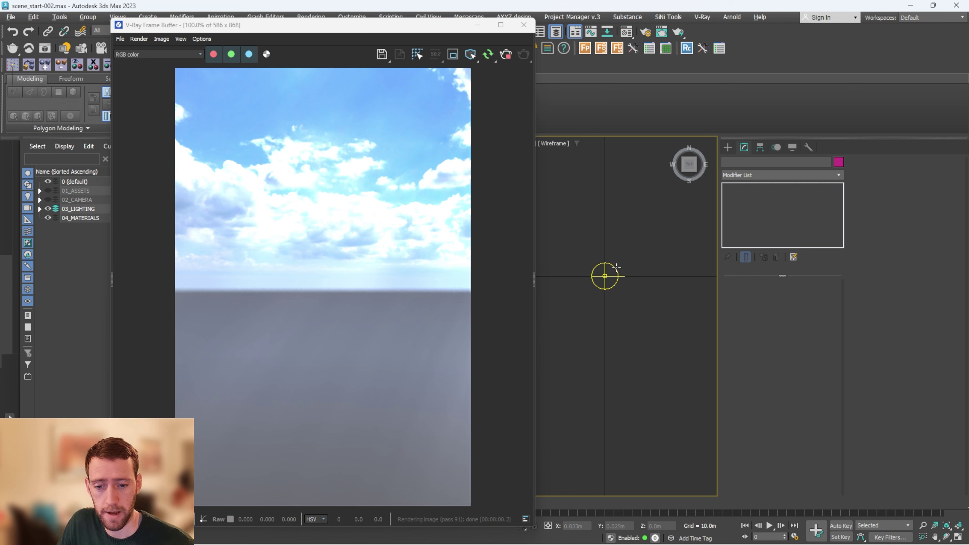
click(624, 274)
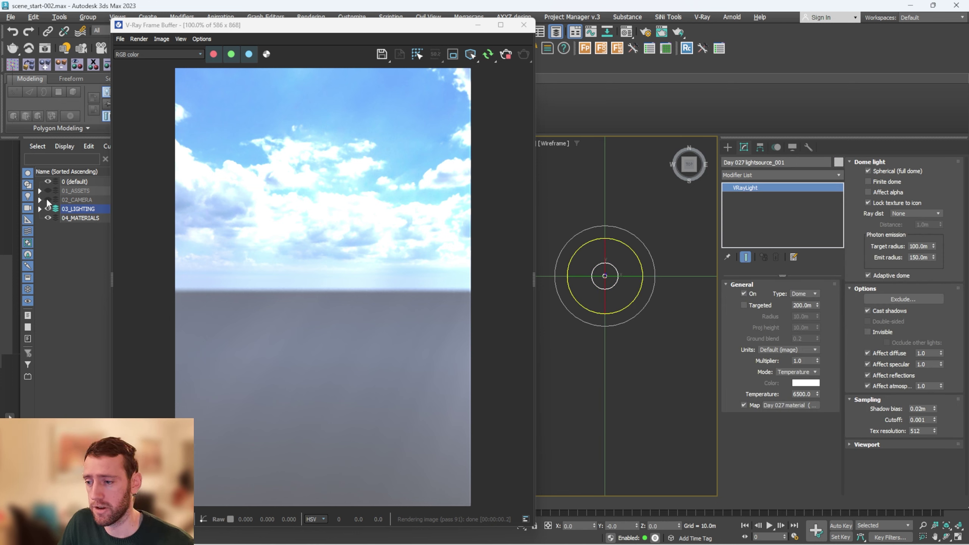
click(48, 200)
click(47, 190)
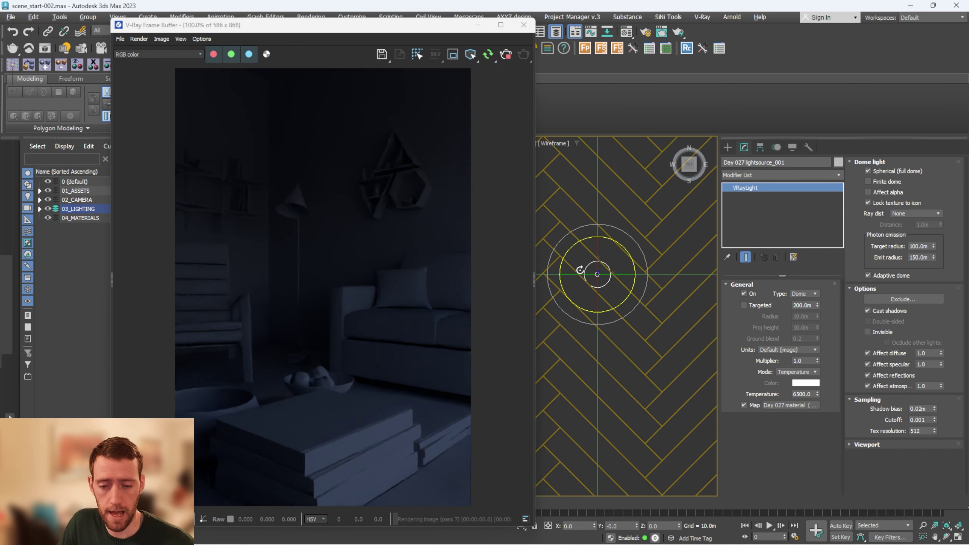
- Rotate the dome light clockwise in the top view to redirect the HDRI light entering the room
scroll(602, 272, down, 3)
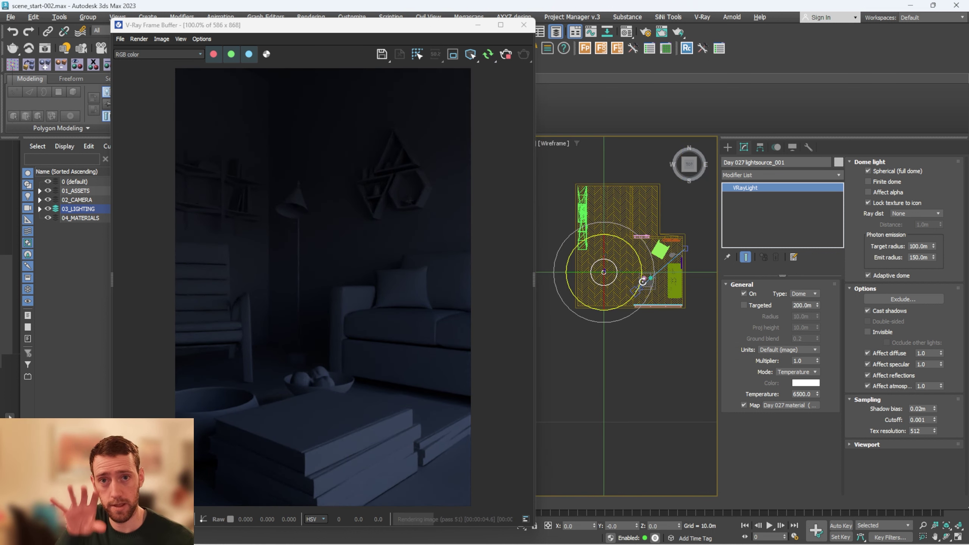
scroll(622, 256, up, 2)
drag(618, 254, 657, 286)
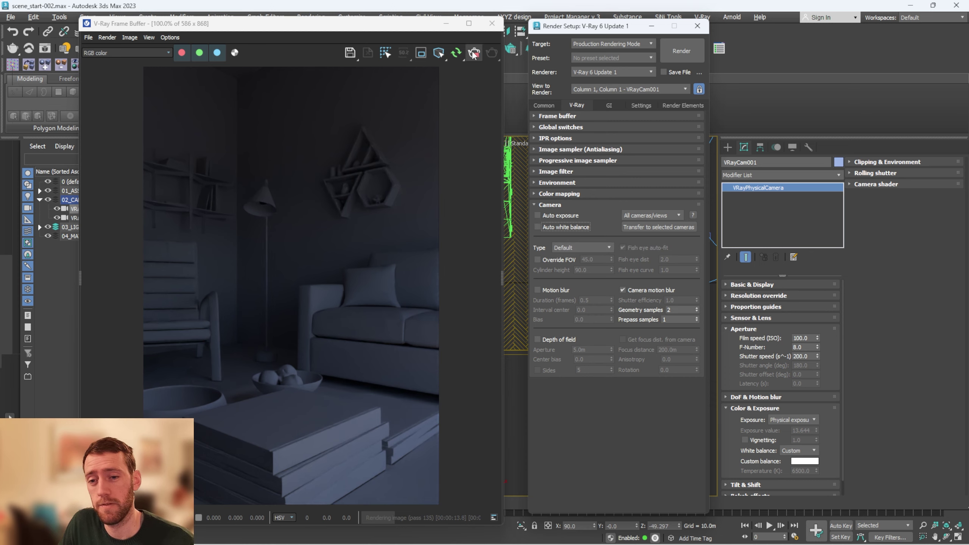
- Render with auto exposure and auto white balance enabled, stop the render and transfer the calculated values to the selected camera
click(457, 55)
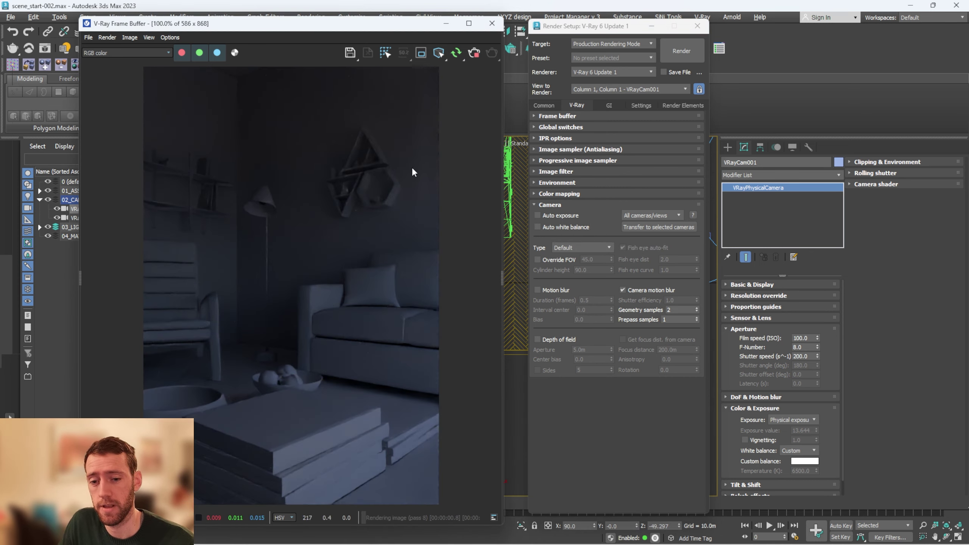
click(563, 215)
click(555, 226)
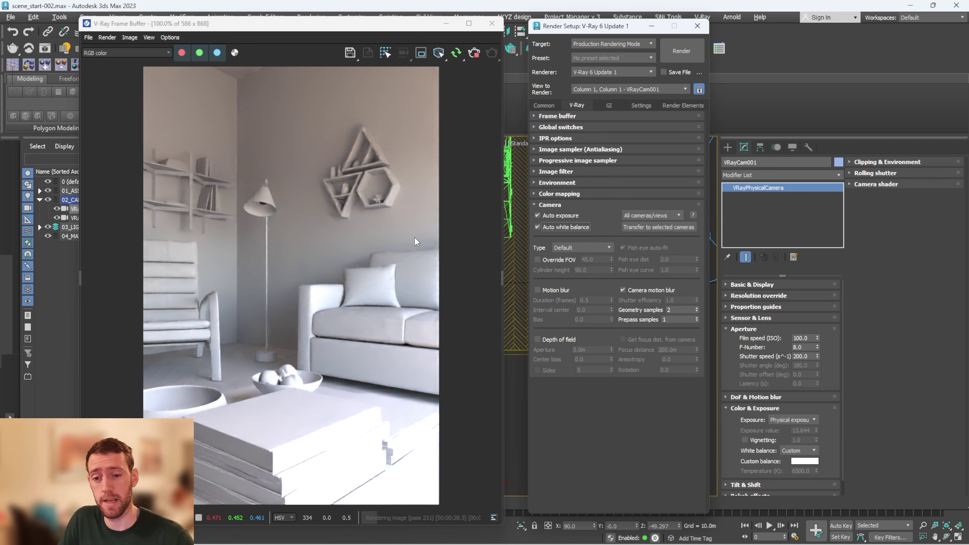
click(474, 52)
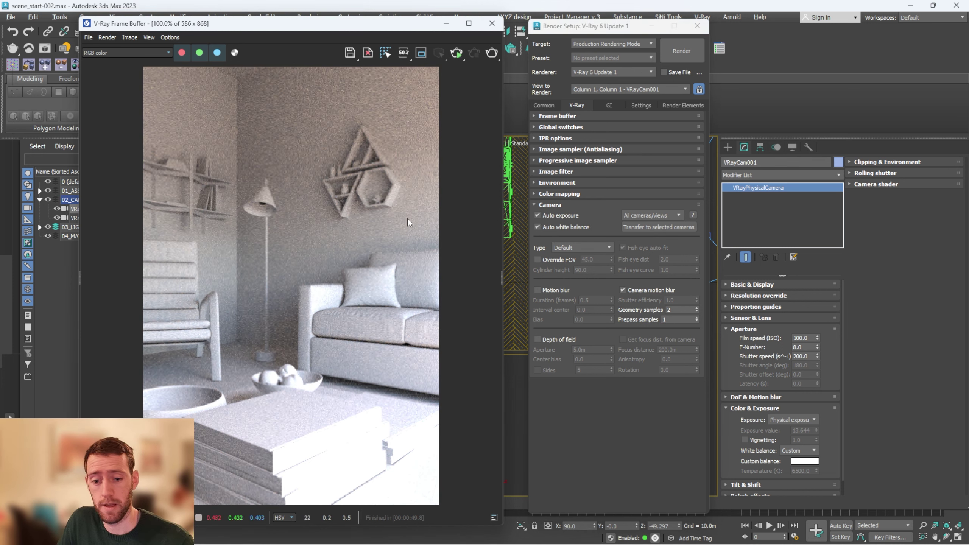
click(660, 226)
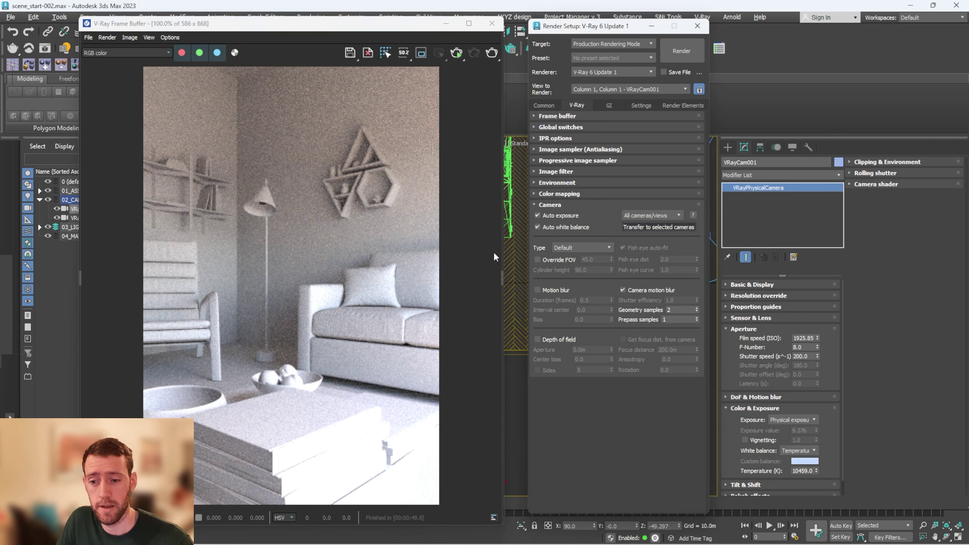
- Disable auto exposure and auto white balance, rerender with the camera's transferred values and stop the render
click(563, 217)
click(562, 226)
click(453, 57)
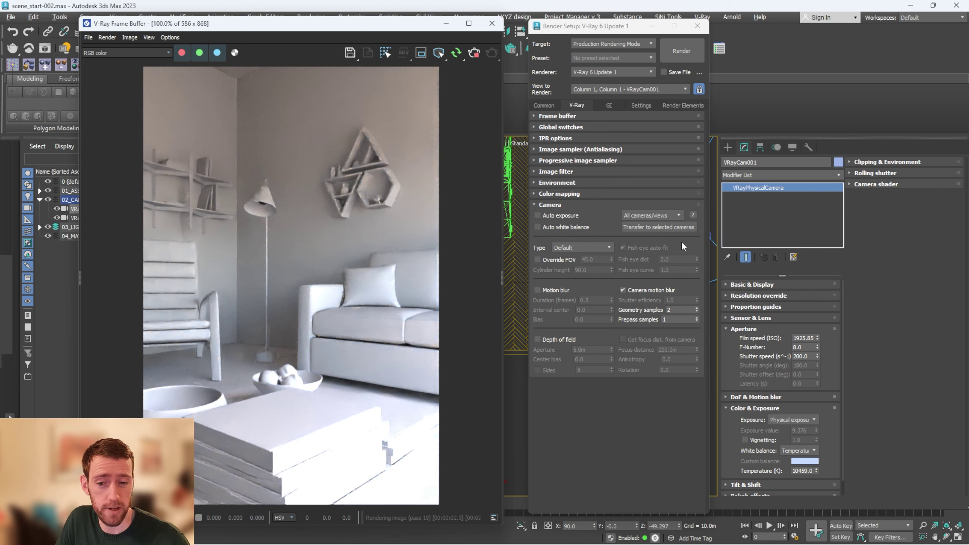
click(474, 53)
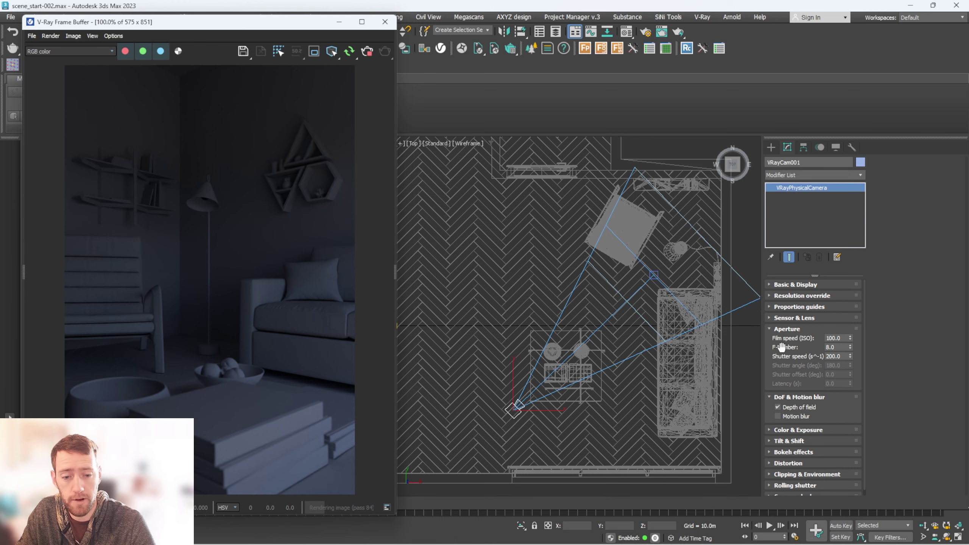
- Switch to FastStone Image Viewer to examine the aperture and shutter speed sections of the photography cheat sheet, and minimize it again
key(super)
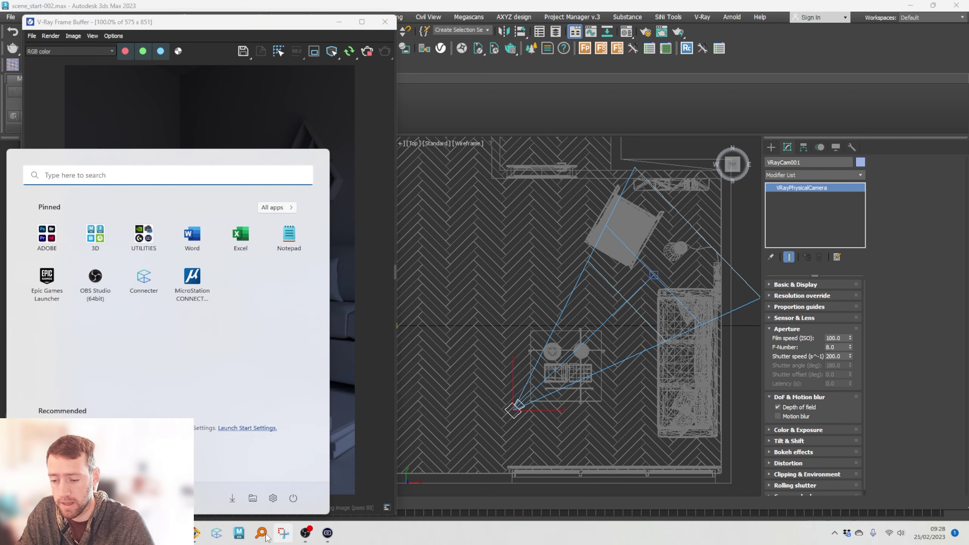
click(198, 535)
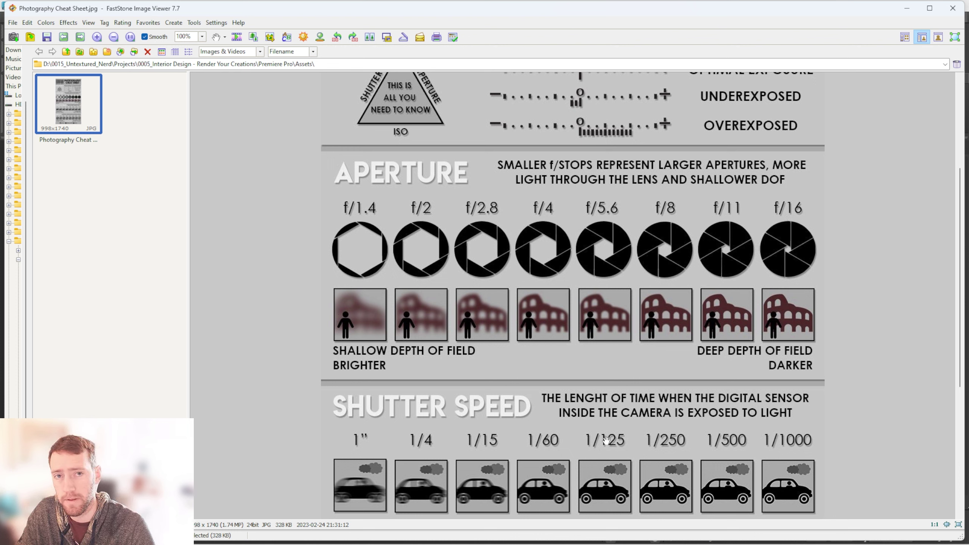
click(906, 8)
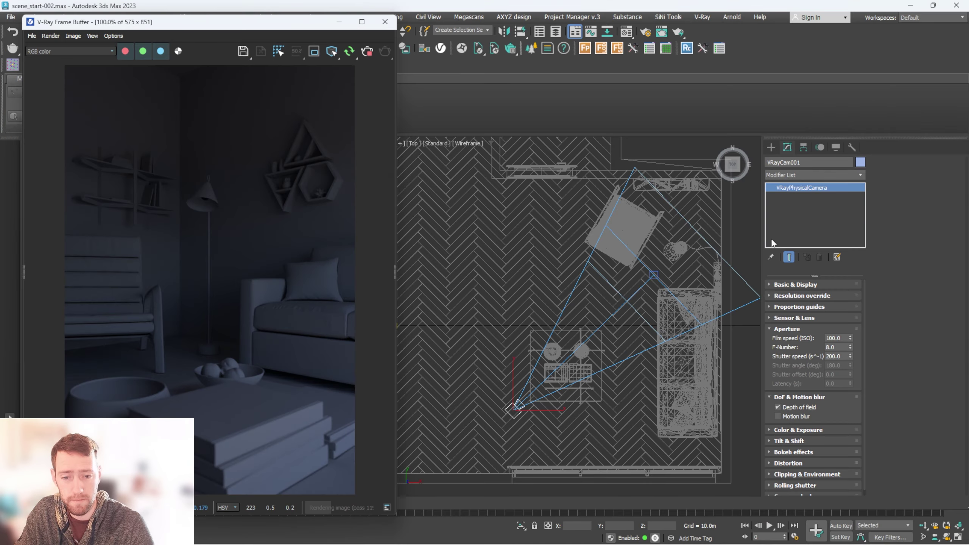
- Set the F-Number of VRayCam001 to 2.8 for a brighter image and shallower depth of field
click(824, 347)
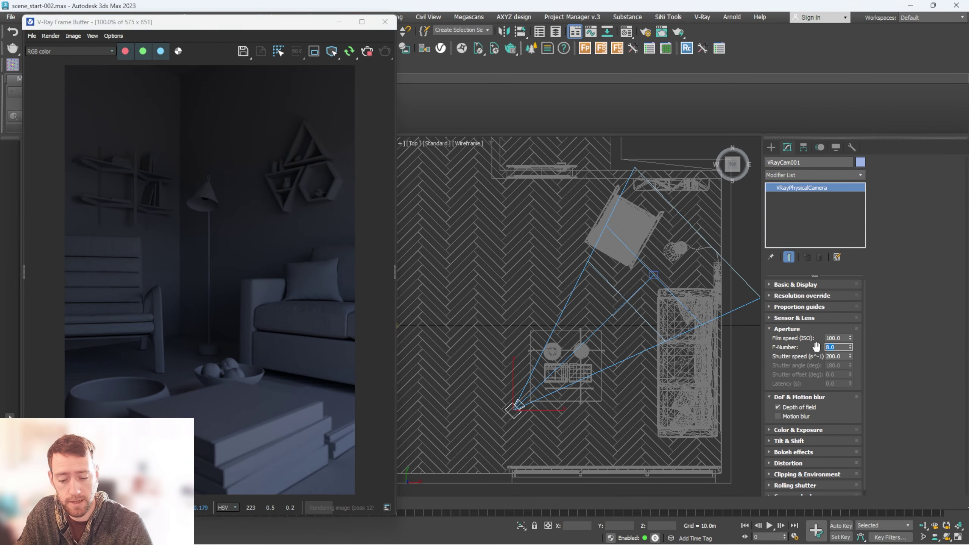
text(2.8)
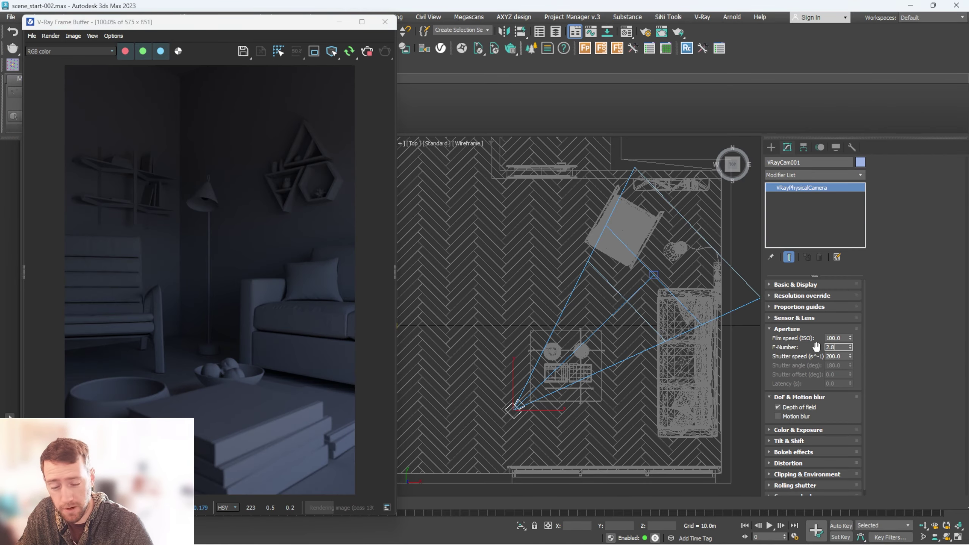
key(Return)
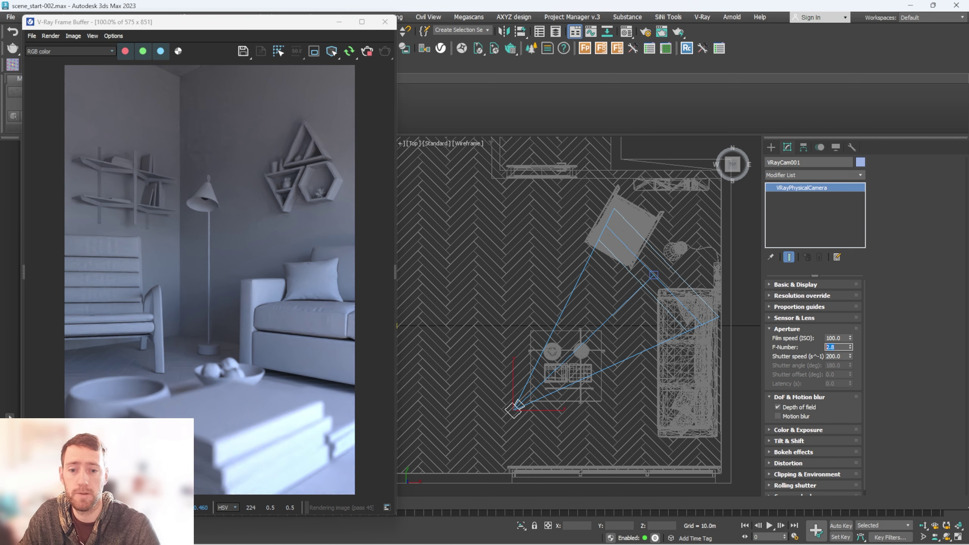
- Try a shutter speed of 1 on VRayCam001 to test its effect on exposure
click(843, 339)
click(843, 348)
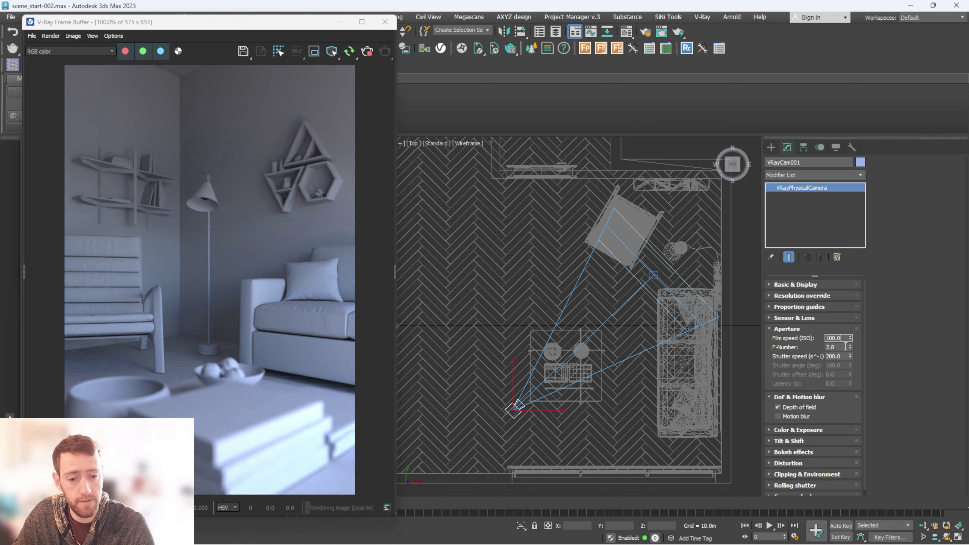
click(839, 357)
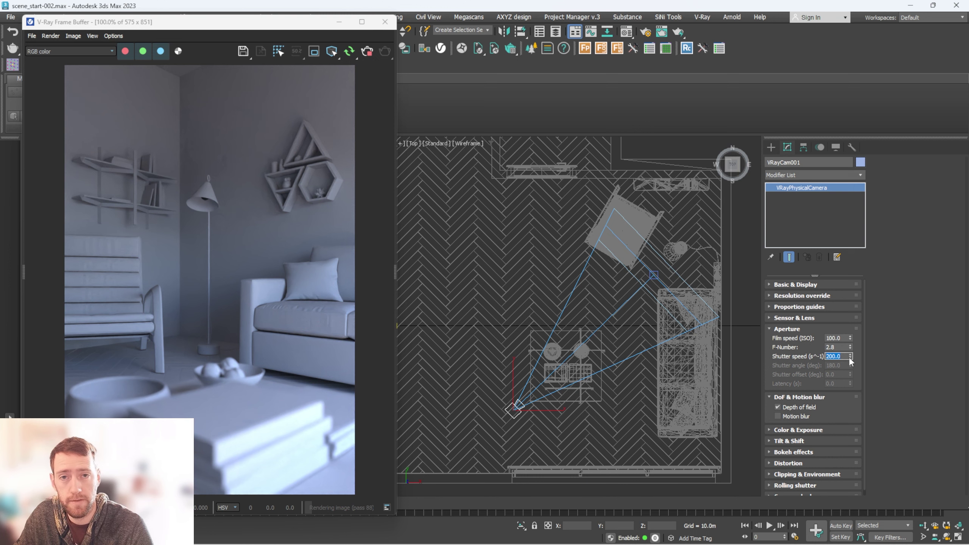
text(1)
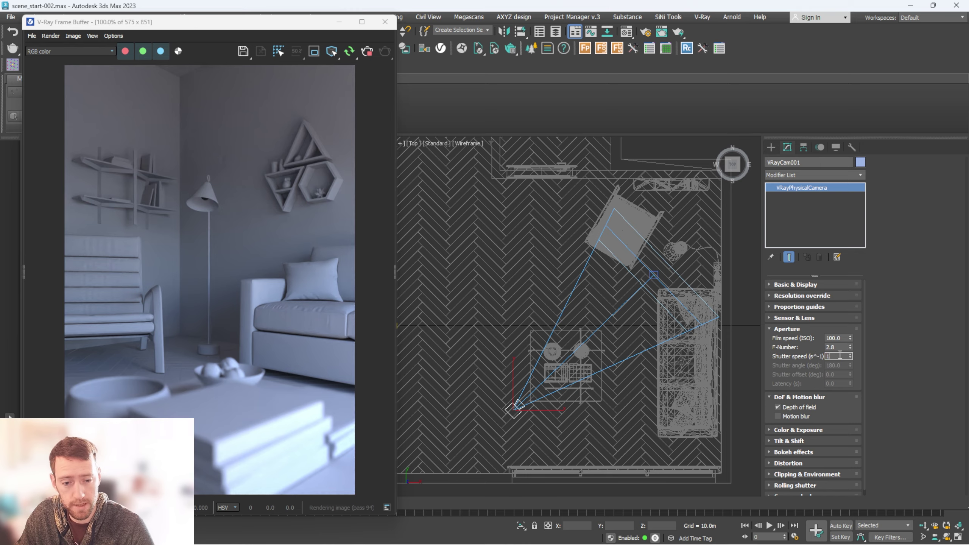
key(Return)
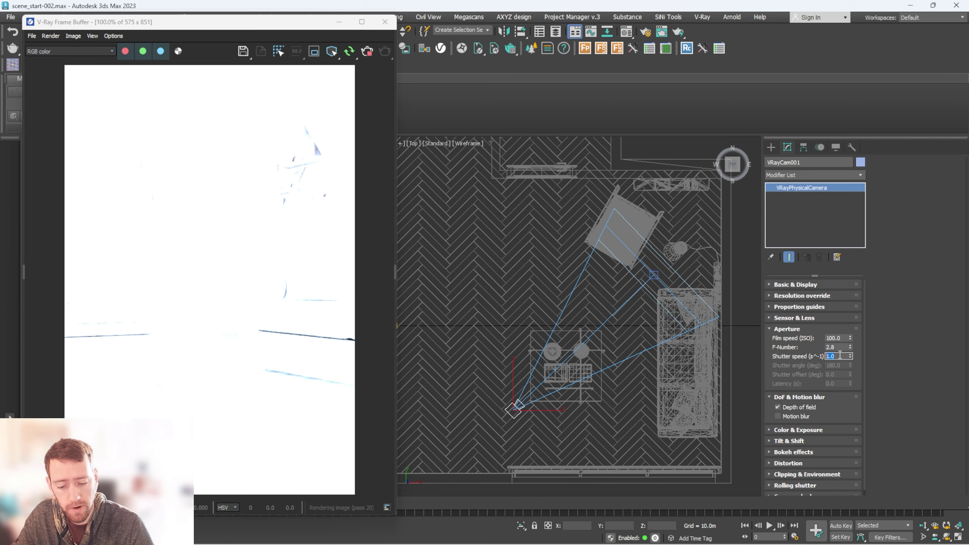
- Test the camera's shutter speed at 50 and 75, and settle on 85
text(50)
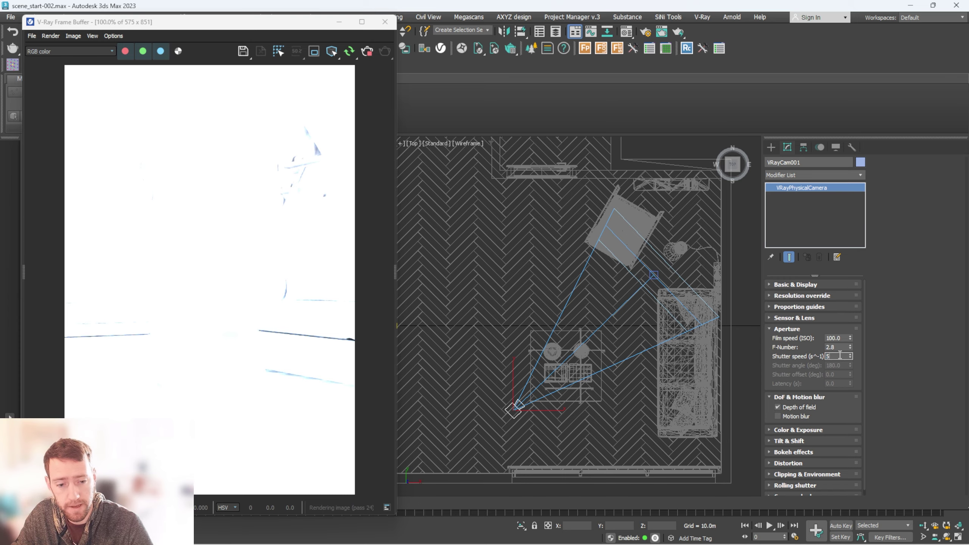
key(Return)
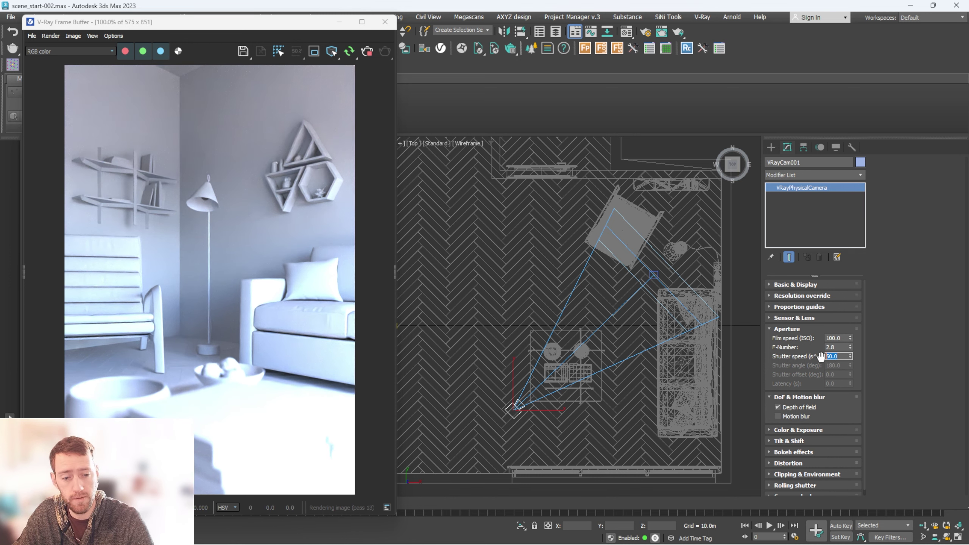
text(75)
key(Return)
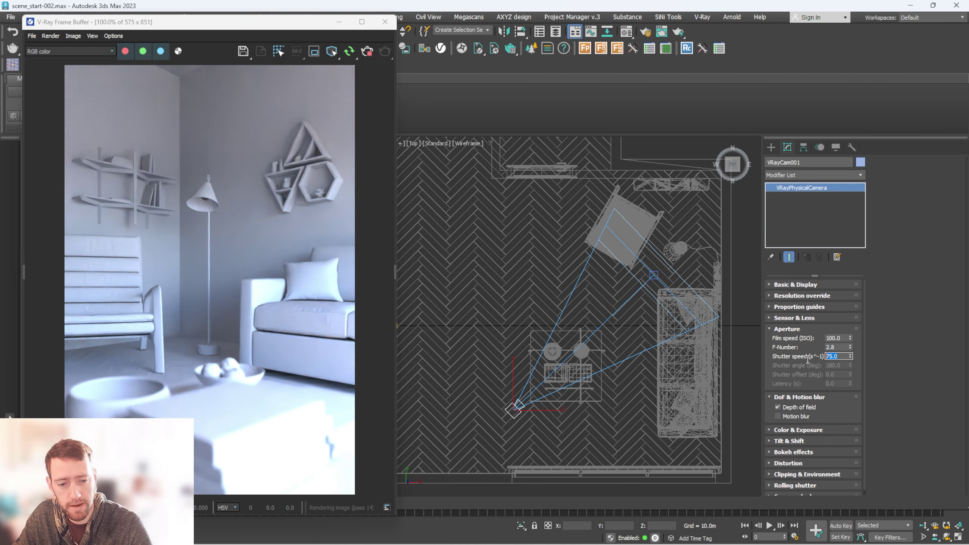
text(85)
key(Return)
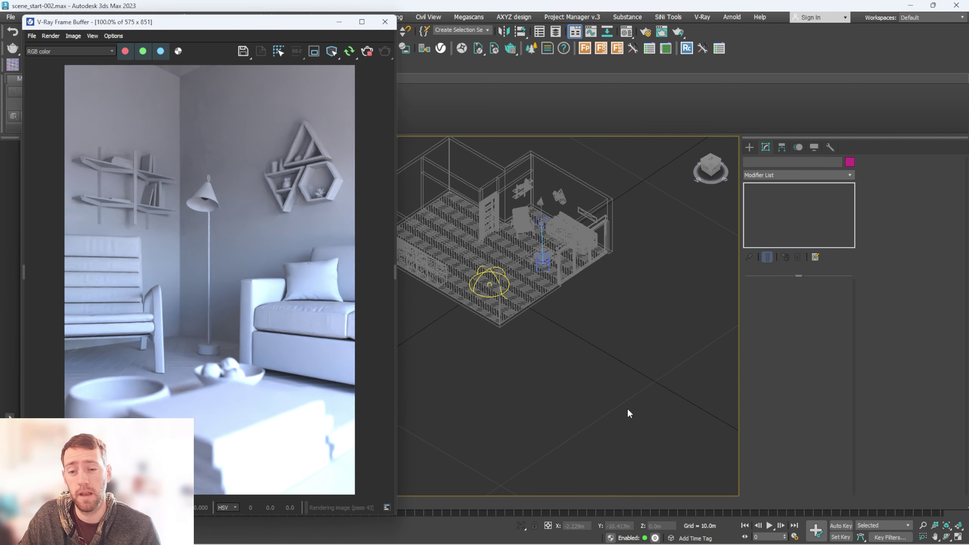
- Create a standard plane about 20.9 m long and 15.2 m wide beneath the whole room model as a ground surface
alt+middle_drag(580, 346, 661, 255)
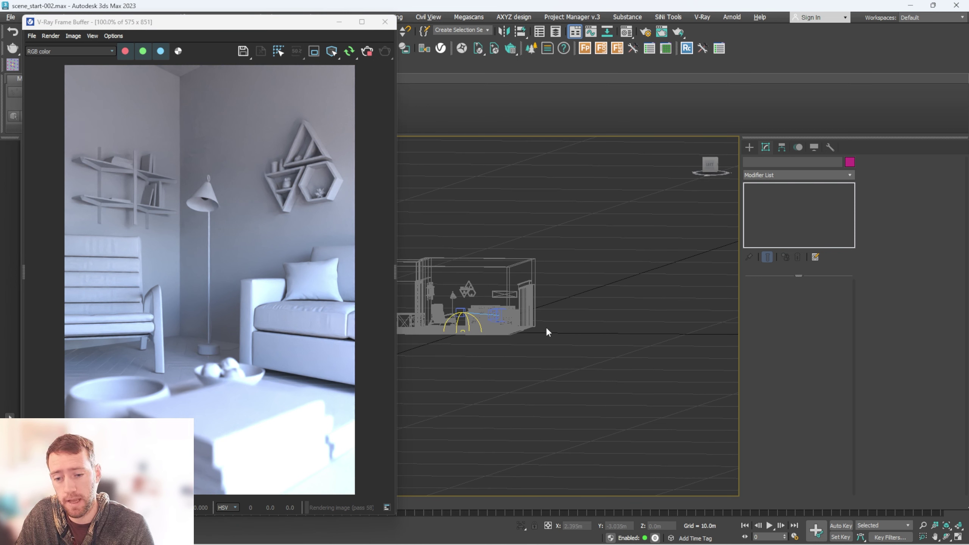
alt+middle_drag(619, 302, 630, 263)
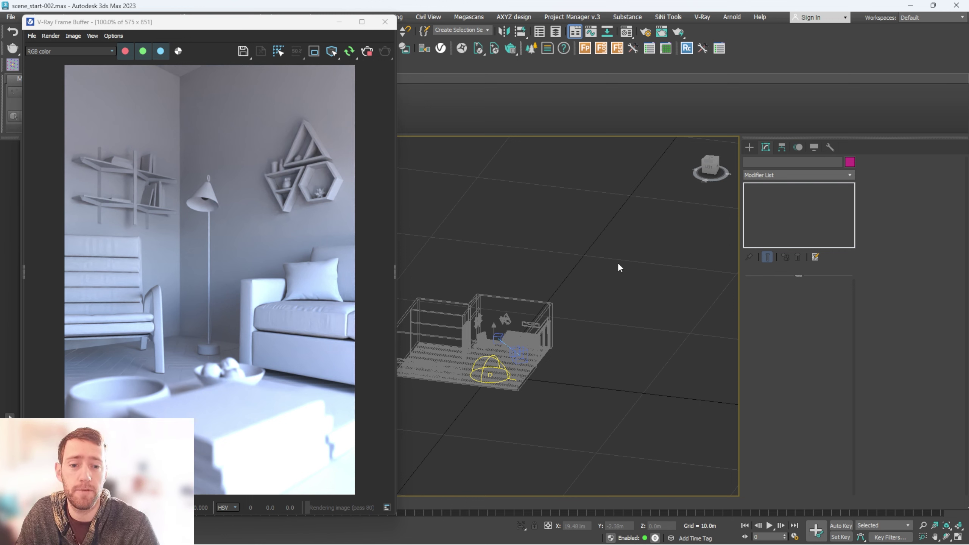
click(749, 146)
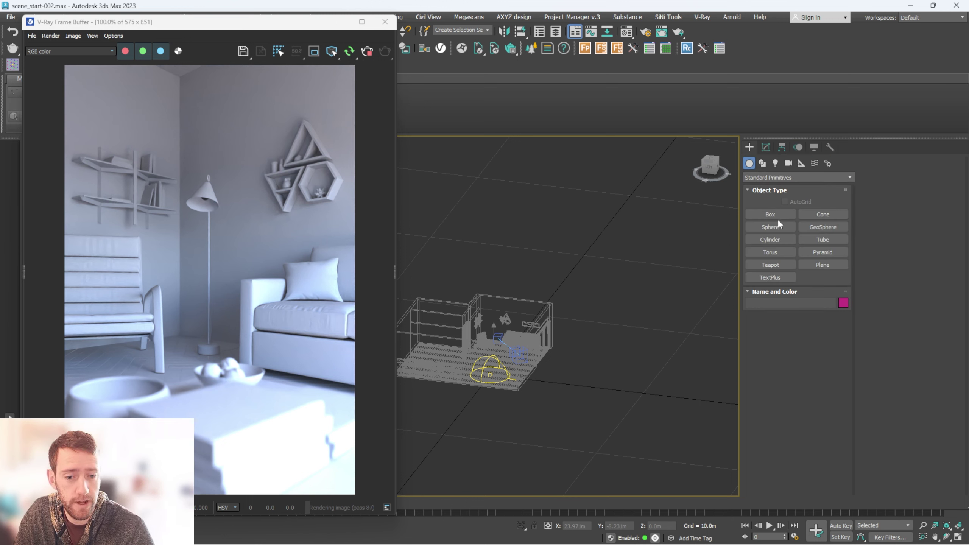
click(821, 264)
alt+middle_drag(595, 328, 494, 437)
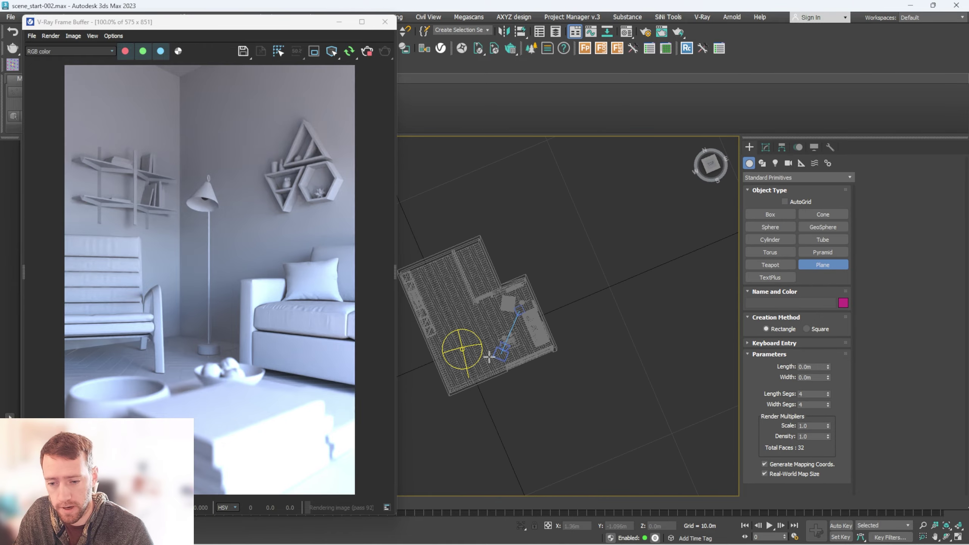
middle_drag(509, 317, 654, 288)
drag(462, 188, 795, 400)
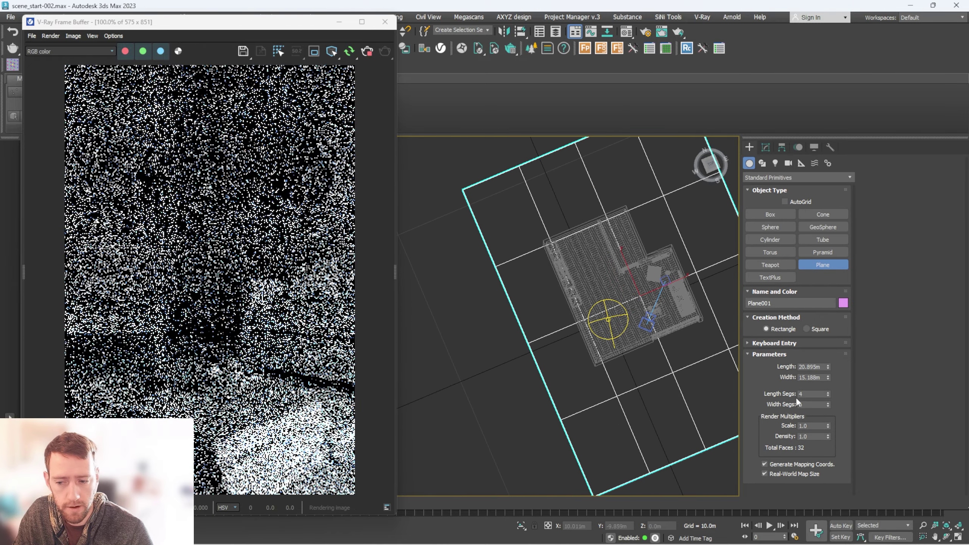
right_click(586, 371)
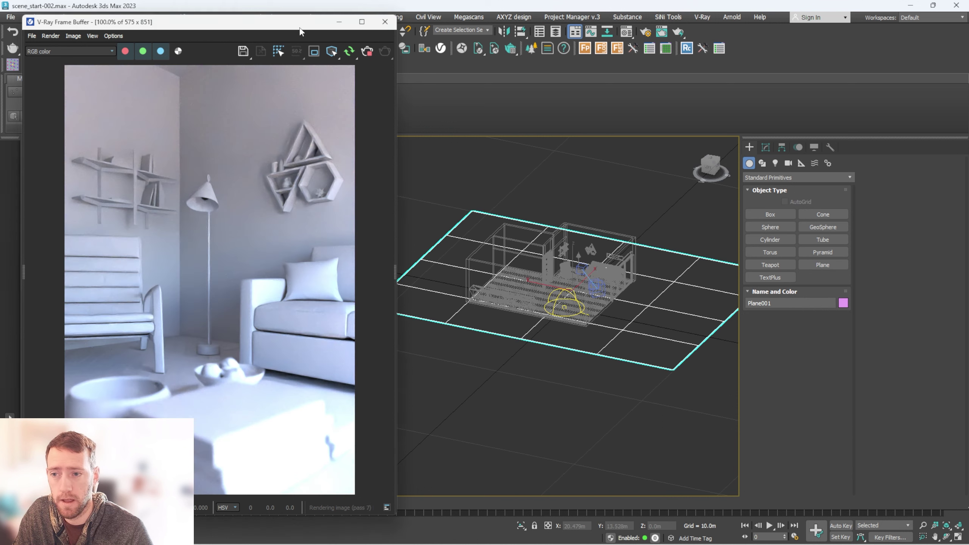
- Switch the orthographic viewport from wireframe to shaded display and view the ground plane around the room
drag(301, 27, 224, 54)
key(m)
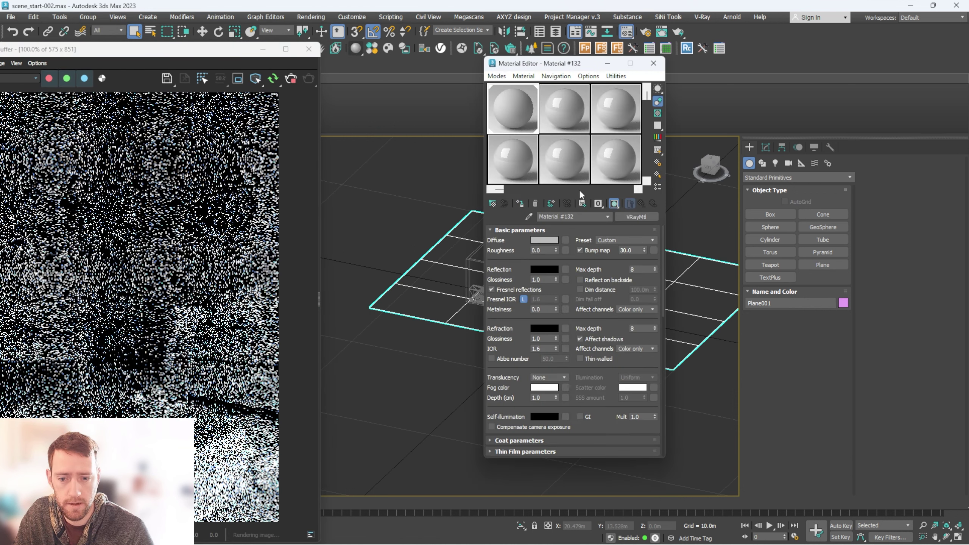
click(655, 64)
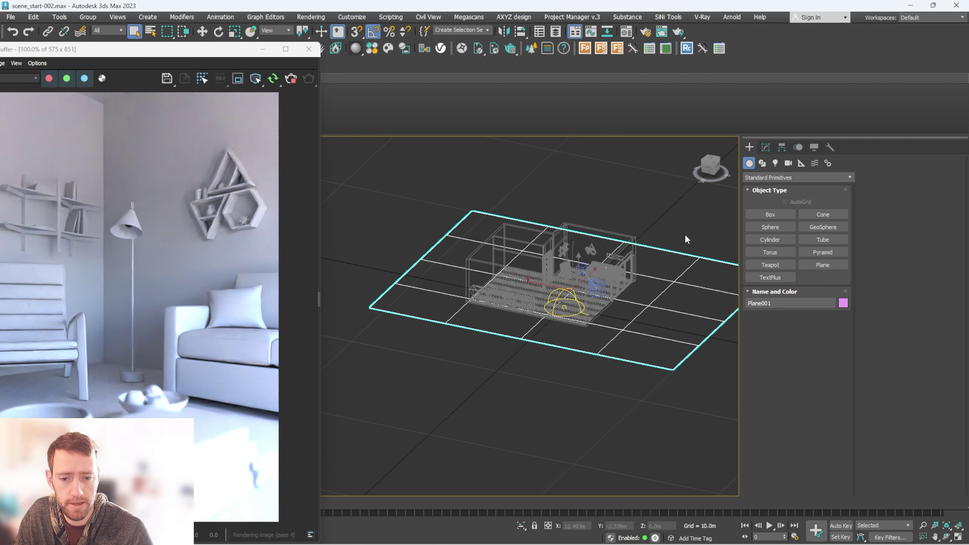
key(F3)
middle_drag(667, 288, 629, 242)
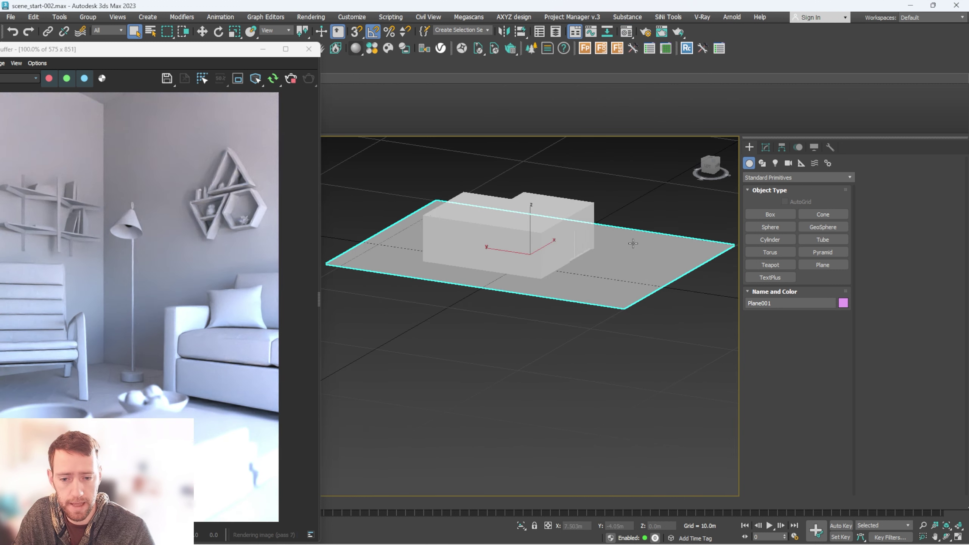
- Save the current render to the V-Ray Frame Buffer history and stop the interactive rendering
drag(208, 53, 486, 45)
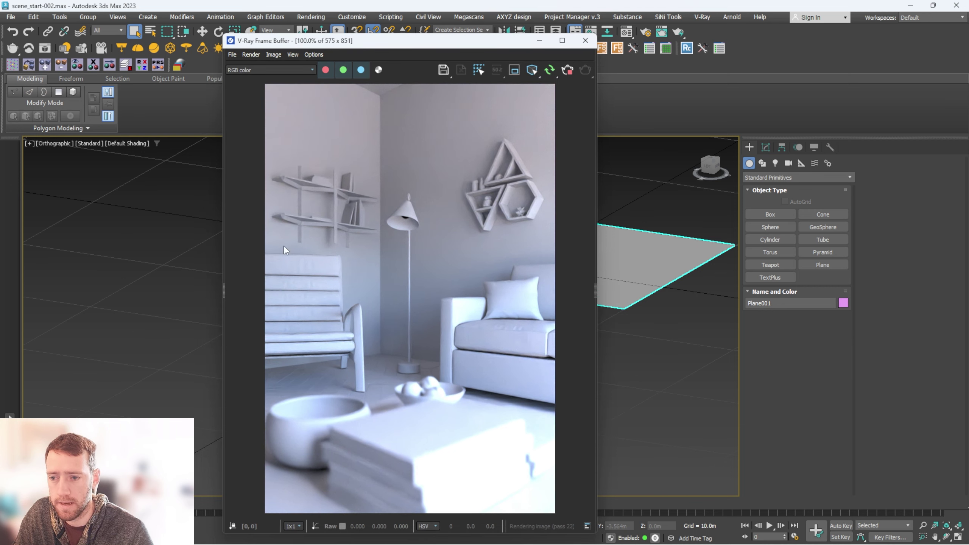
click(224, 284)
drag(330, 283, 345, 286)
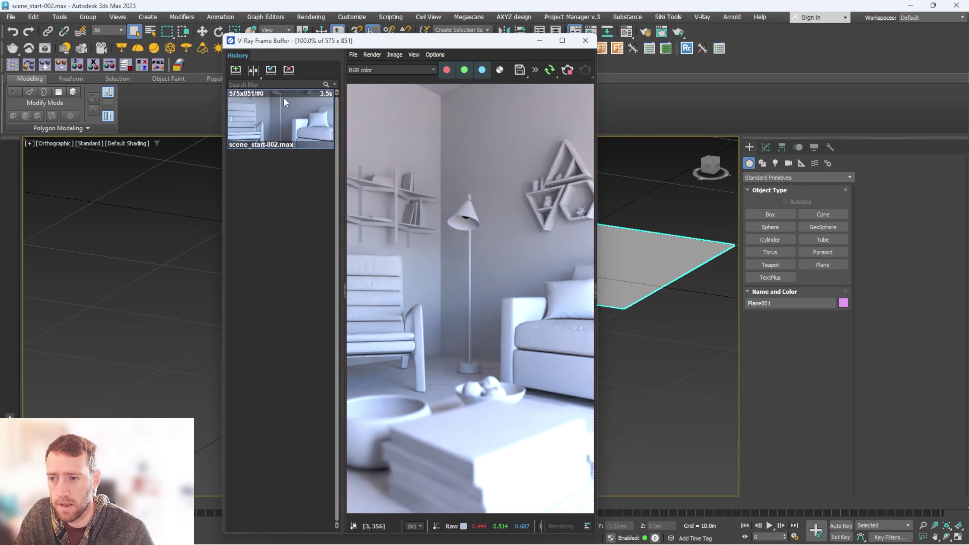
click(236, 69)
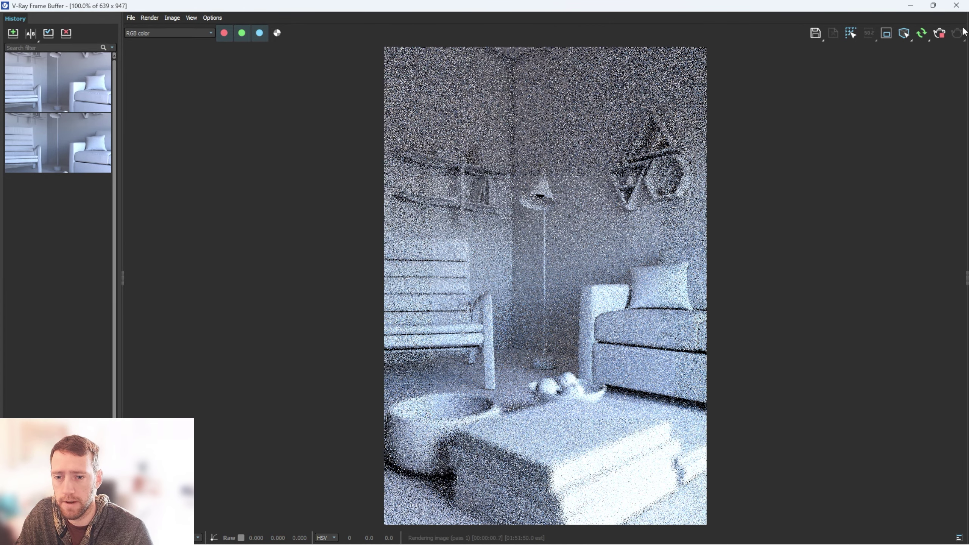
click(939, 33)
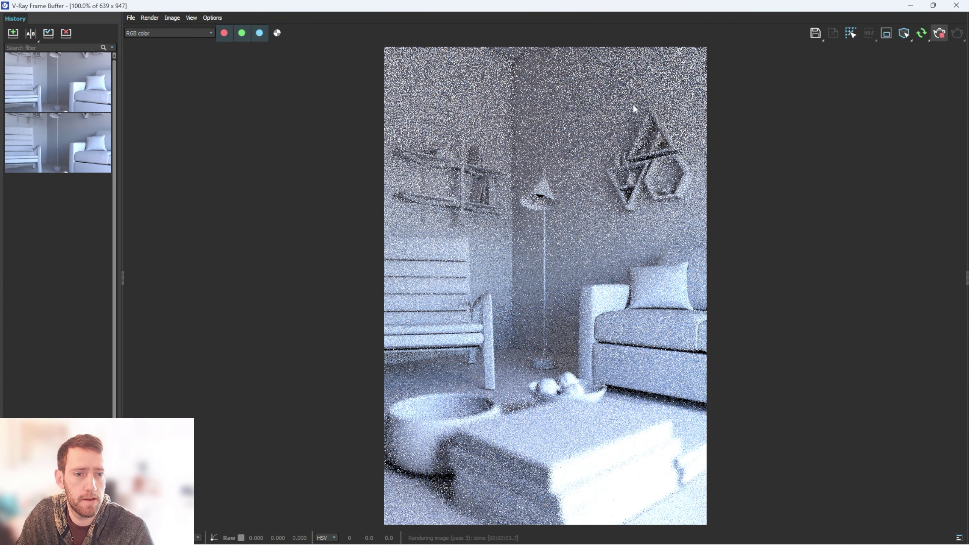
- Compare the two saved history renders in A/B mode by sweeping the divider across the image
click(31, 34)
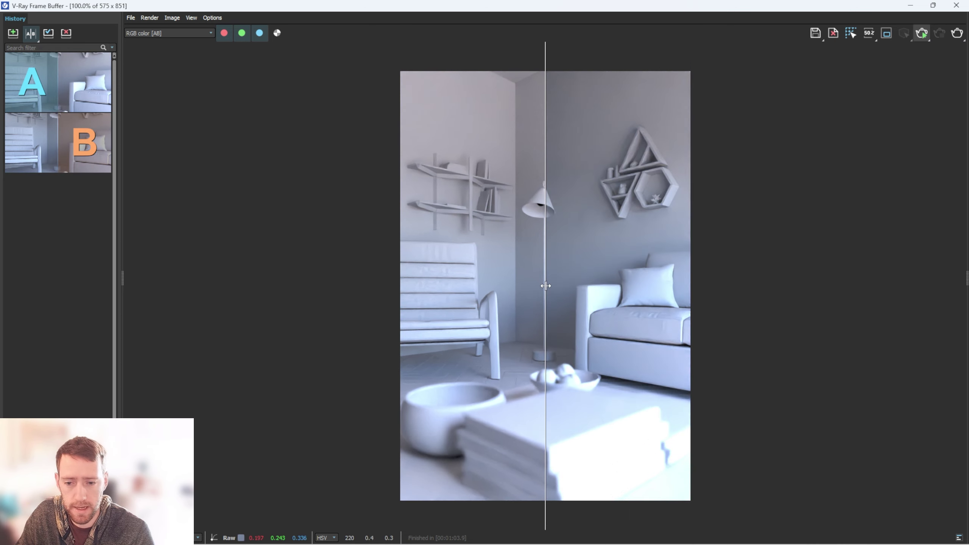
drag(545, 285, 803, 253)
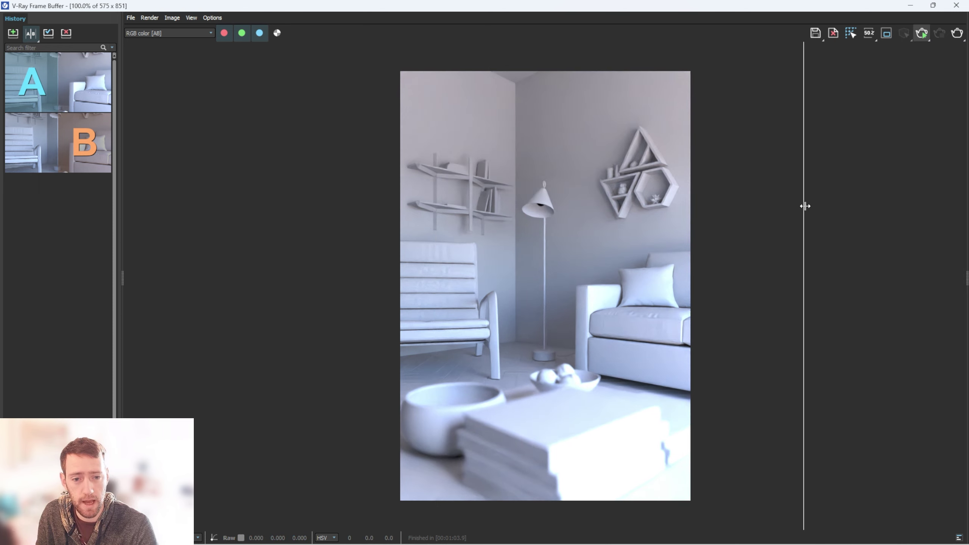
drag(804, 206, 540, 212)
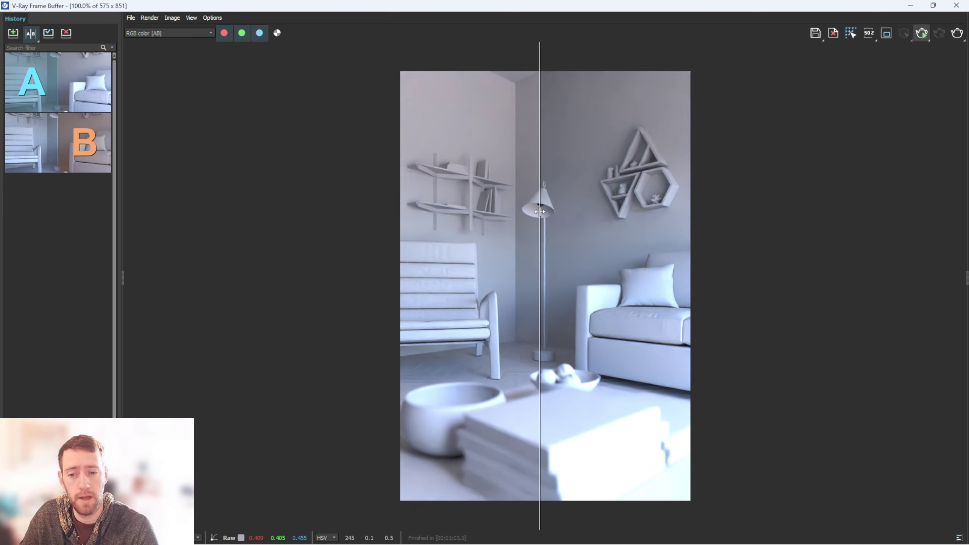
drag(540, 211, 280, 155)
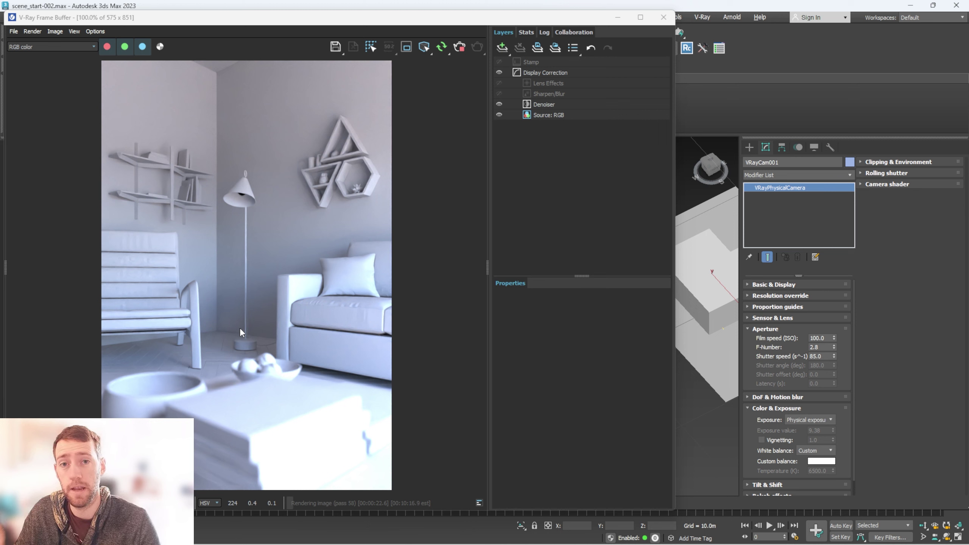
- Add a White Balance layer and an Exposure layer to the frame buffer's display corrections
click(502, 47)
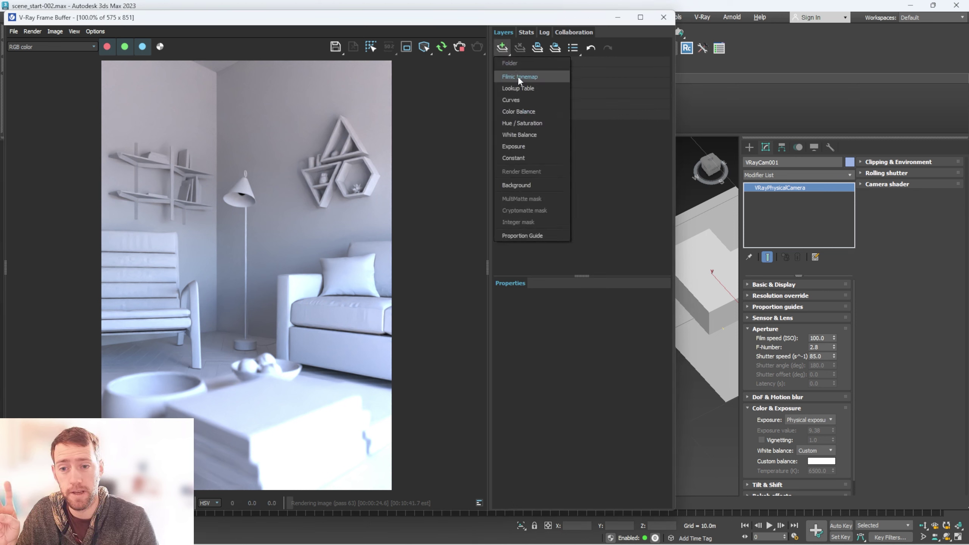
click(527, 134)
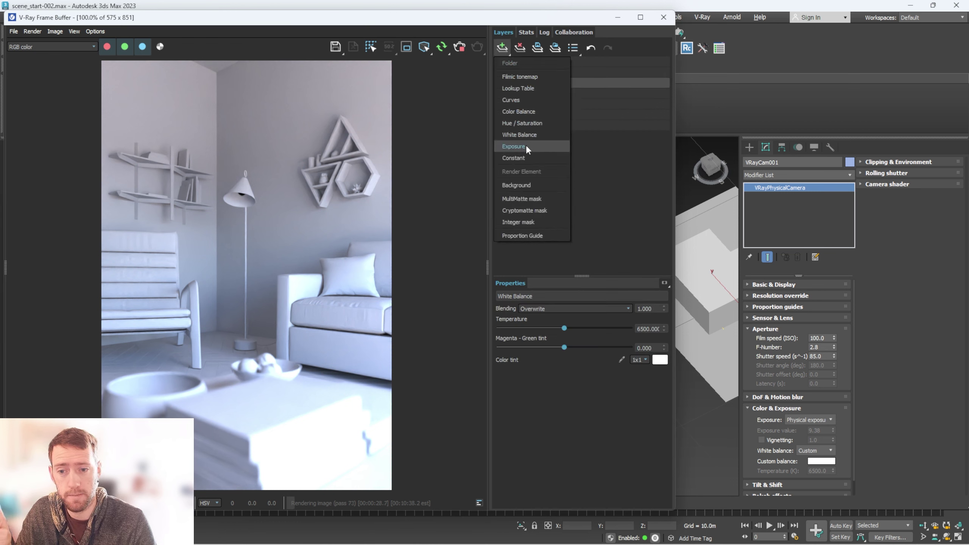
click(518, 146)
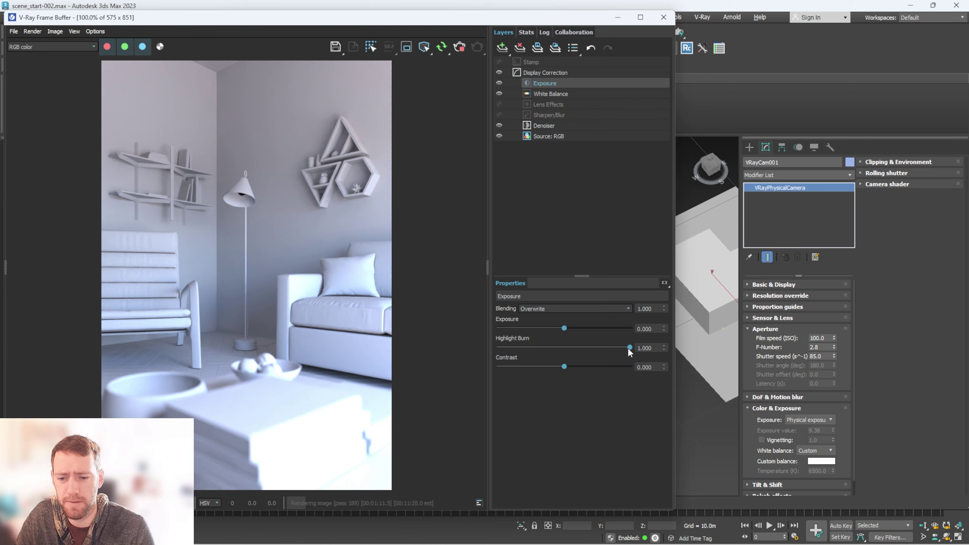
- Adjust the Exposure layer to a Highlight Burn of about 0.858, Exposure of about 0.192 and Contrast of about 0.285
mouse_move(629, 347)
mouse_down()
mouse_move(474, 346)
mouse_move(638, 343)
mouse_move(497, 348)
mouse_up()
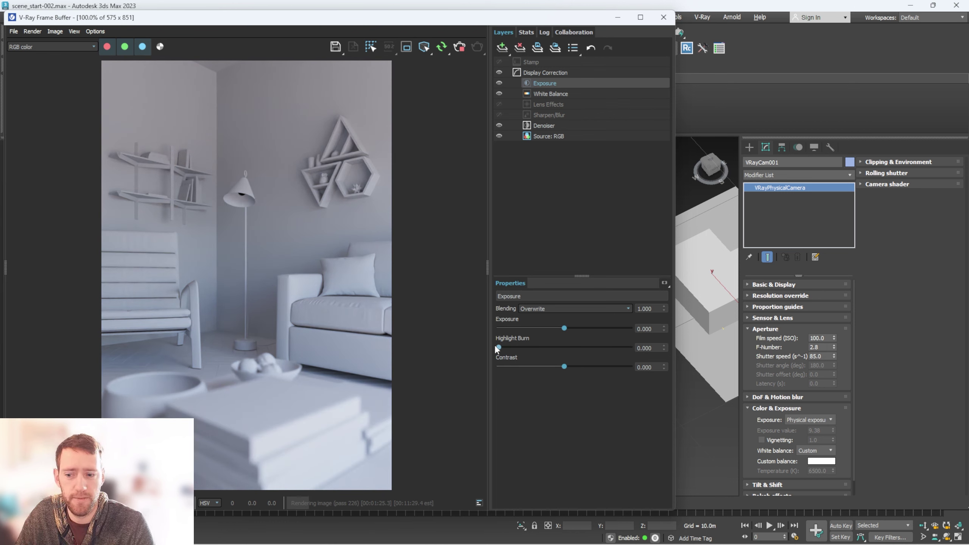
mouse_move(496, 346)
mouse_down()
mouse_move(604, 344)
mouse_move(472, 345)
mouse_move(621, 346)
mouse_move(600, 345)
mouse_up()
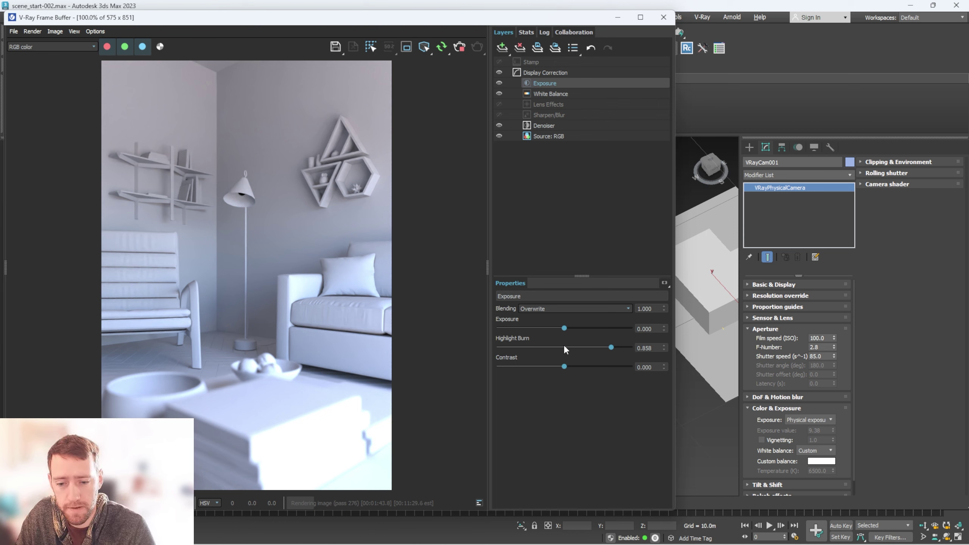
mouse_move(565, 329)
mouse_down()
mouse_move(580, 327)
mouse_move(568, 329)
mouse_up()
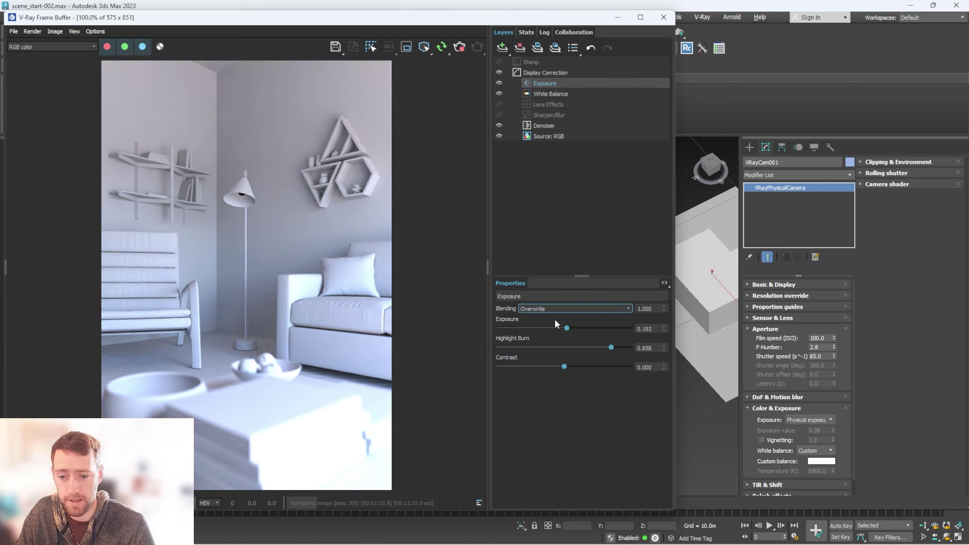
drag(564, 366, 585, 369)
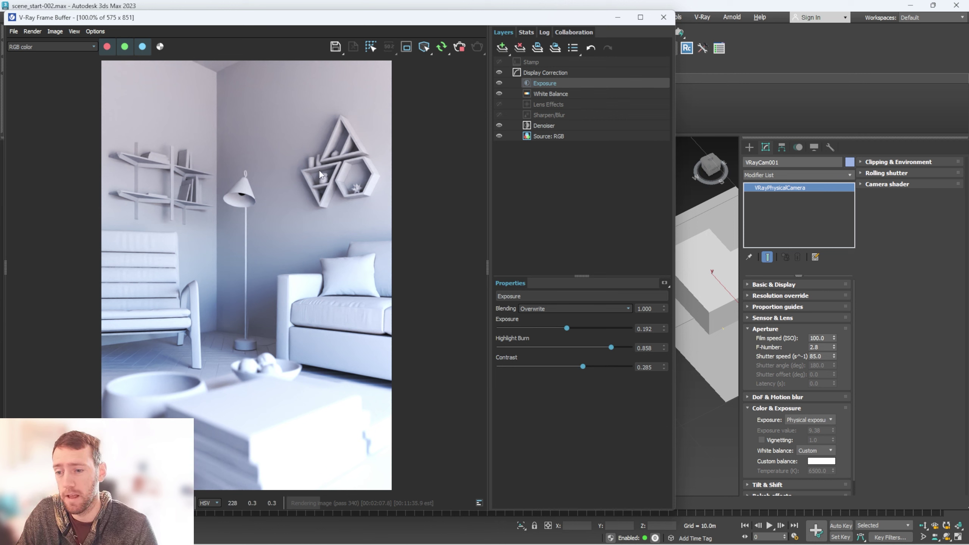
- Set the White Balance layer's temperature to 8000 to warm up the render
click(585, 94)
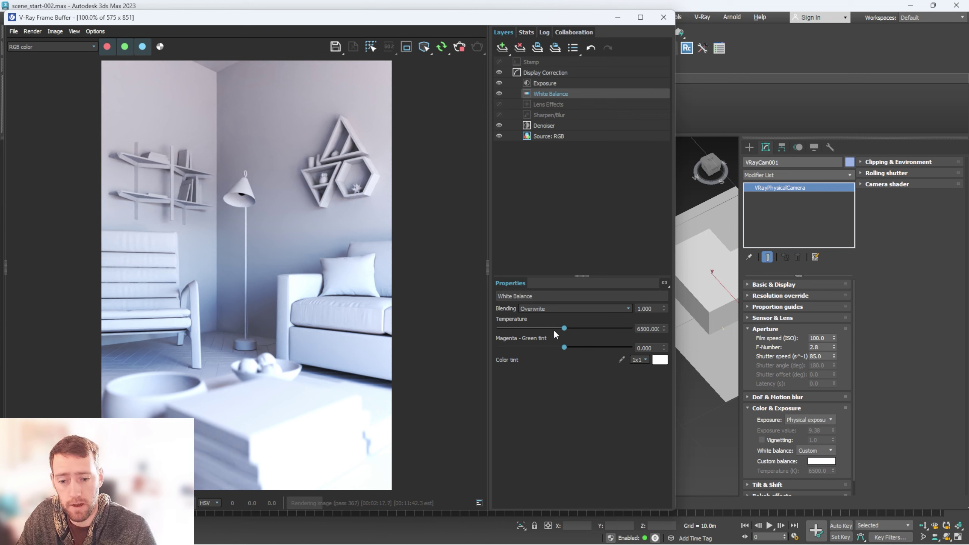
drag(544, 332, 589, 331)
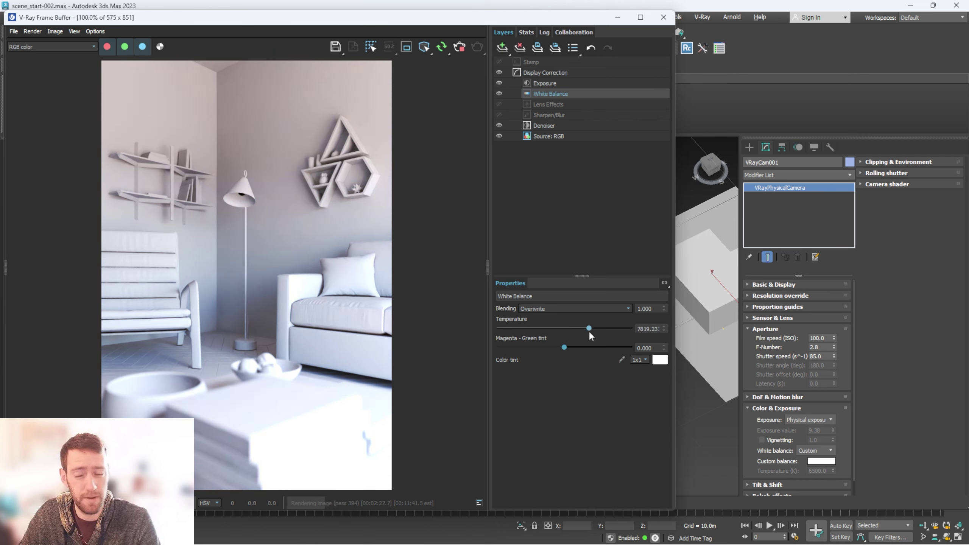
double_click(644, 329)
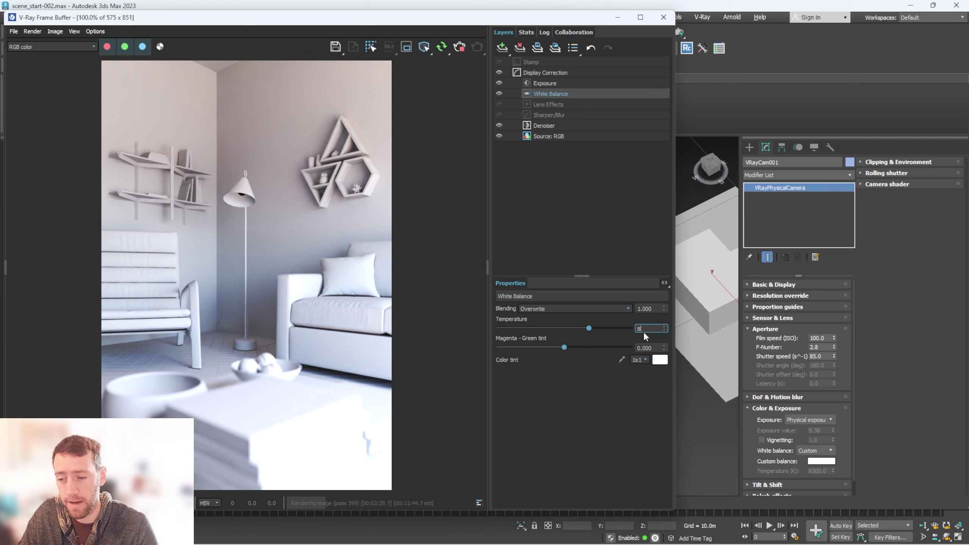
text(8000)
key(Return)
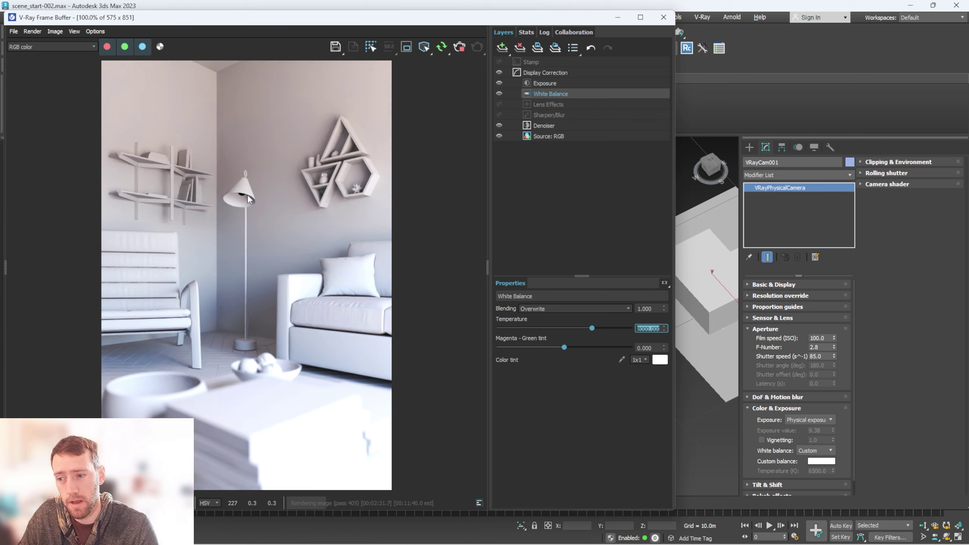
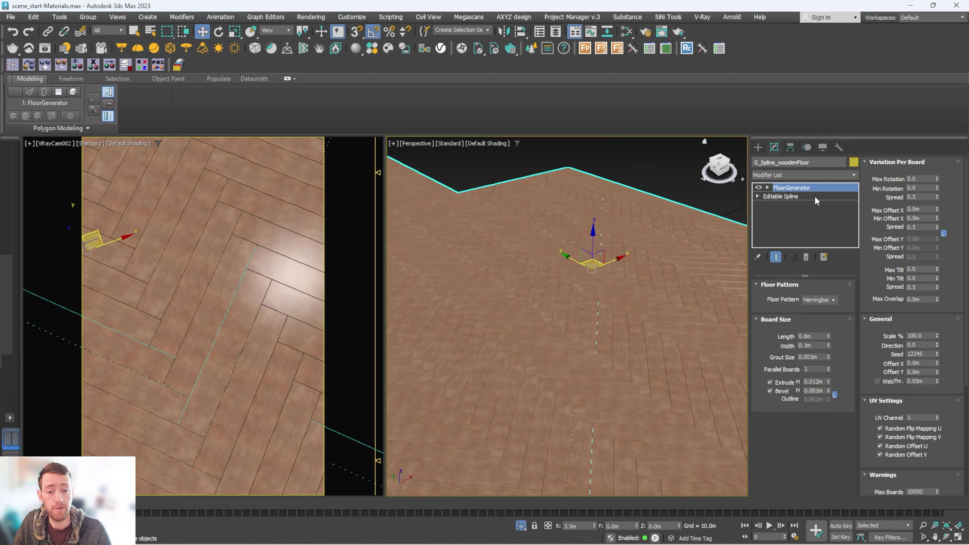
- Examine the wooden floor's Editable Spline base, its FloorGenerator result and the available floor pattern options
click(800, 196)
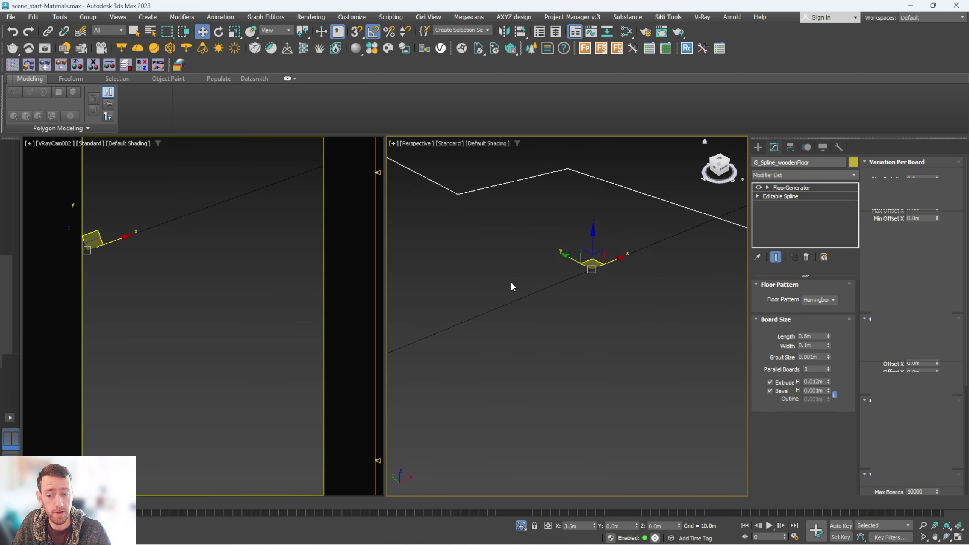
click(793, 190)
middle_drag(617, 247, 662, 253)
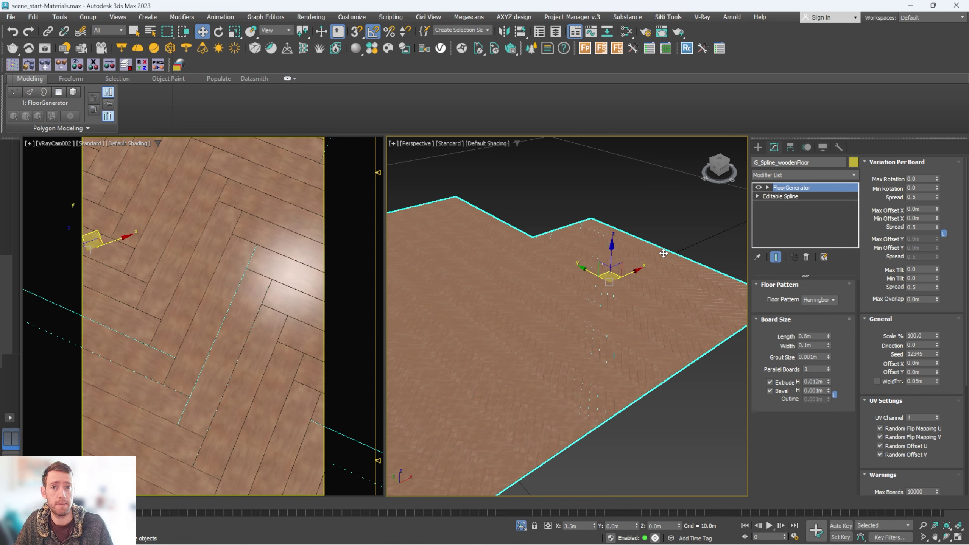
scroll(656, 303, up, 5)
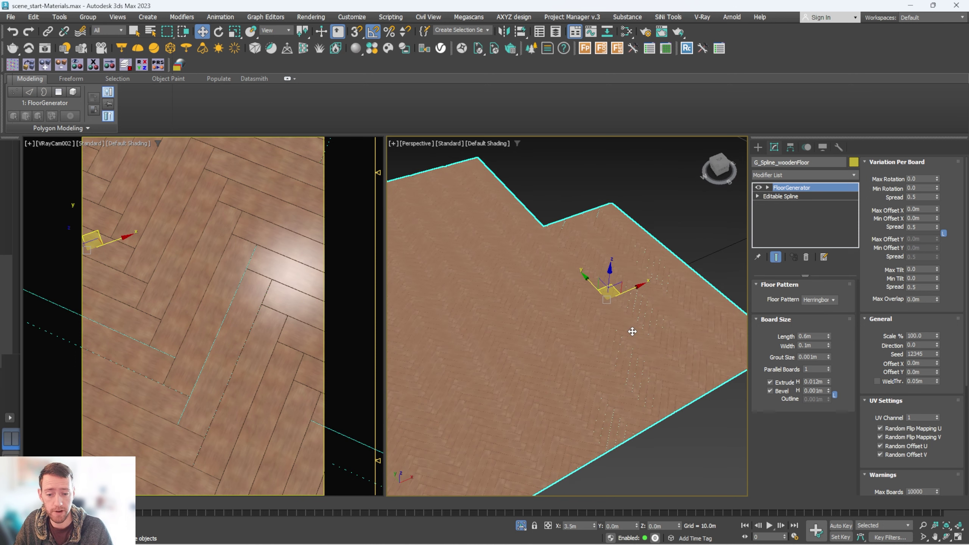
scroll(634, 327, down, 2)
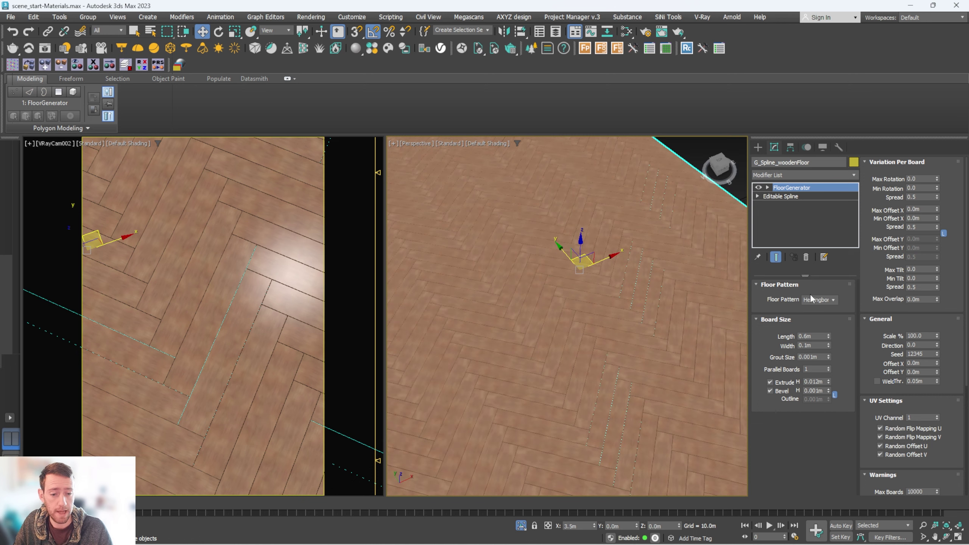
click(834, 300)
click(835, 302)
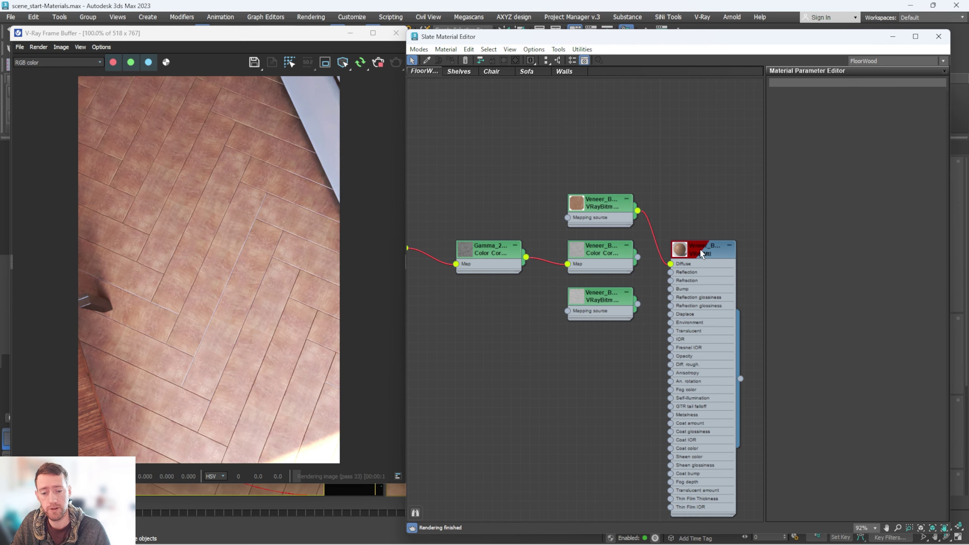
- Shift the veneer VRayMtl node slightly upward in the FloorWood material graph
drag(707, 252, 706, 242)
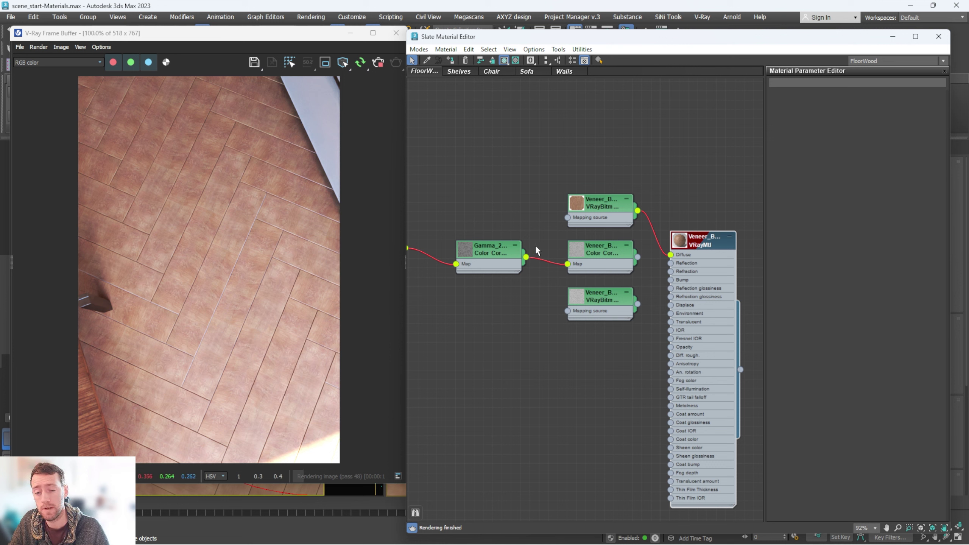
- Add a VRayTriplanarTex map as the mapping source of the veneer diffuse bitmap and place it above the other nodes
click(606, 206)
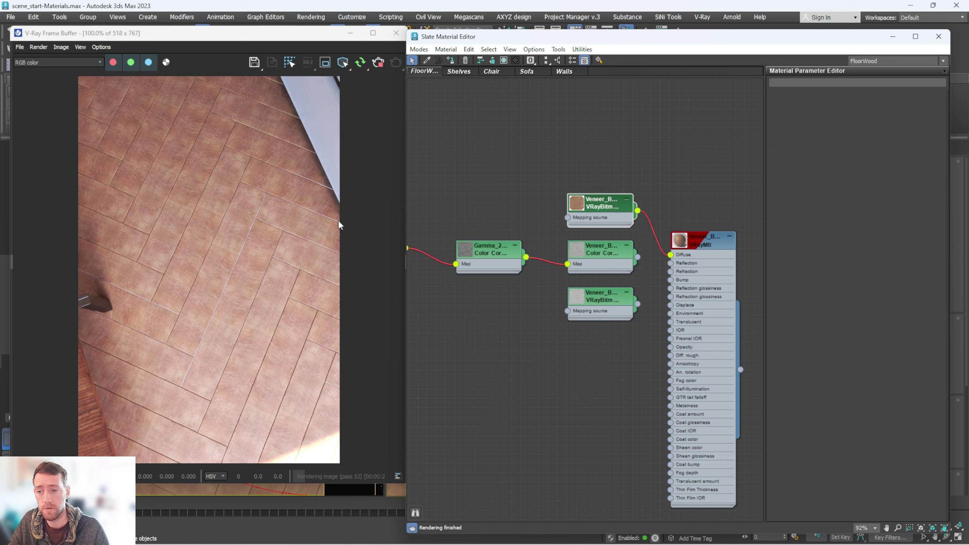
drag(518, 188, 517, 188)
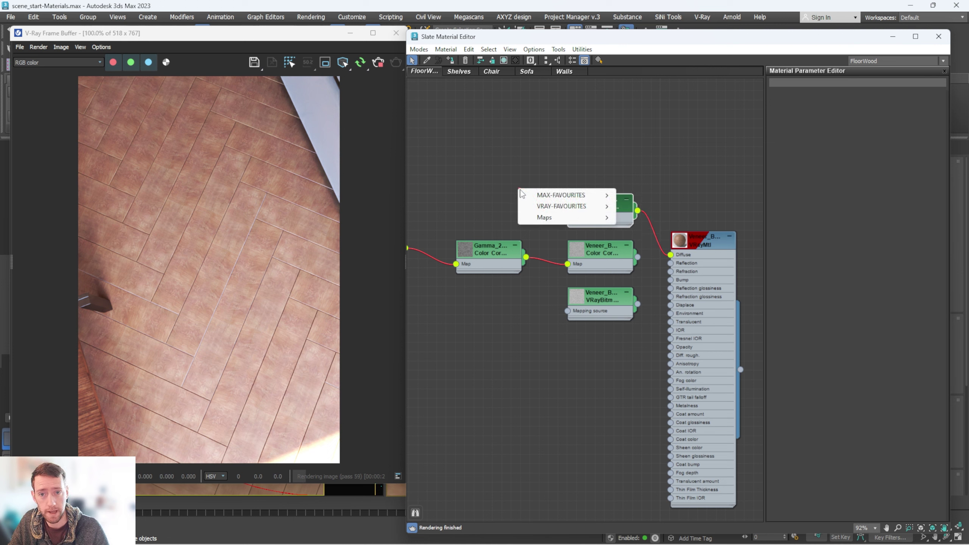
mouse_move(565, 207)
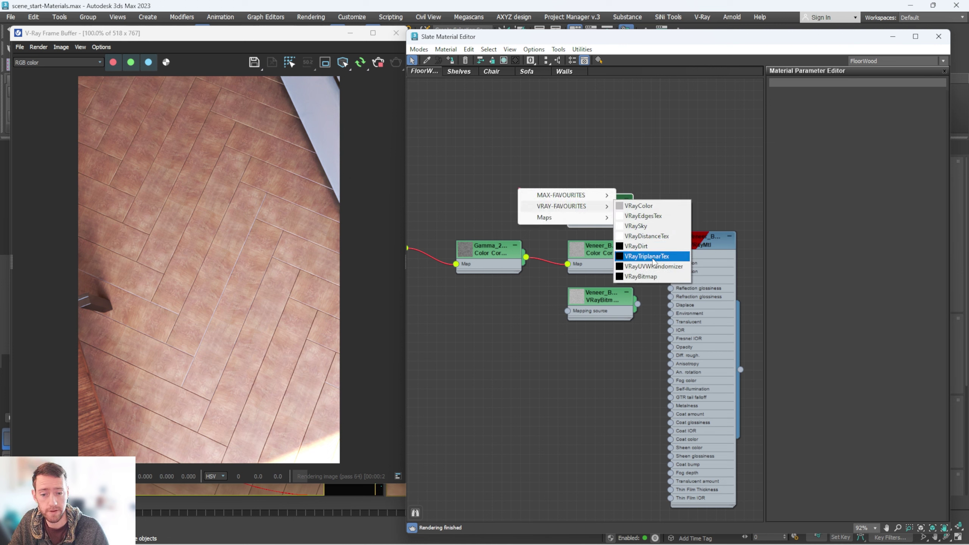
click(665, 256)
drag(525, 193, 512, 172)
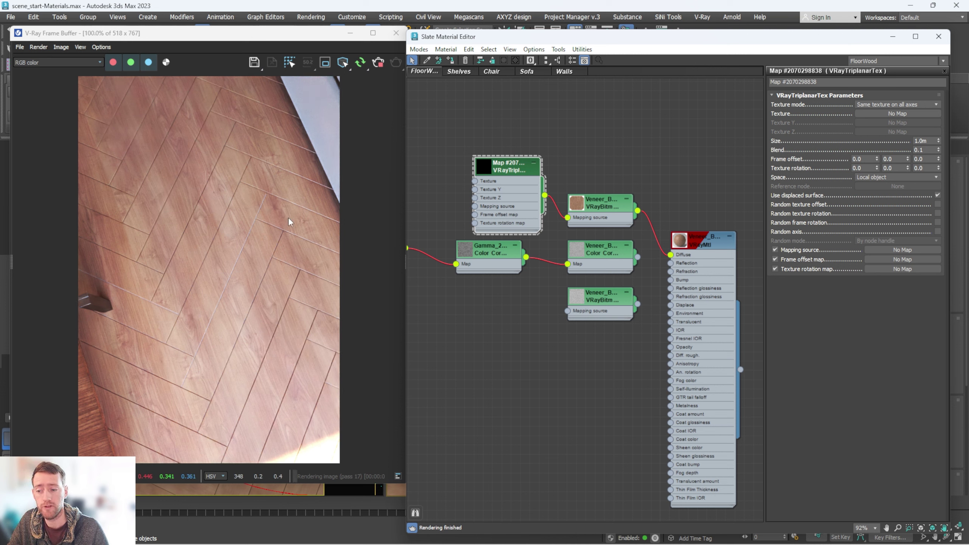
- Add a VRayUVWRandomizer as the VRayTriplanarTex mapping source and place it beside that node
middle_drag(464, 131, 560, 129)
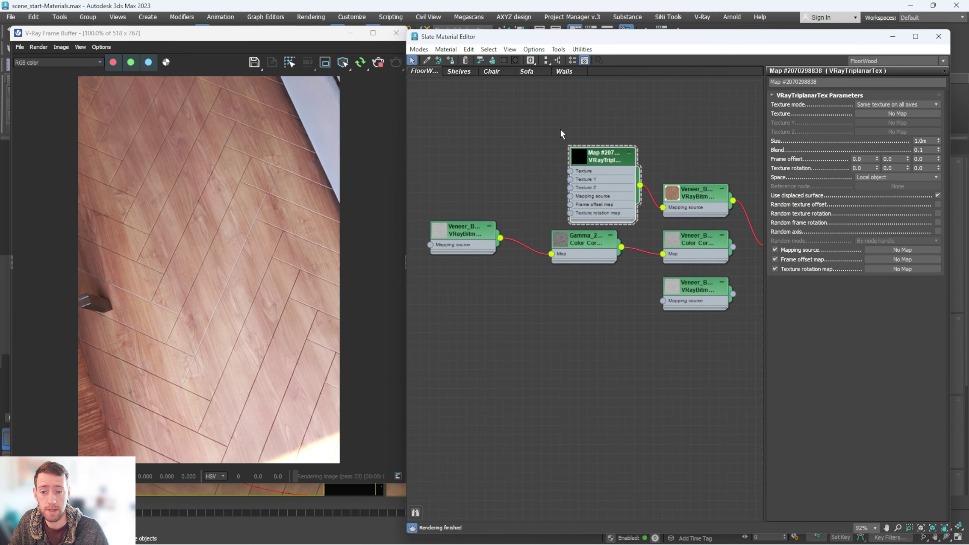
drag(569, 196, 516, 161)
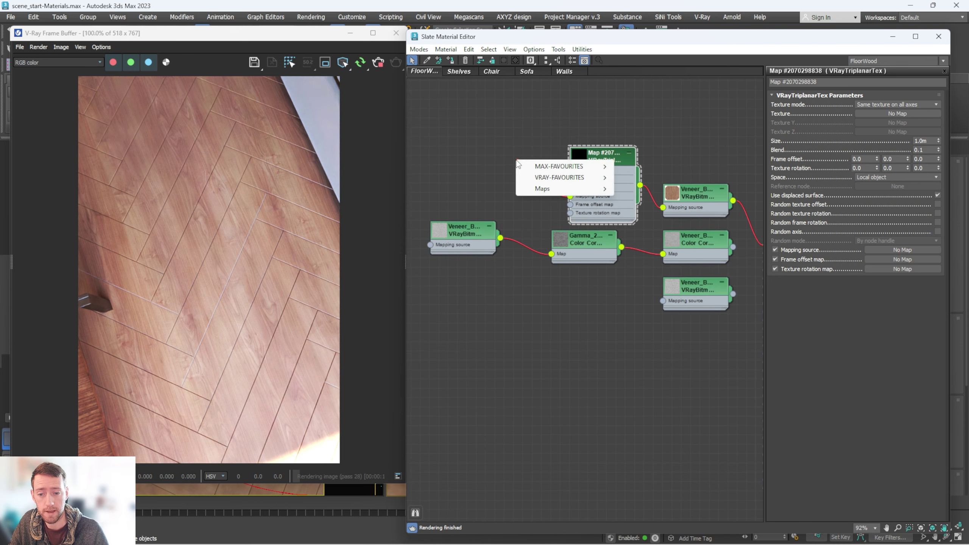
mouse_move(558, 179)
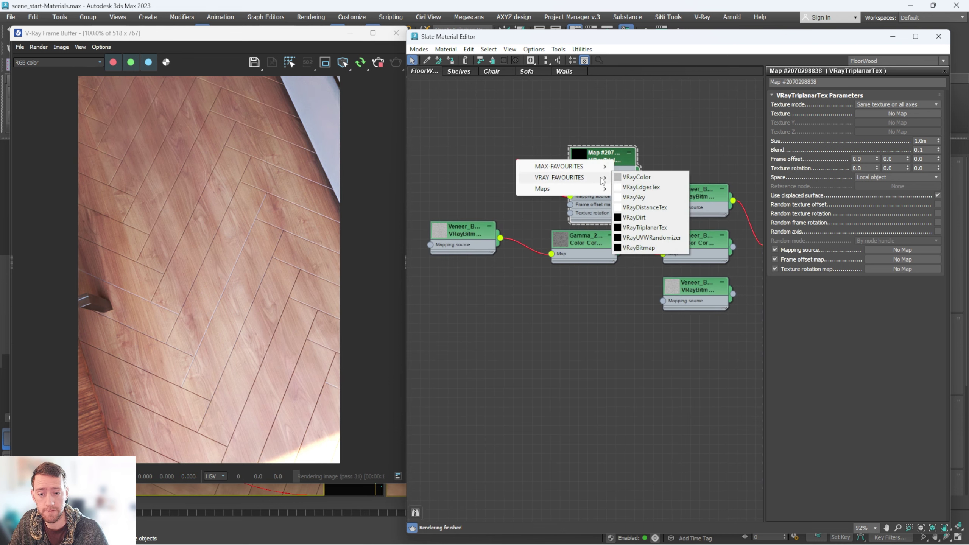
click(653, 237)
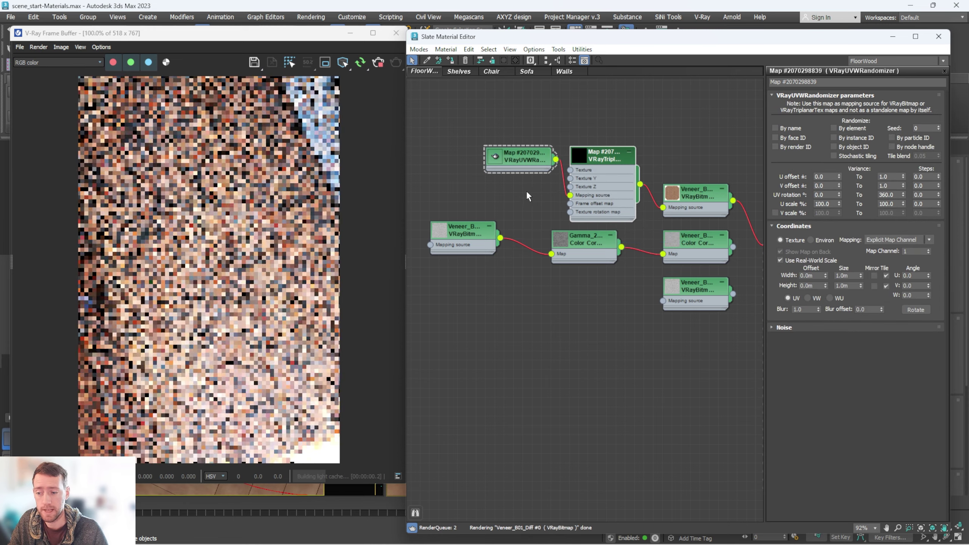
middle_drag(517, 196, 554, 206)
drag(565, 167, 534, 178)
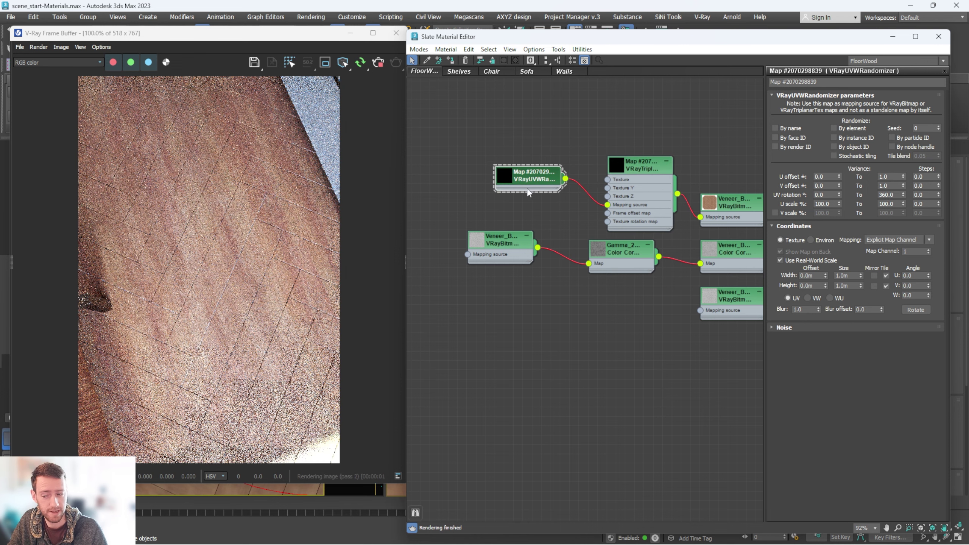
- Set the VRayUVWRandomizer's texture width and height to 1.2 m and its blur to 0.01
double_click(851, 277)
text(1.2)
key(Tab)
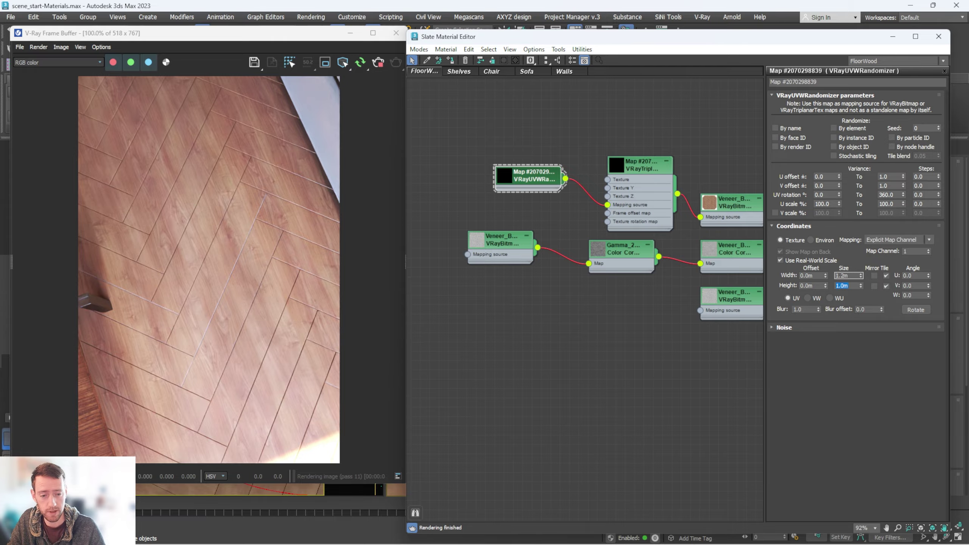
text(1.2)
key(Tab)
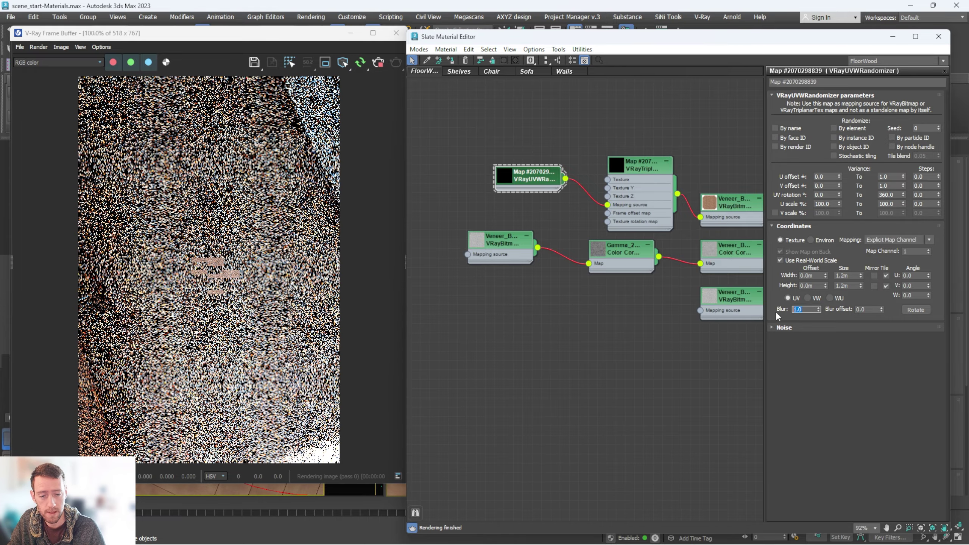
text(0.01)
key(Return)
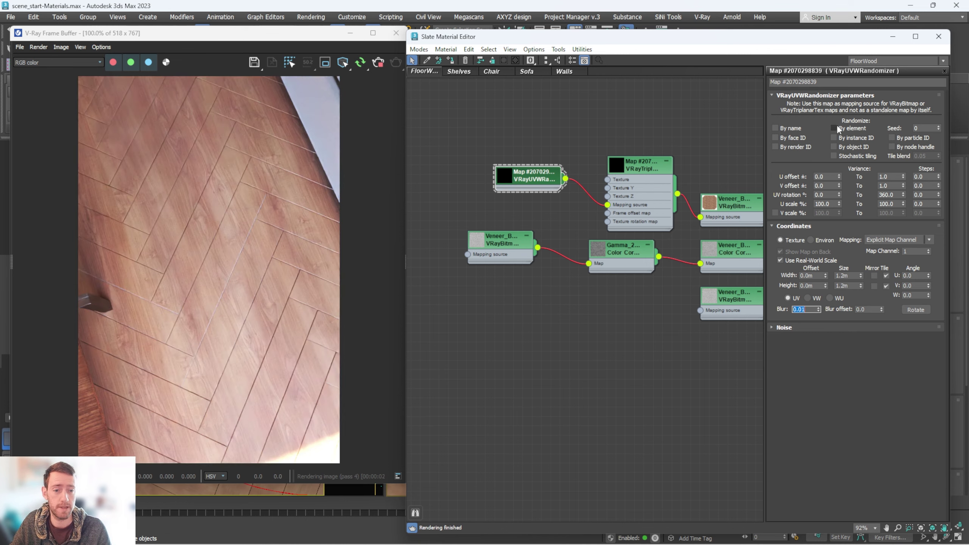
- Randomize the floor texture by element and set the UV rotation steps to 8
click(833, 128)
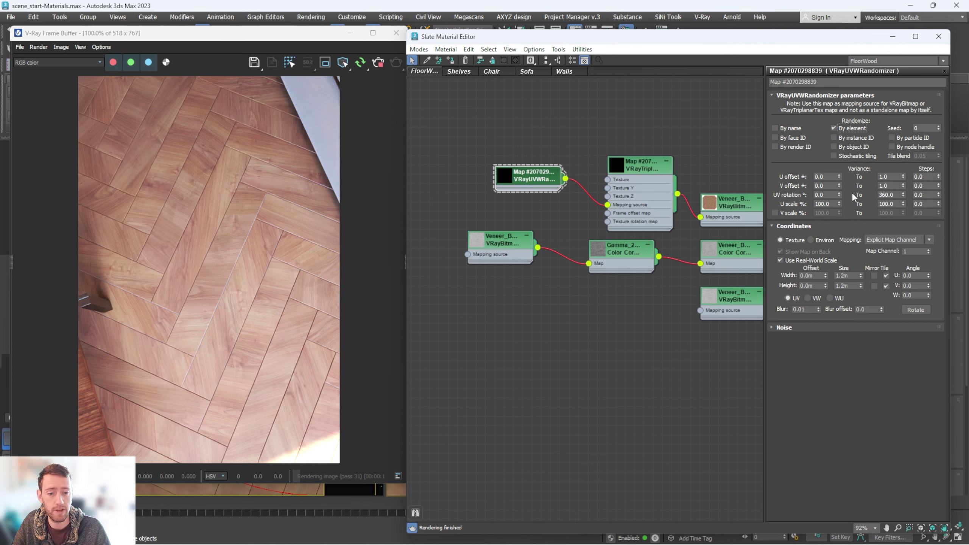
drag(932, 195, 911, 198)
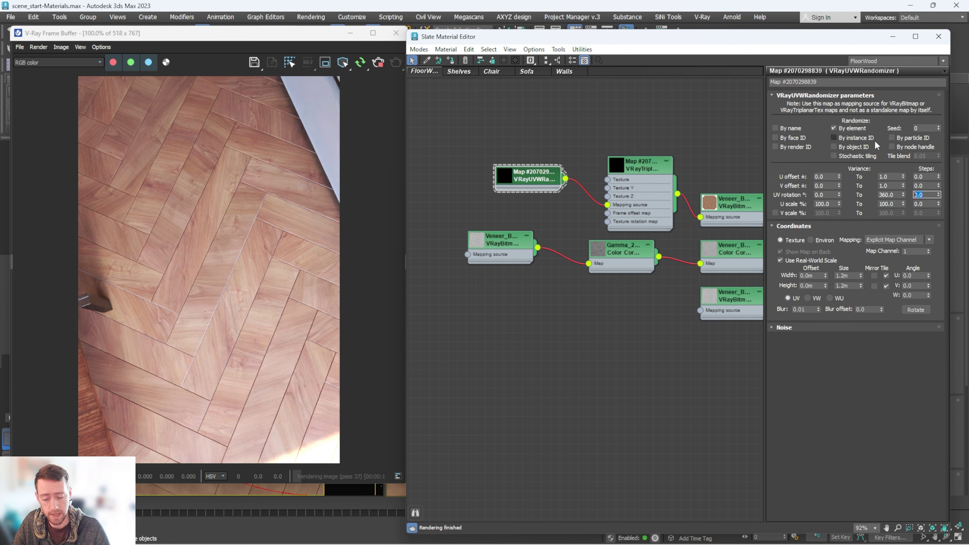
text(8)
key(Return)
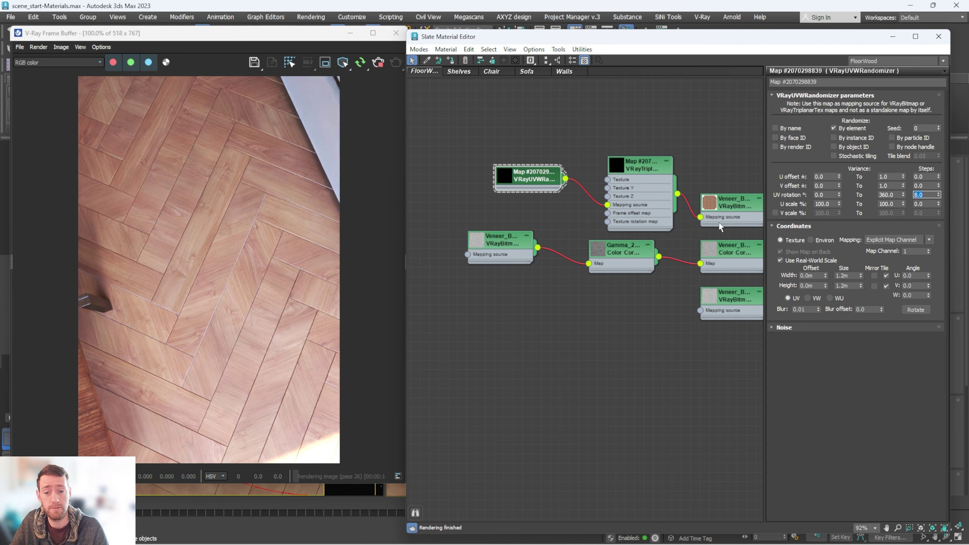
- Connect the triplanar map as mapping source of the two remaining veneer bitmaps and wire the lowest bitmap into the material's Reflection
middle_drag(656, 298, 599, 318)
scroll(598, 317, down, 1)
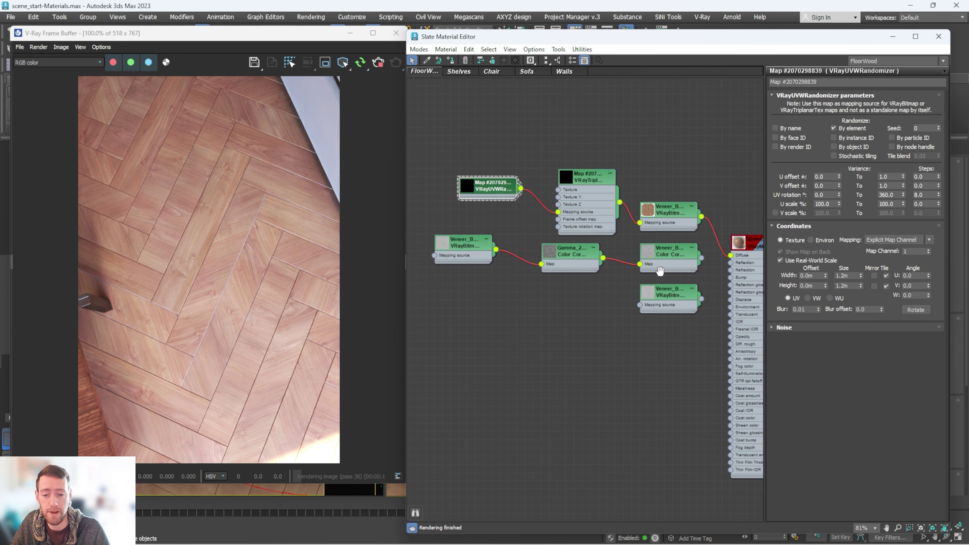
middle_drag(657, 268, 702, 288)
drag(518, 167, 465, 199)
middle_drag(505, 192, 540, 188)
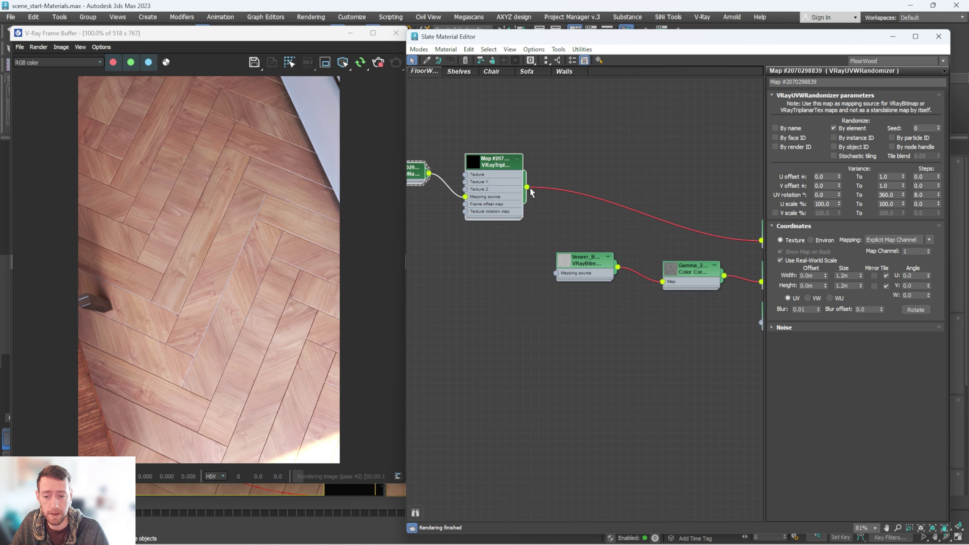
drag(527, 187, 556, 272)
scroll(555, 274, down, 2)
middle_drag(556, 274, 495, 213)
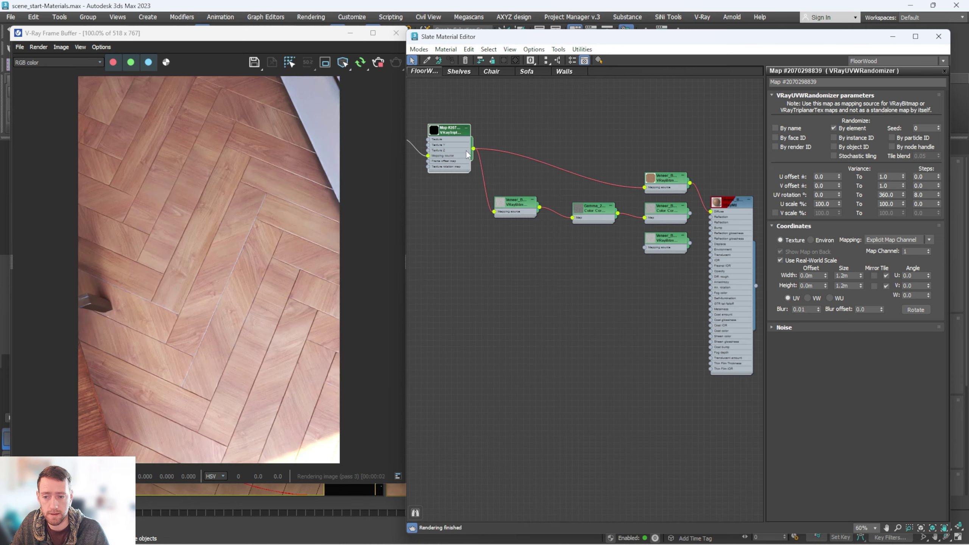
drag(473, 148, 645, 247)
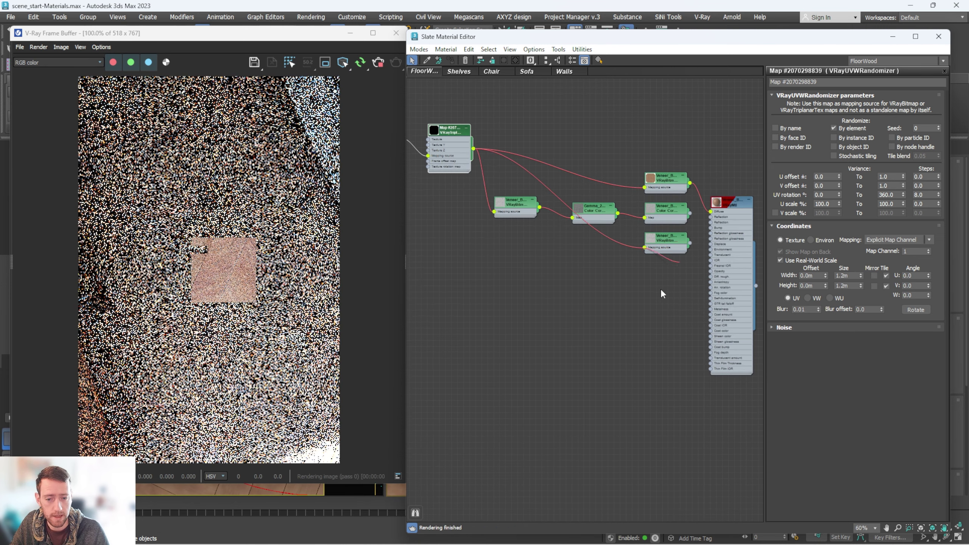
drag(689, 243, 711, 217)
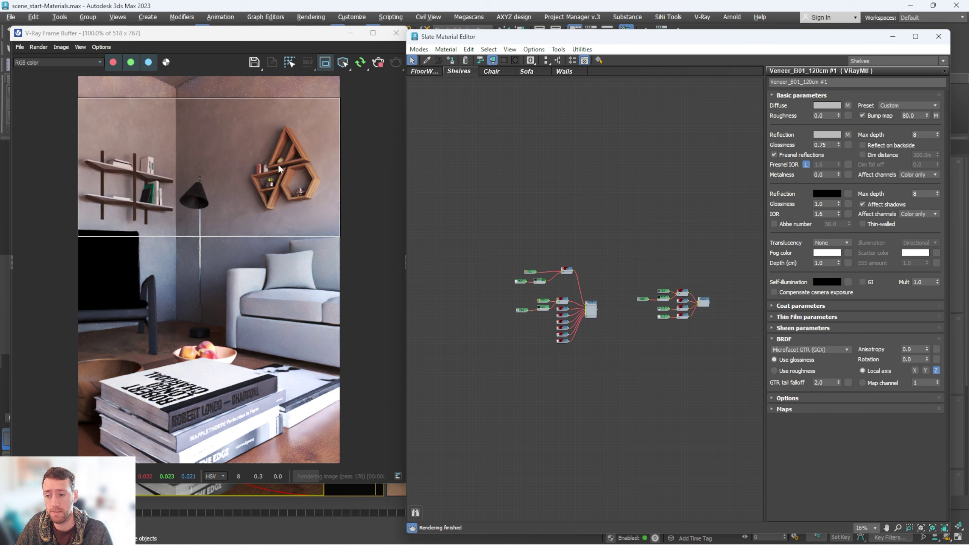
- Open the Wall Shelf 83-14 Multi/Sub-Object material in the Shelves graph and examine its sub-materials and connected maps
scroll(572, 307, up, 6)
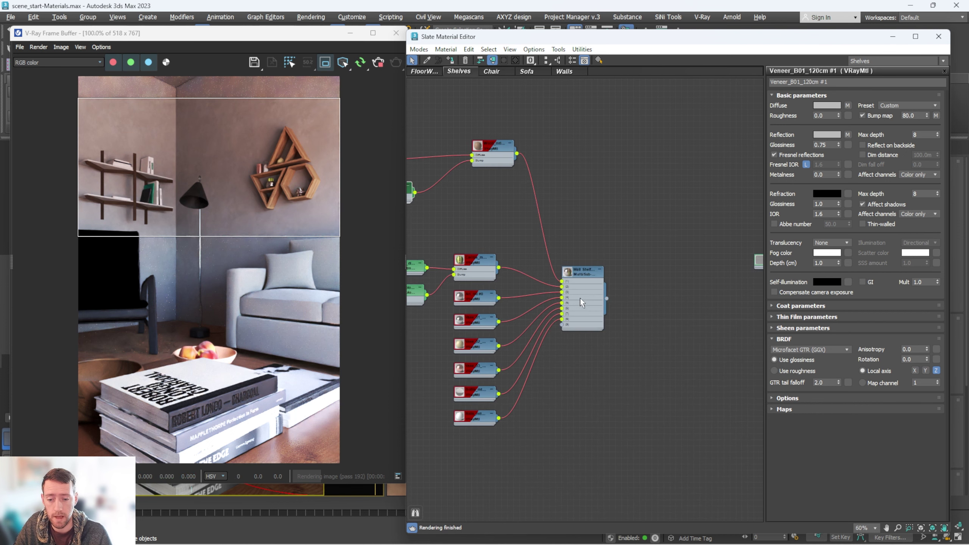
drag(640, 295, 665, 232)
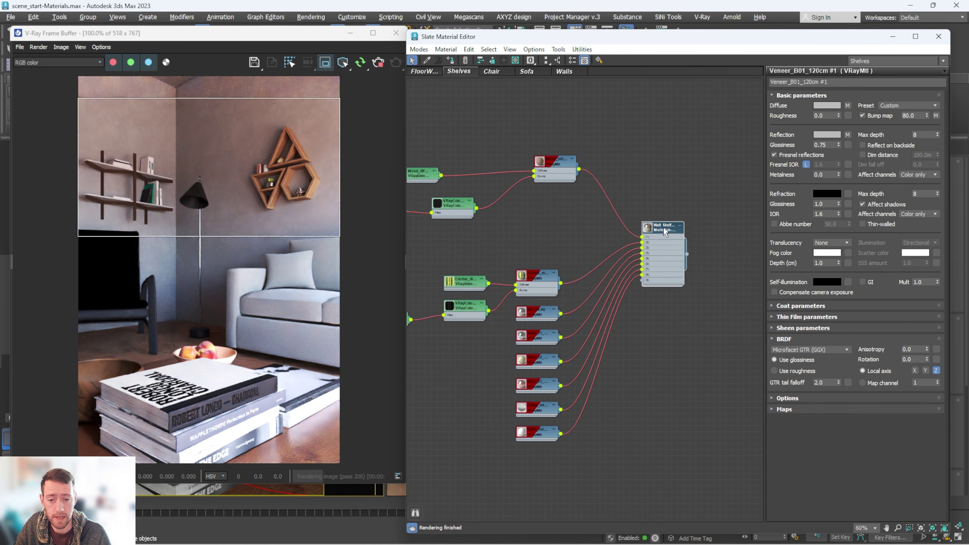
double_click(665, 232)
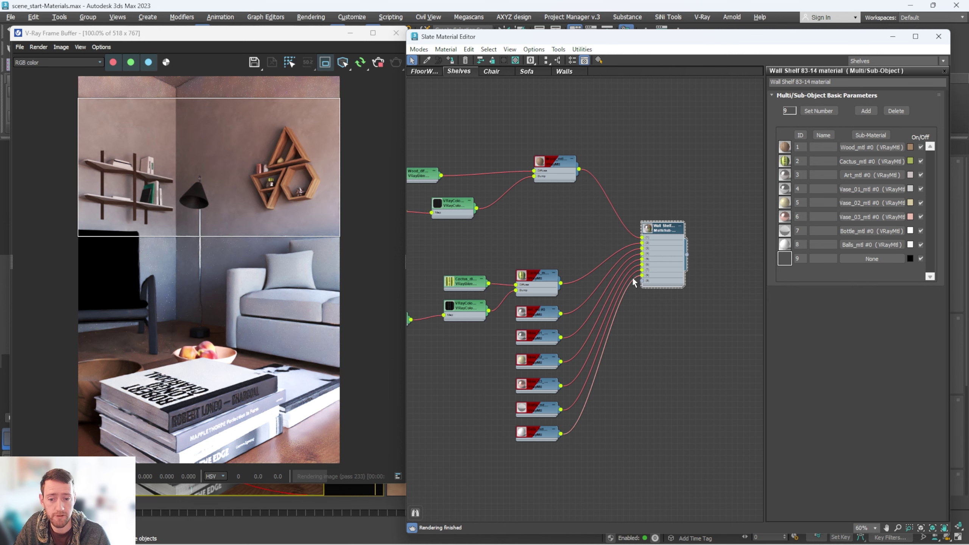
middle_drag(521, 205, 580, 239)
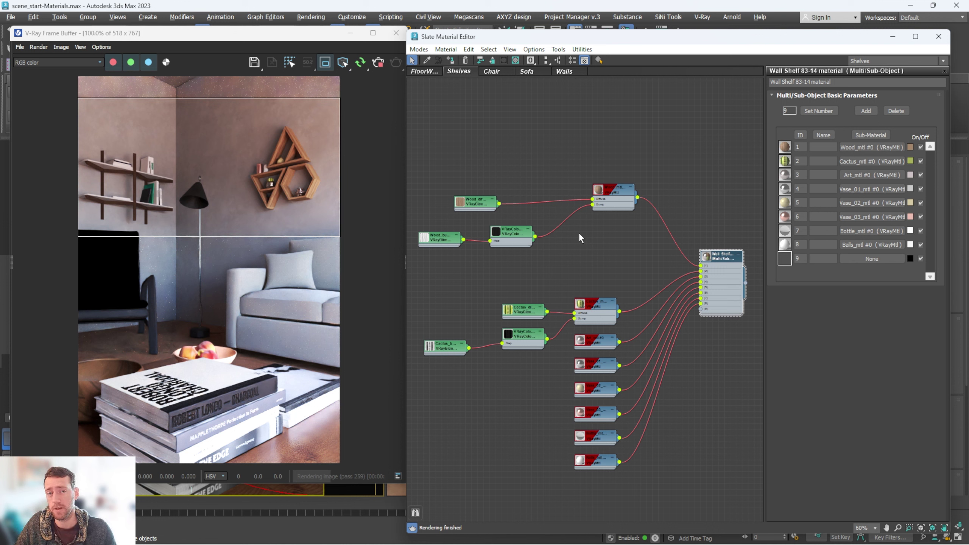
- Add a Color Correction map near the shelf's Wood_mtl and feed the Wood_diff bitmap into it
right_click(530, 116)
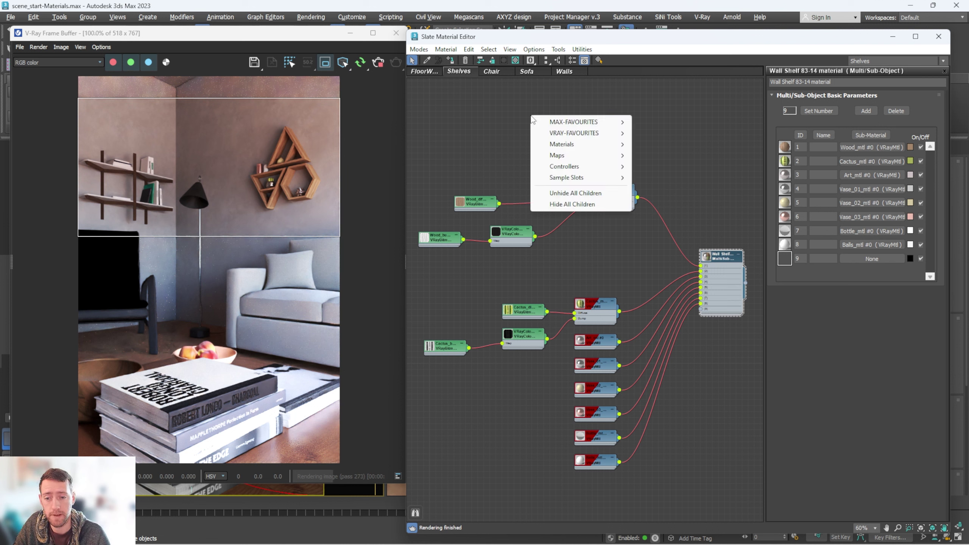
mouse_move(602, 156)
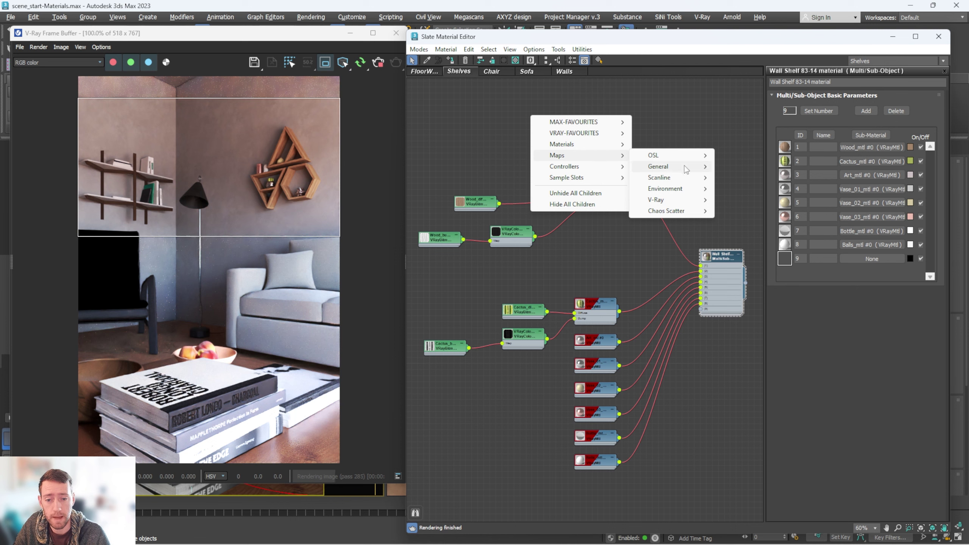
mouse_move(686, 169)
click(745, 166)
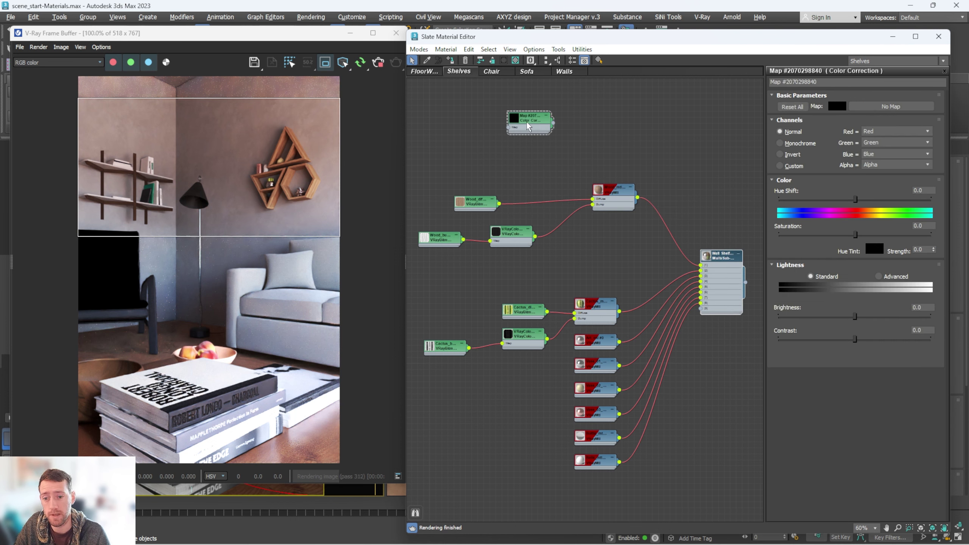
drag(527, 122, 544, 170)
scroll(513, 183, up, 2)
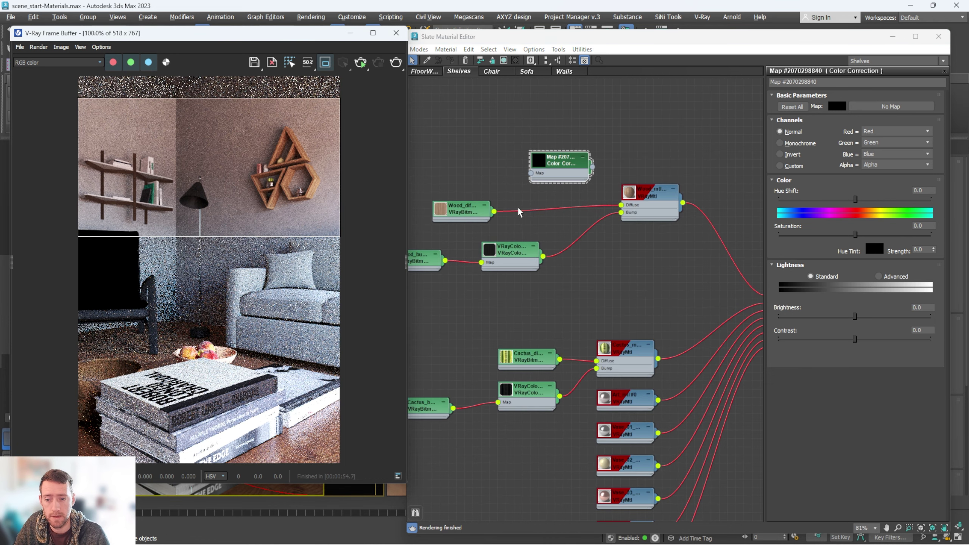
drag(494, 212, 530, 173)
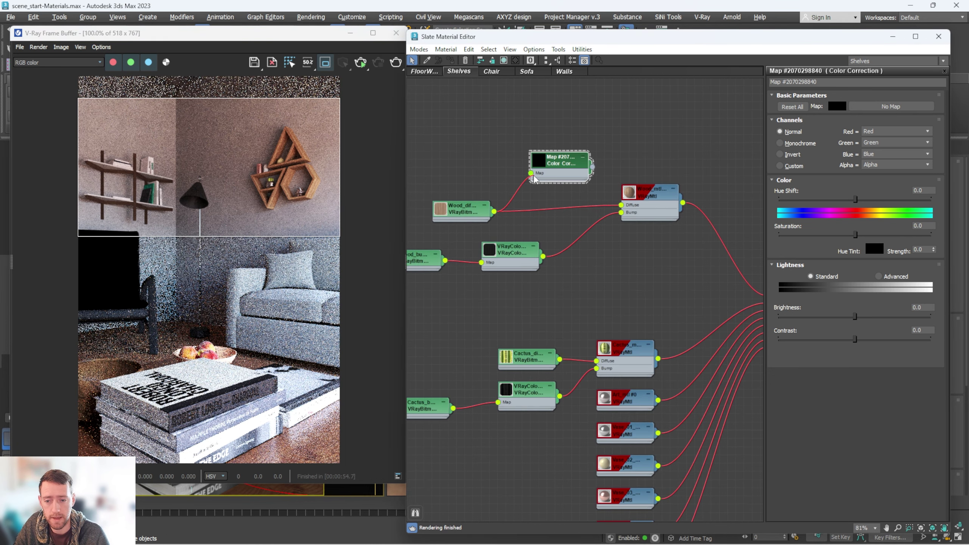
- Enlarge the Wood_mtl preview and connect the Color Correction map to the material's Diffuse
double_click(647, 189)
scroll(648, 221, up, 4)
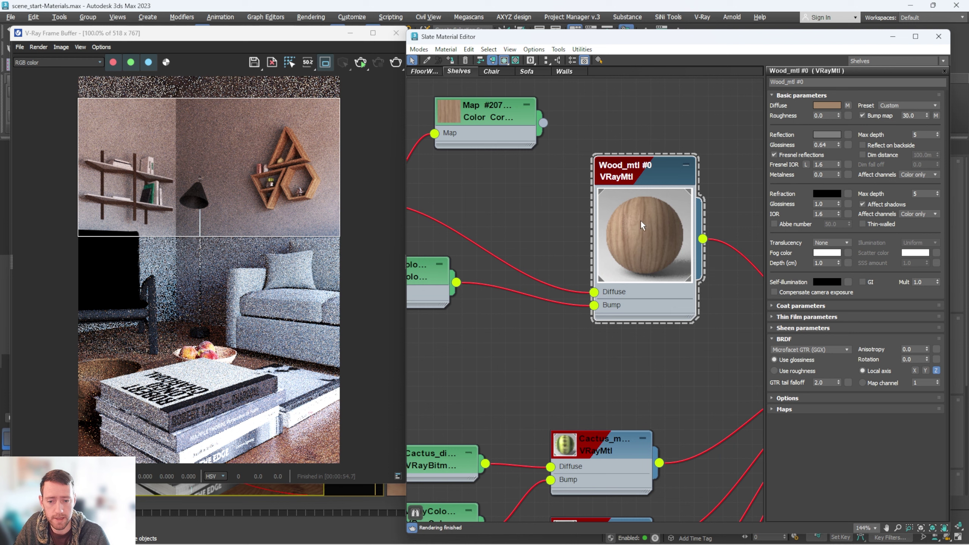
drag(574, 145, 626, 312)
drag(523, 140, 507, 171)
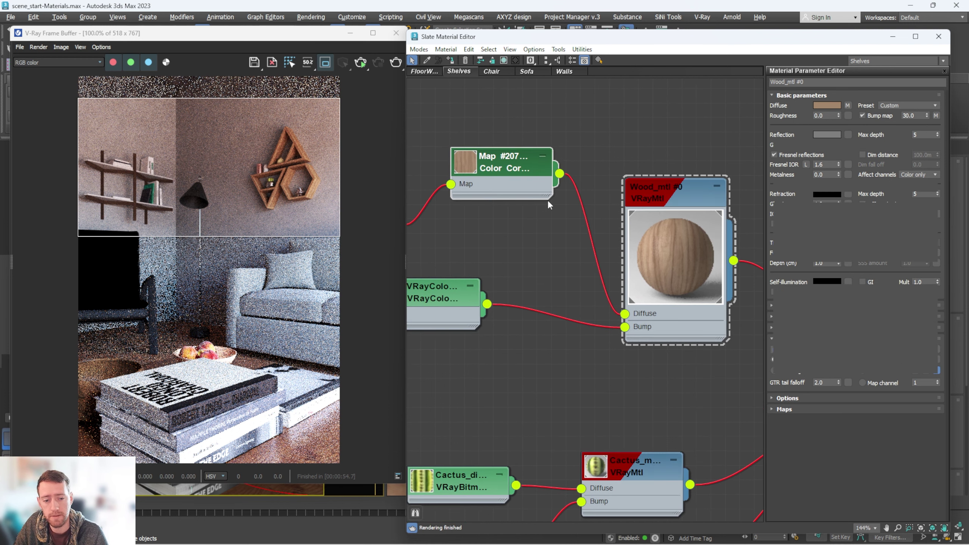
- Switch the Color Correction to Advanced lightness and set its RGB gamma to 0.25 to darken the shelf wood
click(892, 278)
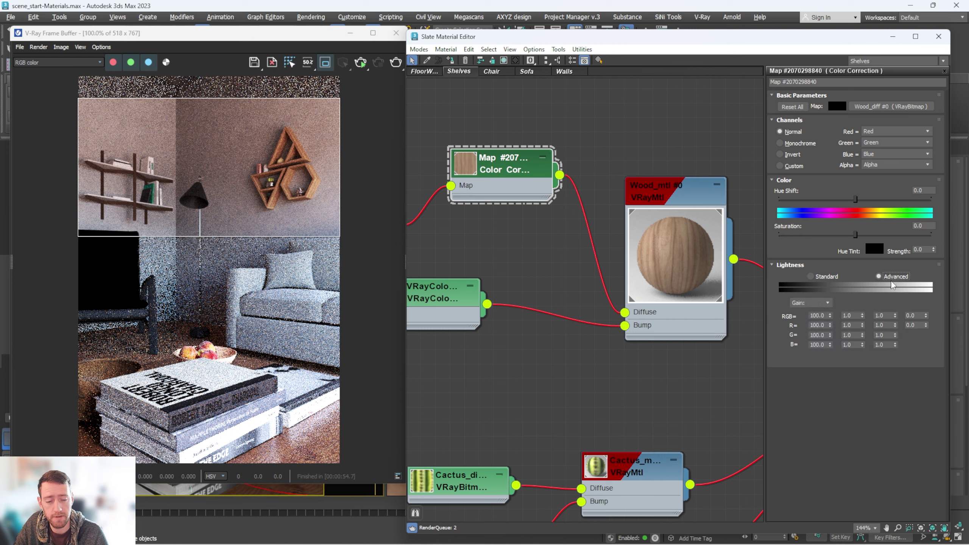
click(854, 315)
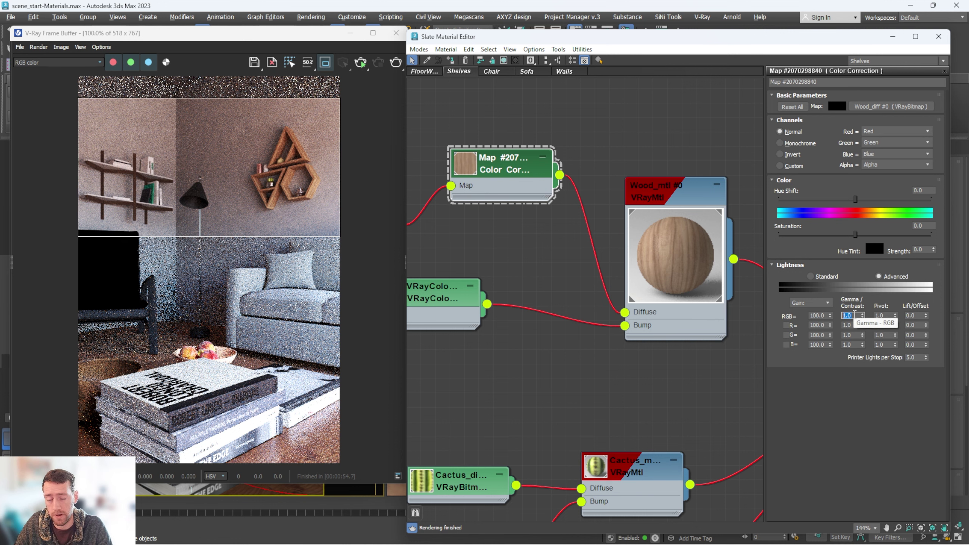
key(Return)
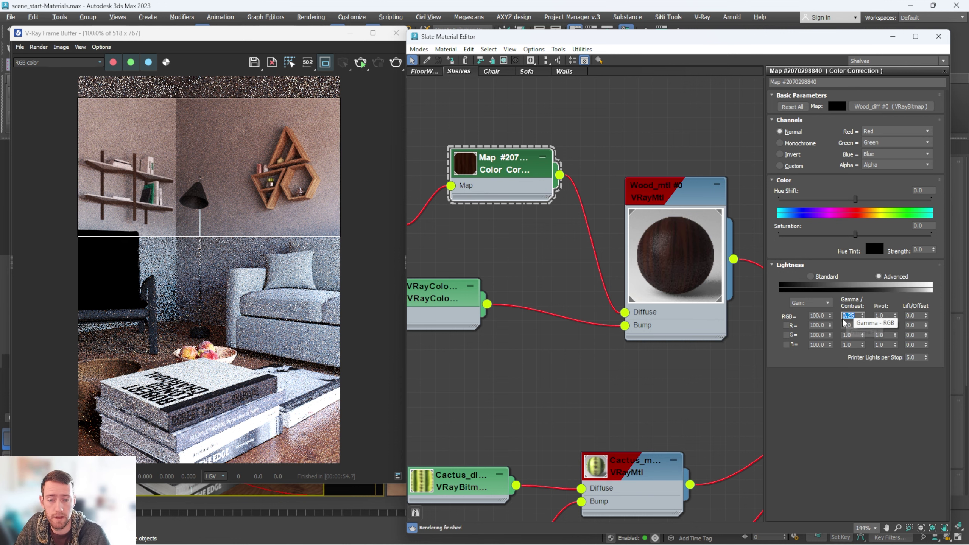
scroll(694, 255, up, 2)
scroll(677, 252, up, 1)
scroll(645, 263, down, 2)
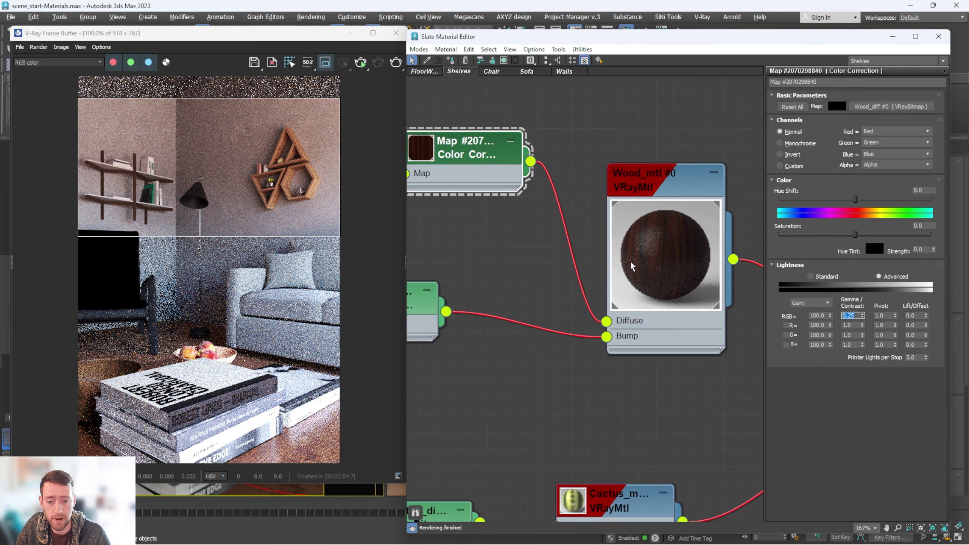
- Try an RGB gamma of 0.2 on the shelf wood's Color Correction map
middle_drag(545, 245, 619, 269)
scroll(617, 268, down, 1)
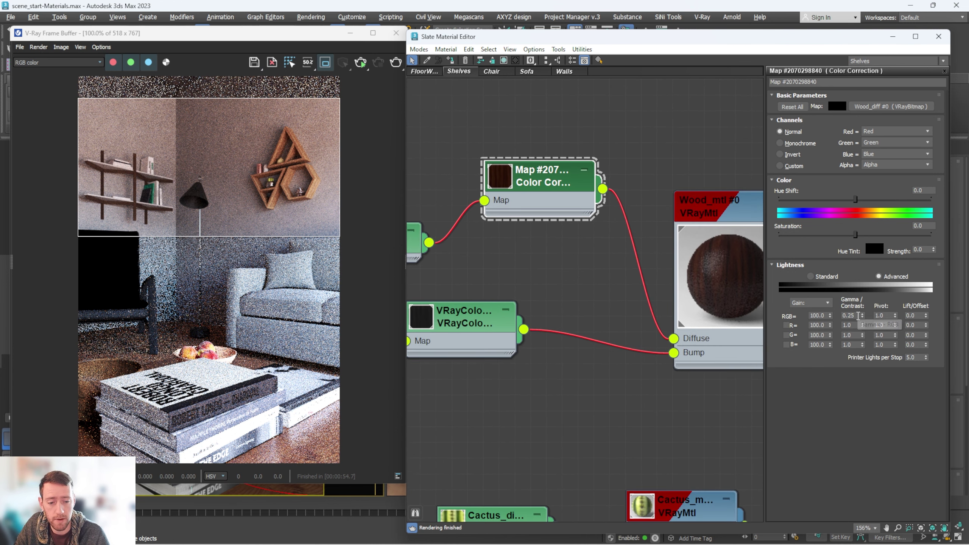
drag(856, 316, 818, 323)
key(Return)
scroll(580, 242, down, 4)
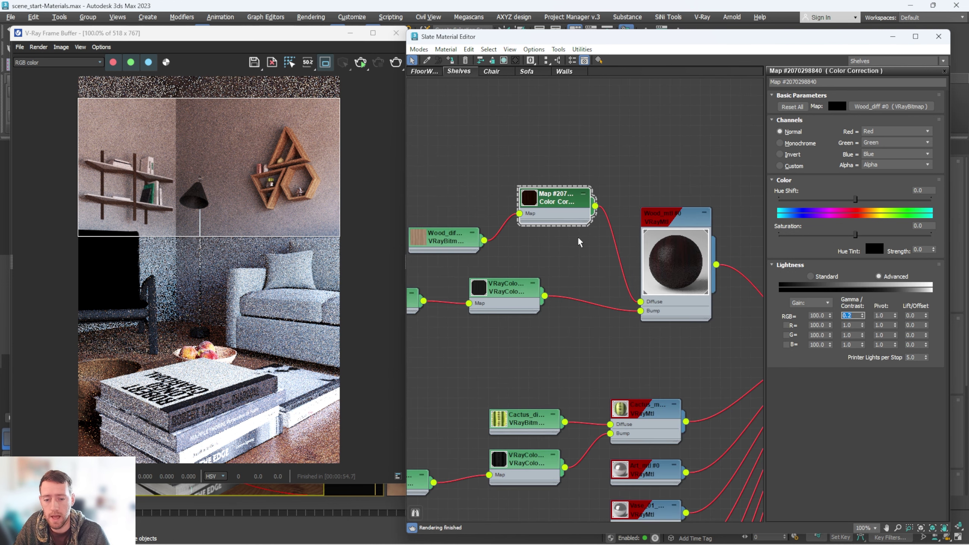
- Run the interactive render to check the dark wall shelf and set the Color Correction's RGB gamma to 0.25
click(360, 63)
scroll(289, 155, up, 1)
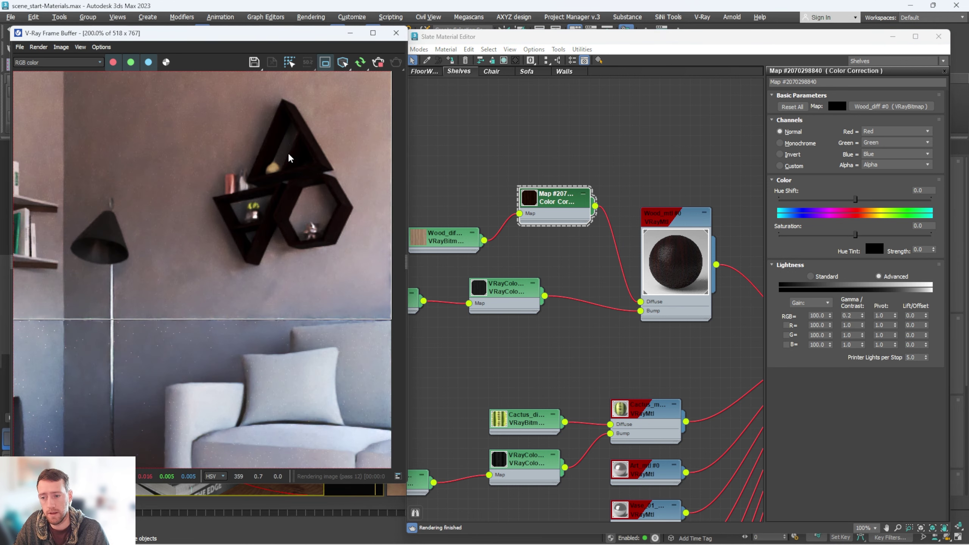
scroll(293, 164, down, 1)
scroll(293, 165, up, 1)
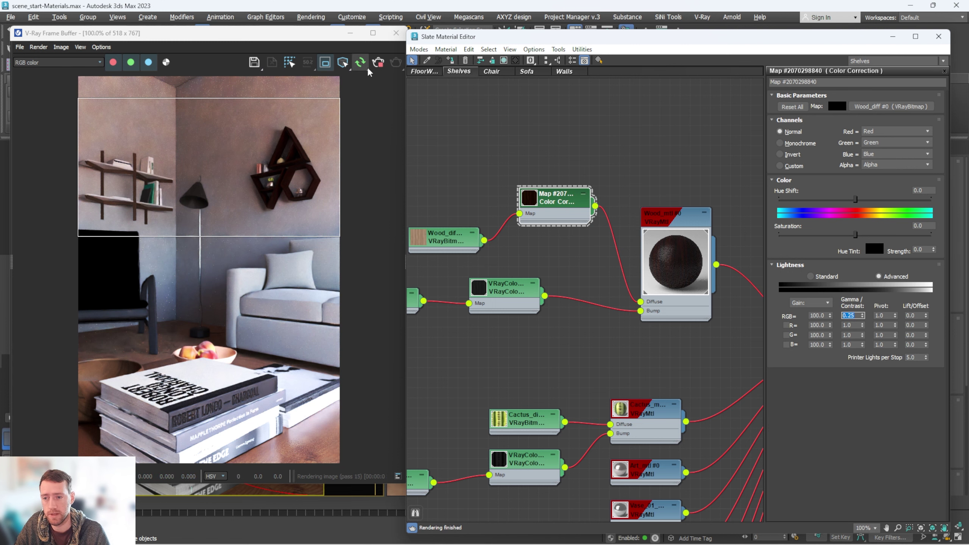
- Duplicate the shelf wood material with its maps below the other materials and connect the copy to the Multi/Sub-Object's ninth slot
scroll(574, 235, down, 1)
scroll(572, 231, down, 2)
middle_drag(572, 230, 572, 159)
scroll(573, 159, down, 1)
mouse_move(493, 127)
mouse_down()
mouse_move(621, 189)
mouse_move(607, 350)
mouse_up()
scroll(635, 327, up, 4)
middle_drag(632, 336, 561, 375)
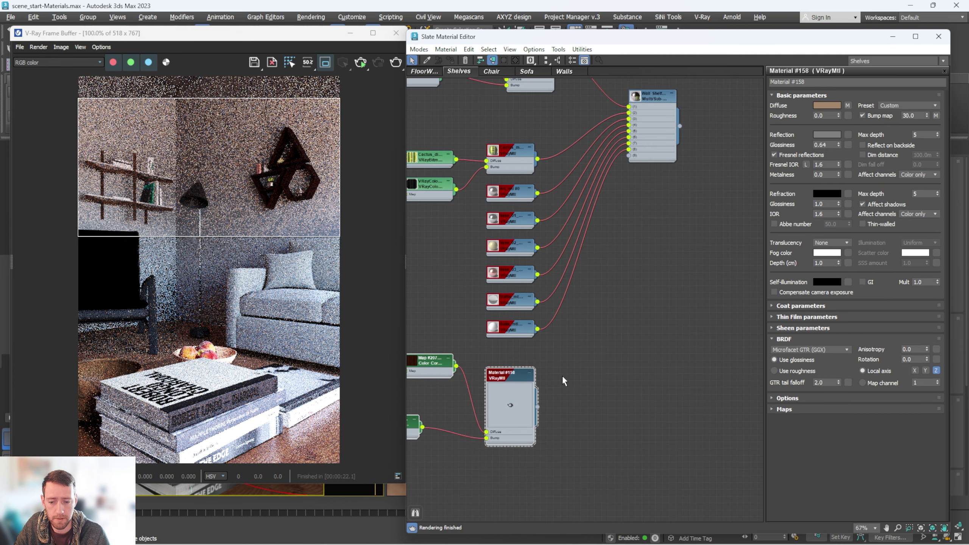
drag(533, 403, 625, 157)
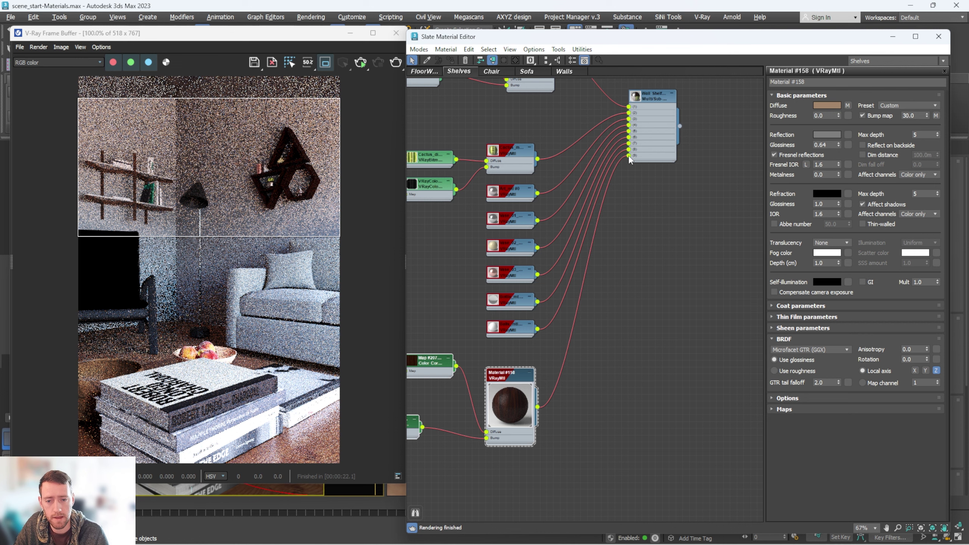
- Set the copied Color Correction's RGB gamma to 8.0 for a light wood and restart the interactive render
middle_drag(425, 360, 548, 284)
scroll(548, 285, up, 2)
double_click(548, 284)
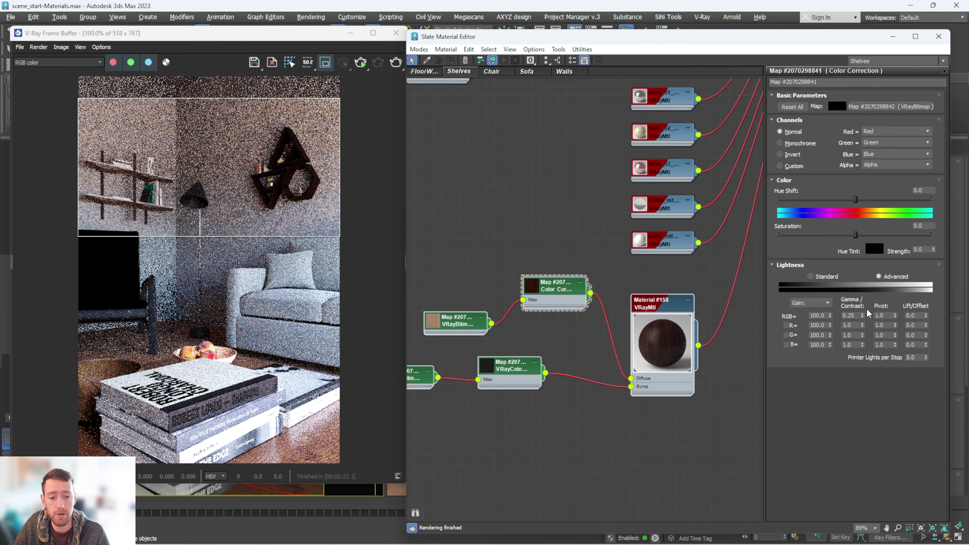
drag(855, 316, 834, 313)
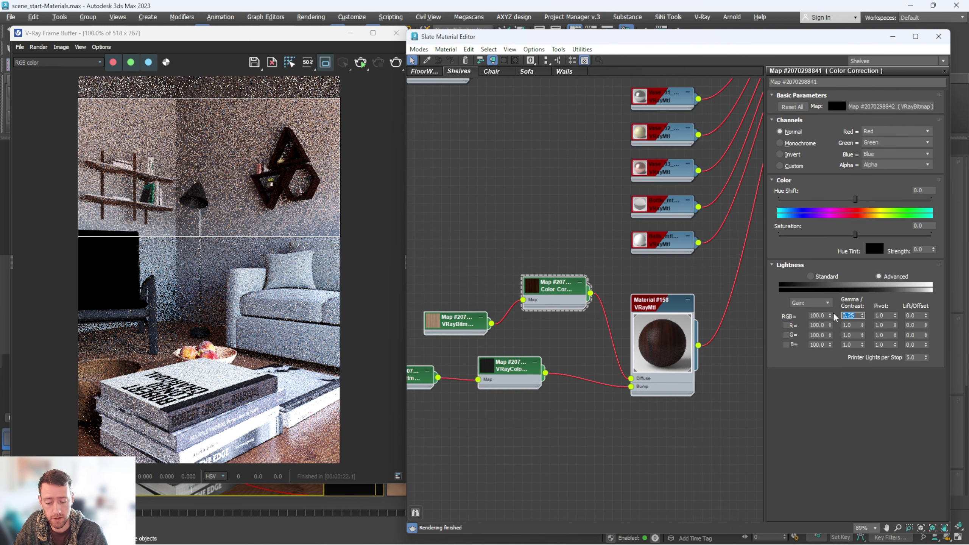
scroll(712, 329, up, 2)
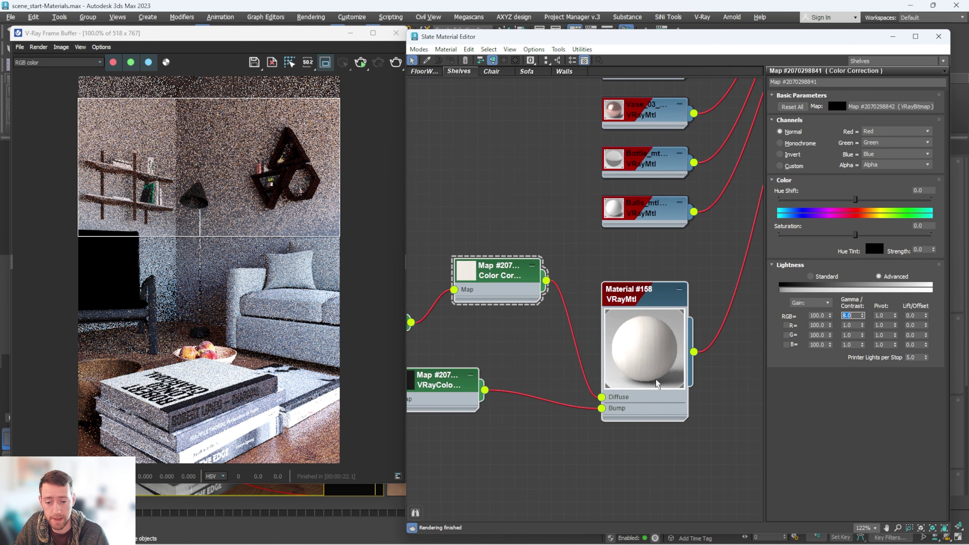
scroll(574, 255, down, 3)
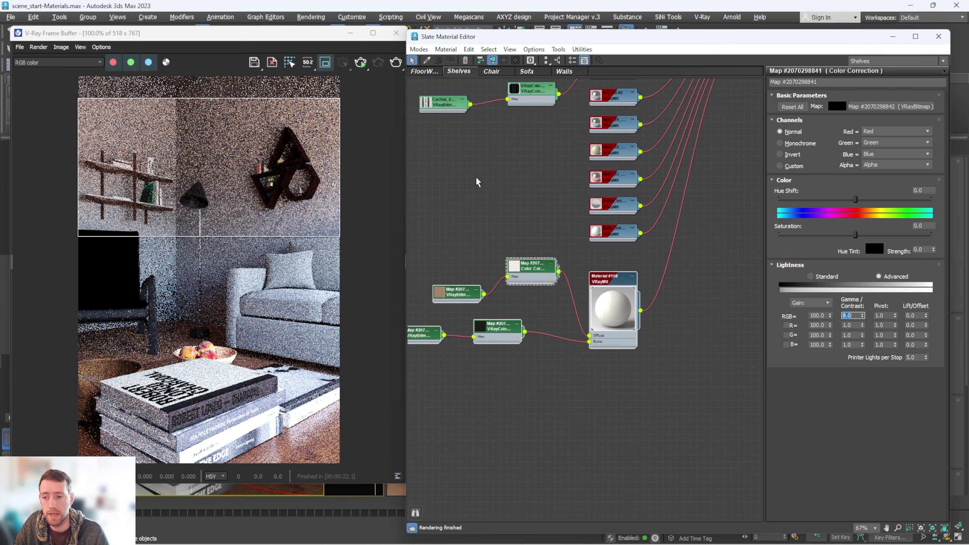
click(360, 64)
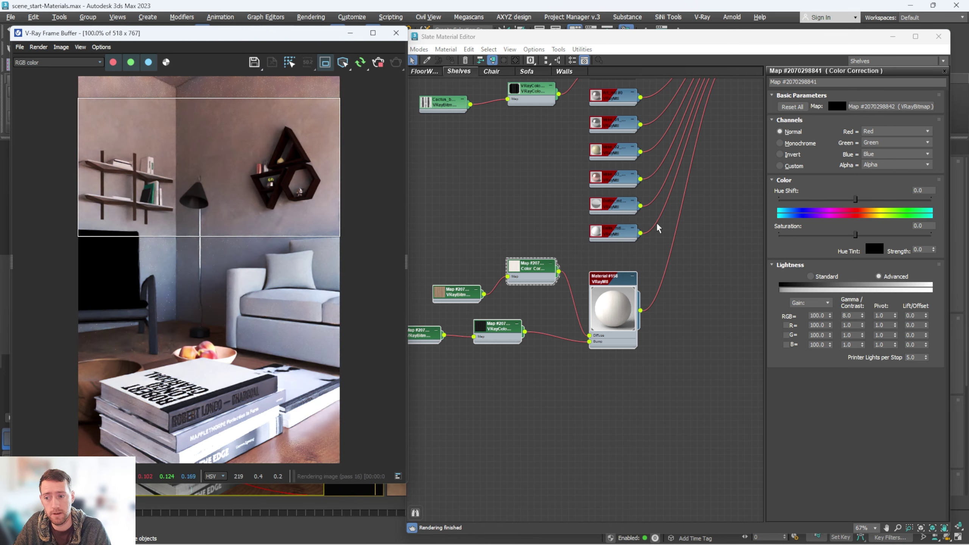
- Close the frame buffer and material editor, and isolate the geometric wall shelf in the perspective view
click(396, 33)
click(938, 37)
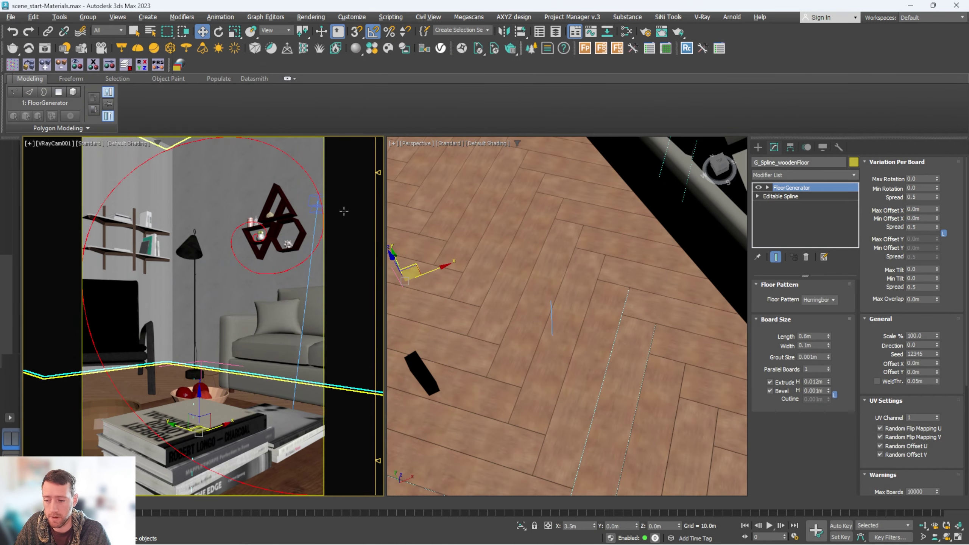
click(280, 208)
key(z)
alt+middle_drag(576, 242, 591, 260)
key(alt+q)
scroll(595, 266, up, 4)
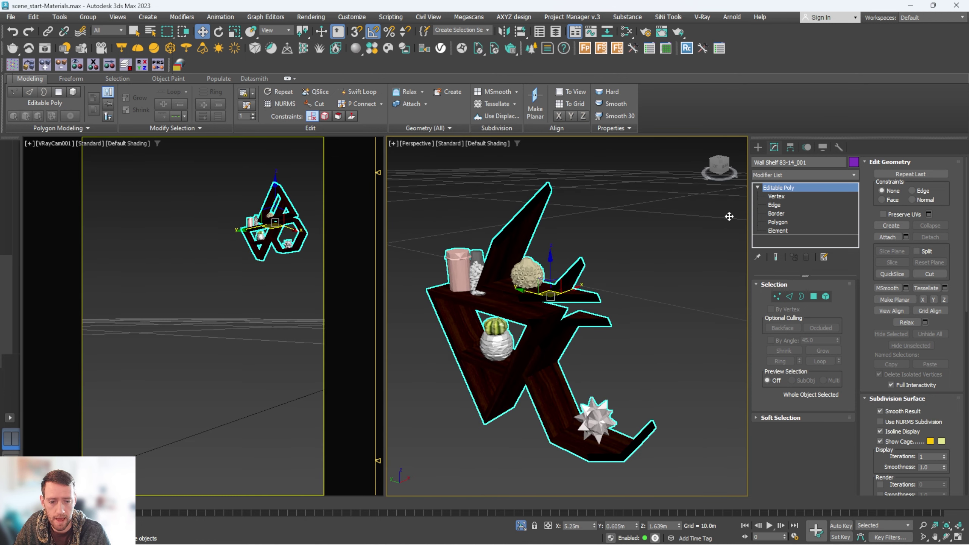
- Select the two triangular frame elements of the wall shelf, assign them material ID 9 and deselect the shelf
click(778, 231)
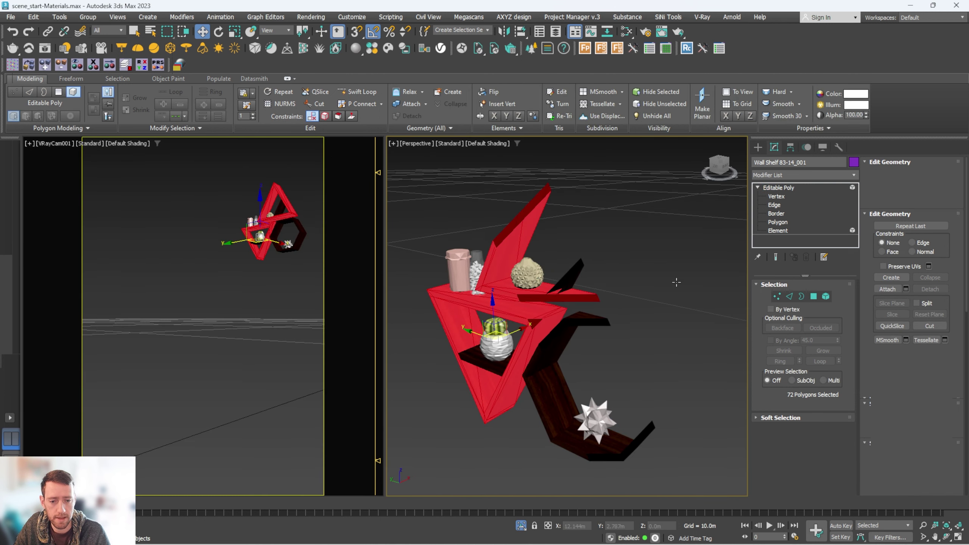
scroll(542, 315, down, 3)
alt+middle_drag(608, 304, 633, 290)
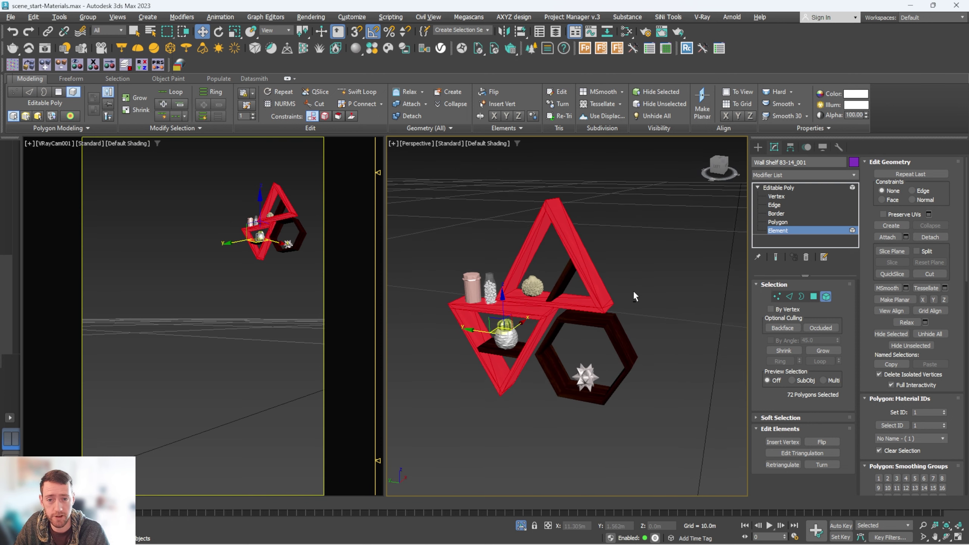
click(923, 412)
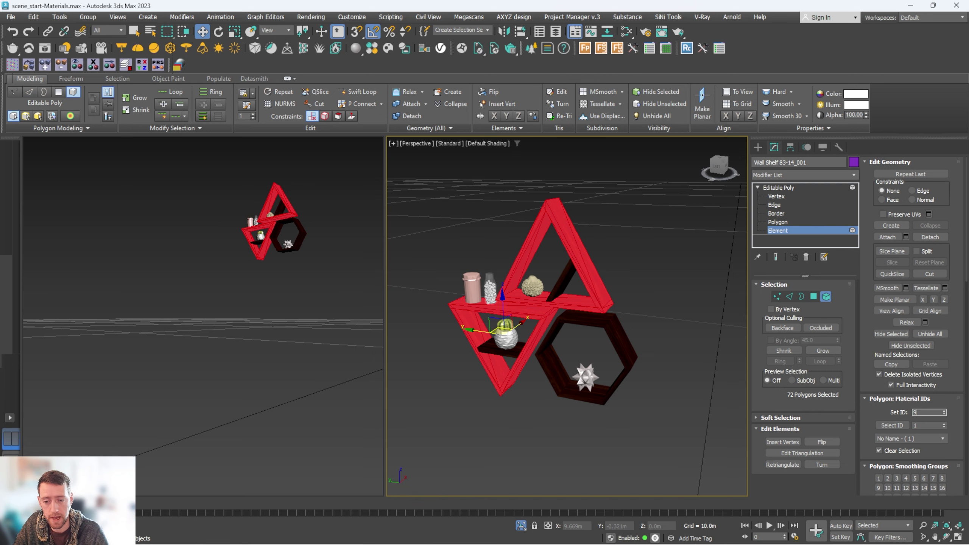
text(9)
key(Return)
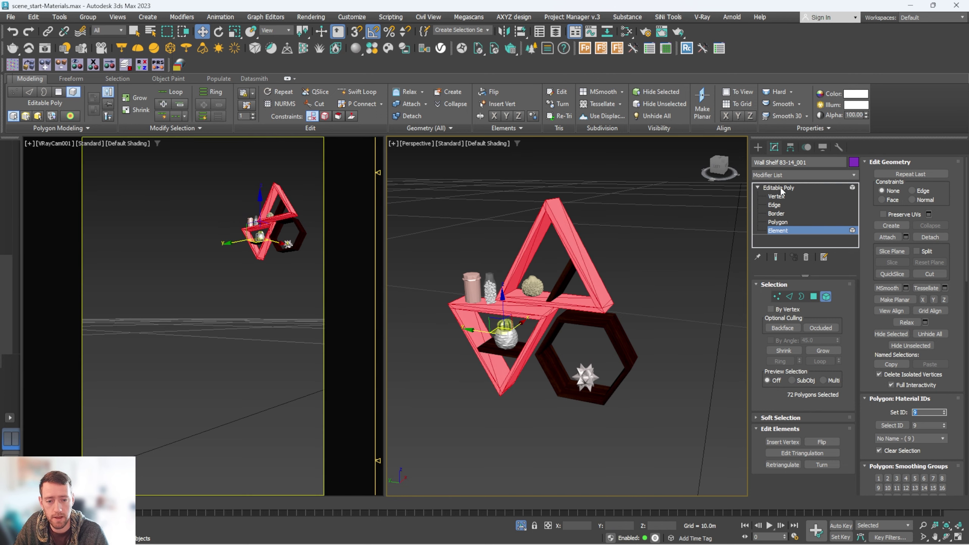
click(594, 236)
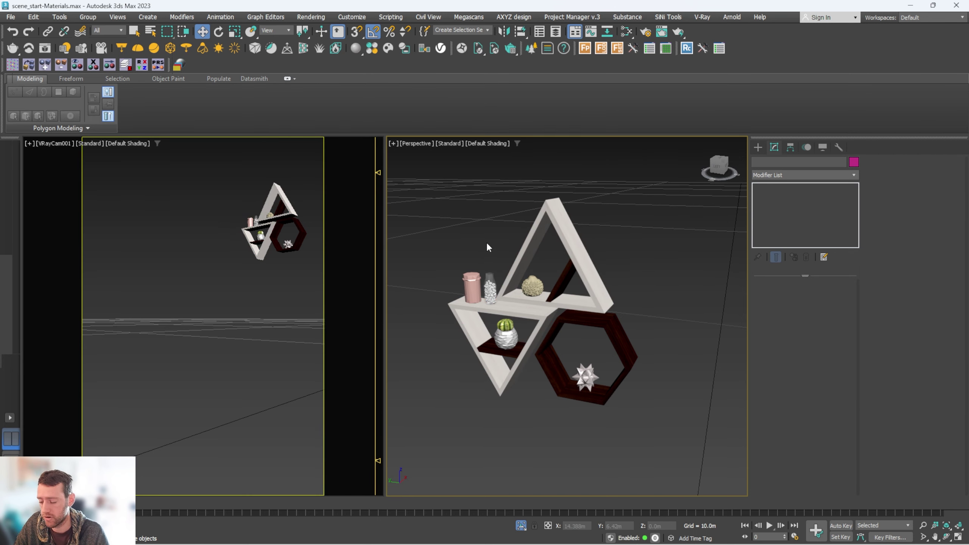
- End the shelf's isolation and restart the interactive render in the V-Ray Frame Buffer
key(alt+q)
click(45, 49)
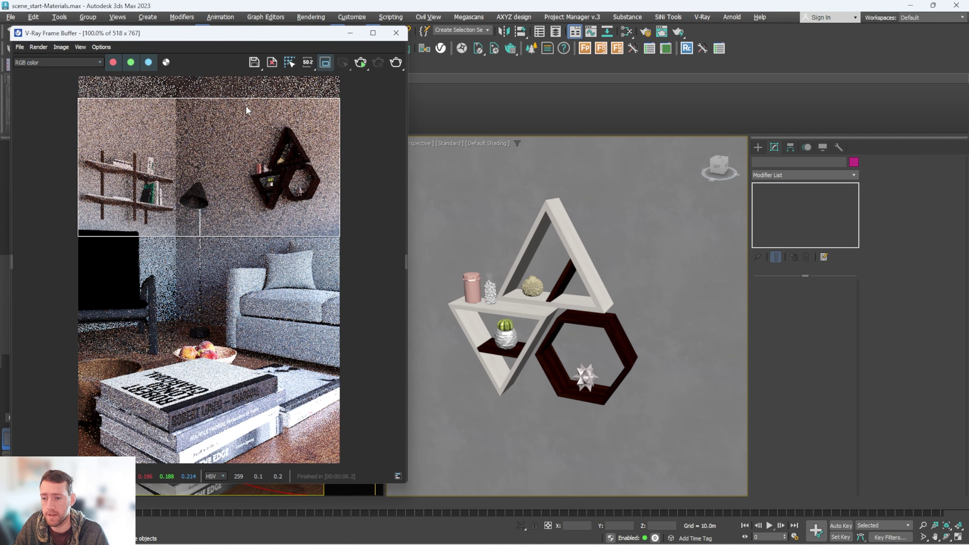
click(361, 64)
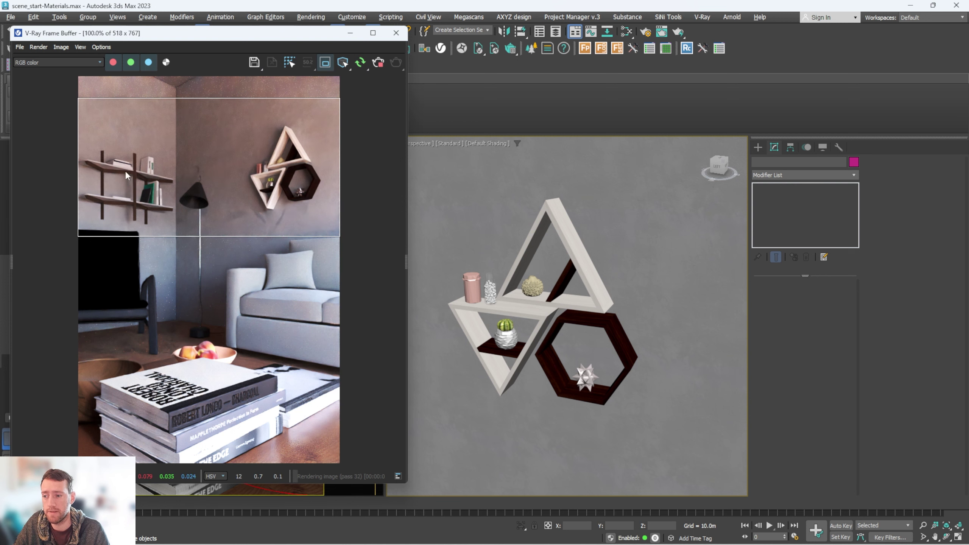
- Open the Slate Material Editor and position the Bookcase 001 Multi/Sub-Object below the copied dark and light wood networks
key(m)
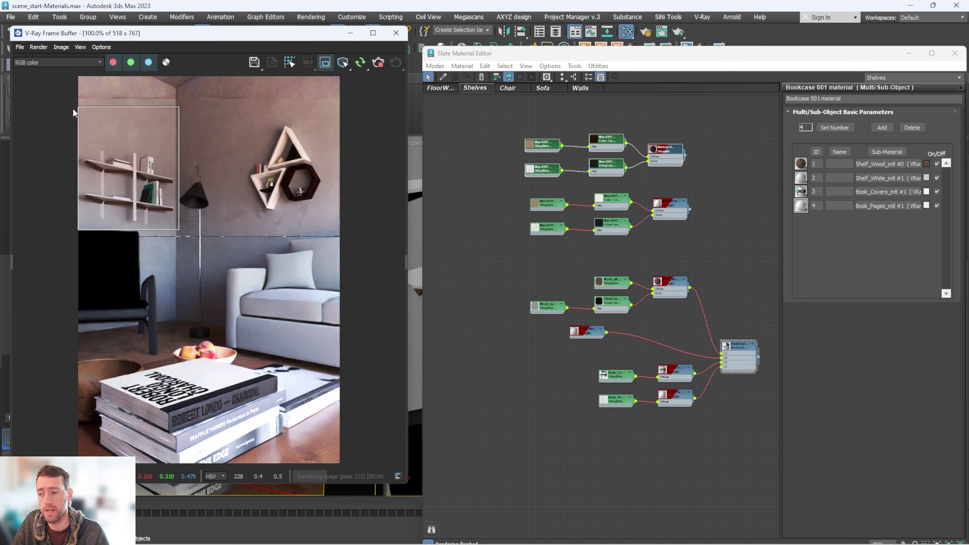
scroll(711, 355, up, 2)
middle_drag(747, 349, 721, 339)
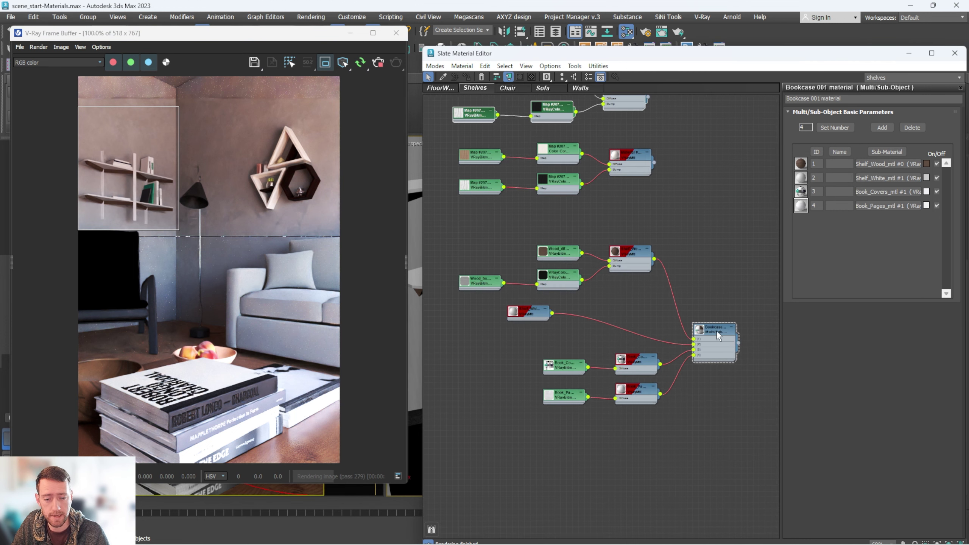
drag(714, 329, 720, 318)
middle_drag(551, 218, 578, 290)
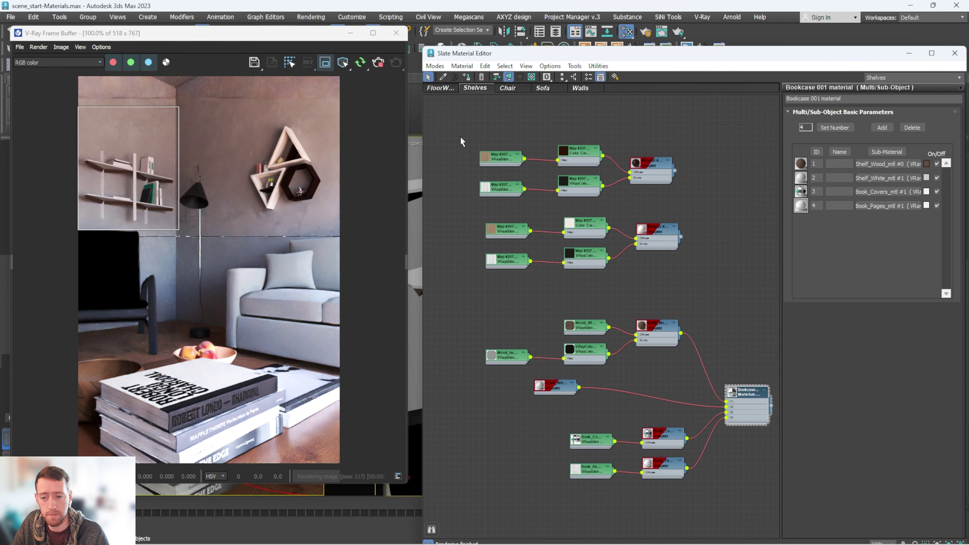
- Open the light wood copy, Material #159, and move the Shelf_White material slightly away from the bookcase connections
drag(471, 130, 697, 202)
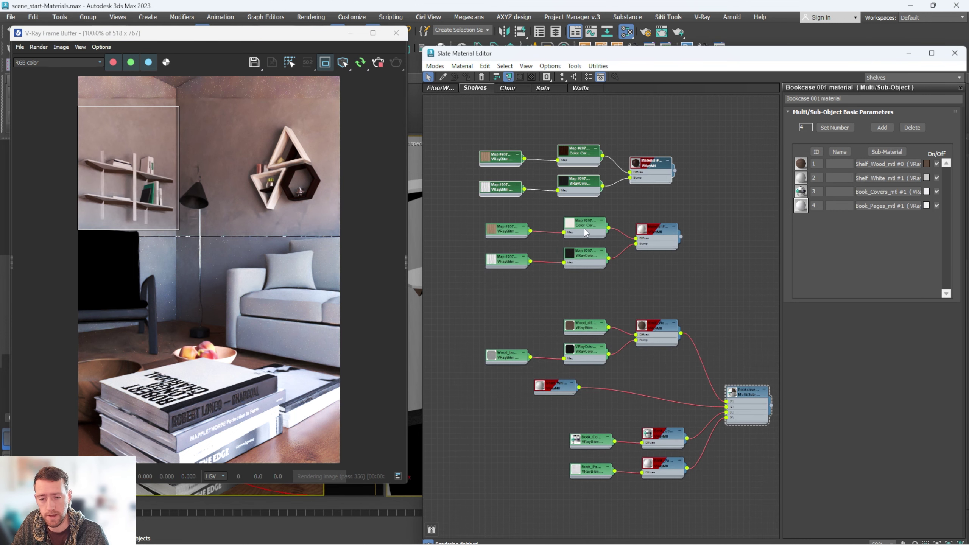
middle_drag(619, 175, 620, 166)
double_click(657, 225)
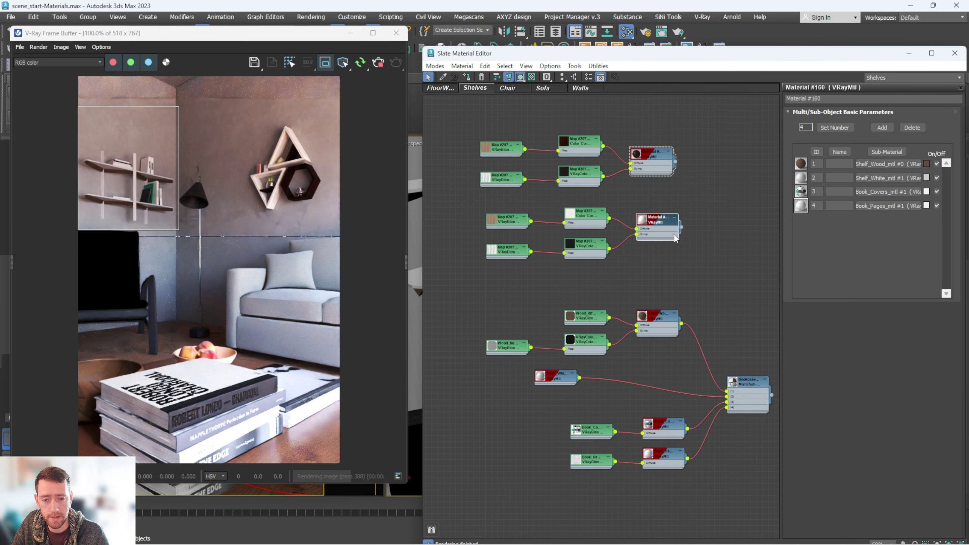
middle_drag(555, 380, 552, 316)
drag(552, 313, 535, 324)
scroll(633, 327, up, 1)
scroll(566, 301, down, 2)
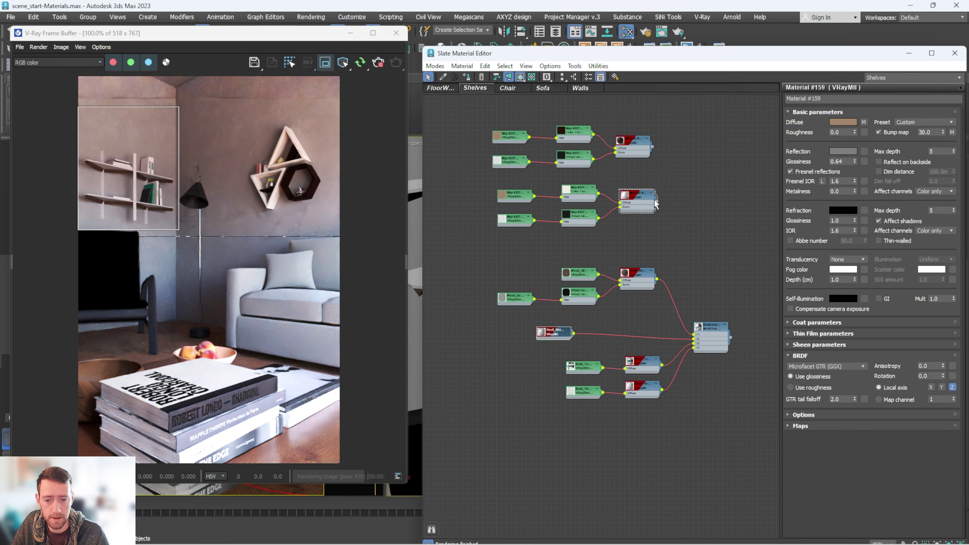
- Try to connect the light wood Material #159 to the Bookcase 001 Multi/Sub-Object
click(652, 207)
drag(656, 201, 700, 339)
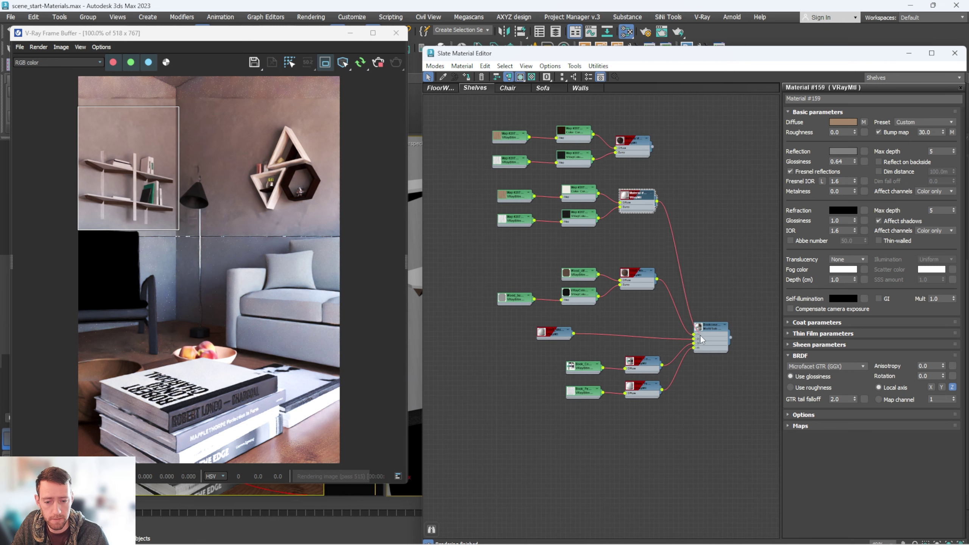
click(724, 343)
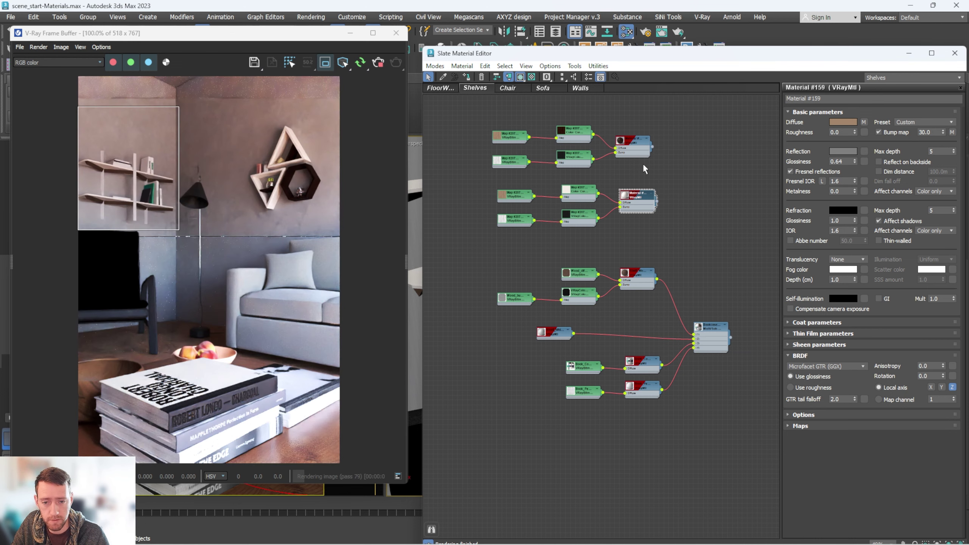
- Connect the dark wood copy, Material #160, to the Bookcase 001 Multi/Sub-Object
drag(652, 147, 710, 330)
click(723, 342)
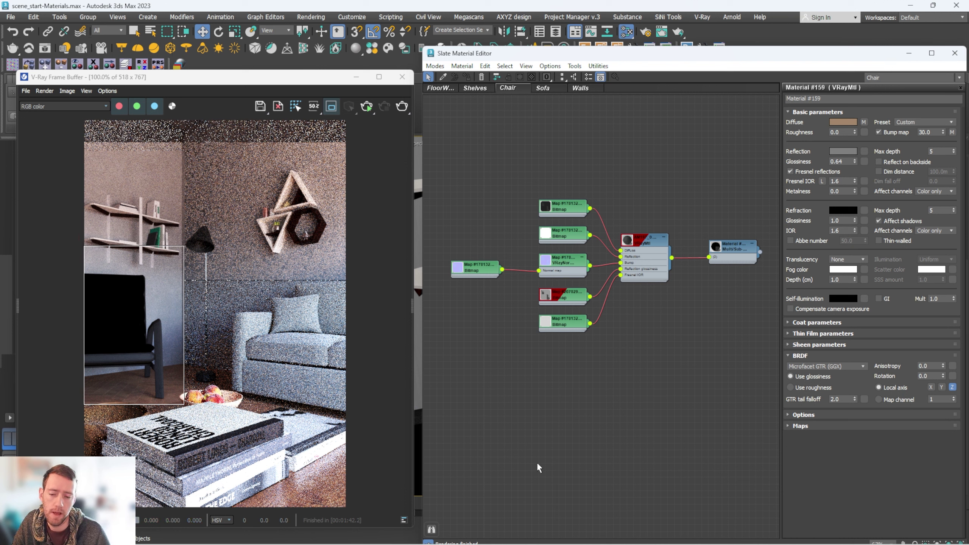
- Open the Material Texture Loader and load the Fabric03_AO, Fabric03_DIF, Fabric03_NRM and Fabric03_SPEC textures
click(179, 63)
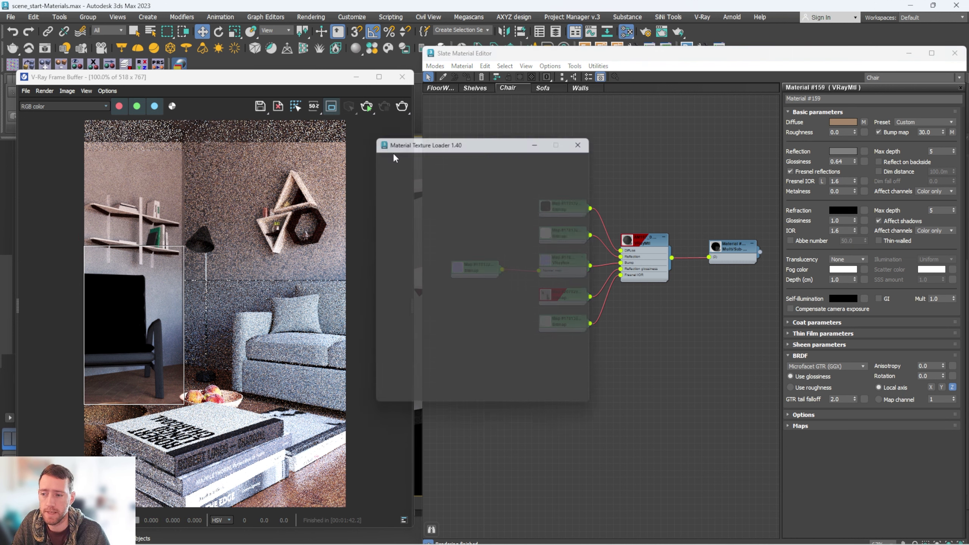
drag(483, 143, 577, 136)
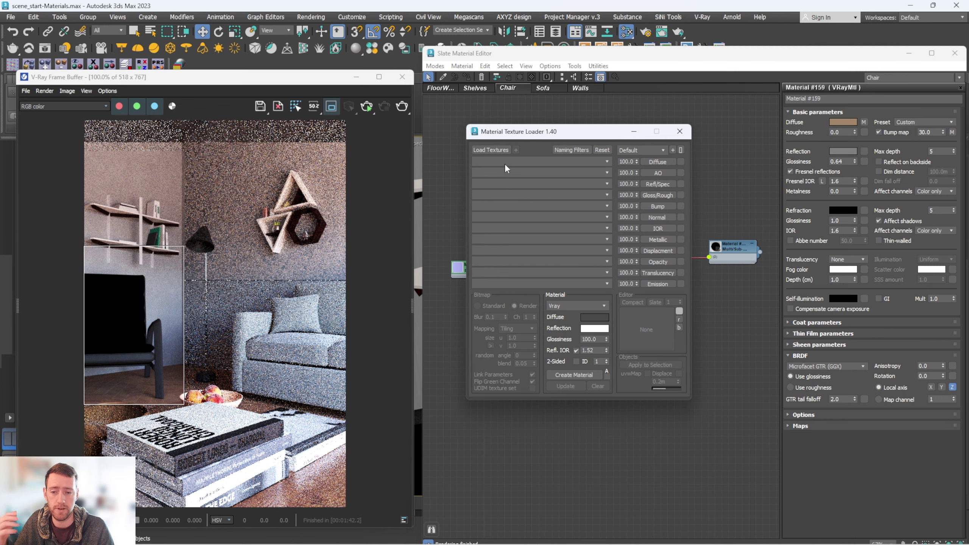
click(491, 150)
click(671, 227)
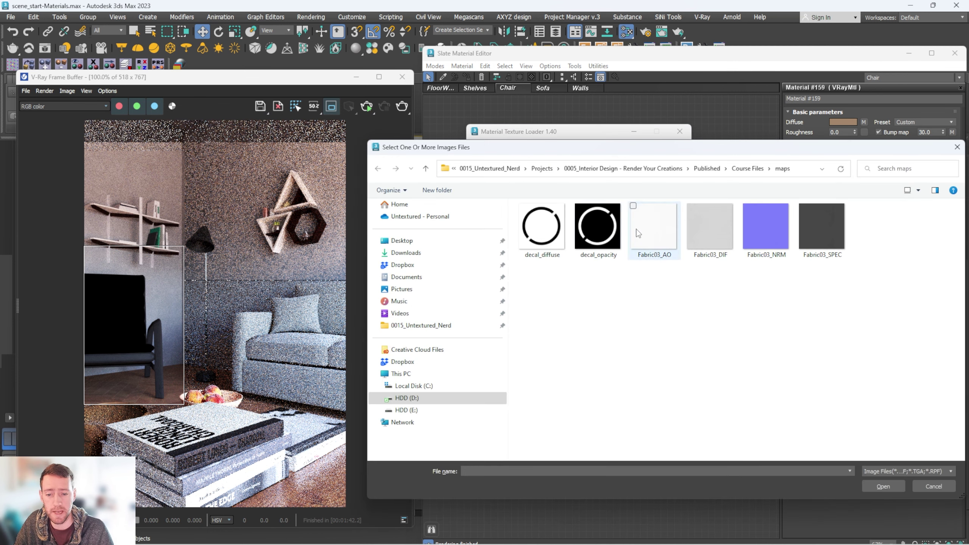
shift+click(806, 230)
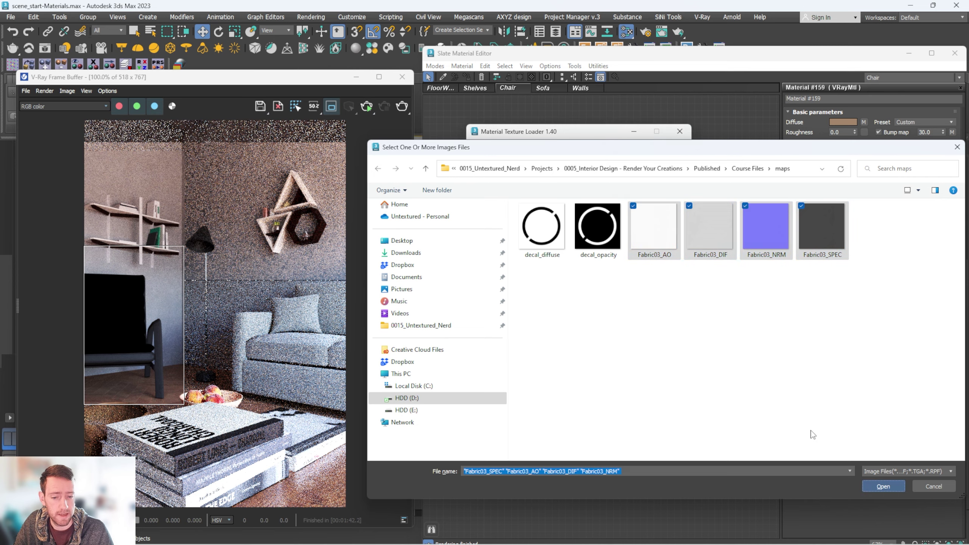
click(866, 486)
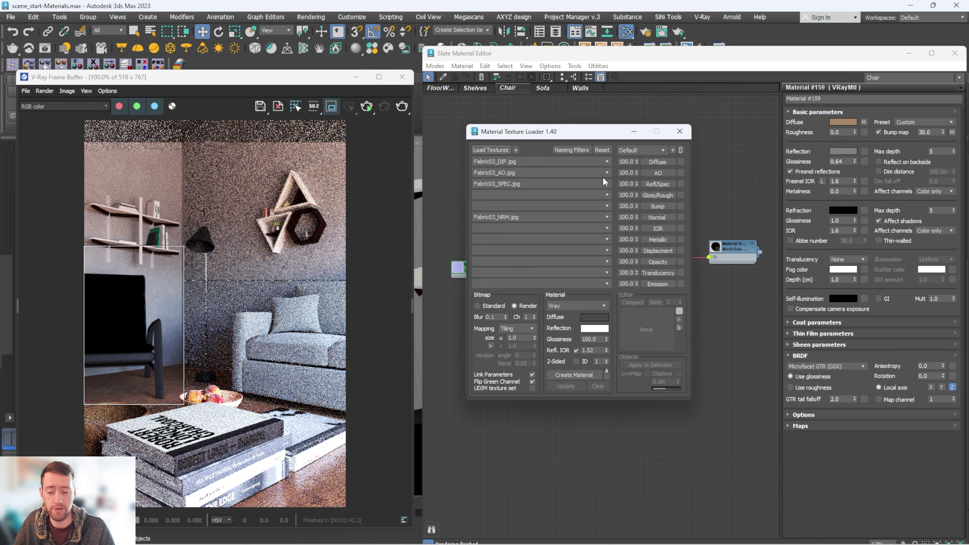
- Set the bitmap mapping to Real-world with a size of 0.5 m and create the V-Ray material as M_leather
click(517, 328)
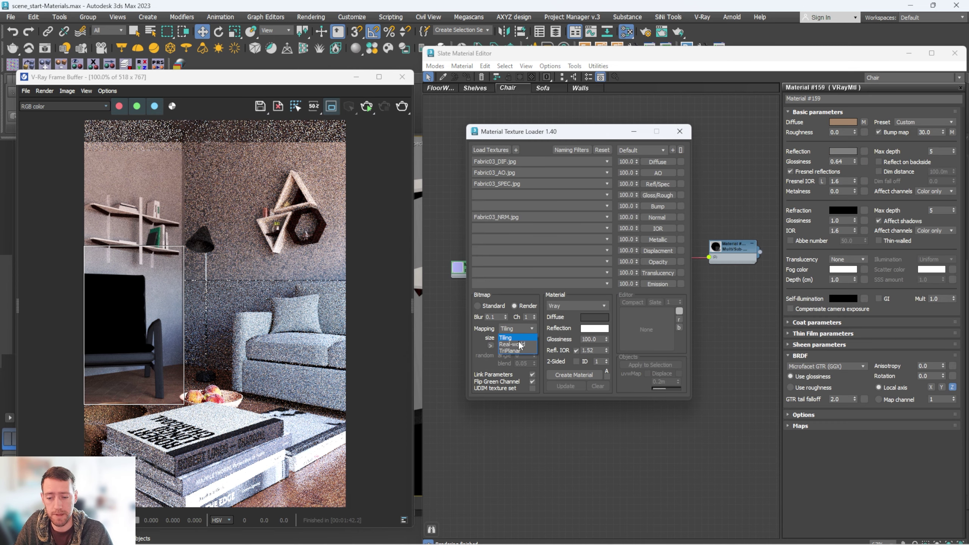
click(527, 347)
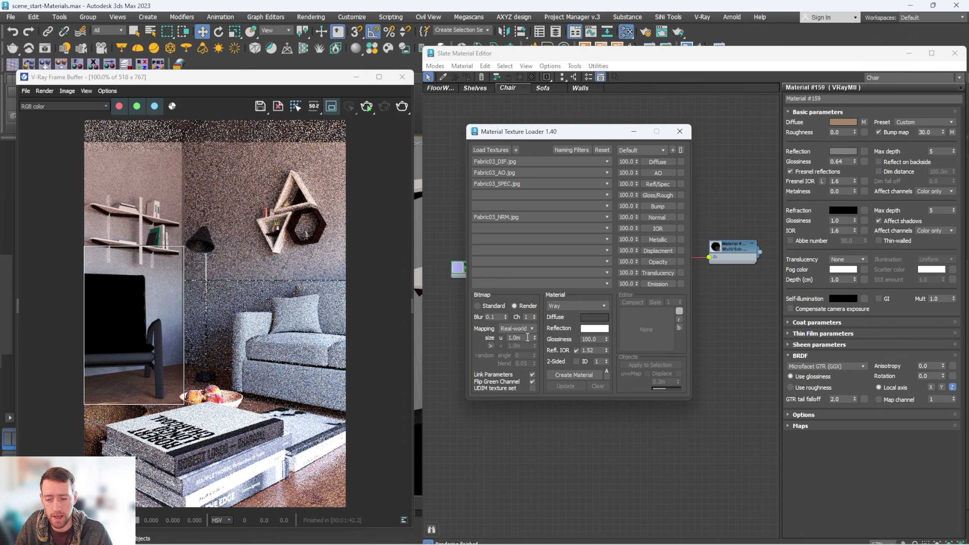
double_click(519, 337)
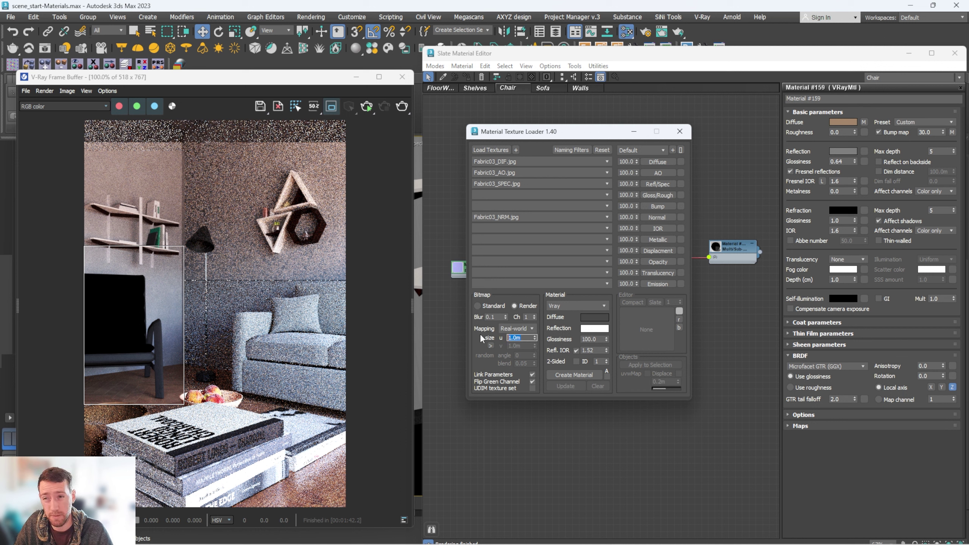
text(.5)
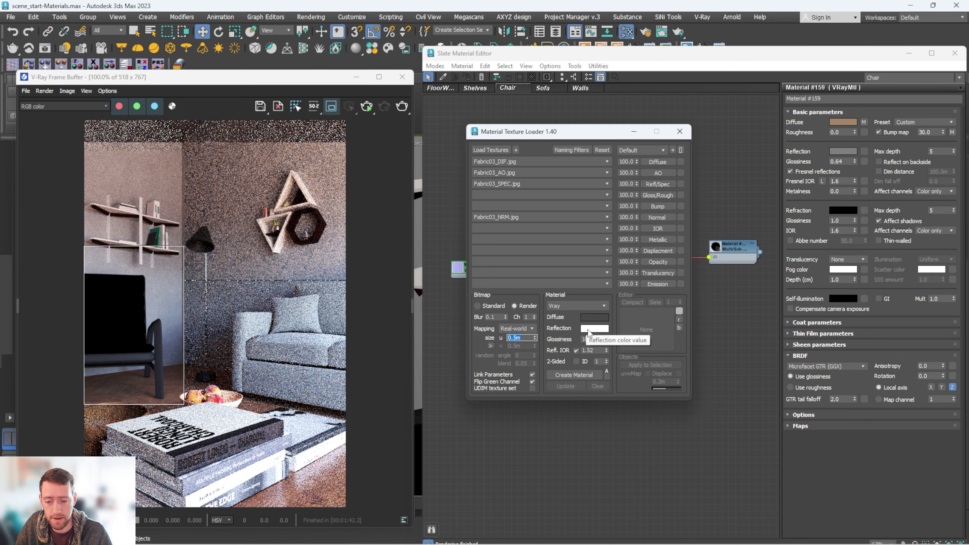
click(574, 374)
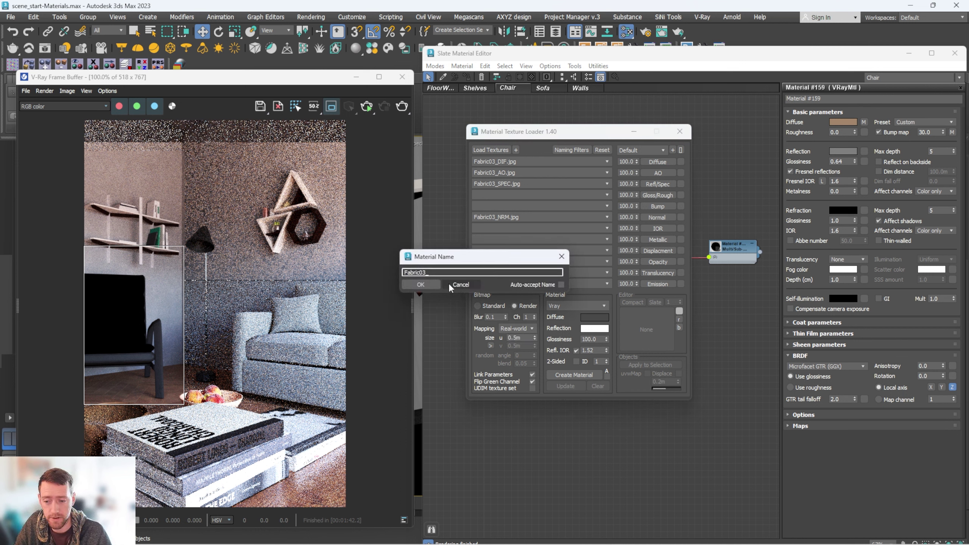
text(M_leather)
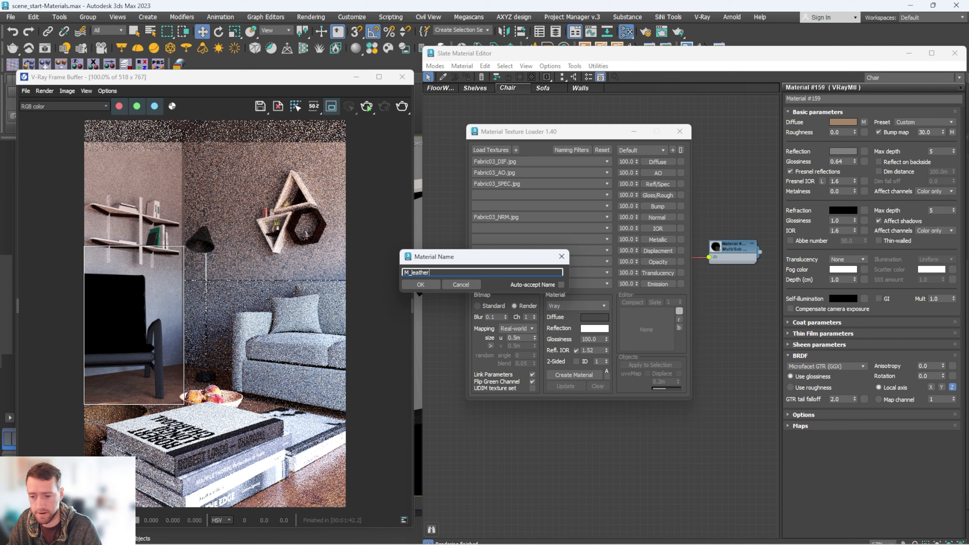
click(432, 285)
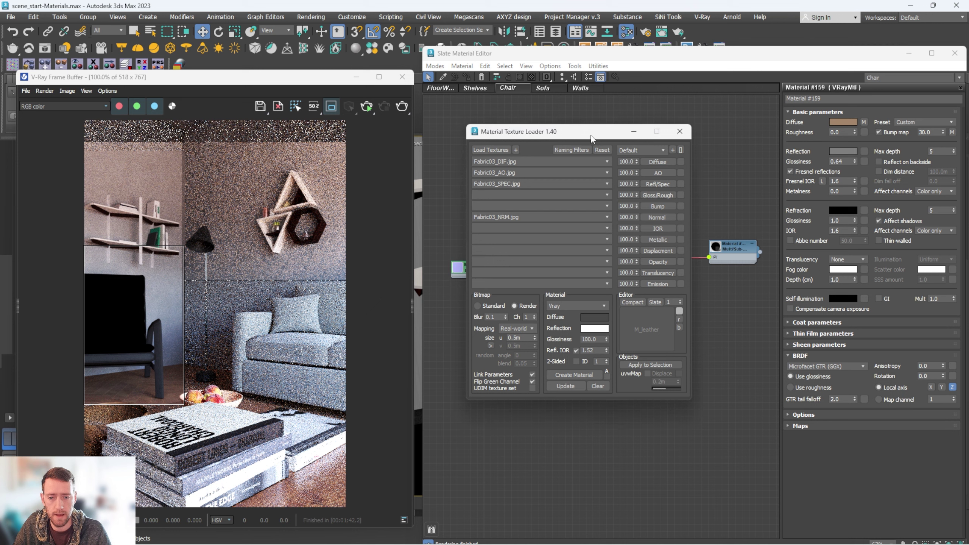
- Move the new M_leather node tree from the FloorWood view to the Chair view
drag(593, 134, 525, 141)
click(586, 310)
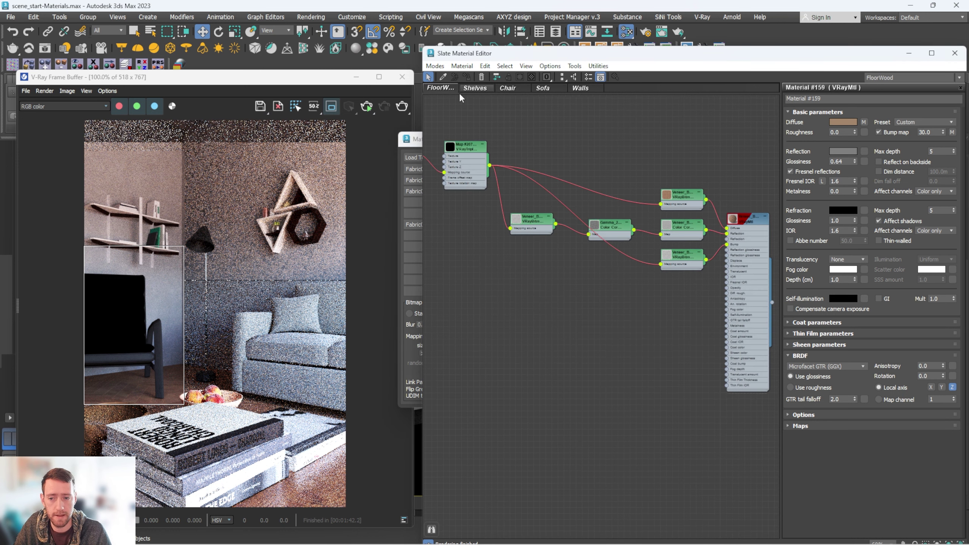
scroll(650, 232, down, 1)
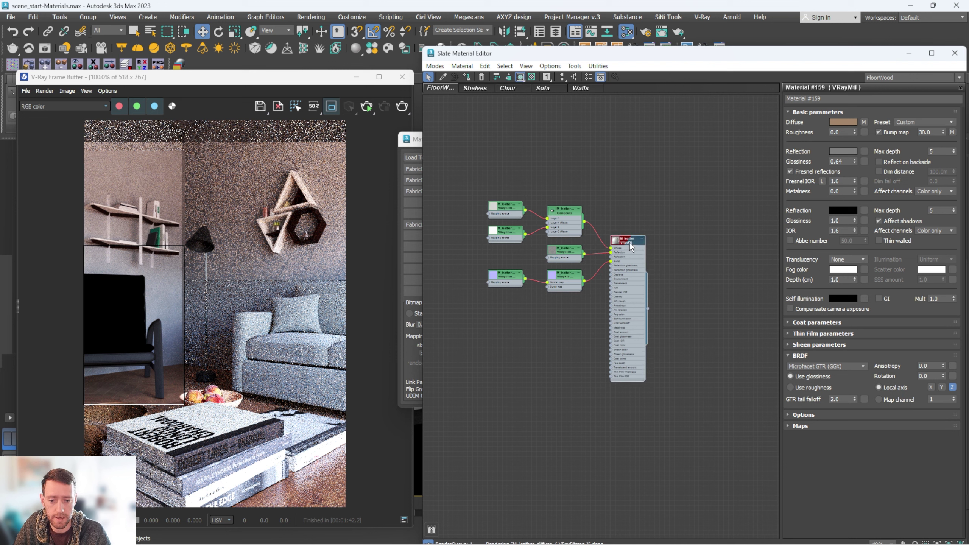
right_click(630, 250)
mouse_move(694, 477)
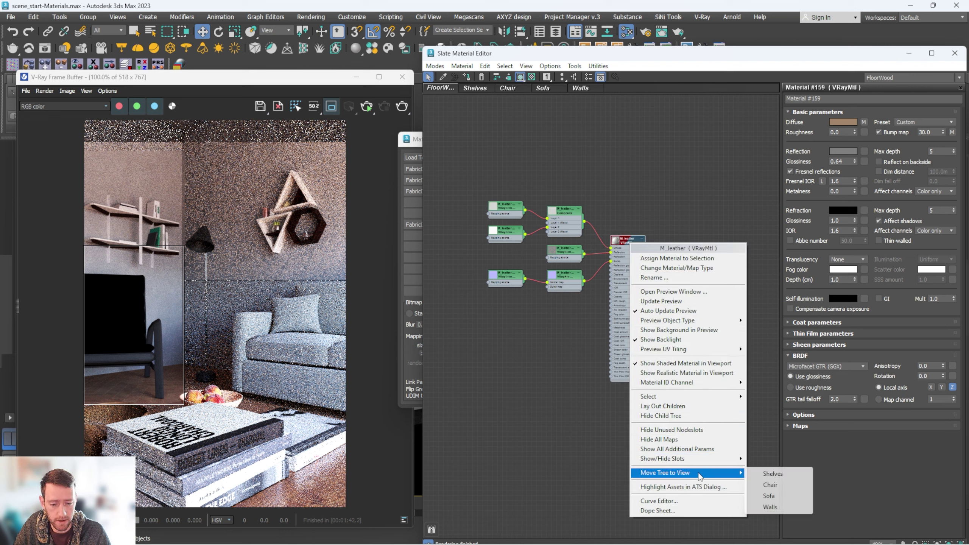
click(780, 486)
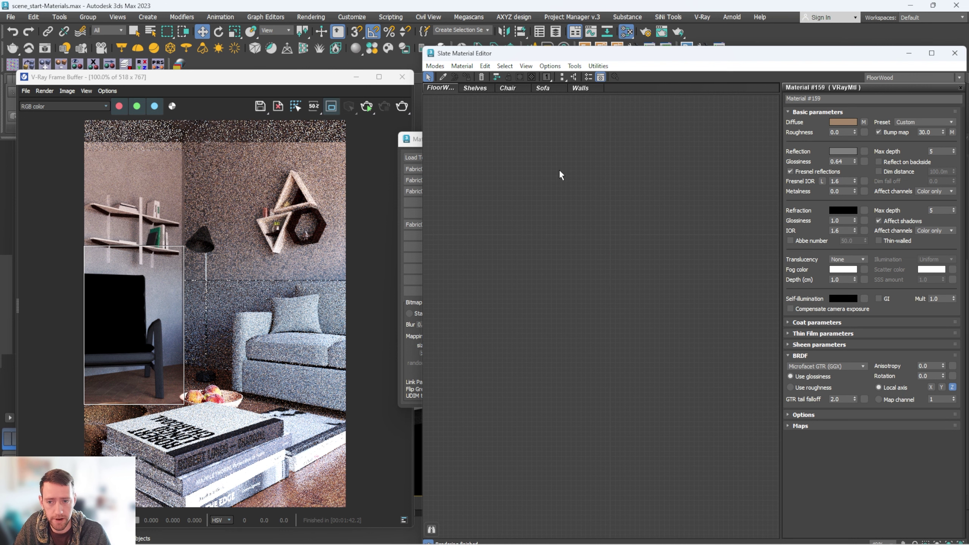
- In the Chair view, place the M_leather tree below the existing chair material and hide its unused slots
click(513, 88)
drag(570, 215, 553, 332)
middle_drag(590, 348, 598, 294)
drag(464, 251, 640, 396)
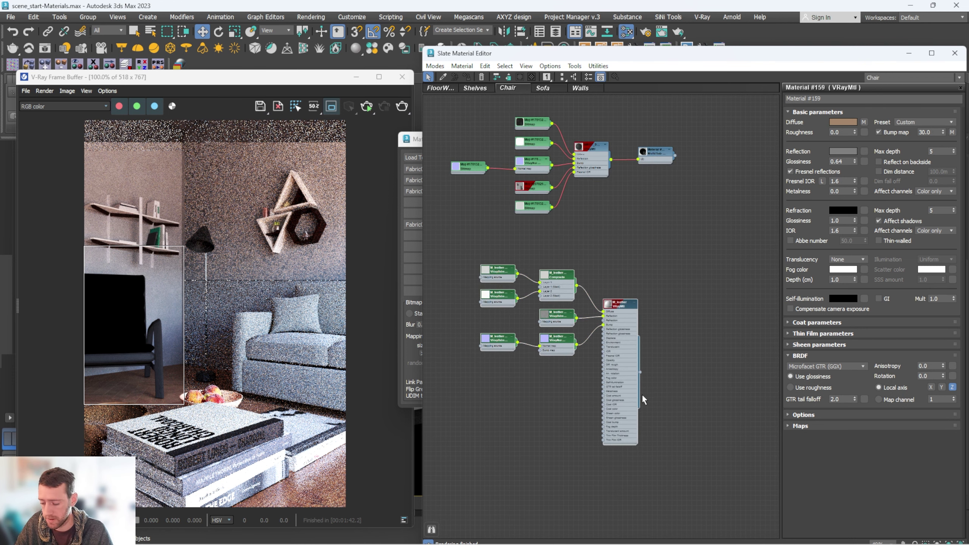
key(h)
scroll(570, 318, up, 2)
click(613, 315)
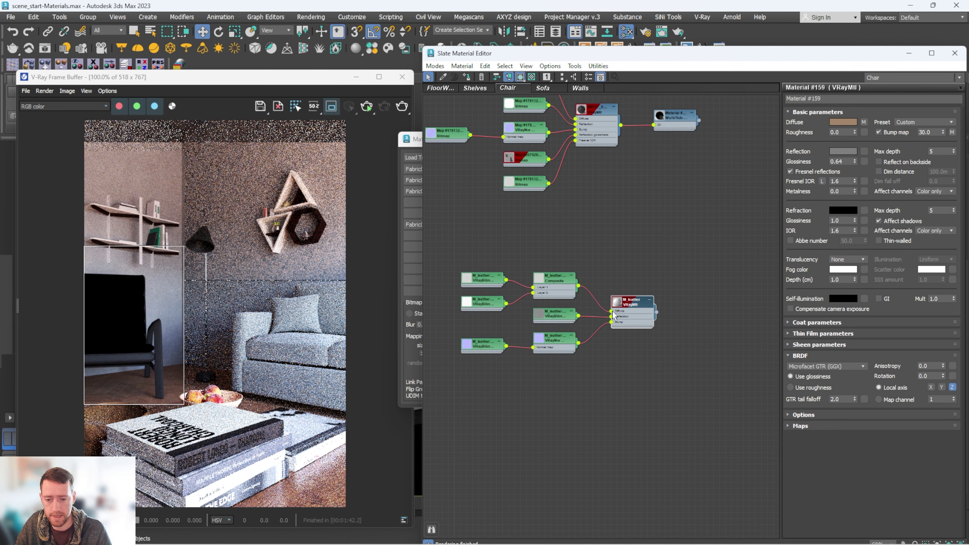
scroll(618, 230, up, 1)
scroll(612, 243, up, 1)
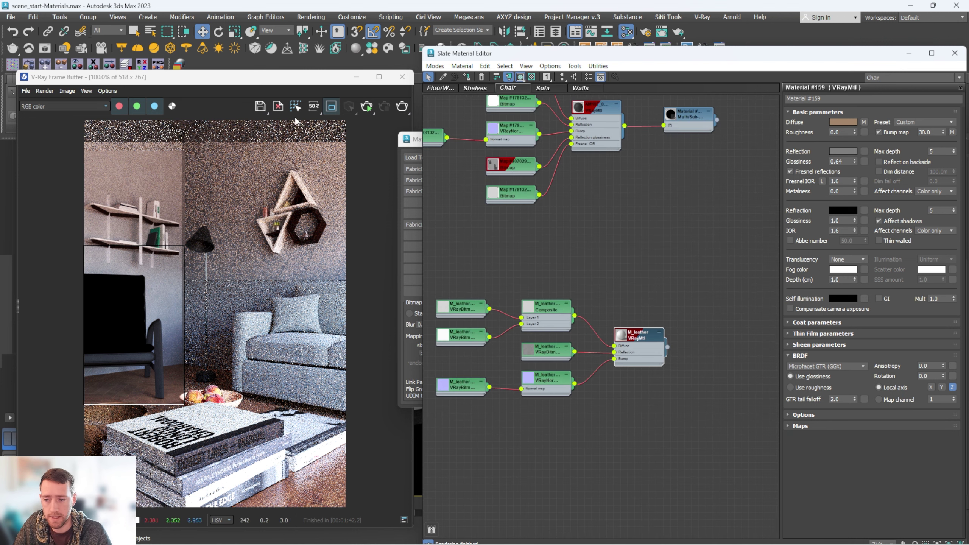
- Start the interactive render and connect M_leather to slot 2 of the chair's Multi/Sub-Object material
click(366, 107)
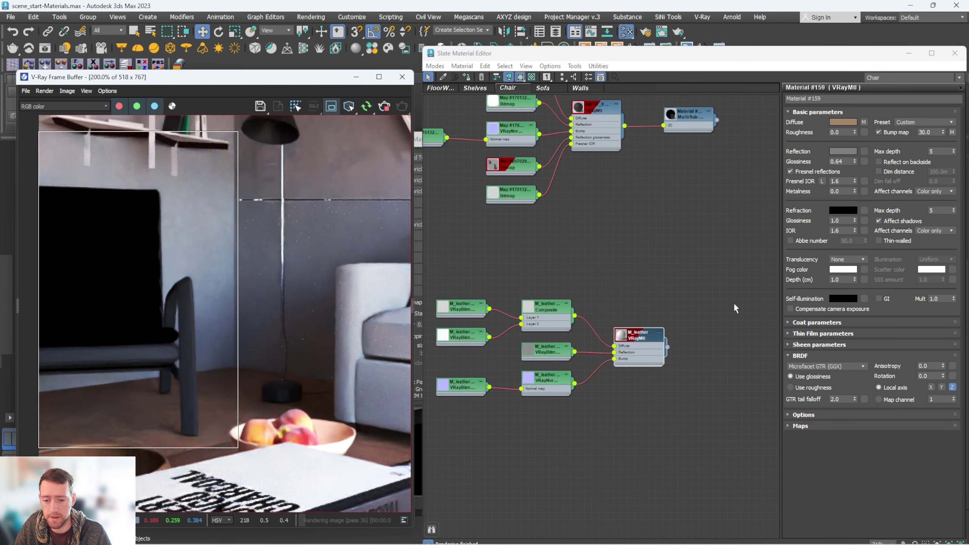
click(690, 116)
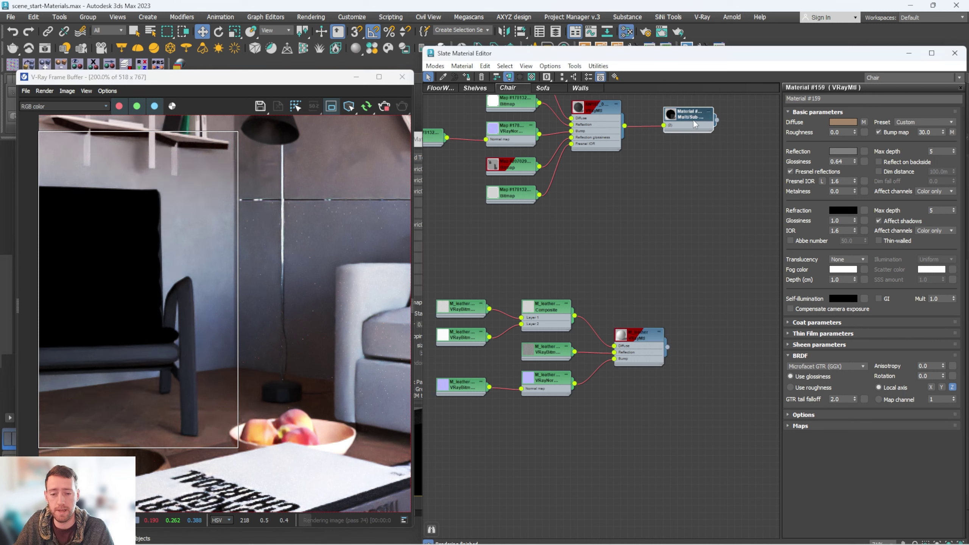
drag(693, 120, 699, 166)
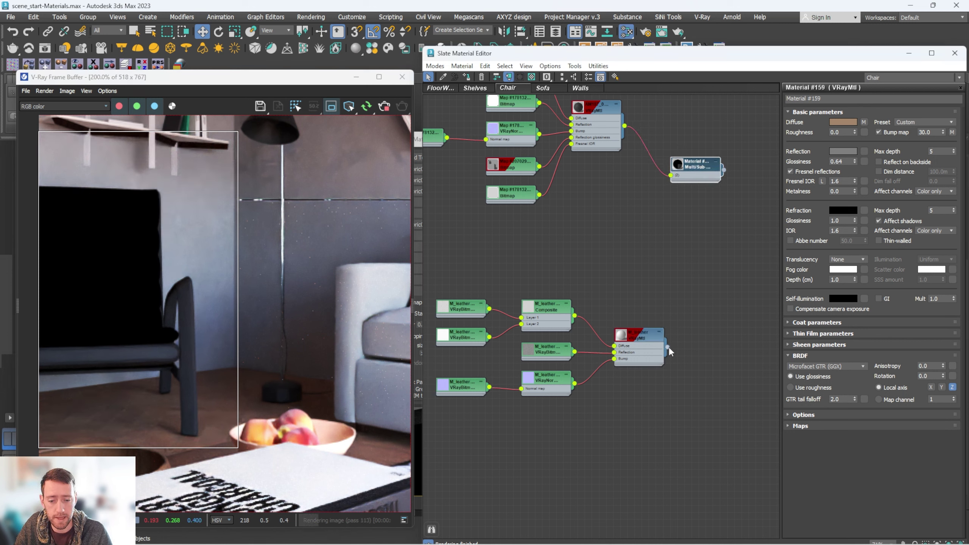
drag(668, 347, 678, 178)
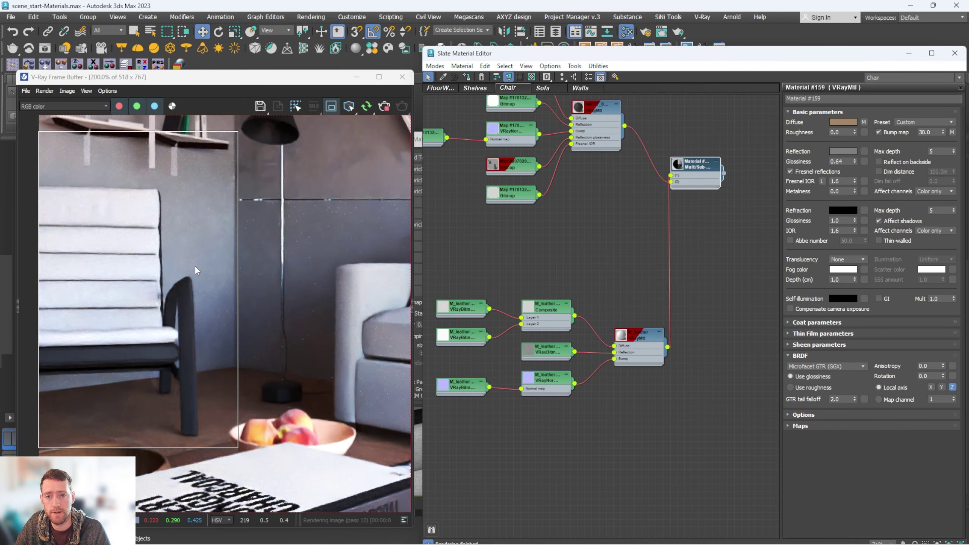
- Examine the leather texture on the chair cushions up close in the render using Real Zoom
scroll(161, 268, down, 1)
scroll(147, 285, up, 1)
middle_drag(153, 308, 170, 271)
right_click(145, 327)
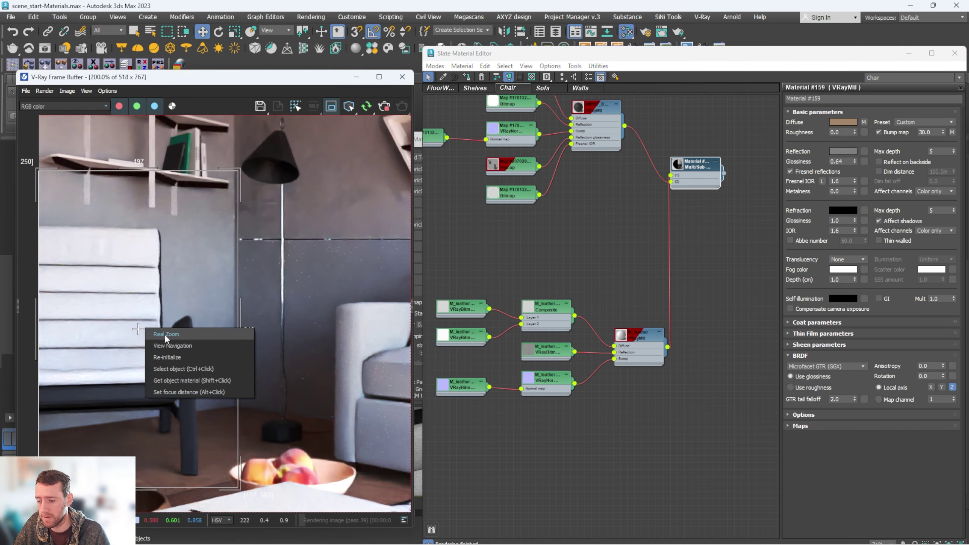
click(166, 335)
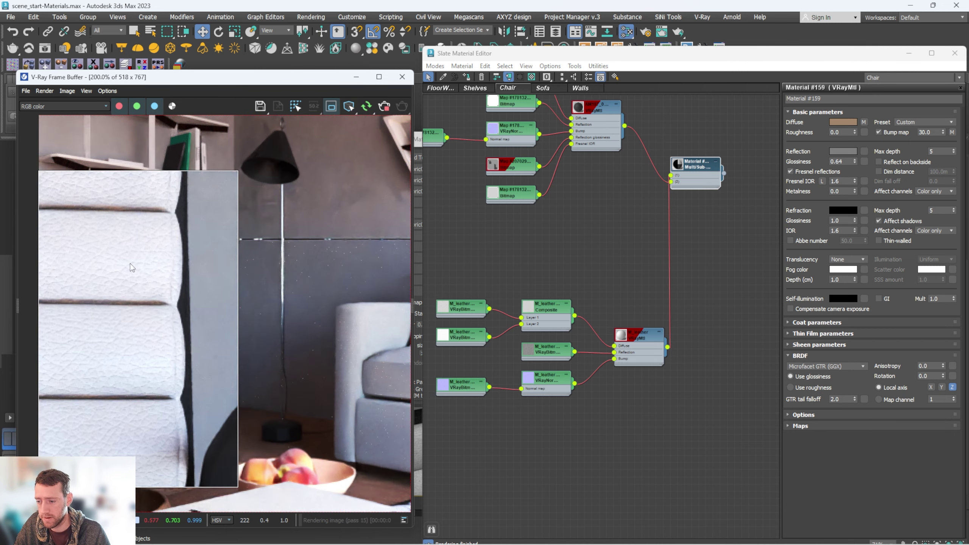
- Open the M_leather_diffuse bitmap and inspect the Fabric03_DIF.jpg image close up
middle_drag(437, 303, 473, 283)
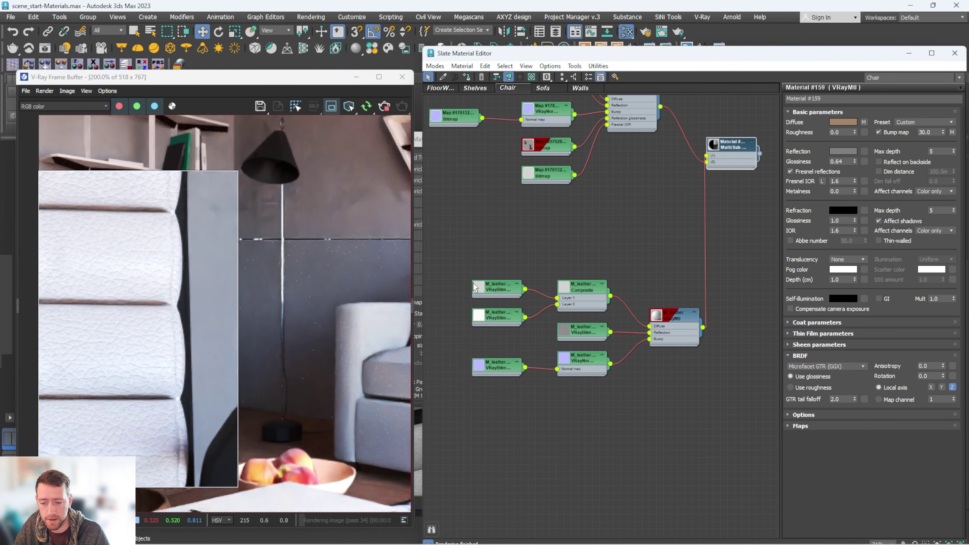
double_click(477, 287)
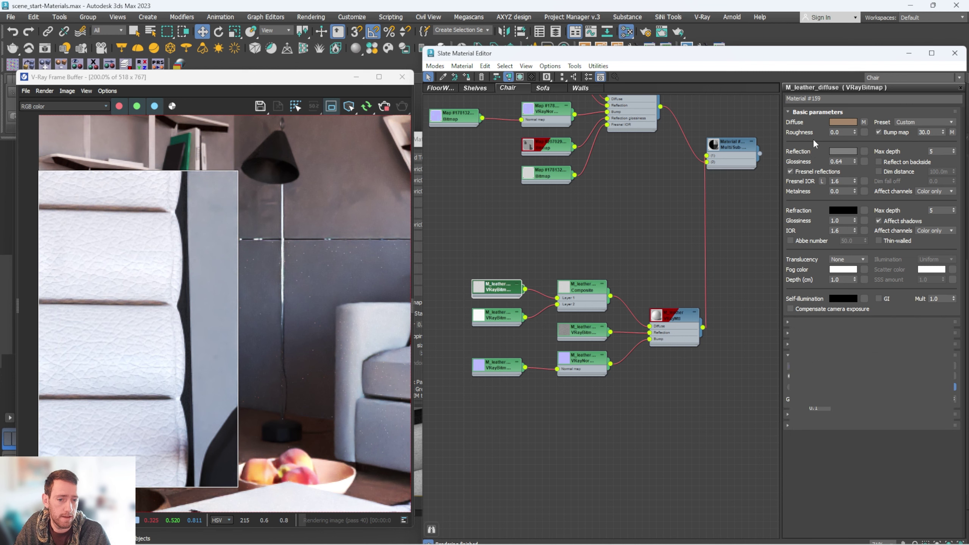
click(873, 145)
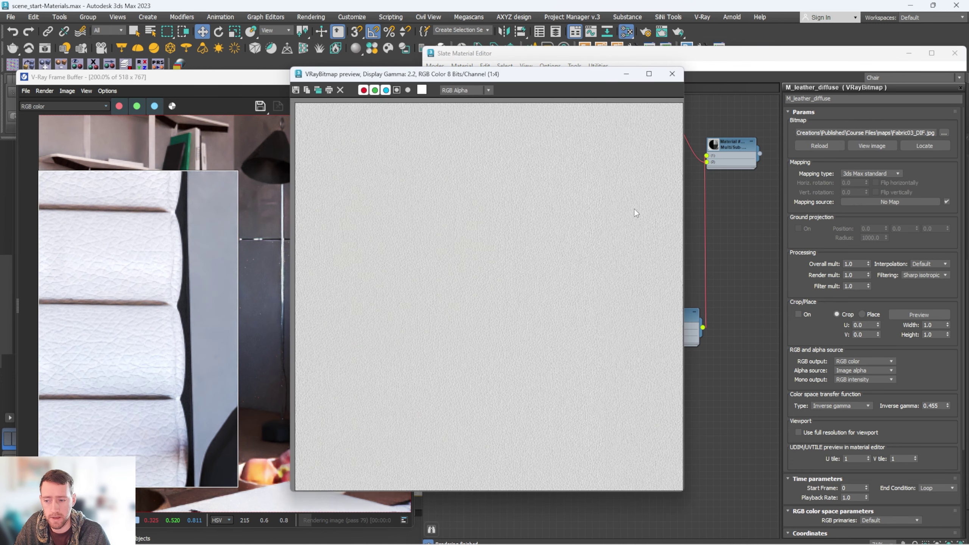
scroll(490, 237, up, 3)
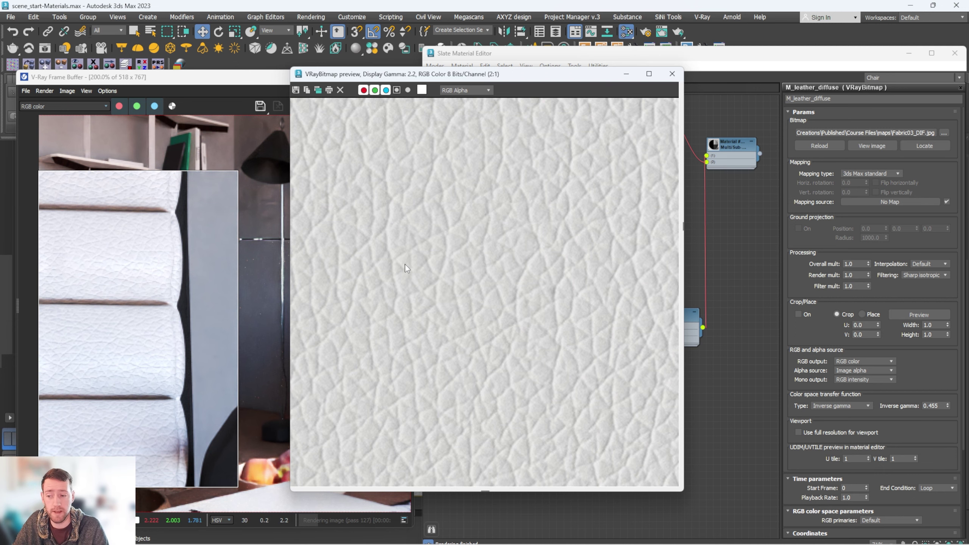
click(672, 74)
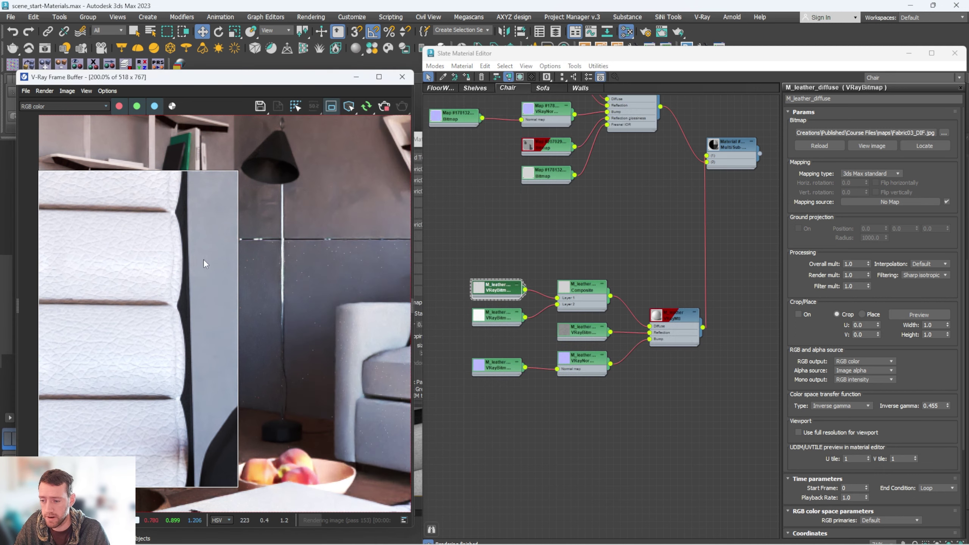
- Leave Real Zoom in the render and, in the Sofa view, shift the sofa's Multi/Sub-Object and legs material nodes slightly upward
right_click(204, 260)
click(210, 264)
scroll(237, 267, down, 1)
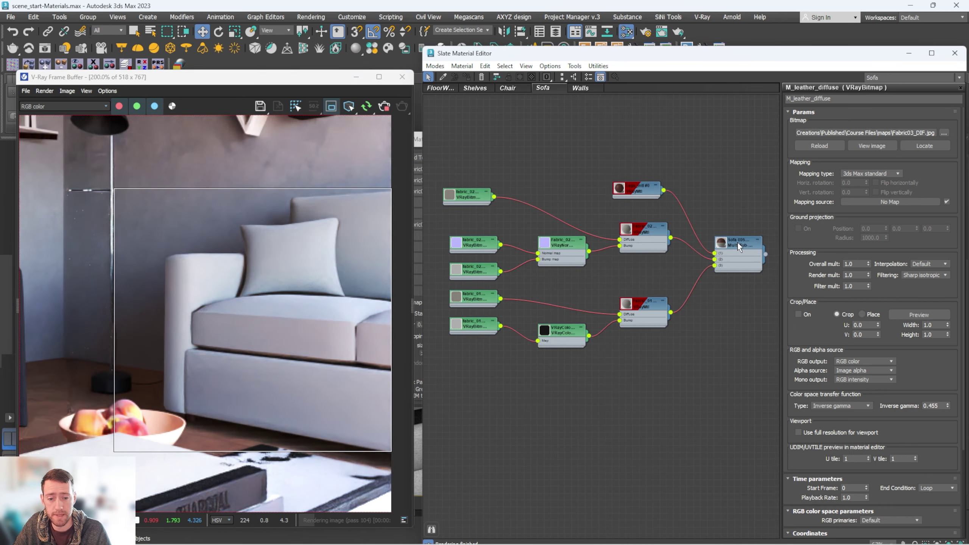
drag(735, 236, 738, 239)
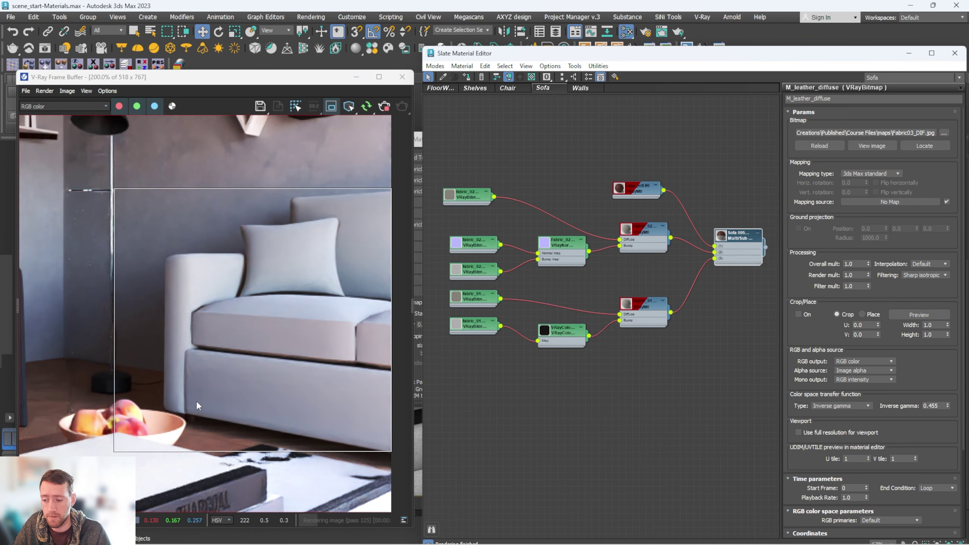
click(640, 189)
drag(640, 189, 640, 182)
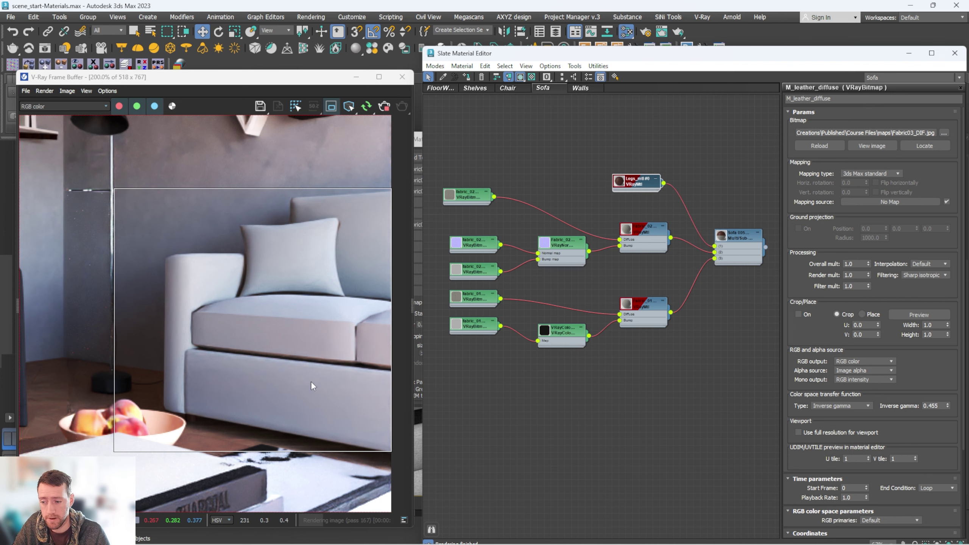
- Insert a Color Correction map between the fabric_02_diff bitmap and the Diffuse input of the sofa's fabric_02 material
middle_drag(632, 252, 656, 276)
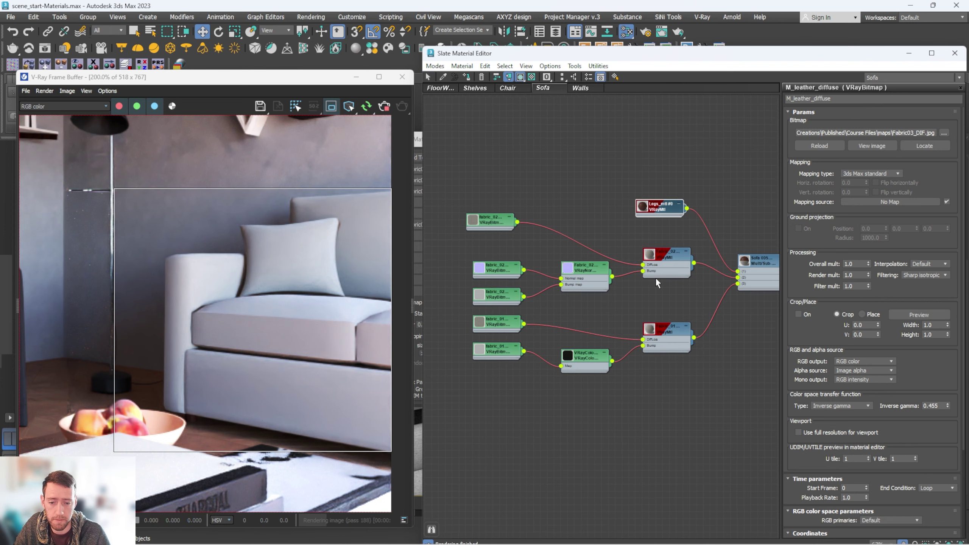
scroll(627, 261, up, 1)
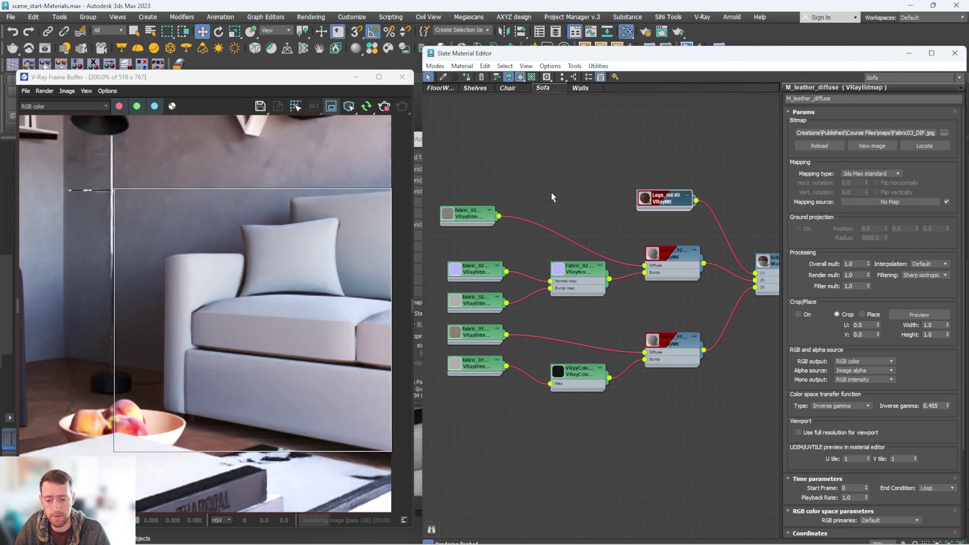
right_click(535, 151)
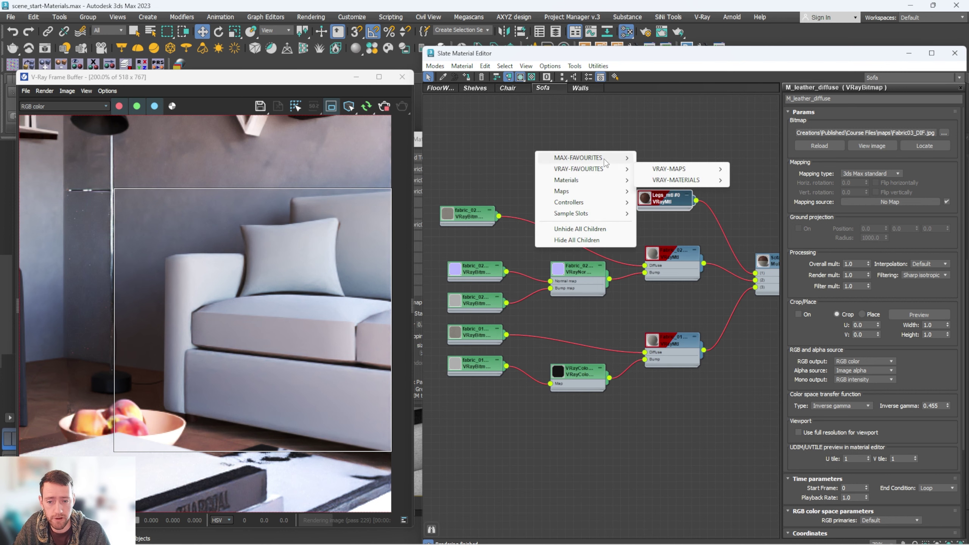
mouse_move(604, 159)
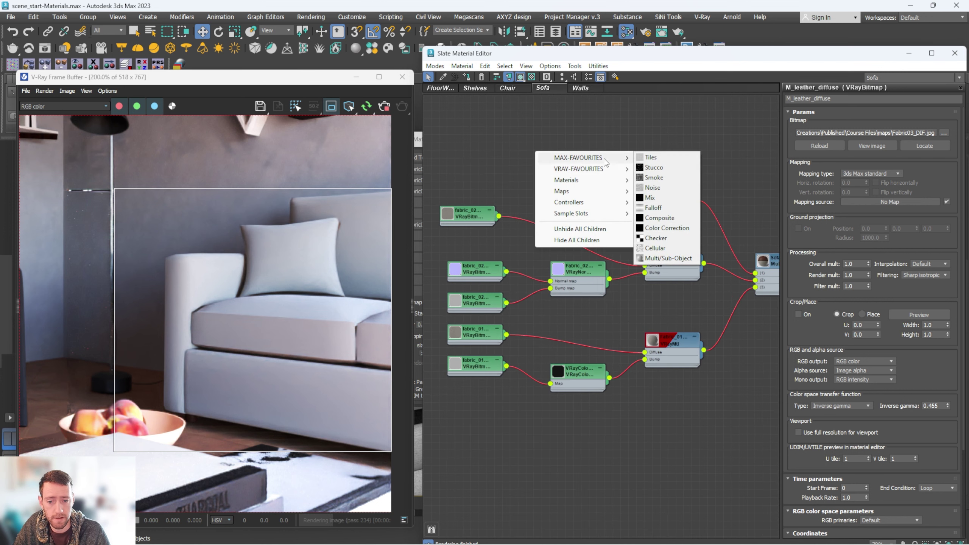
click(665, 228)
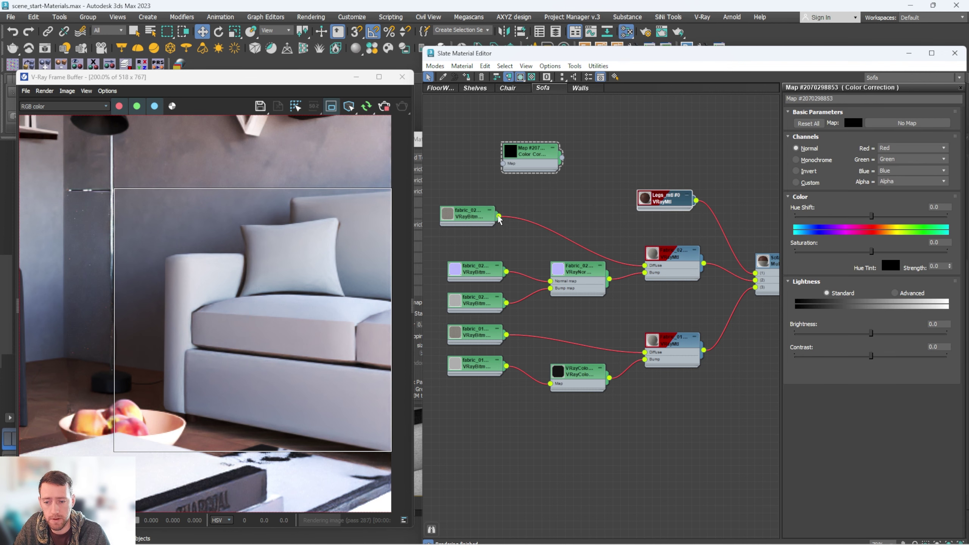
drag(498, 216, 502, 164)
drag(561, 157, 645, 266)
drag(537, 156, 585, 228)
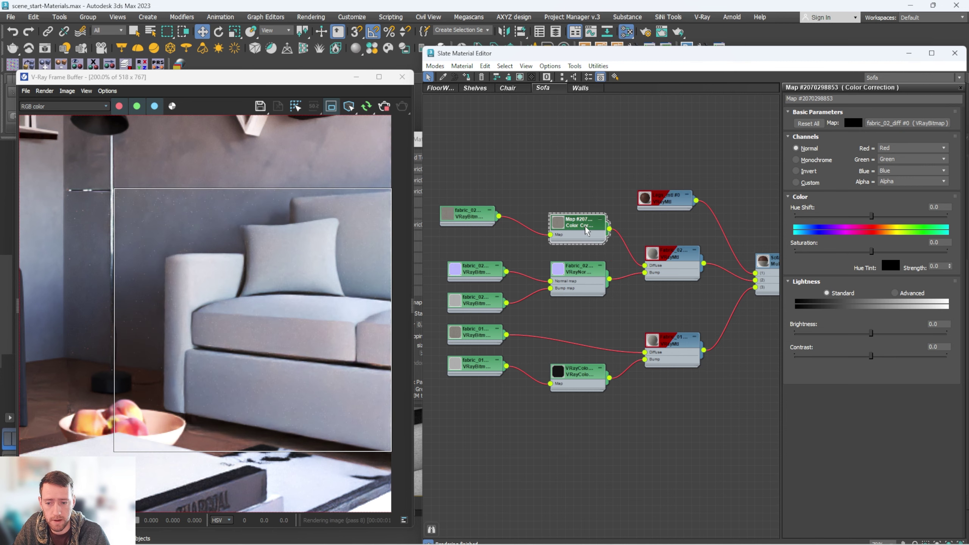
- Switch the Color Correction map feeding fabric_02 to Advanced lightness and set its RGB Gamma/Contrast to 4.0
click(894, 292)
double_click(875, 332)
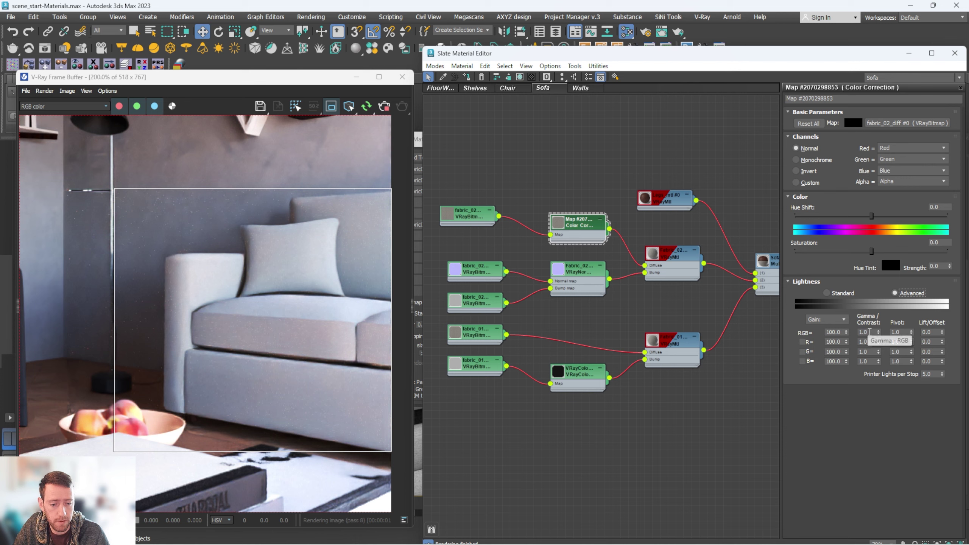
key(Return)
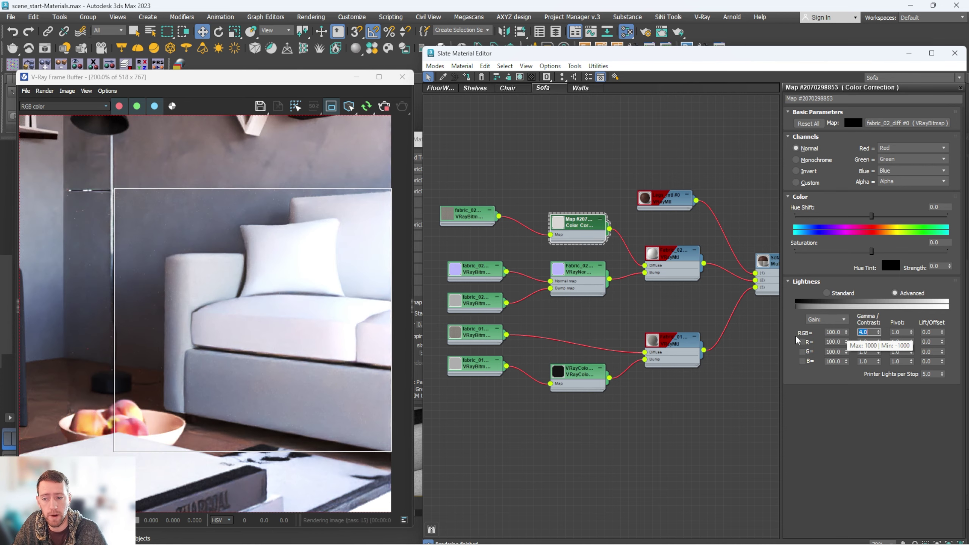
- Copy the Color Correction node and insert the copy between the fabric_01_diff bitmap and the Diffuse input of the sofa's fabric_01 material
shift+drag(578, 225, 590, 330)
scroll(549, 345, up, 2)
drag(490, 331, 555, 335)
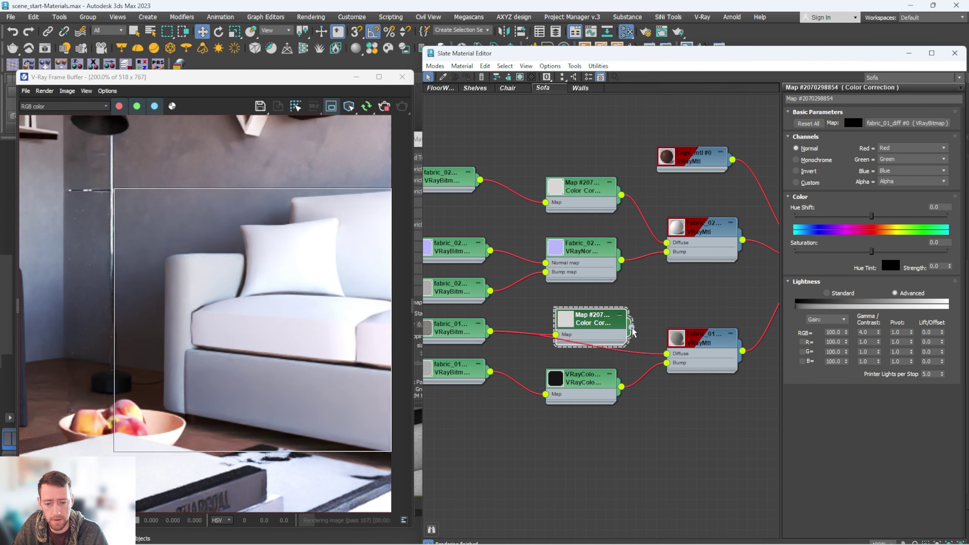
drag(631, 327, 667, 354)
scroll(629, 337, down, 2)
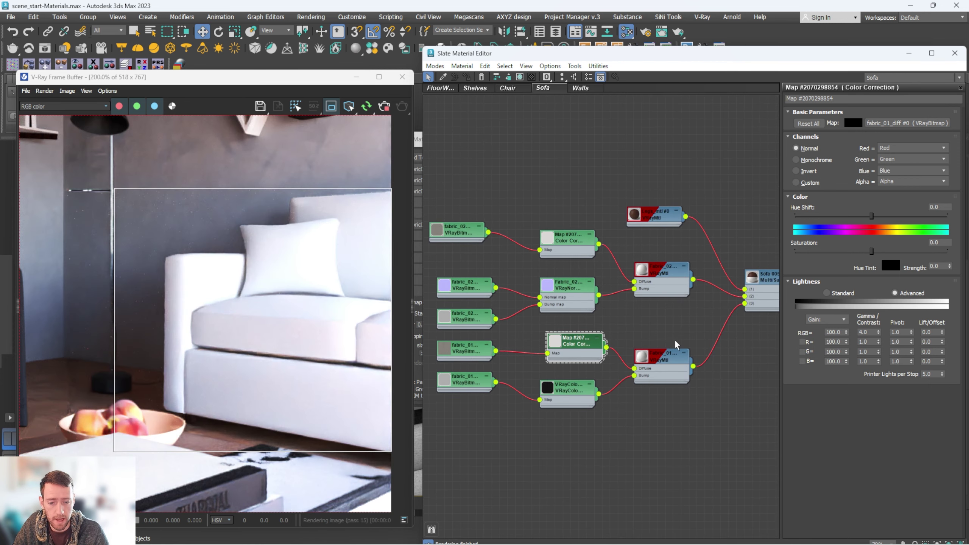
- Set the RGB Gamma/Contrast of the fabric_01 Color Correction map to 0.15 to darken the sofa base fabric
click(868, 332)
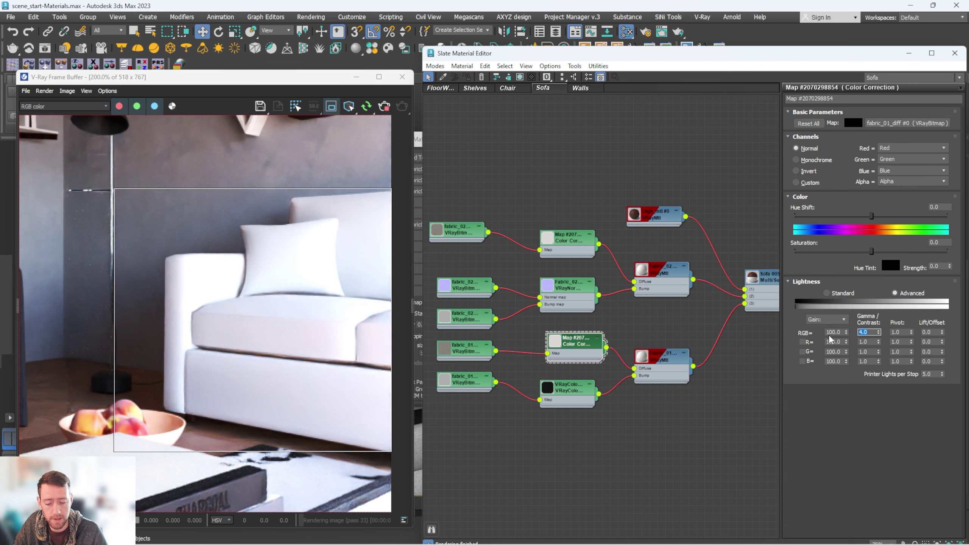
text(0.15)
key(Return)
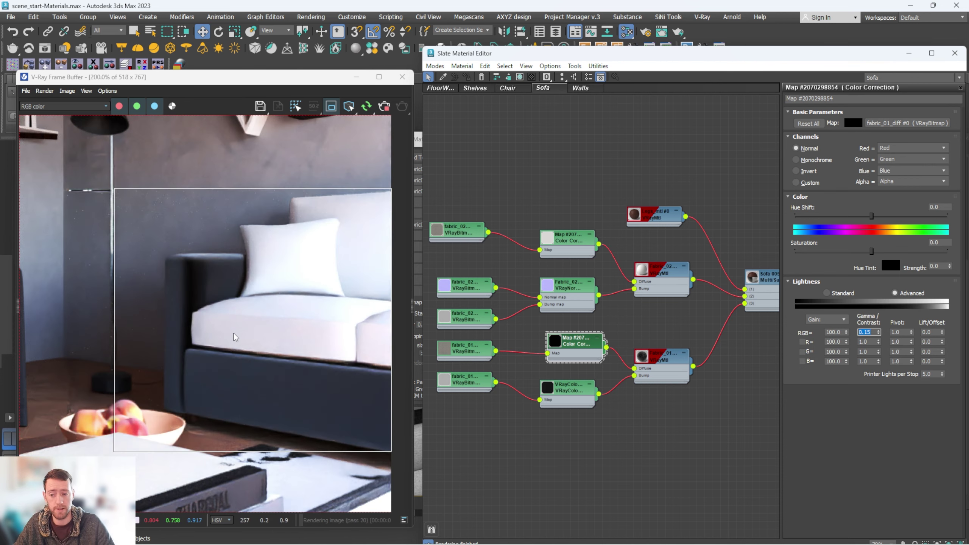
scroll(234, 337, down, 2)
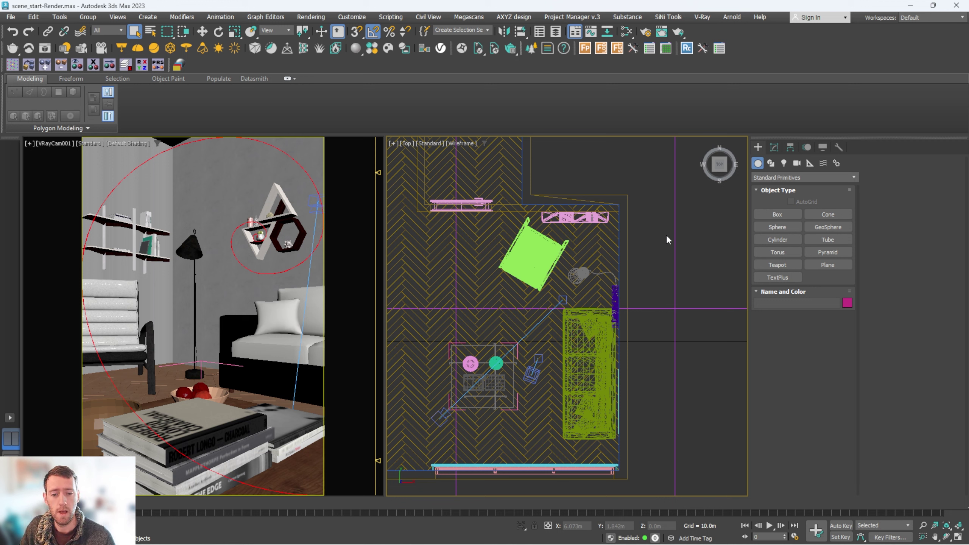
- Draw a VRayDecal about 2.52 m wide and 2.49 m long in the Left view, over the wall above the lamp
click(768, 177)
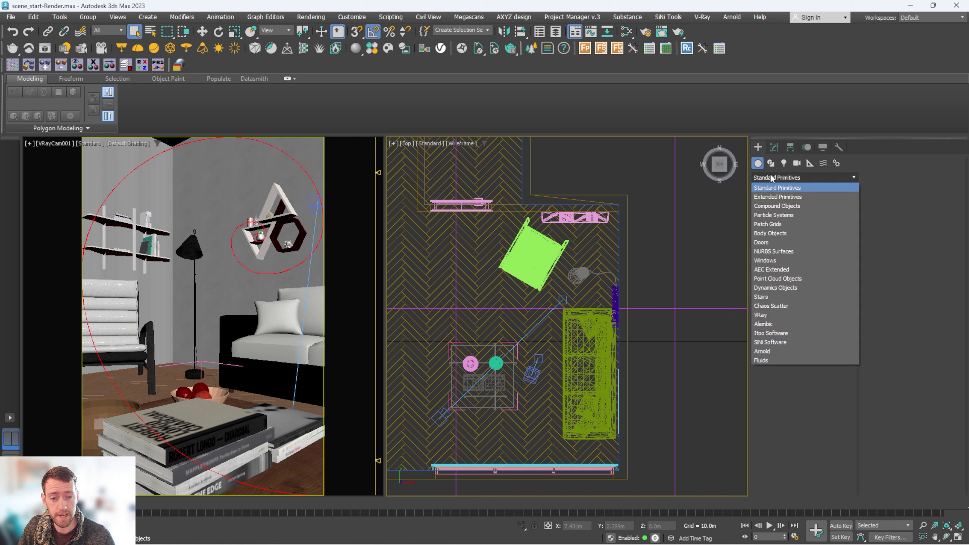
click(773, 316)
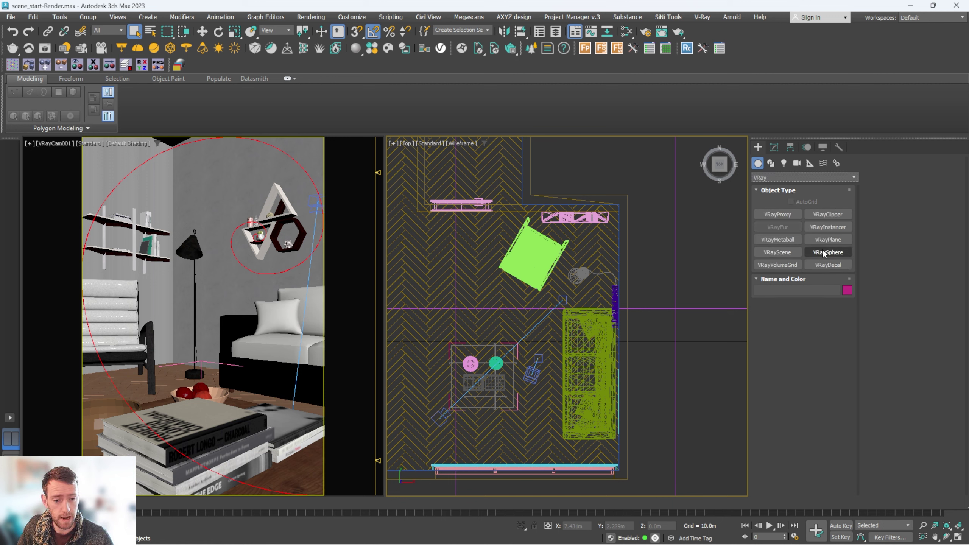
click(827, 264)
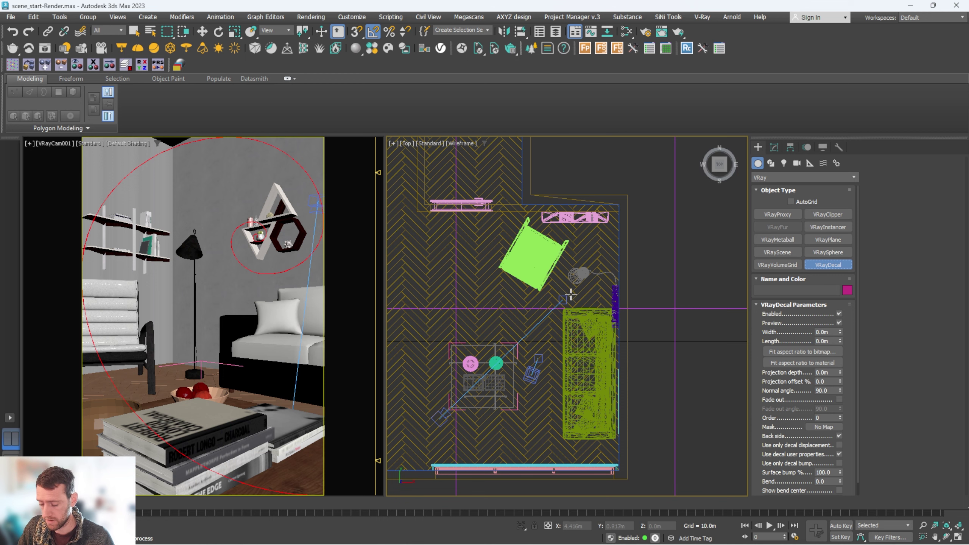
key(f)
middle_drag(635, 259, 608, 280)
key(l)
scroll(570, 305, up, 3)
scroll(523, 253, up, 2)
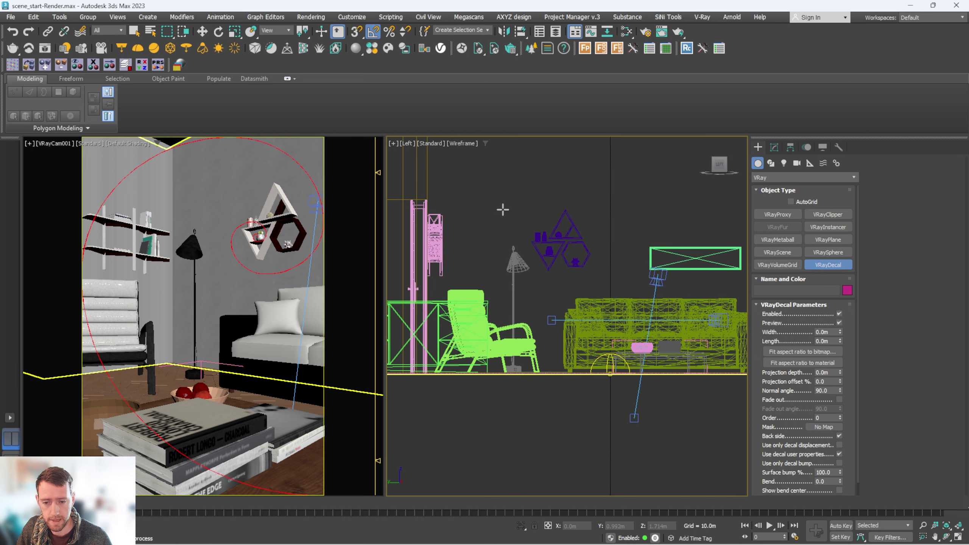
drag(476, 181, 579, 282)
click(584, 227)
right_click(585, 226)
- Move the decal across the room to the wall behind the sofa, at about X 5.41 m
alt+middle_drag(644, 220, 437, 285)
scroll(549, 279, down, 4)
key(t)
key(w)
key(z)
scroll(558, 283, down, 5)
drag(455, 292, 636, 302)
alt+middle_drag(636, 303, 641, 212)
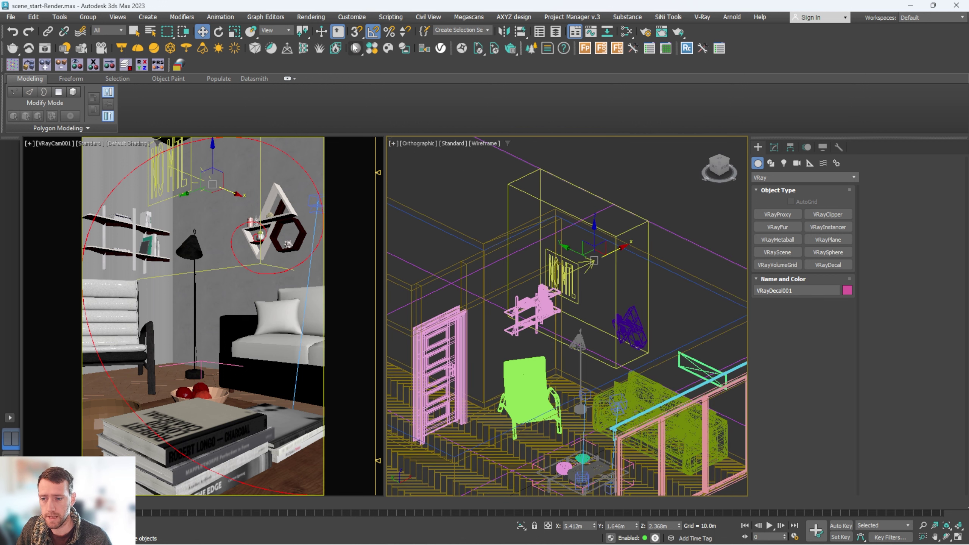
- Feed the VRayMtl's diffuse with a VRayBitmap that loads decal_diffuse from the maps folder
click(626, 31)
middle_drag(657, 370, 582, 233)
drag(525, 206, 472, 206)
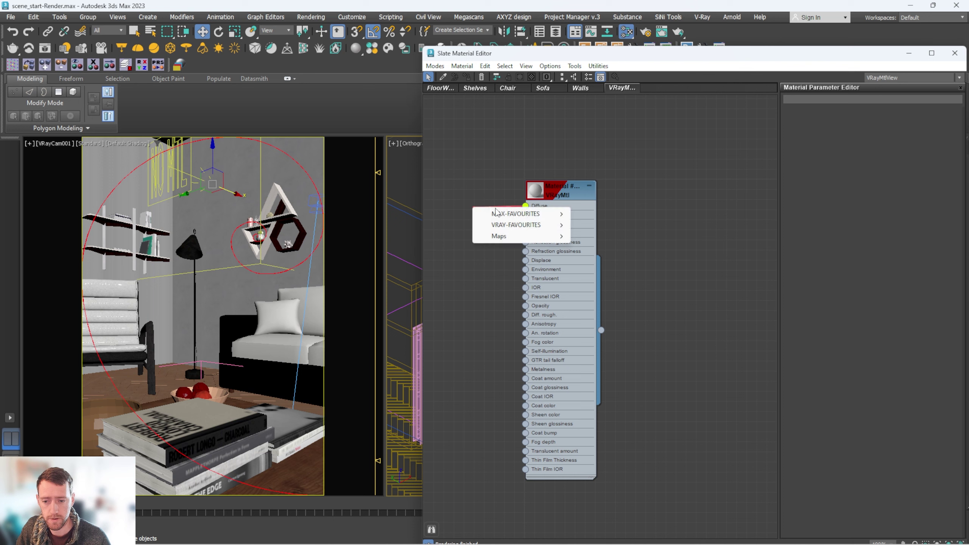
mouse_move(525, 225)
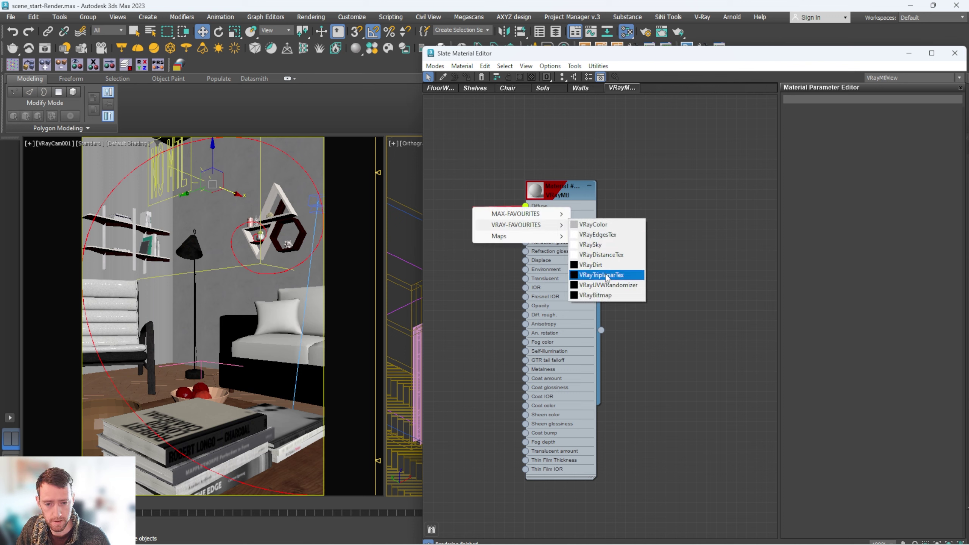
click(595, 294)
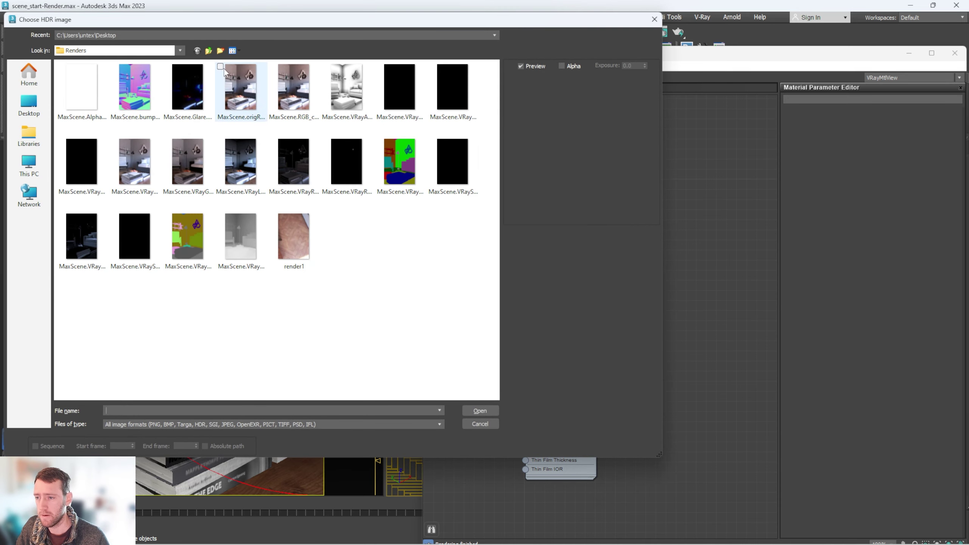
click(209, 50)
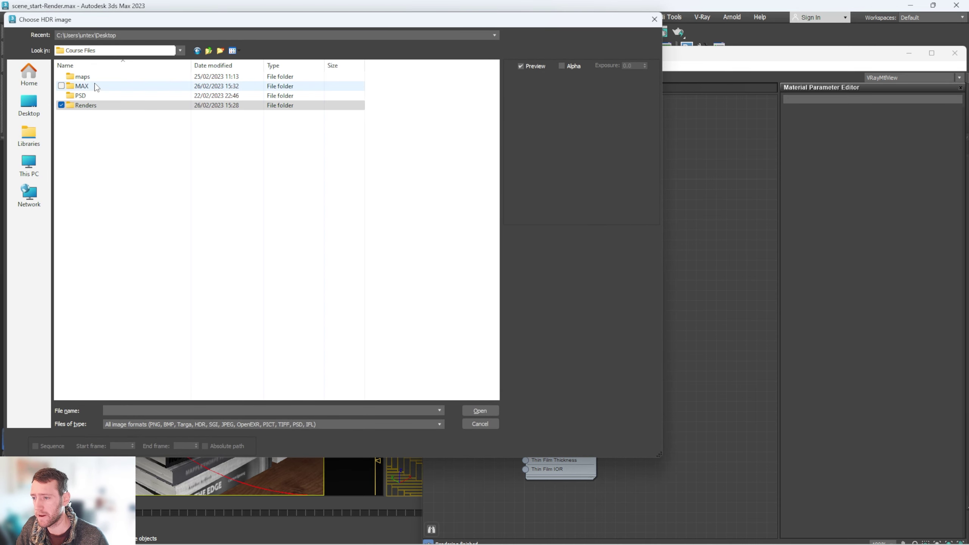
double_click(82, 77)
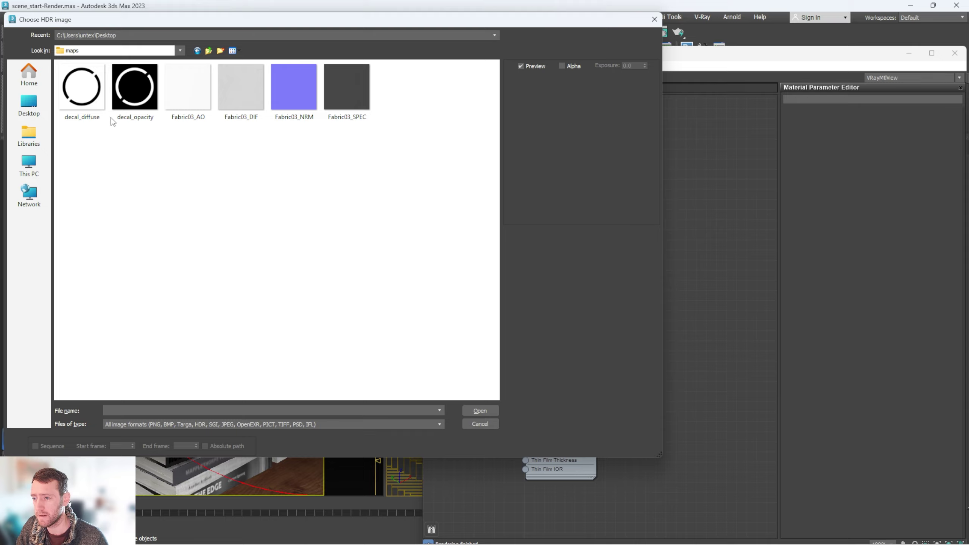
double_click(92, 93)
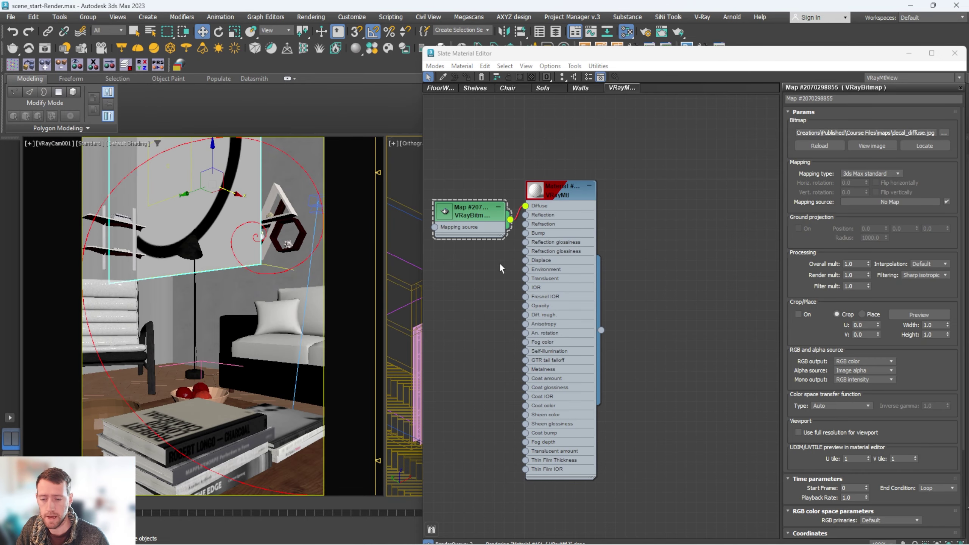
- Duplicate the diffuse bitmap node, load decal_opacity into the copy and connect it to the material's opacity
middle_drag(496, 265, 584, 248)
drag(568, 198, 518, 293)
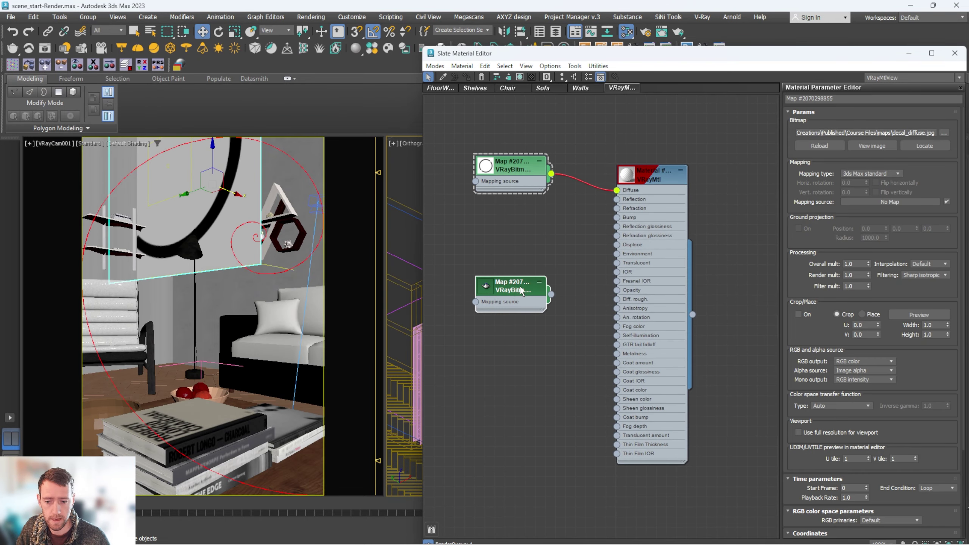
click(943, 133)
click(139, 102)
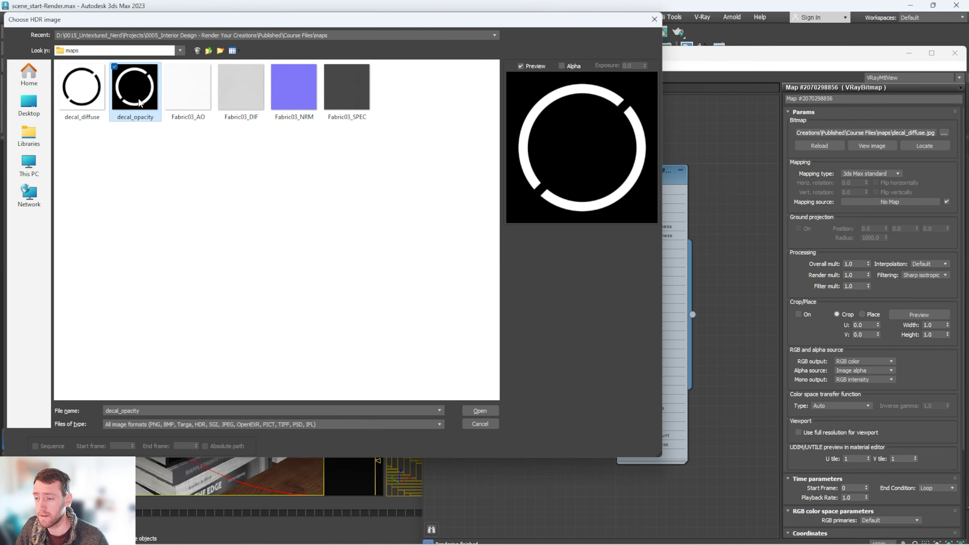
double_click(139, 103)
drag(551, 294, 618, 295)
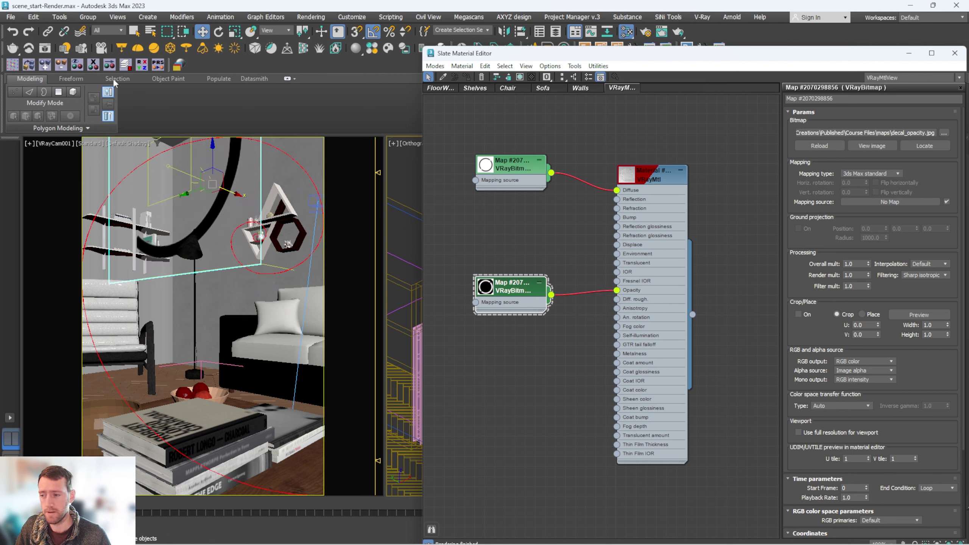
- Lower the decal on the sofa wall in the camera view and fit its aspect ratio to the material
click(44, 49)
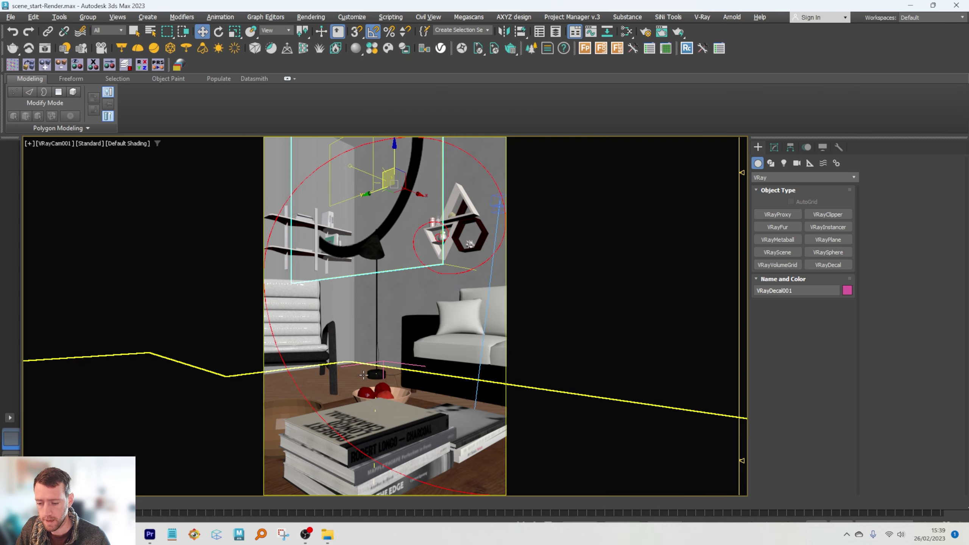
drag(392, 198, 409, 231)
click(774, 147)
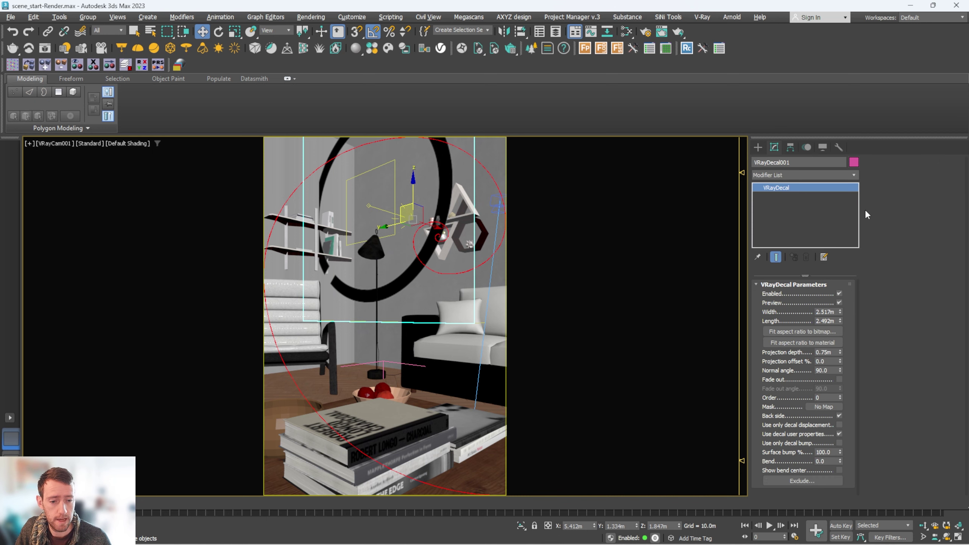
click(801, 343)
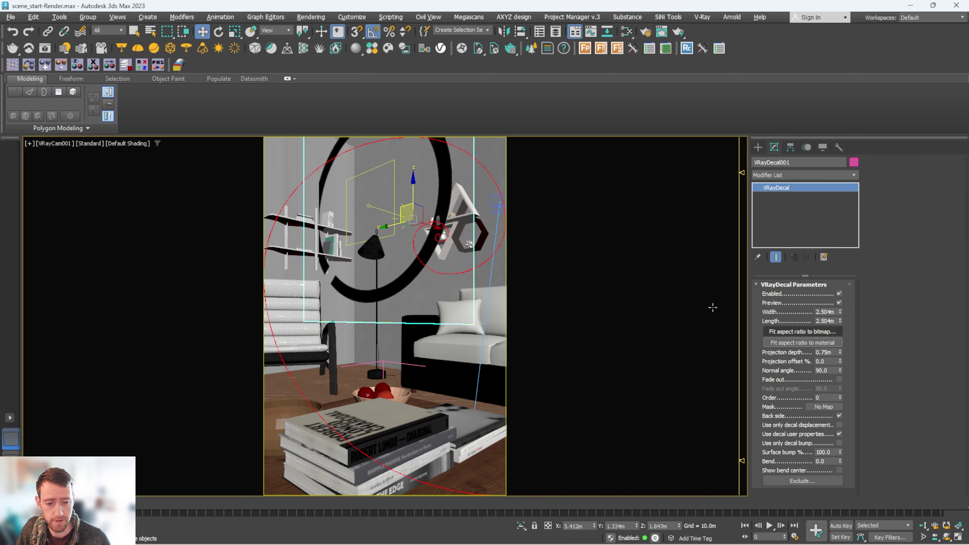
- Shift the decal on the wall and scale it down uniformly so the whole ring fits above the lamp
mouse_move(402, 205)
mouse_down()
mouse_move(412, 196)
mouse_move(413, 213)
mouse_up()
key(r)
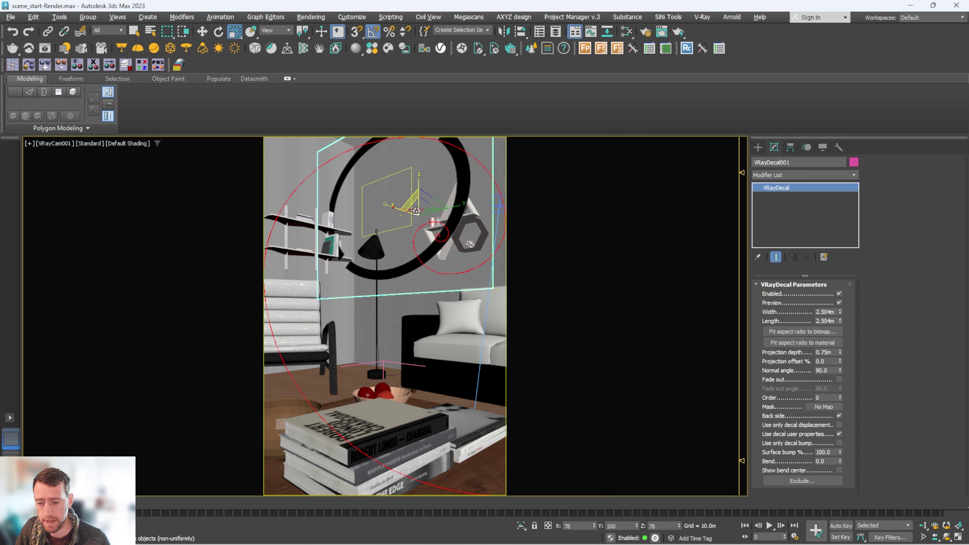
key(ctrl+z)
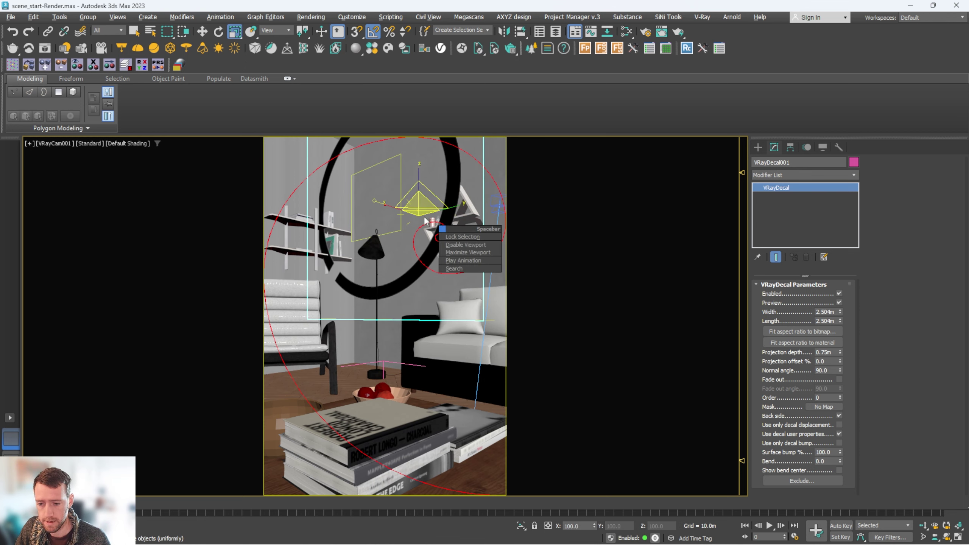
key(alt+w)
alt+middle_drag(661, 310, 679, 304)
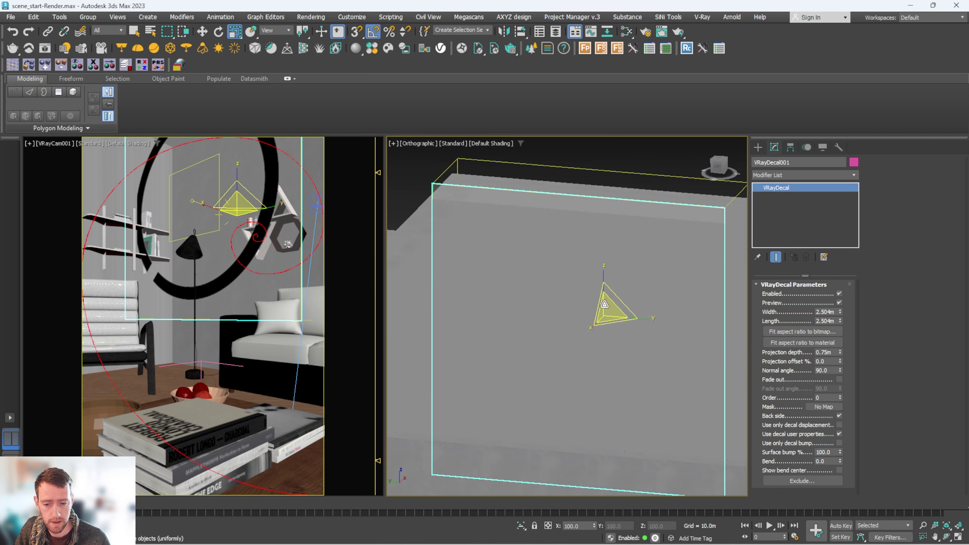
mouse_move(617, 300)
mouse_down()
mouse_move(582, 325)
mouse_move(604, 295)
mouse_up()
- Show the decal against the wall in the wireframe Top view and render the scene
key(w)
key(t)
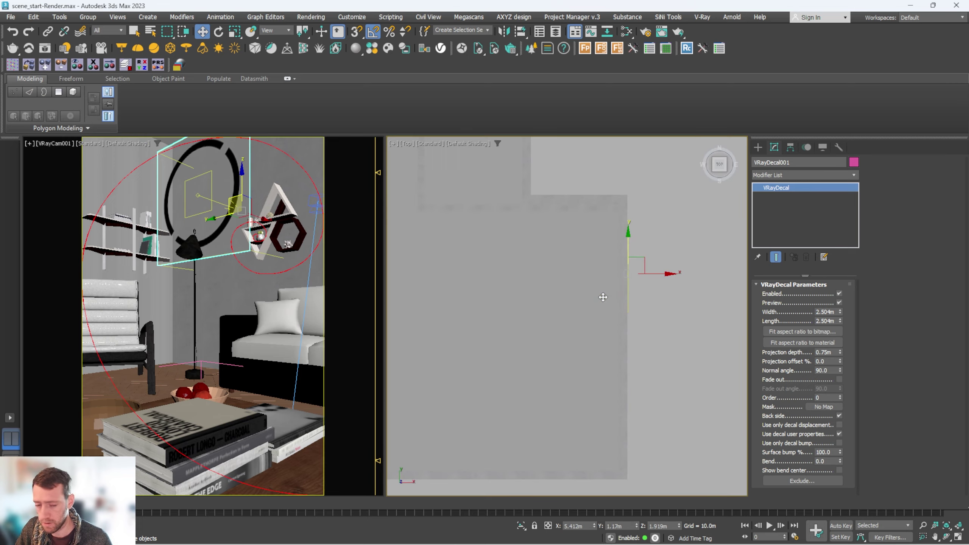
key(F3)
scroll(622, 298, up, 2)
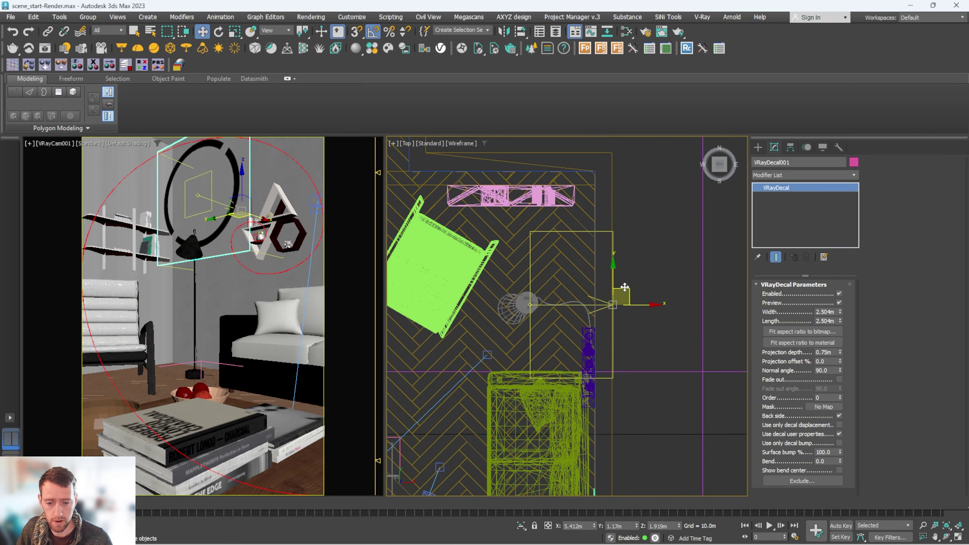
key(shift+q)
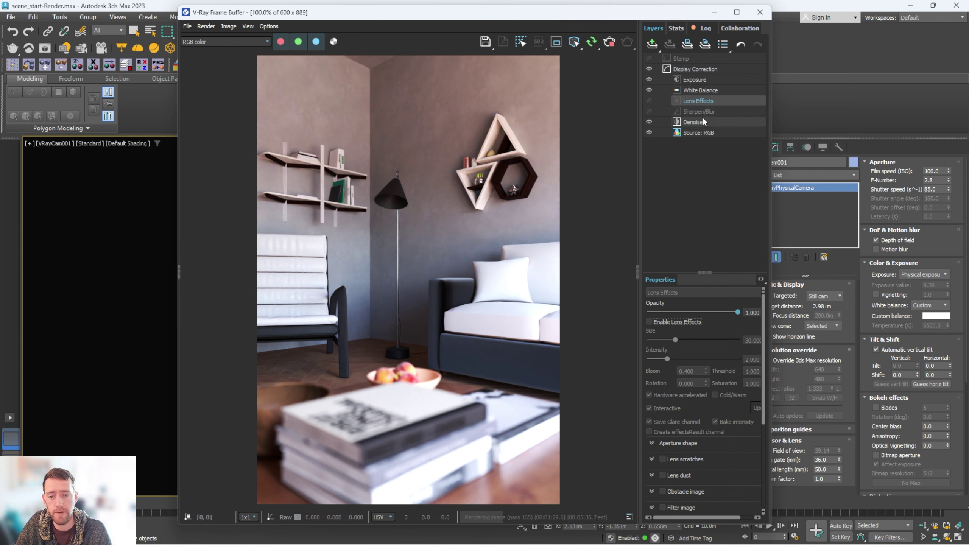
- Set the render's white balance temperature to 7500 and its exposure to about 0.192
click(693, 89)
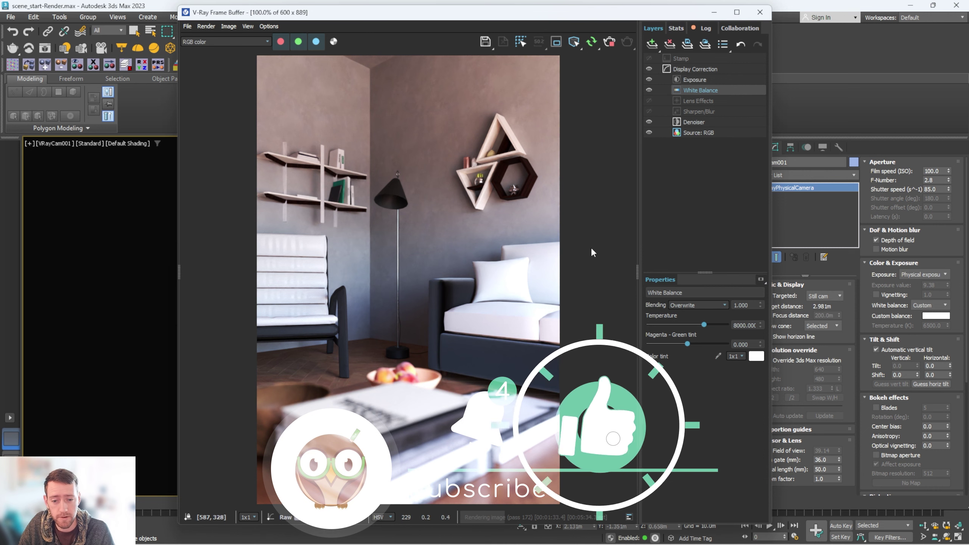
double_click(737, 325)
text(7500)
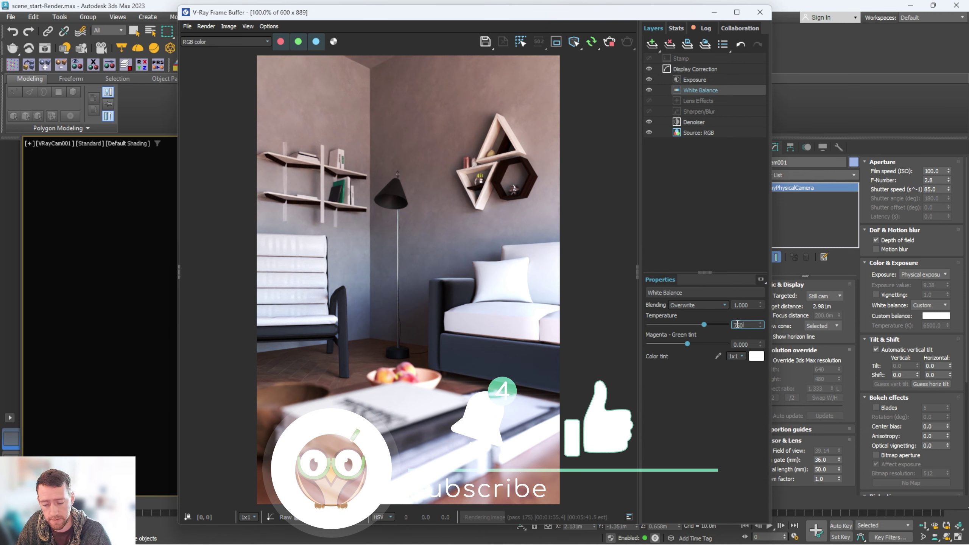
key(Return)
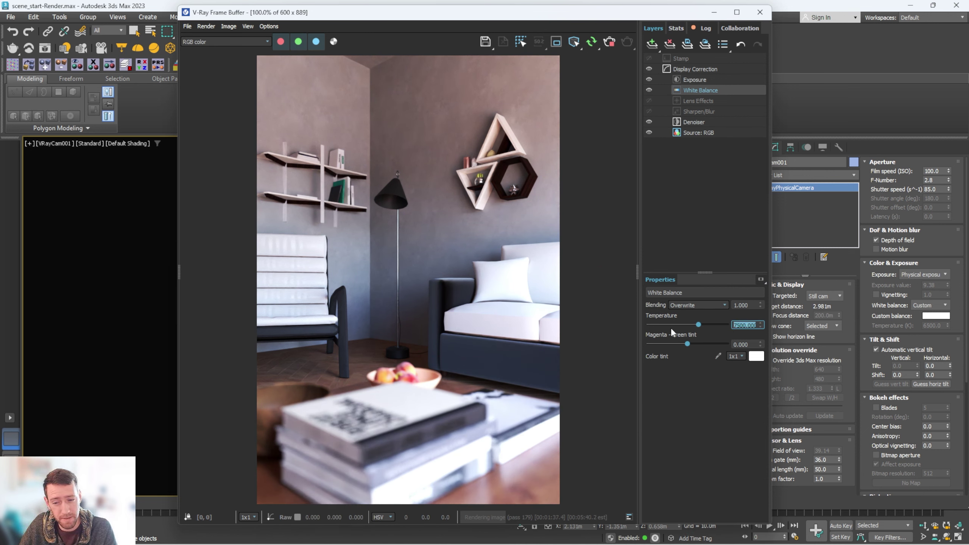
click(706, 81)
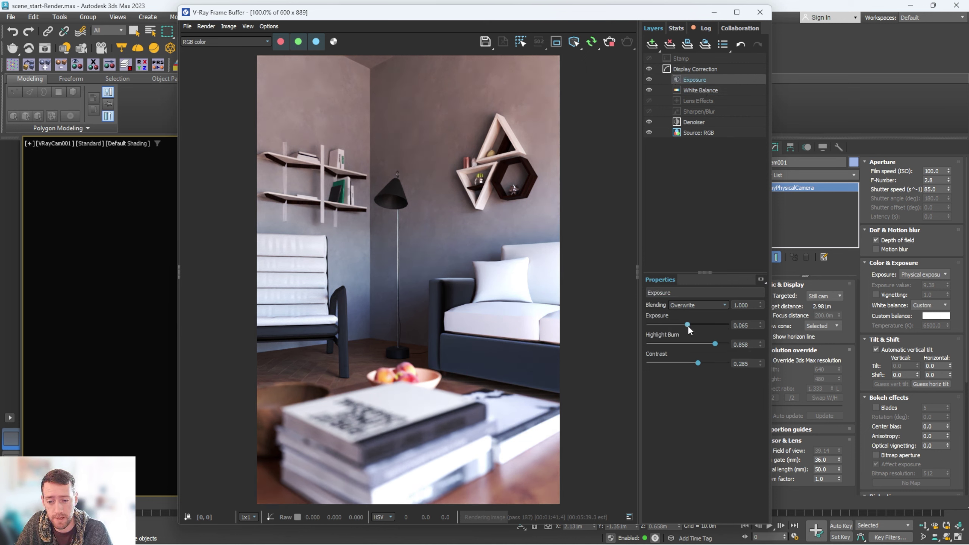
drag(688, 325, 689, 327)
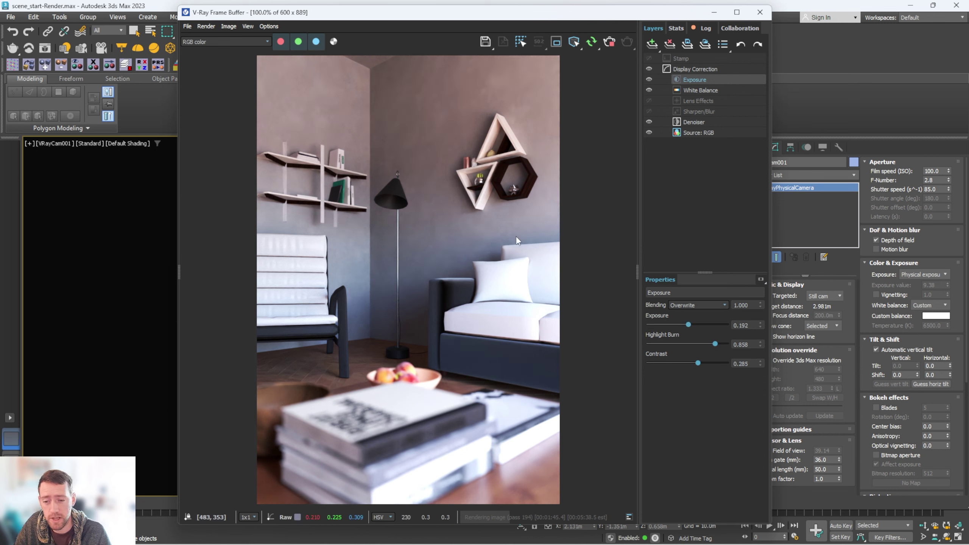
- Enable lens effects on the render and set their intensity to about 6.2
click(692, 105)
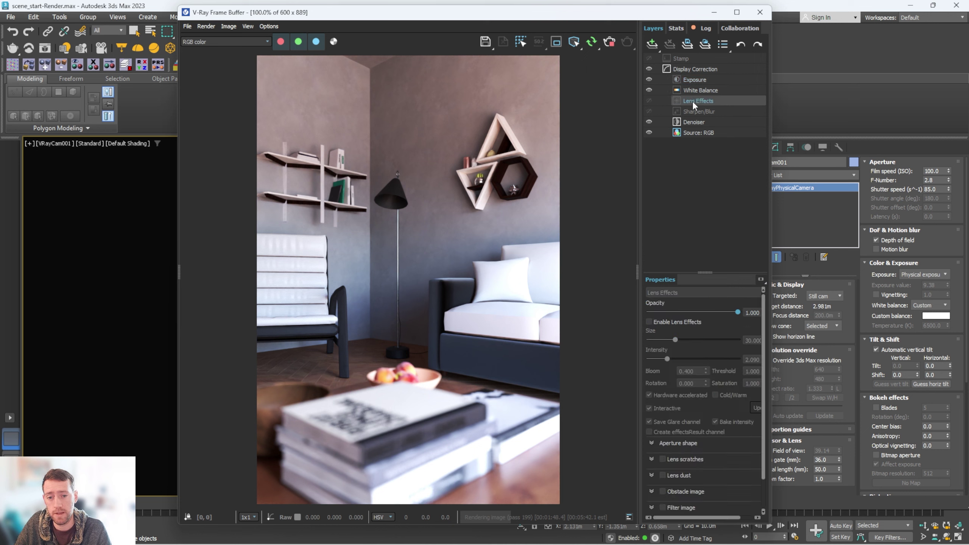
click(665, 321)
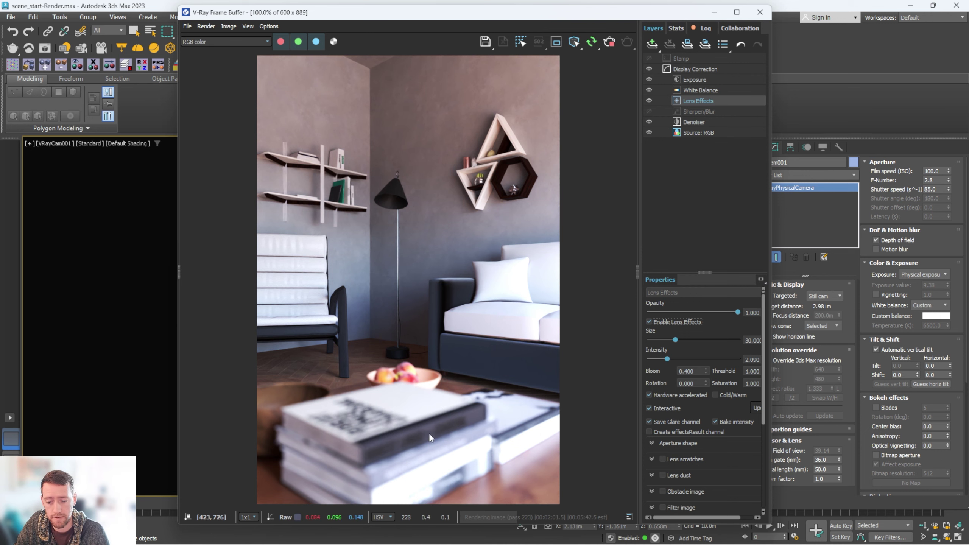
scroll(542, 464, up, 2)
middle_drag(544, 371, 543, 342)
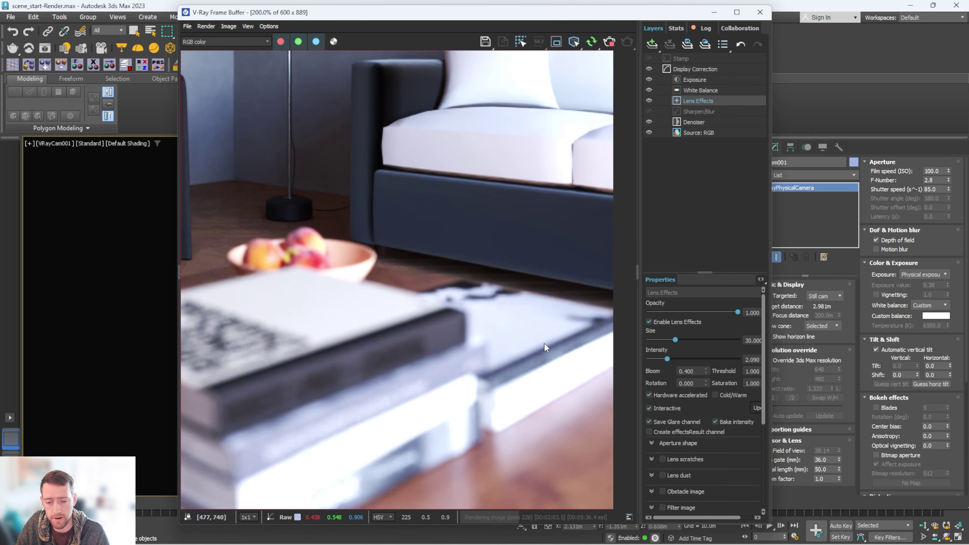
click(648, 321)
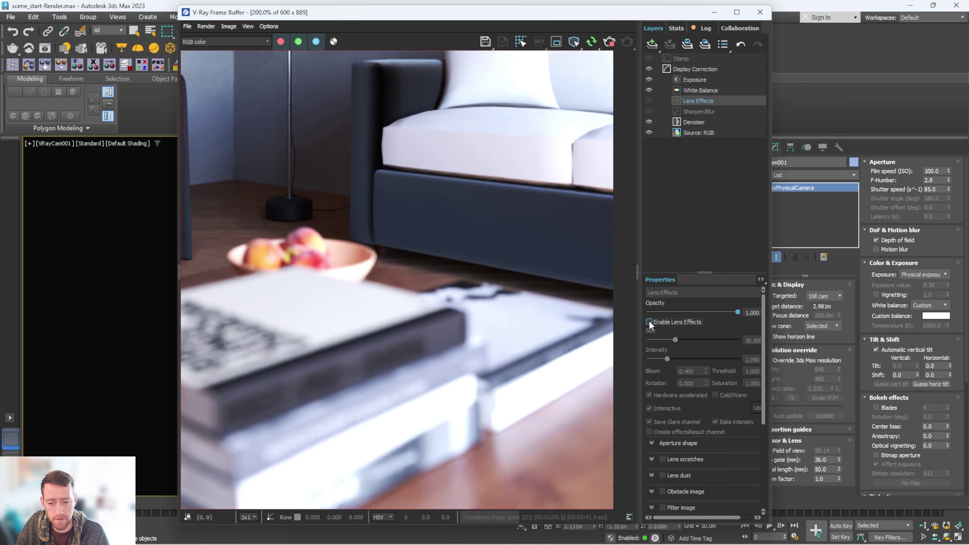
click(648, 321)
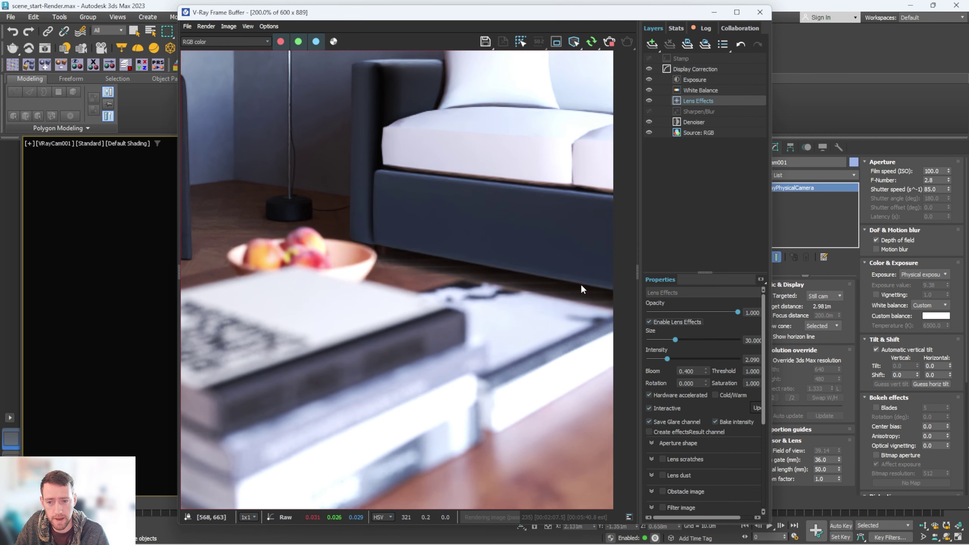
drag(667, 359, 704, 360)
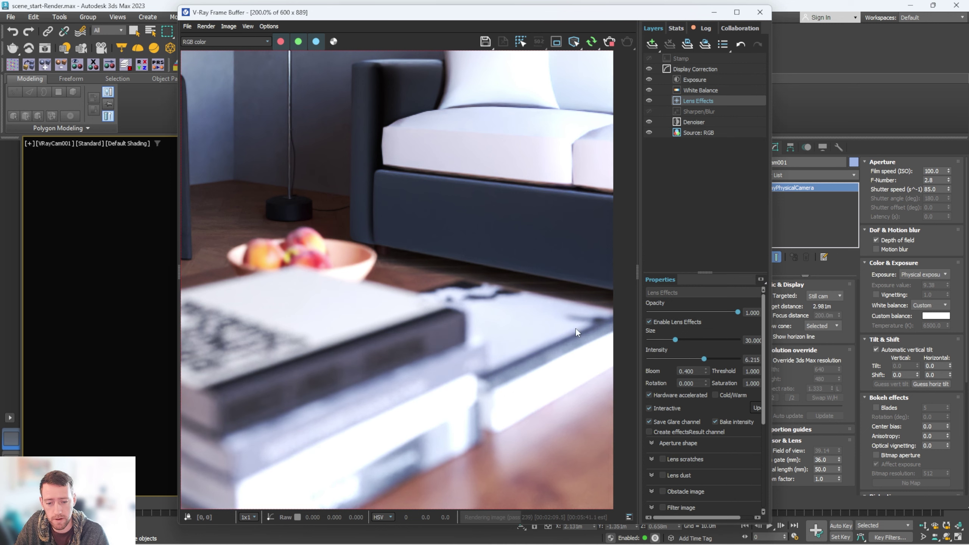
- Compare the render with and without lens effects, leaving them enabled
click(648, 321)
click(648, 322)
click(648, 322)
click(648, 321)
scroll(410, 266, down, 4)
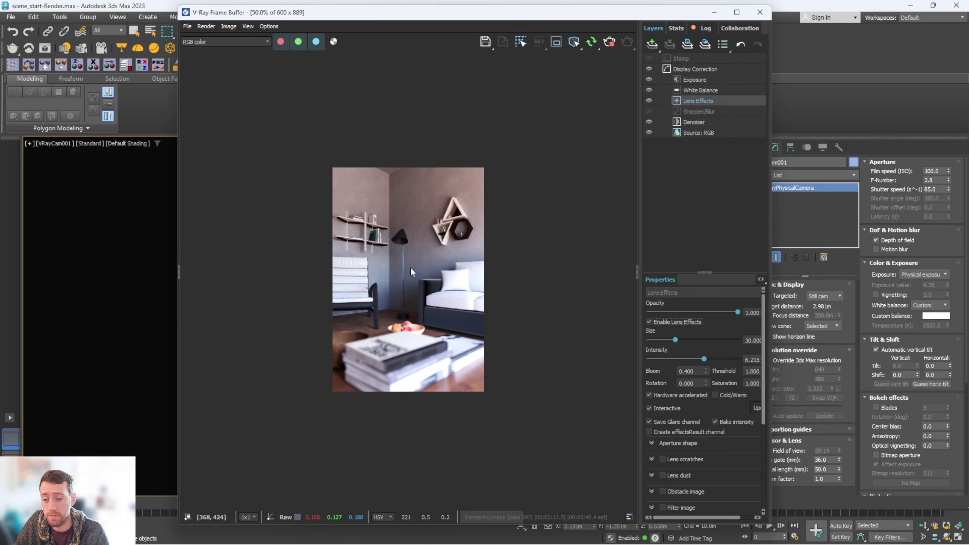
- Compare the floor lamp's pole up close with and without lens effects, leaving lens effects enabled
scroll(335, 259, up, 4)
scroll(446, 250, up, 2)
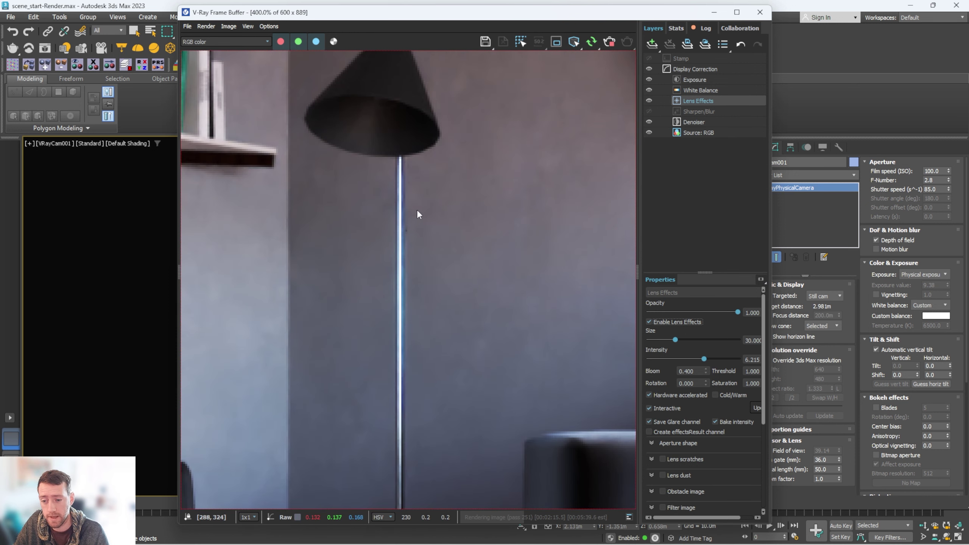
click(649, 322)
click(649, 322)
click(649, 322)
click(649, 322)
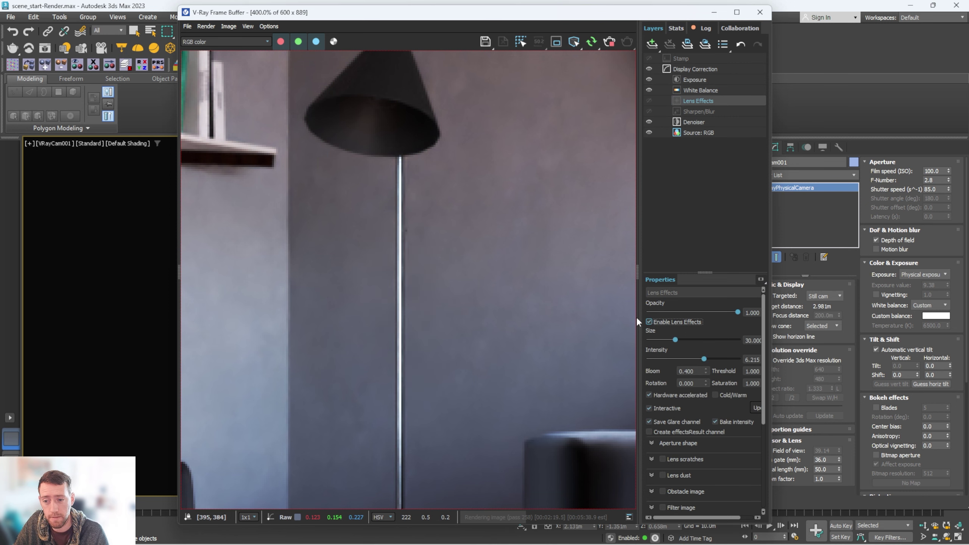
scroll(479, 280, down, 4)
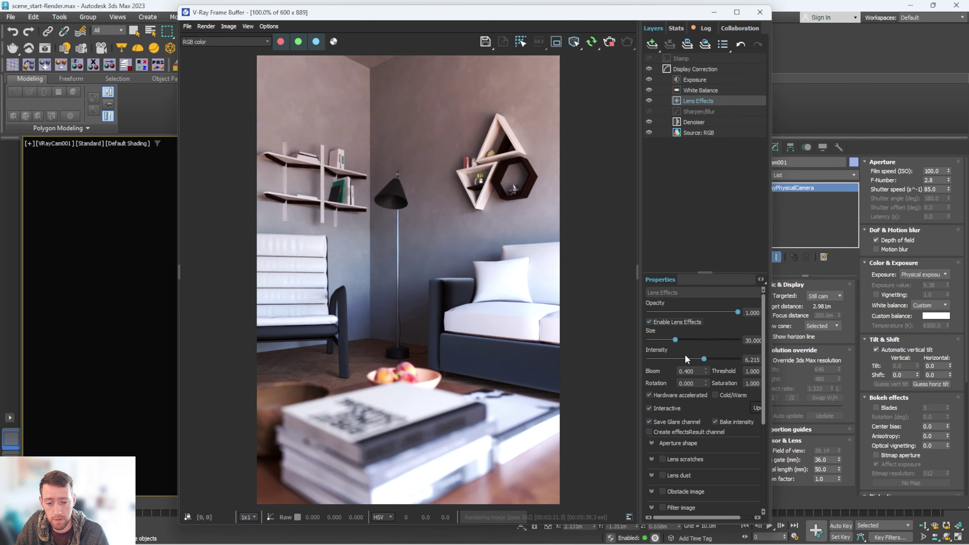
- Lower the lens effects intensity to about 2.09 and enable creation of the effectsResult channel
drag(681, 359, 667, 359)
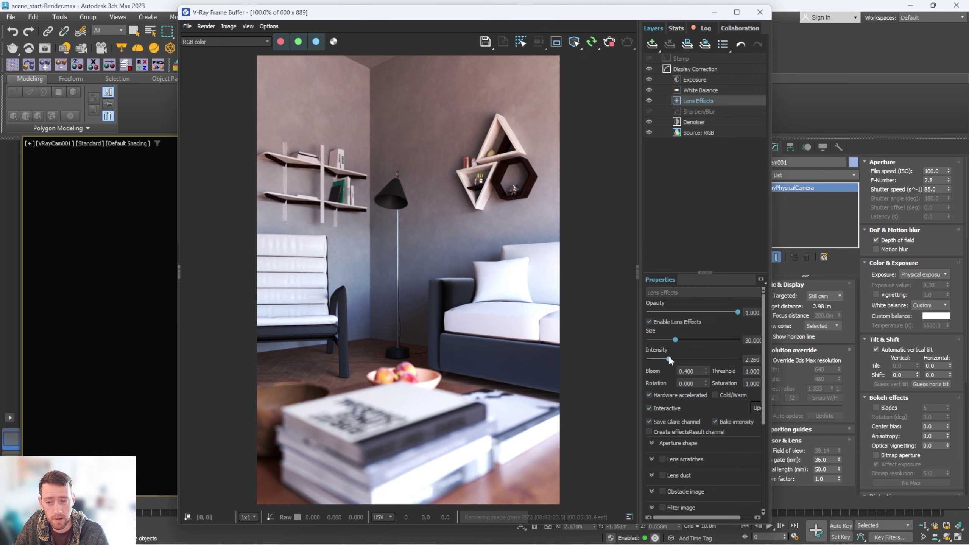
click(671, 433)
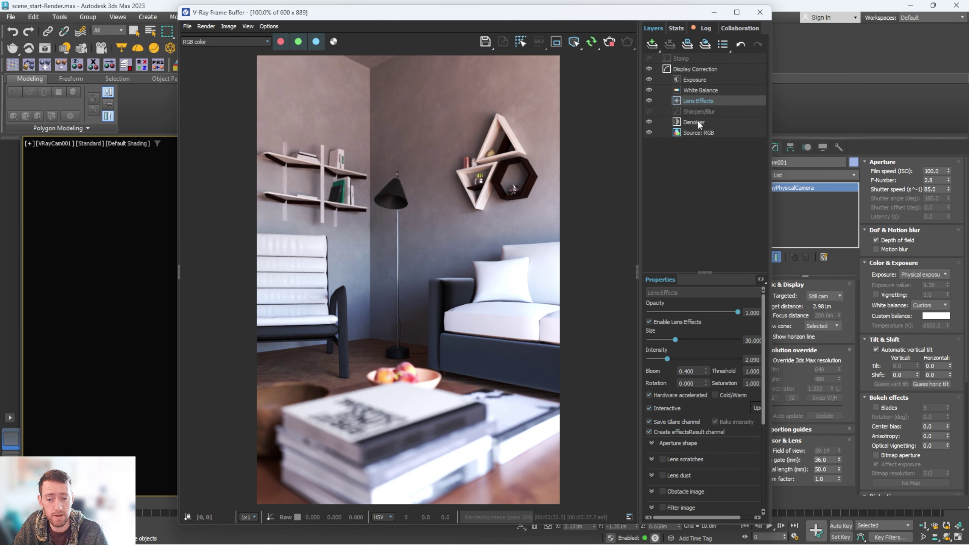
- Review the correction layers available for the render without adding one, and stop the interactive rendering
click(651, 44)
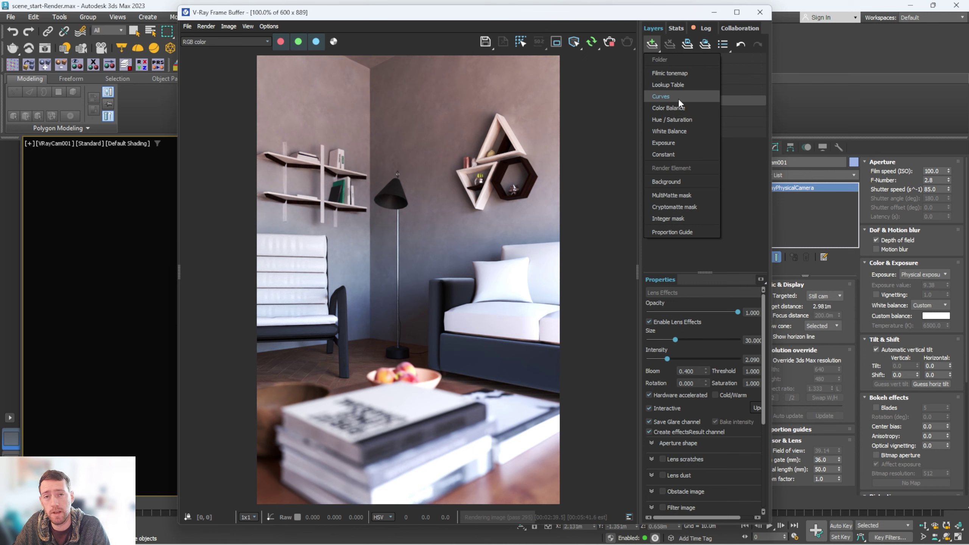
click(741, 162)
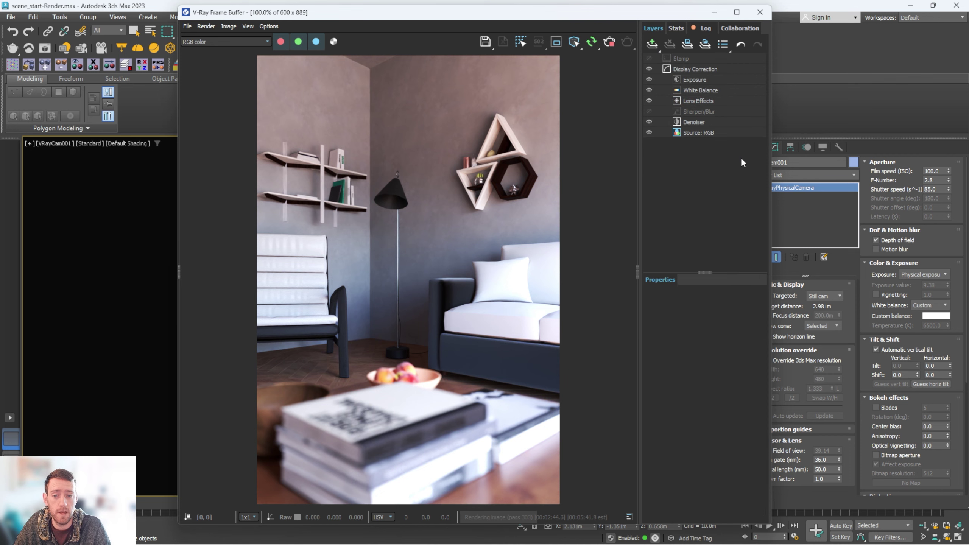
click(609, 42)
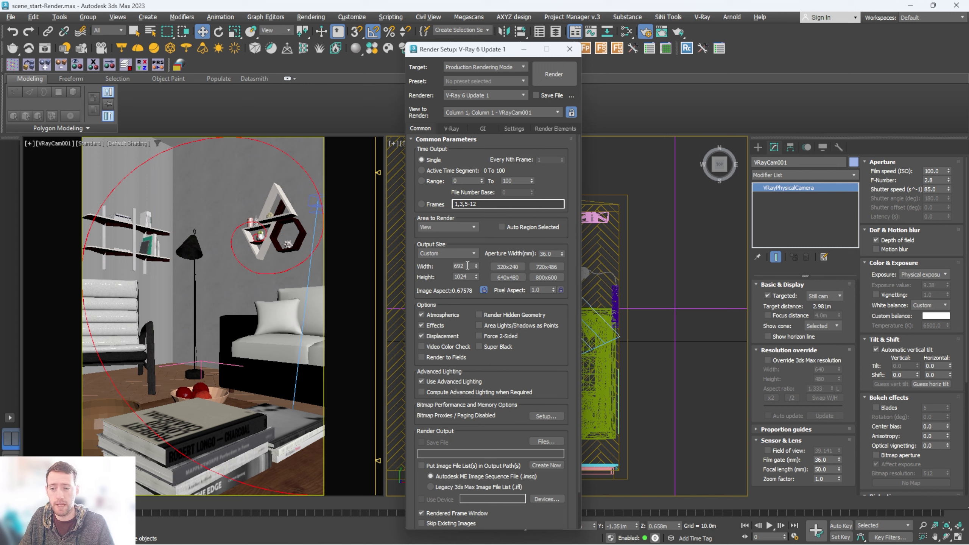
- Set the render output height to 2000 pixels in the render setup
click(465, 132)
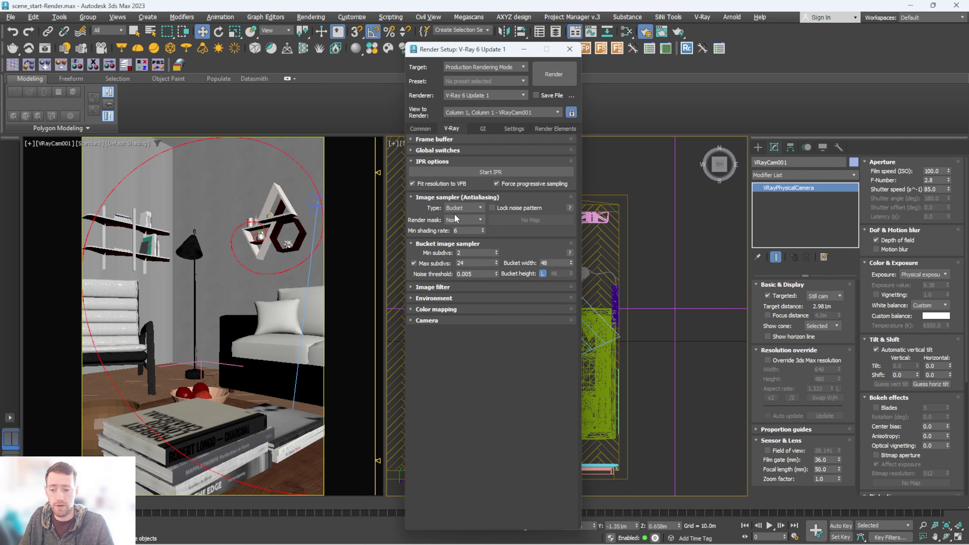
click(428, 129)
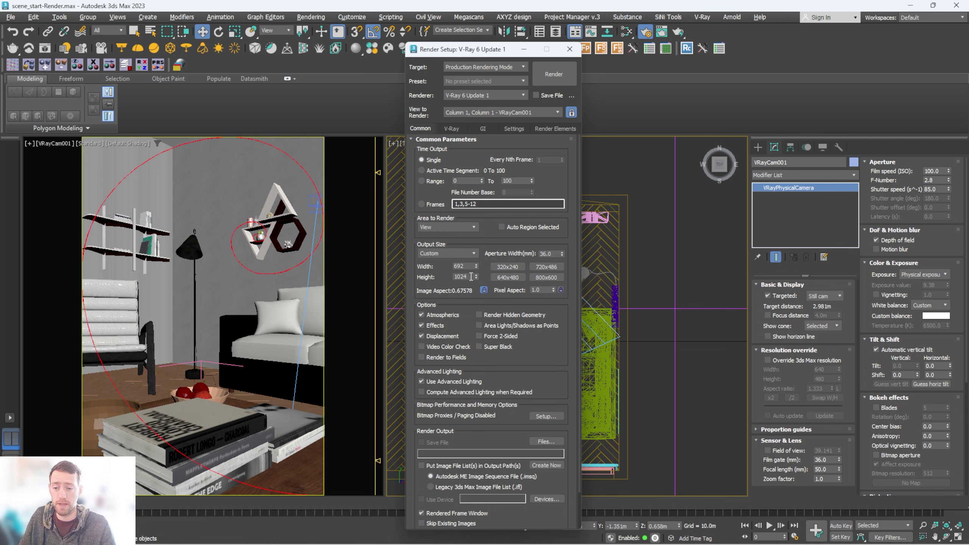
double_click(472, 277)
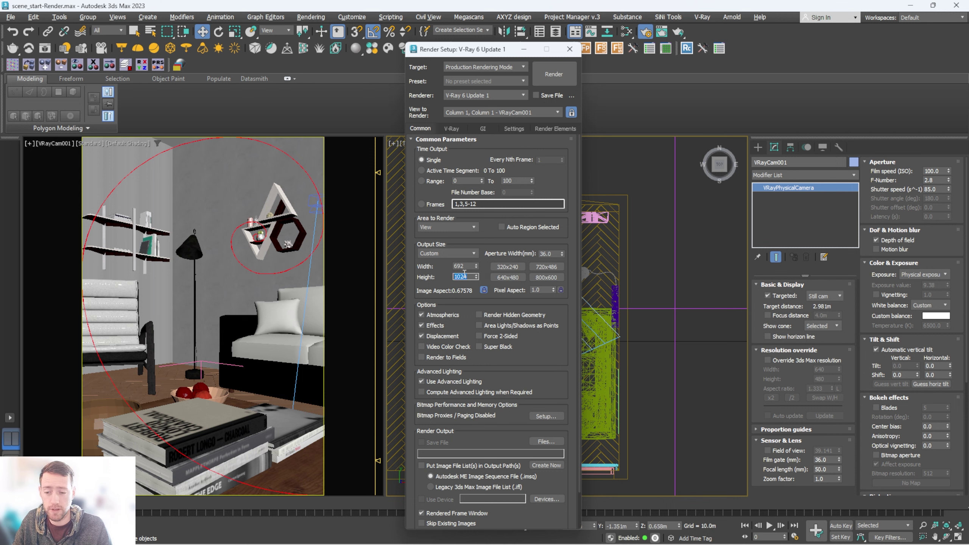
drag(477, 279, 475, 219)
double_click(464, 278)
text(2000)
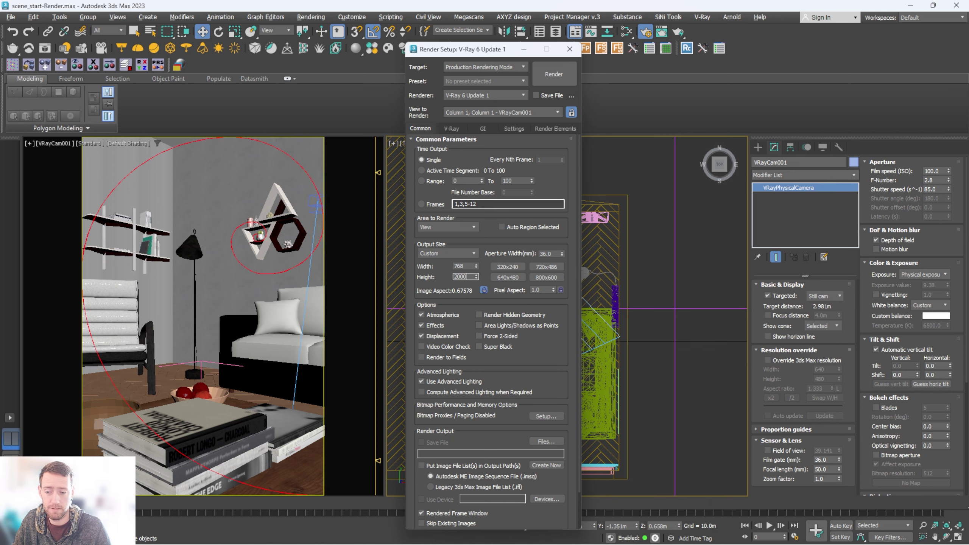
key(Return)
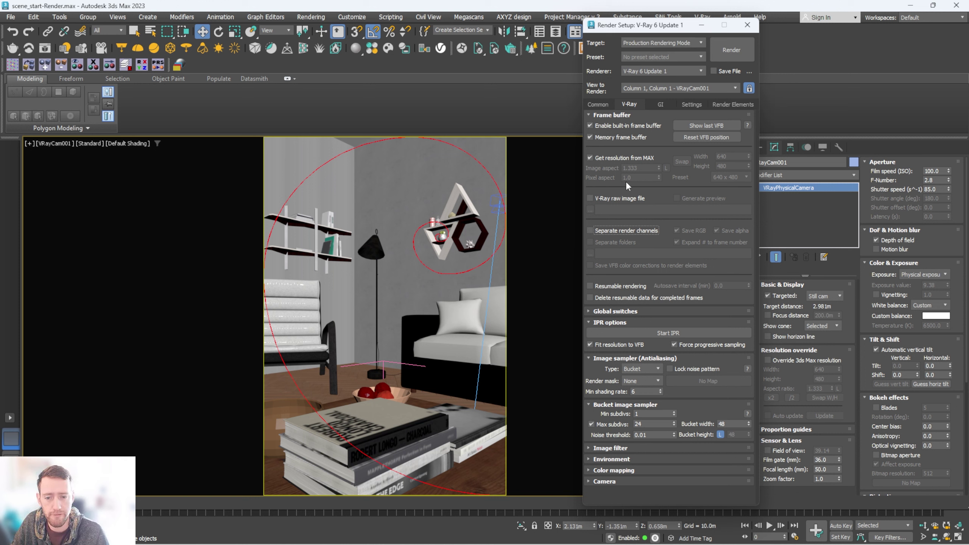
- Enable separate render channels and name their output file MaxScene in the Renders folder
click(590, 230)
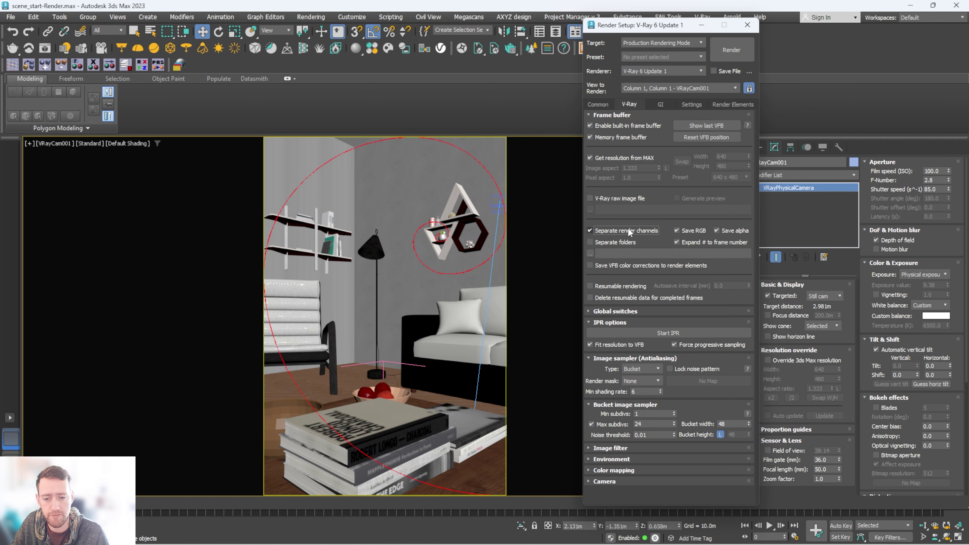
click(592, 254)
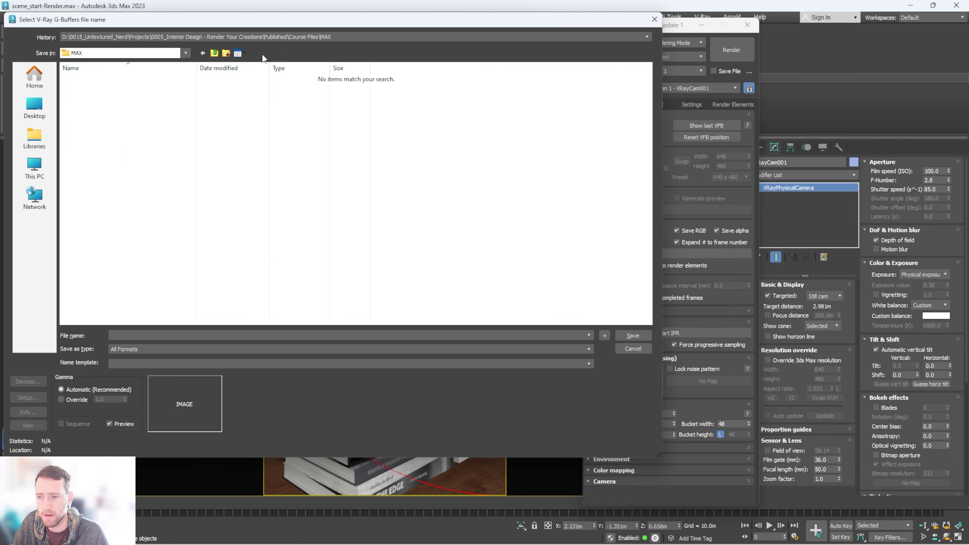
click(214, 53)
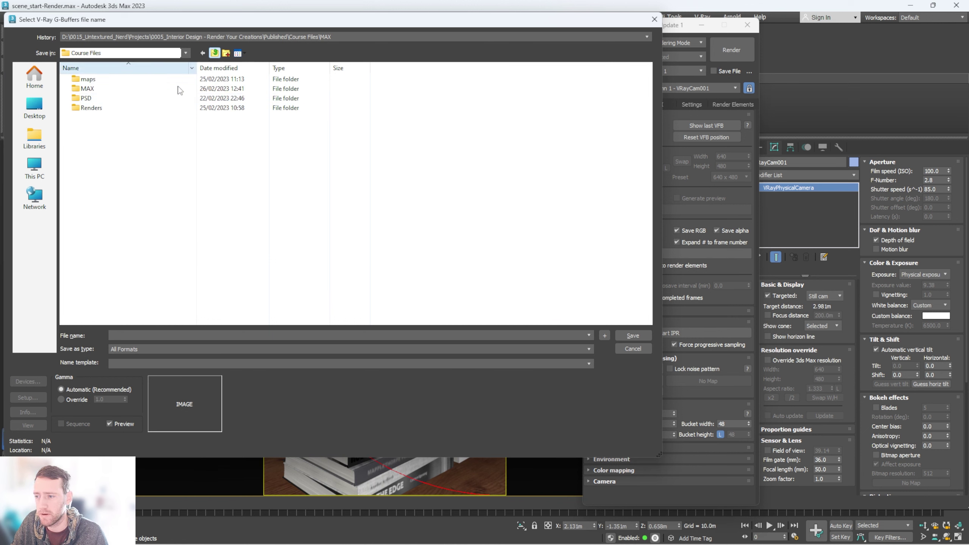
double_click(91, 107)
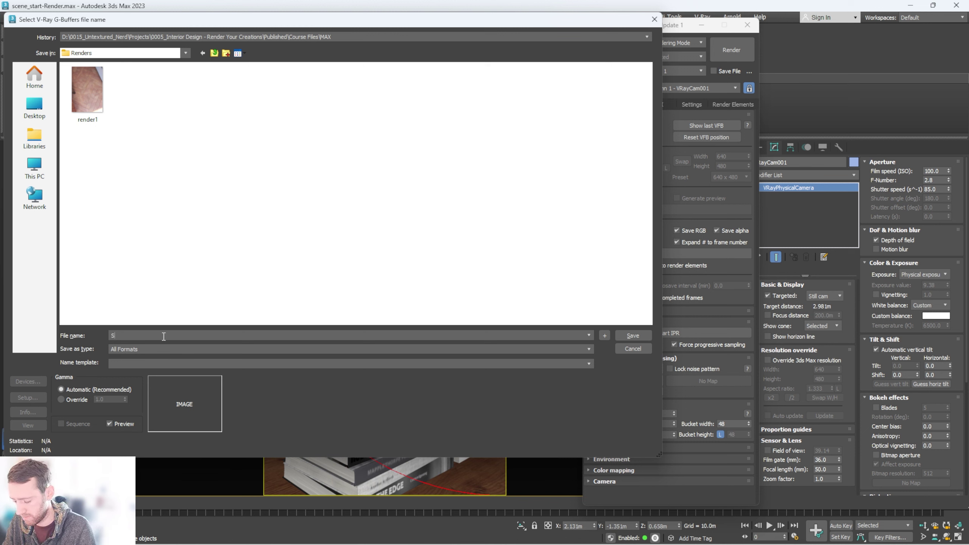
text(MaxScene)
- Save the render channels file as a TIF image with 16-bit color and no compression
click(171, 348)
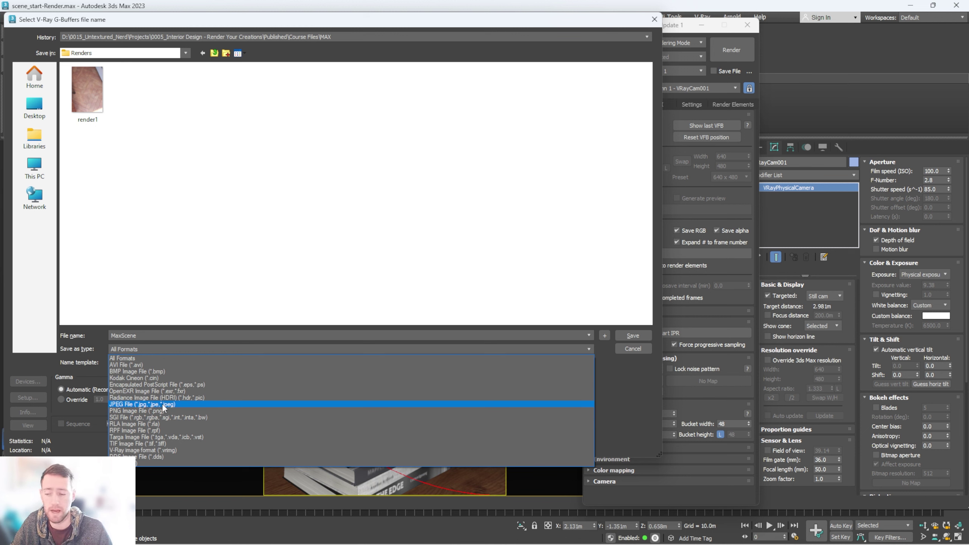
click(144, 443)
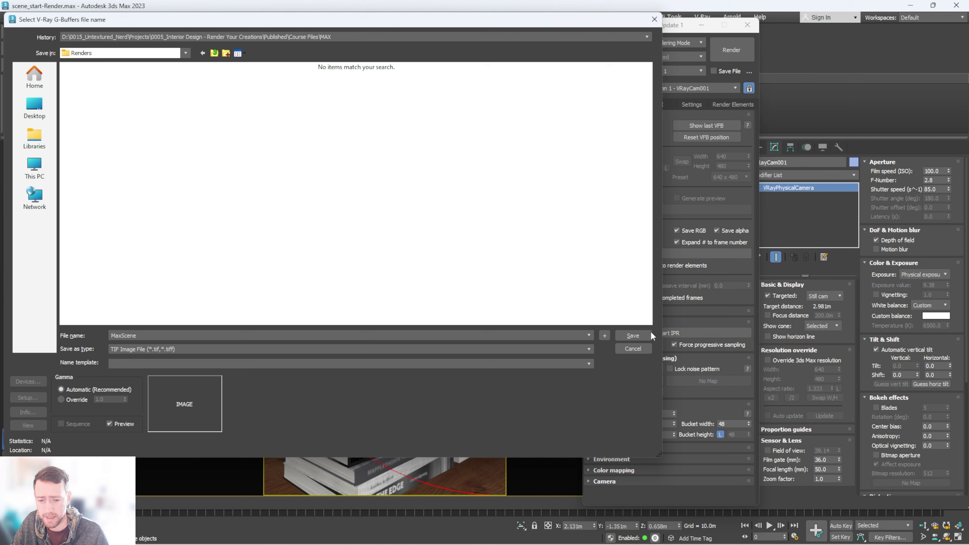
click(635, 334)
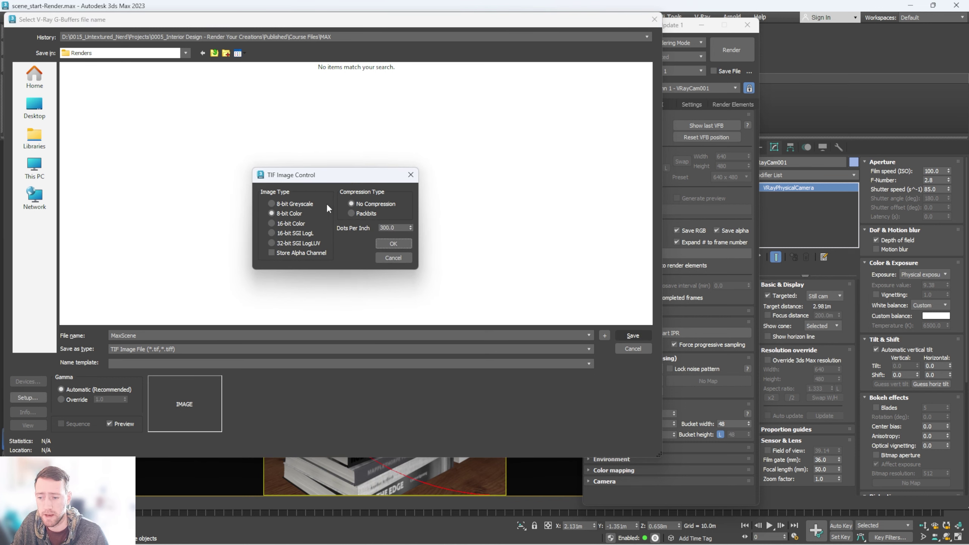
click(291, 224)
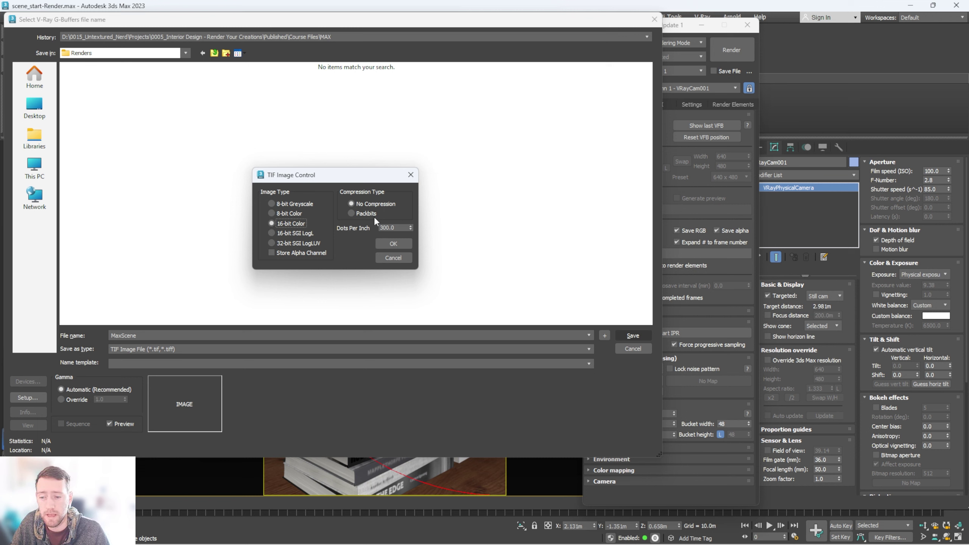
click(393, 243)
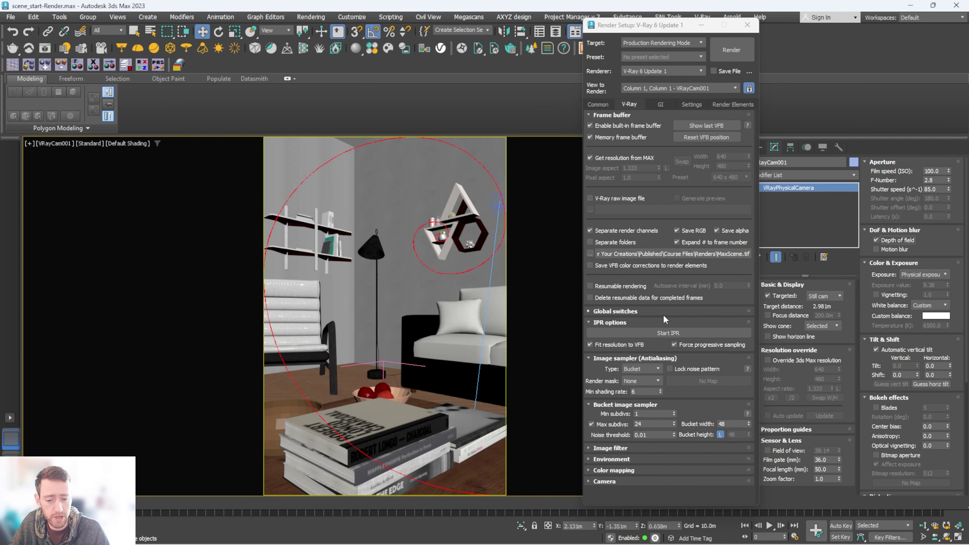
- Set the bucket image sampler's minimum subdivs to 2 and its noise threshold to 0.005
click(635, 114)
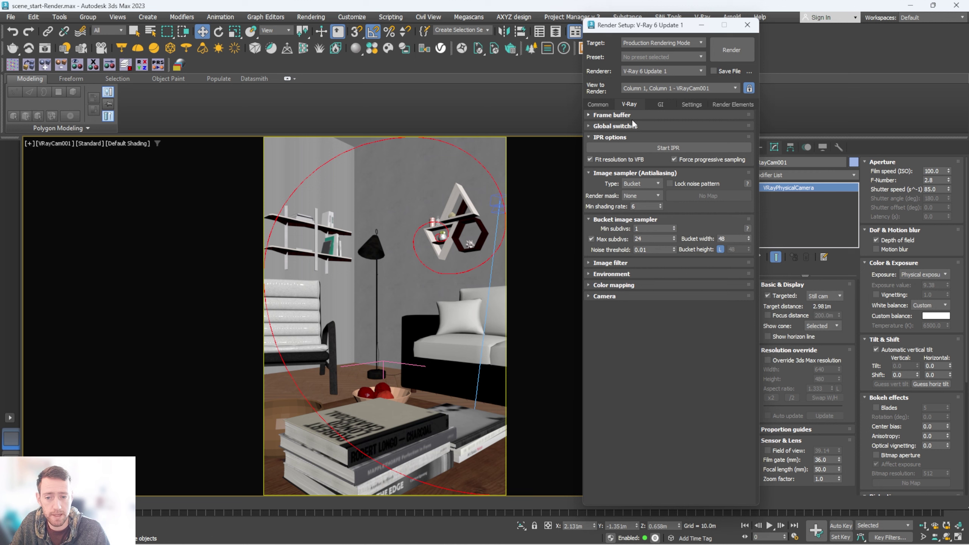
click(647, 189)
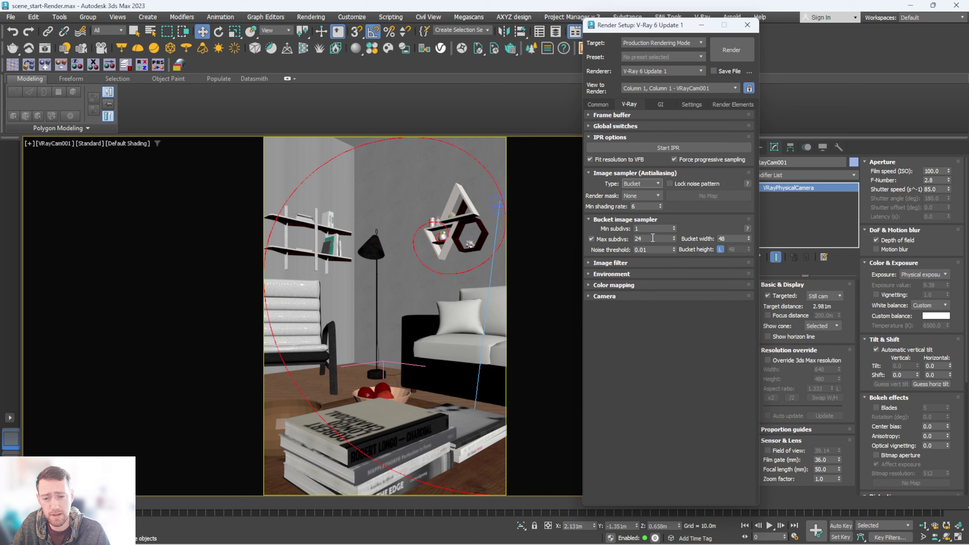
mouse_move(652, 239)
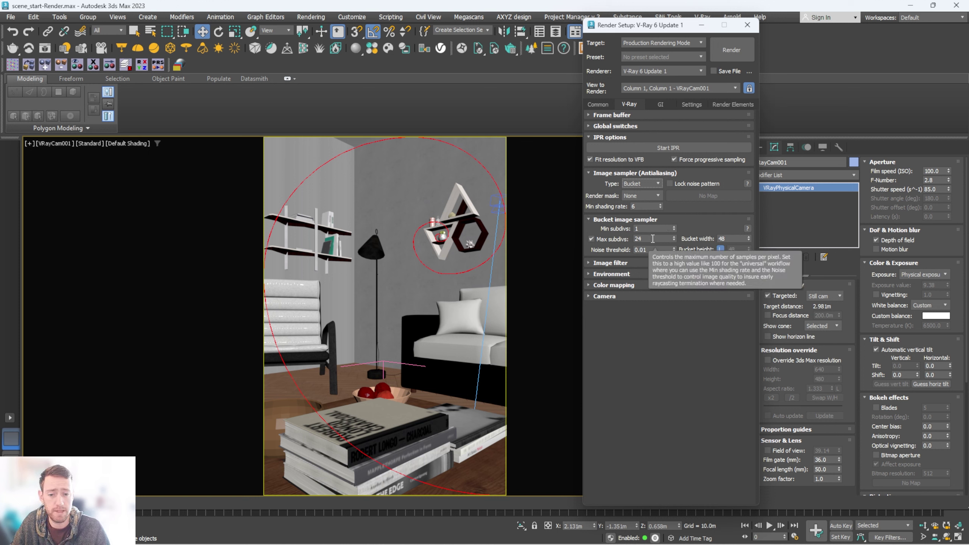
double_click(652, 228)
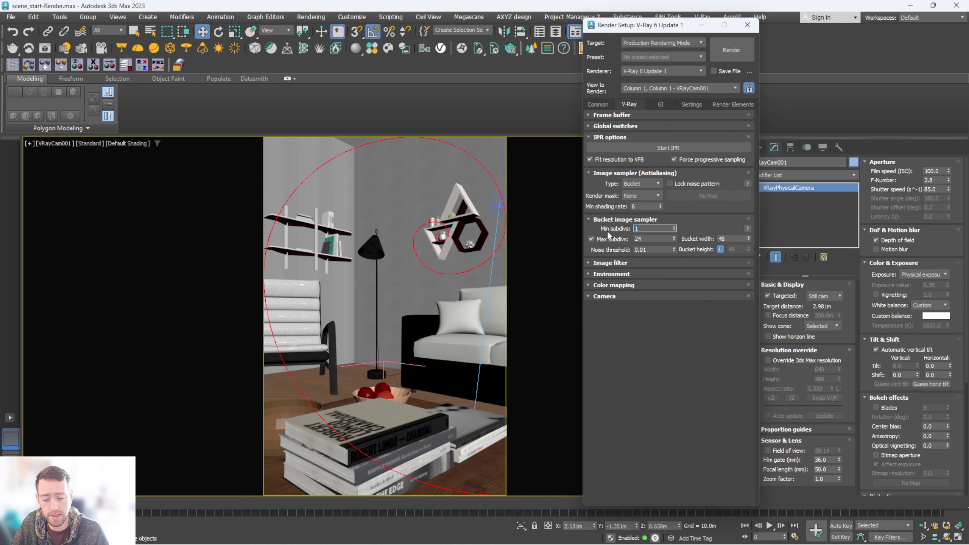
click(651, 238)
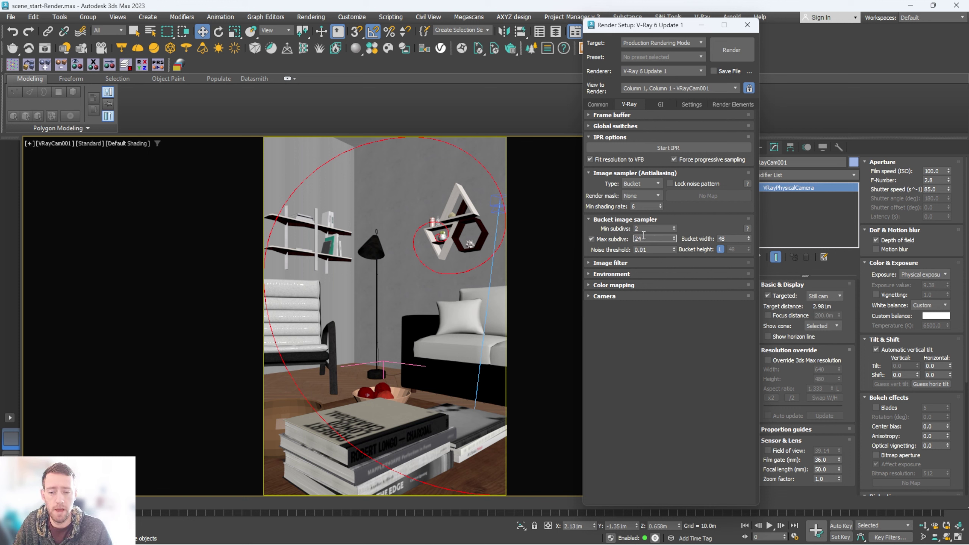
drag(650, 249, 616, 253)
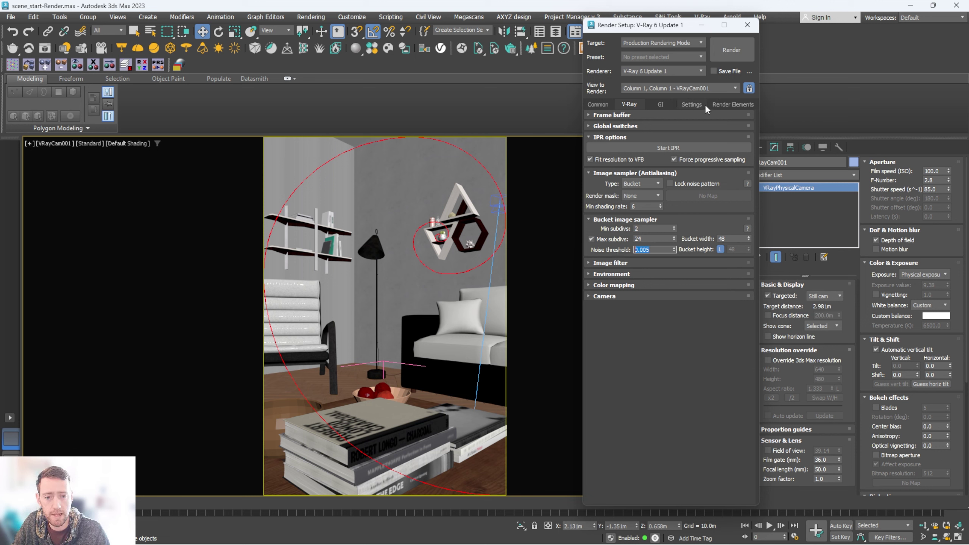
- Try the NVIDIA AI denoiser as the VRayDenoiser engine and switch back to Intel Open Image Denoise
click(720, 105)
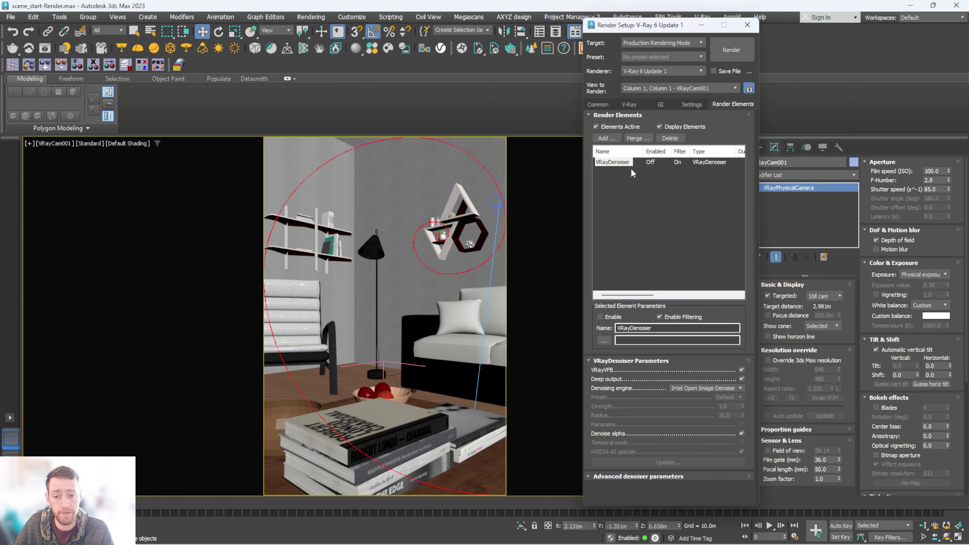
click(735, 385)
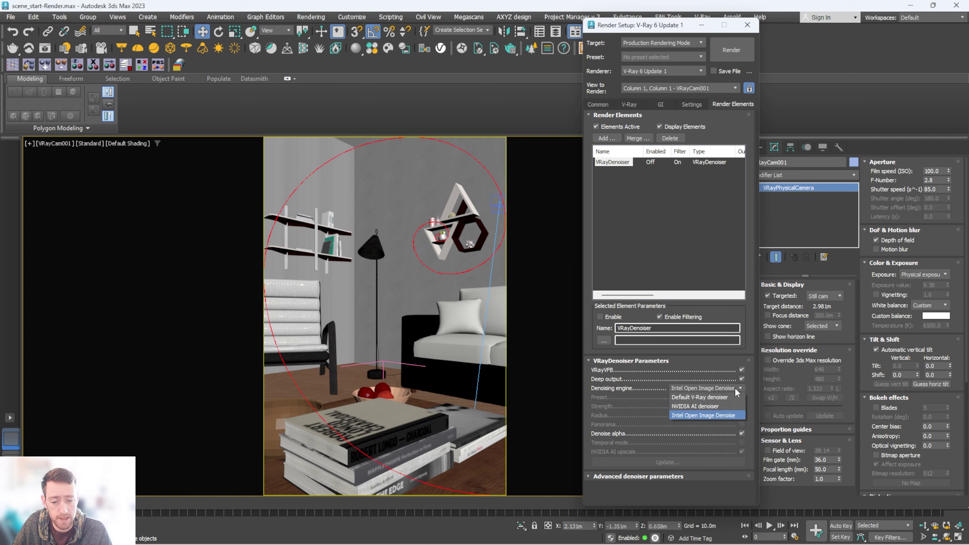
click(734, 388)
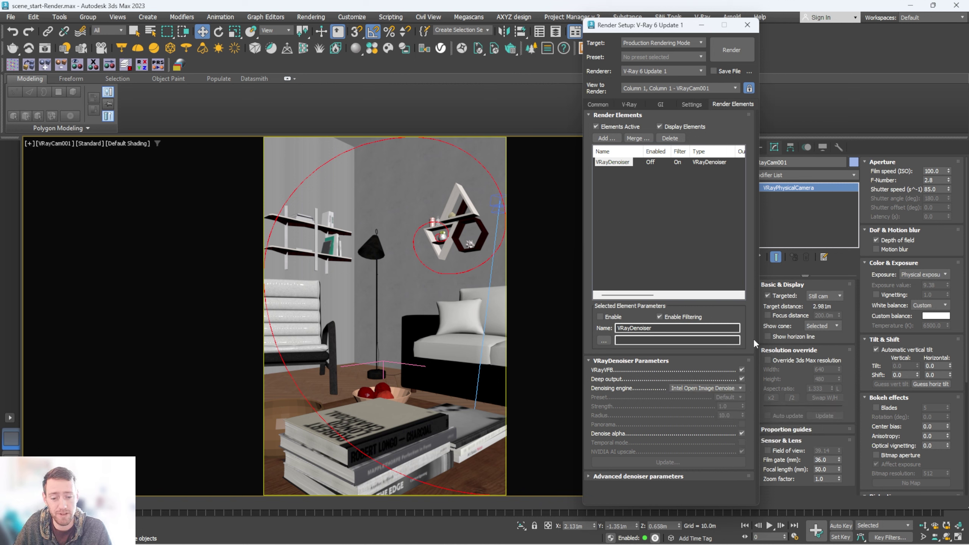
click(733, 388)
click(704, 407)
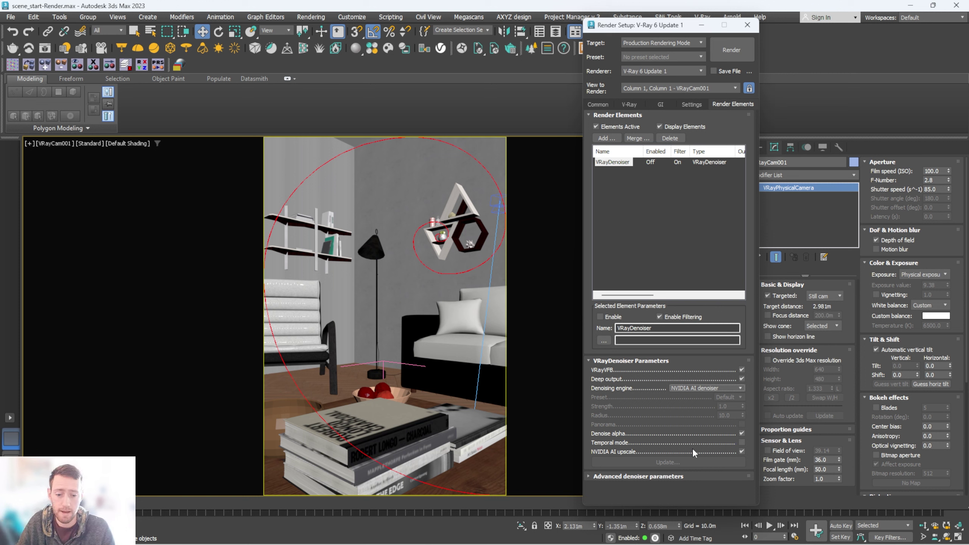
click(739, 388)
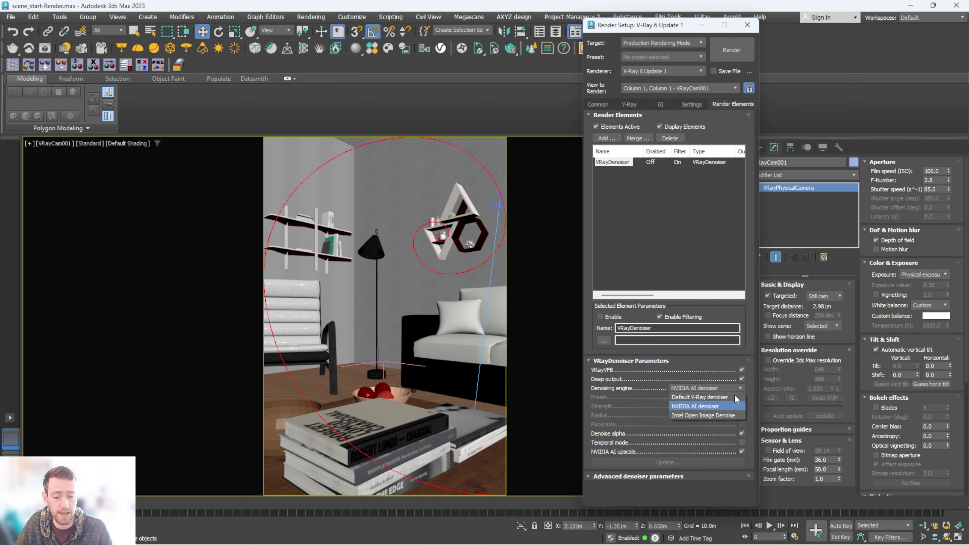
click(716, 415)
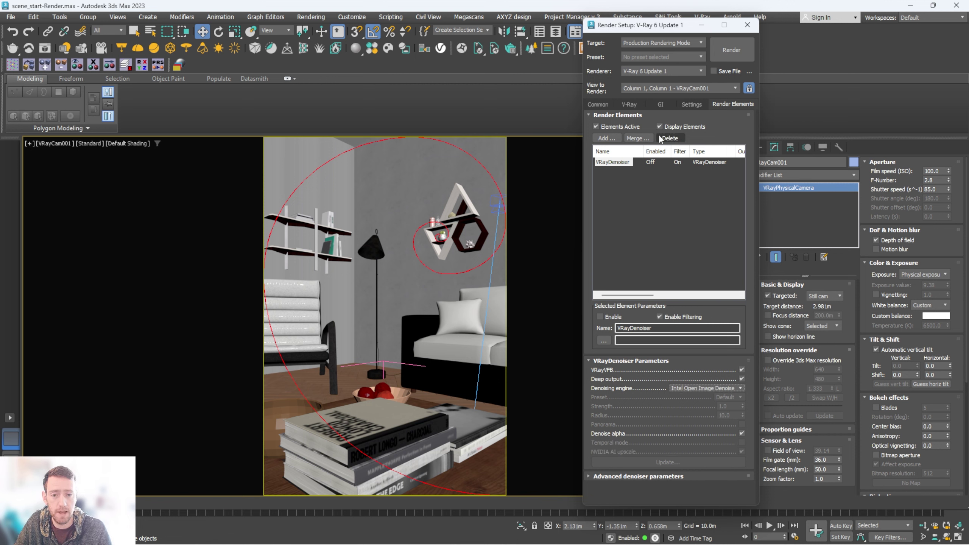
- Add the VRayAO, VRayBackToBeauty, VRayRenderID, VRayWireColor and VRayZDepth render elements and set the Zdepth max to 15 m
click(607, 138)
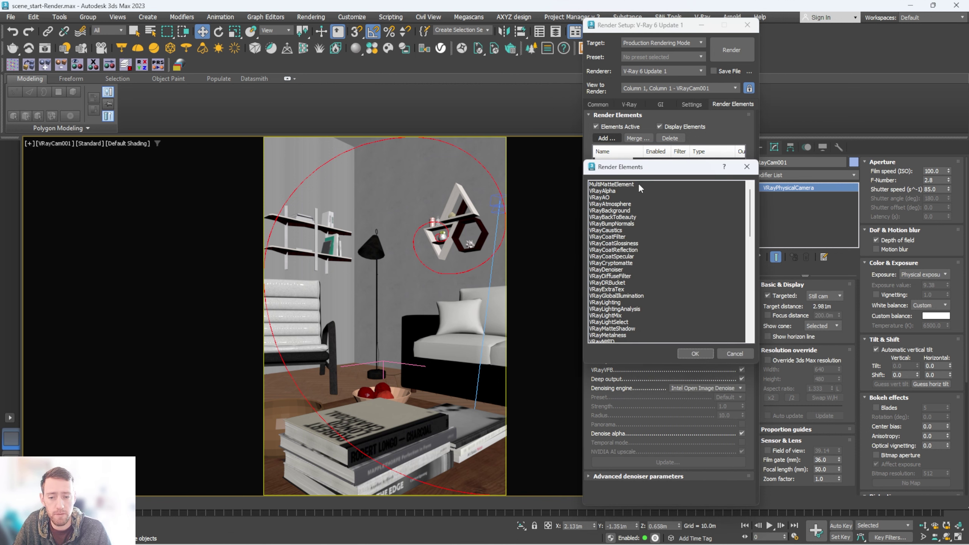
click(602, 197)
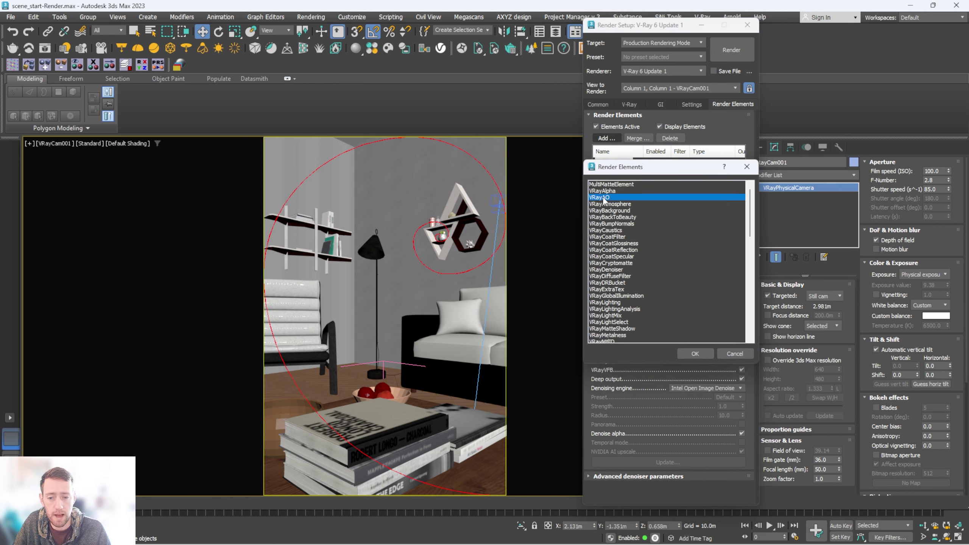
ctrl+click(644, 216)
scroll(652, 245, down, 15)
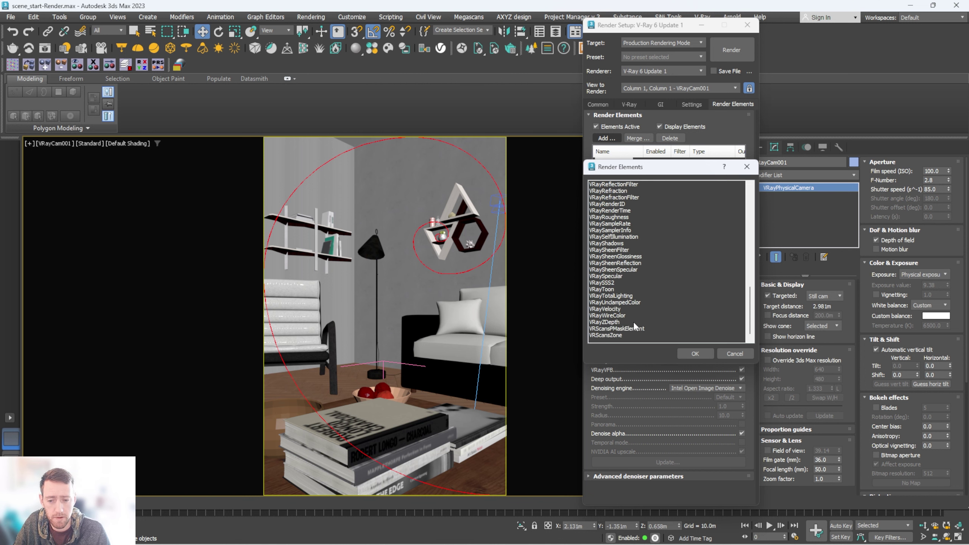
ctrl+click(612, 322)
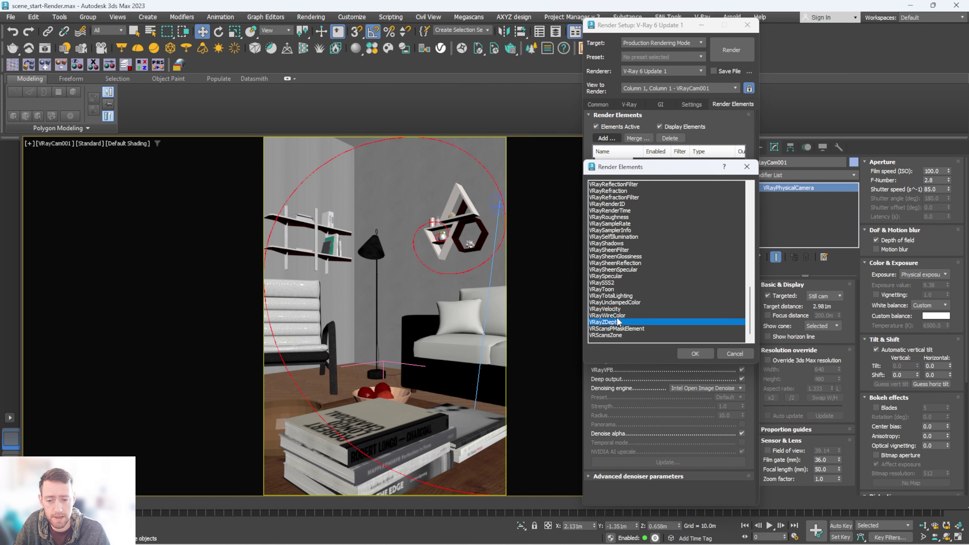
scroll(625, 297, up, 3)
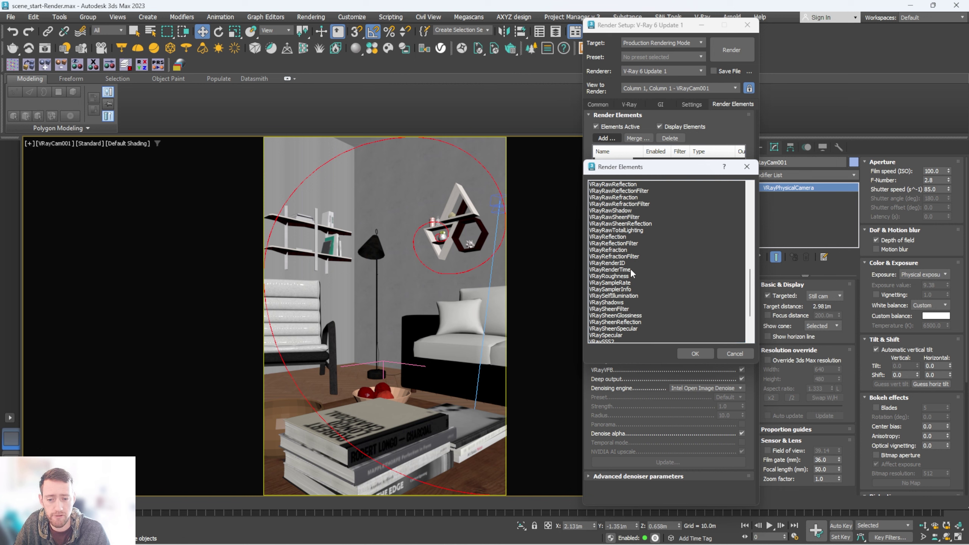
ctrl+click(610, 263)
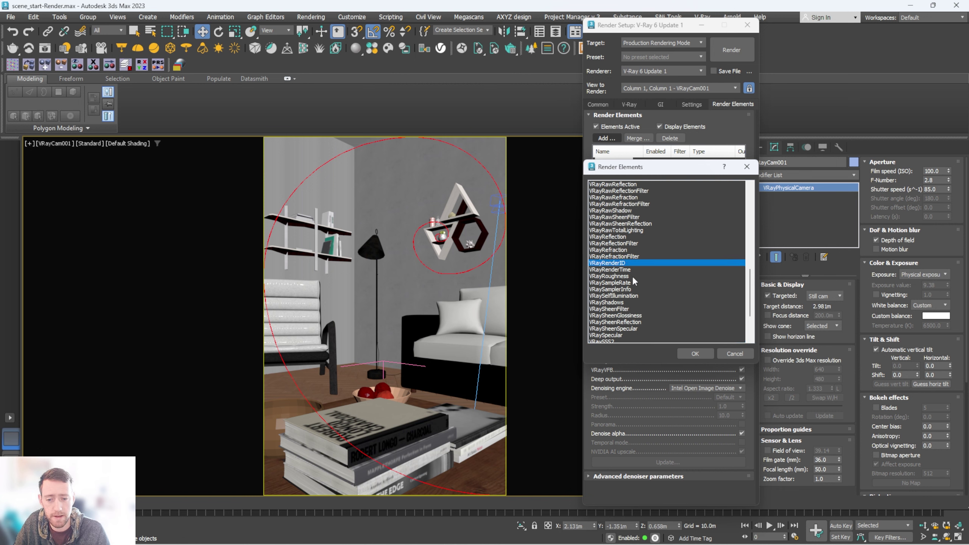
click(695, 353)
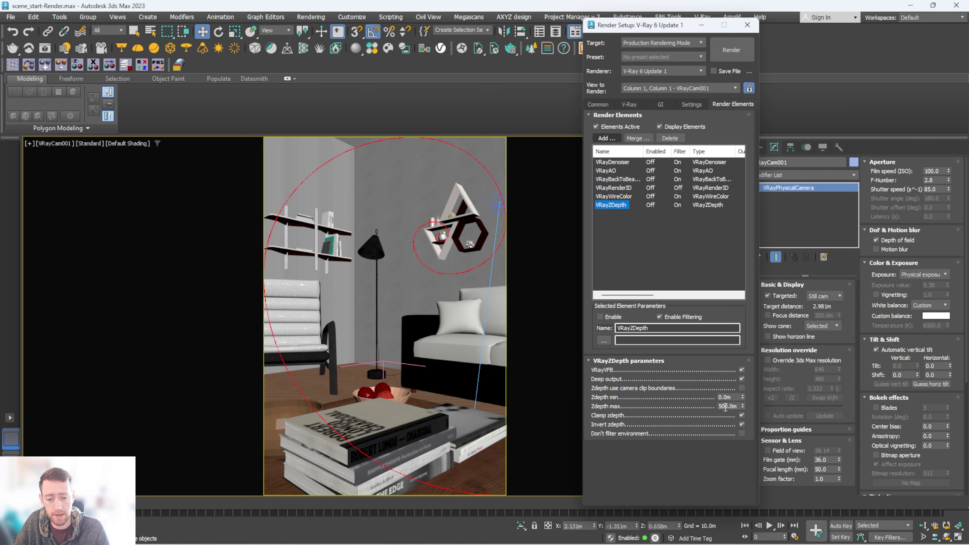
click(725, 407)
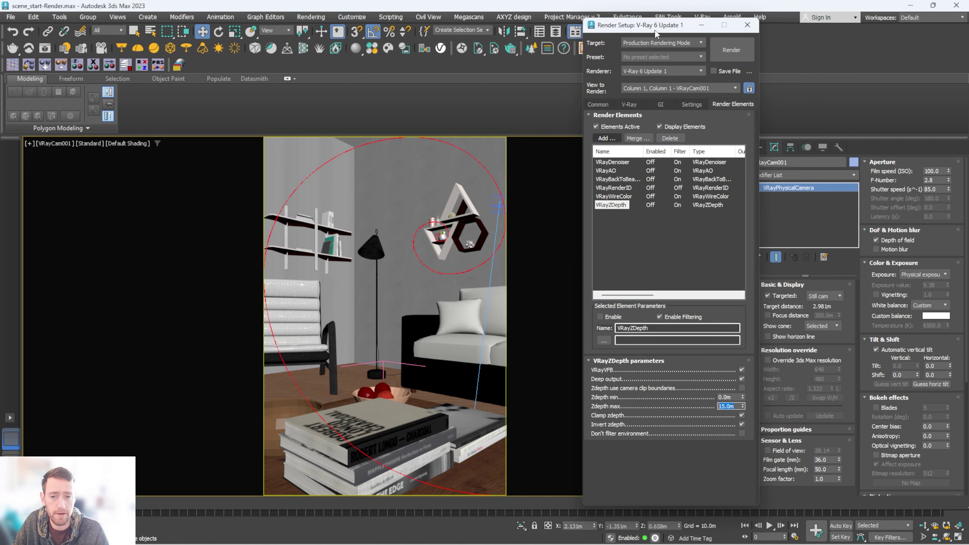
- Select VRayCam001 and show the room around it in a wireframe top view beside the camera view
drag(657, 28, 340, 68)
text(t)
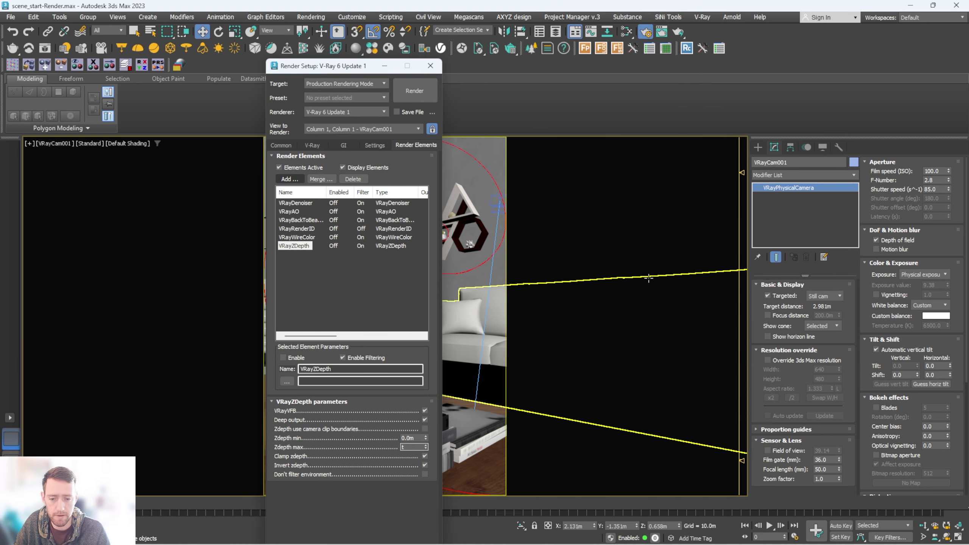
click(648, 277)
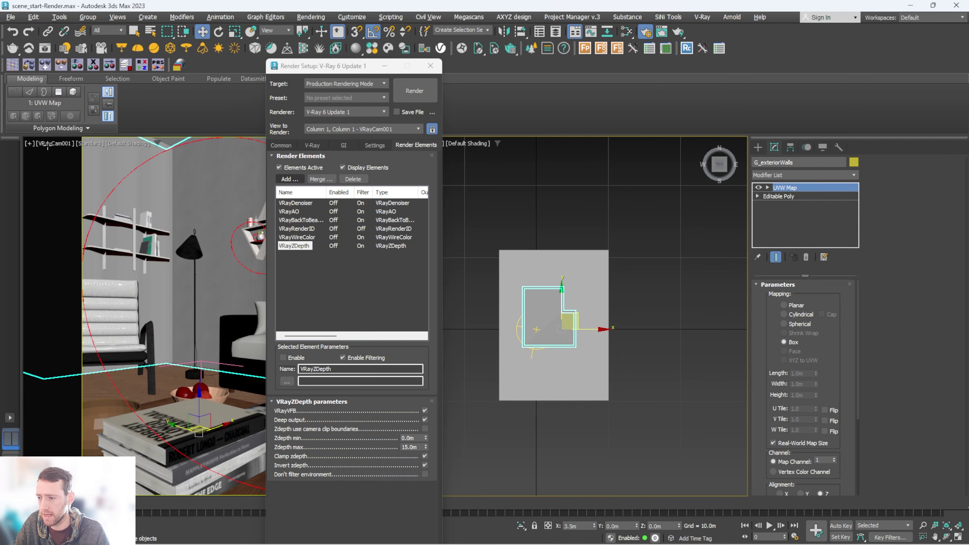
click(48, 144)
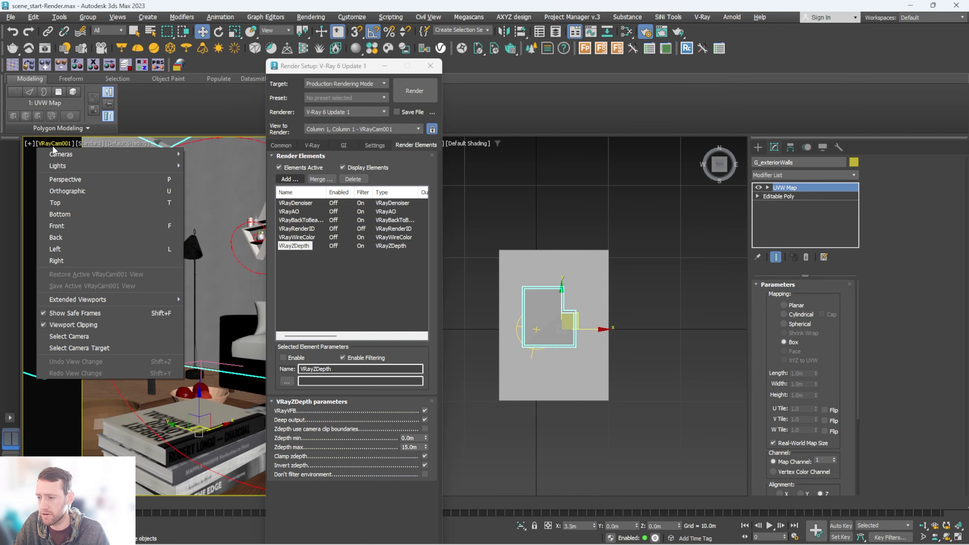
click(98, 337)
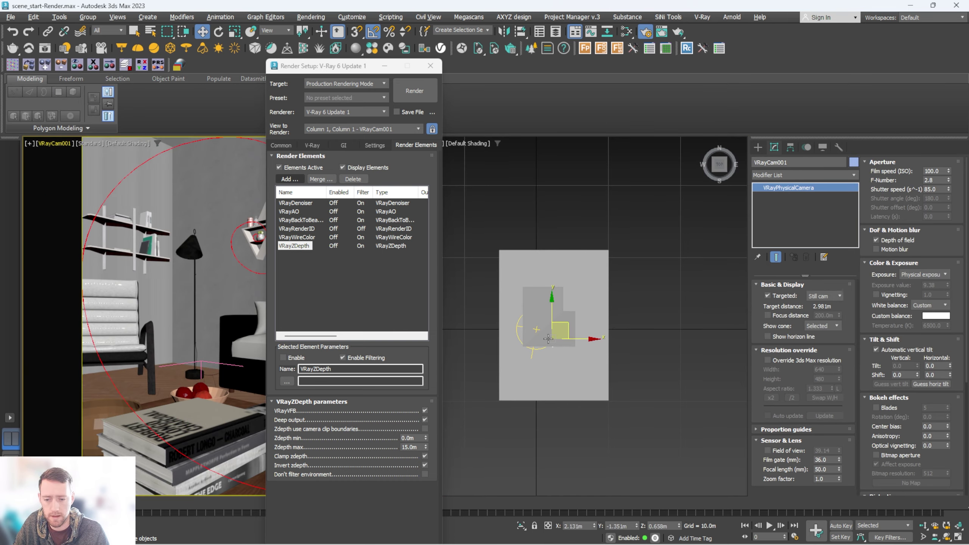
scroll(553, 321, up, 5)
key(F3)
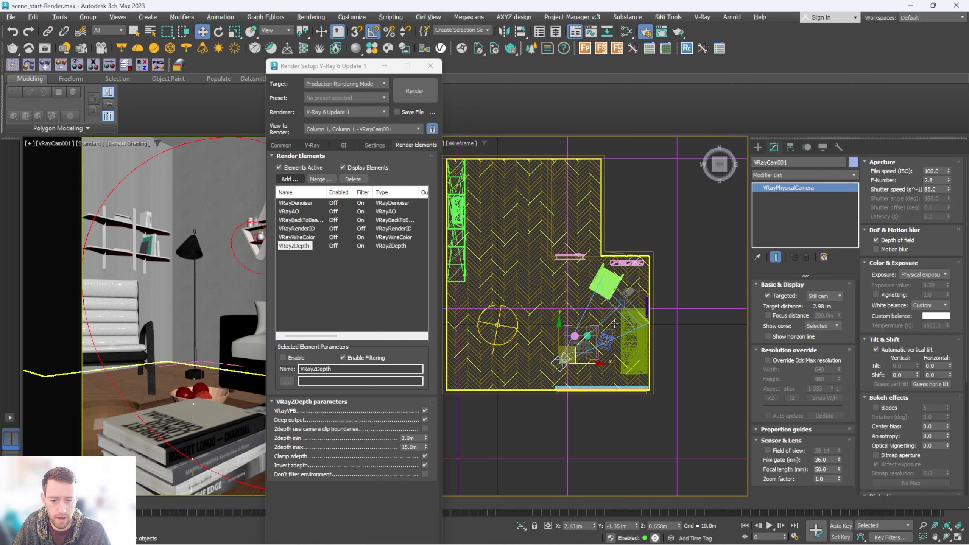
middle_drag(614, 323, 601, 321)
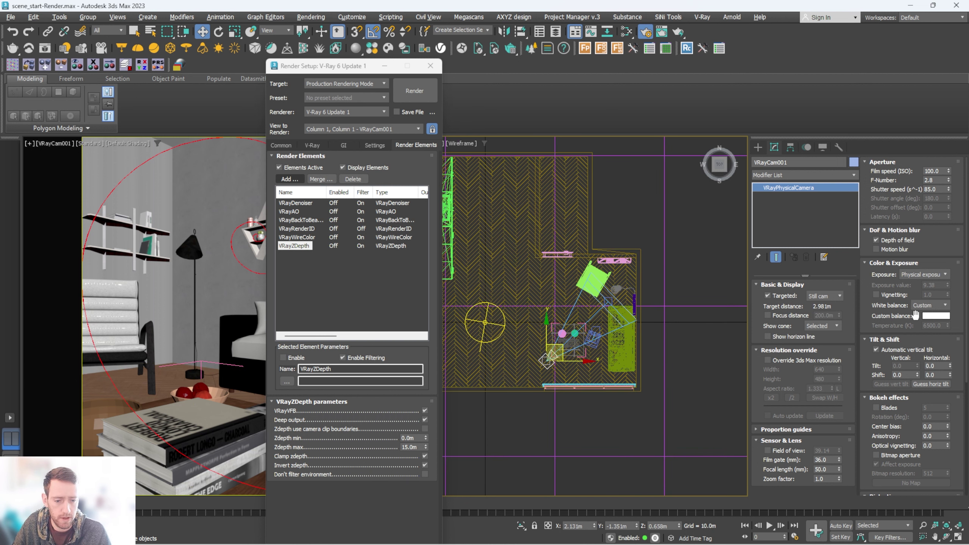
- Try a 4 m focus distance on the camera to gauge the room's depth, and turn the focus distance override back off
click(791, 317)
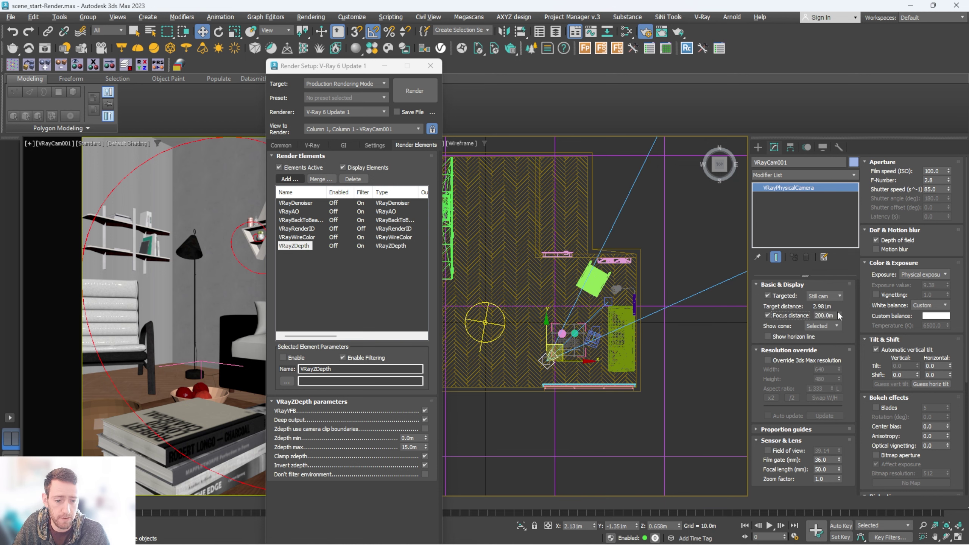
scroll(606, 308, down, 5)
scroll(606, 308, down, 3)
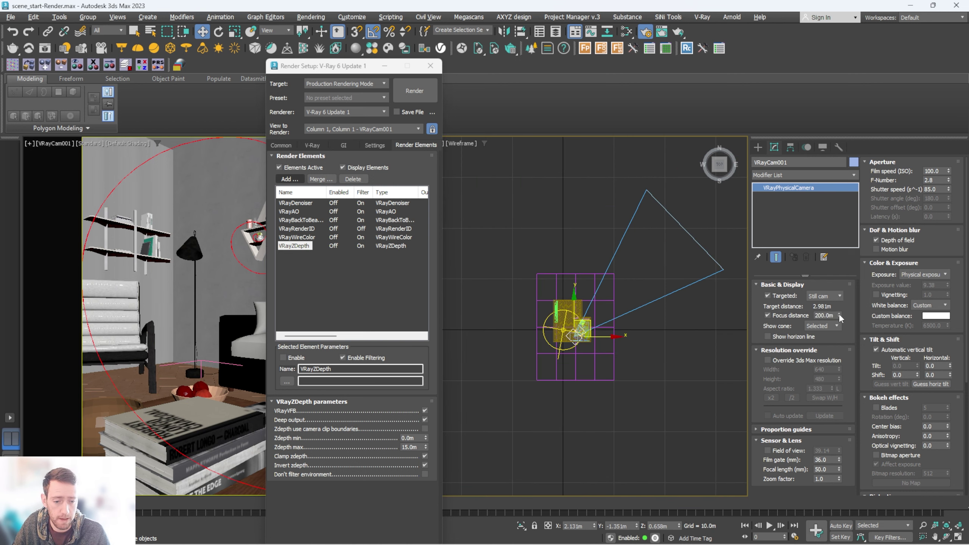
drag(839, 315, 842, 400)
scroll(589, 271, up, 8)
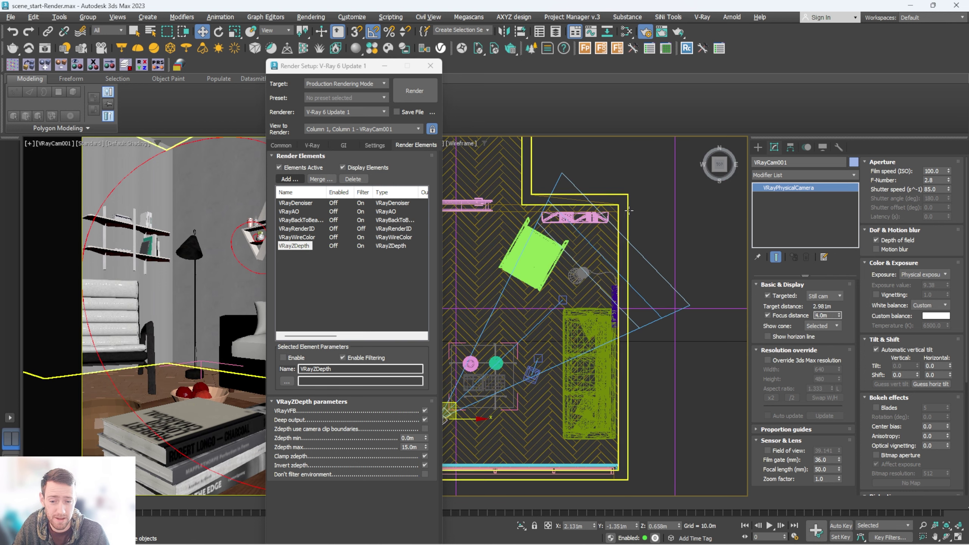
click(785, 316)
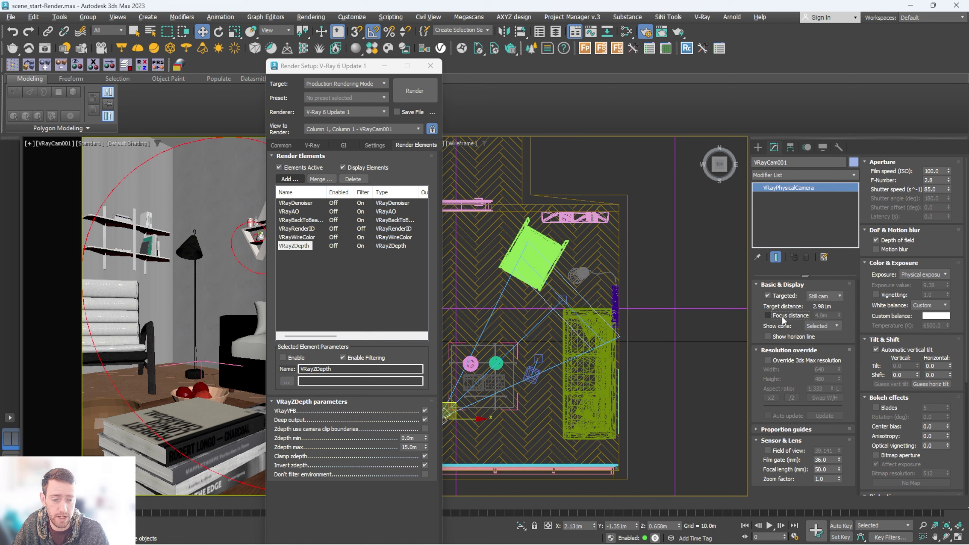
- Set the VRayZDepth element's Zdepth max to 8 m
click(407, 447)
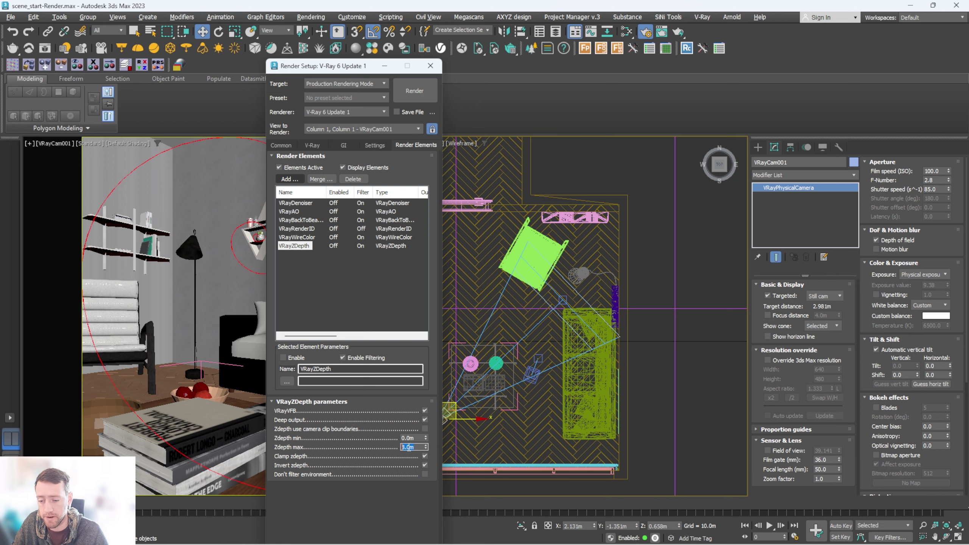
drag(342, 66, 466, 53)
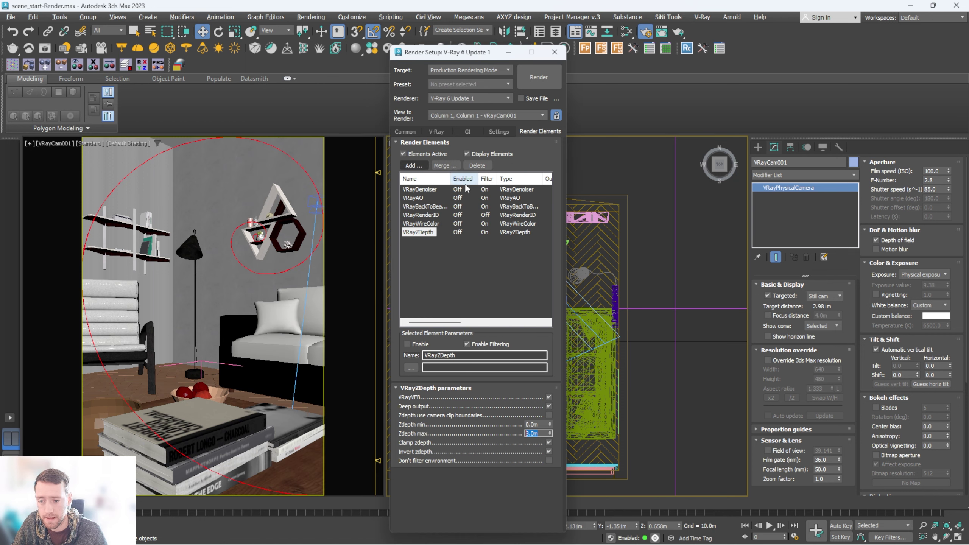
click(432, 218)
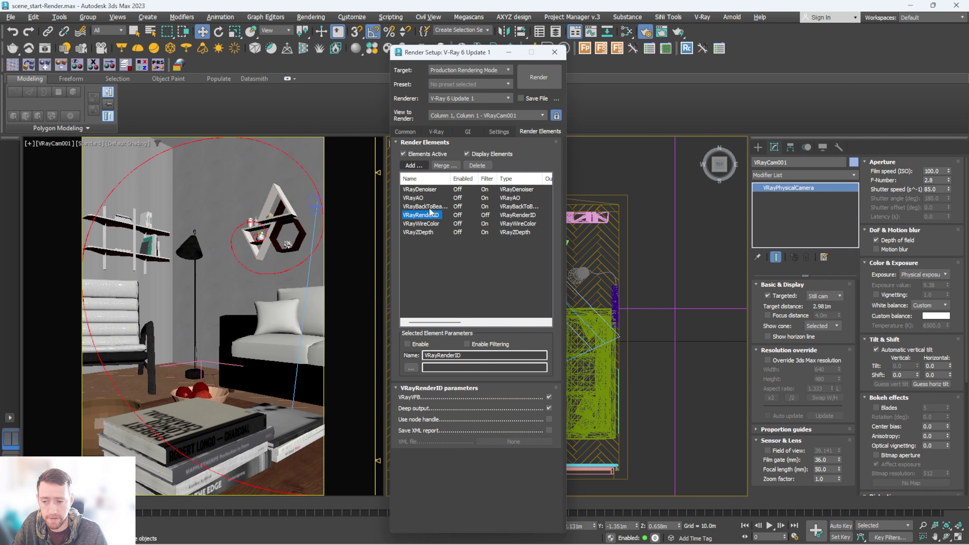
- Set the VRayAO element's radius to 0.5 m and its subdivs to 16
click(414, 198)
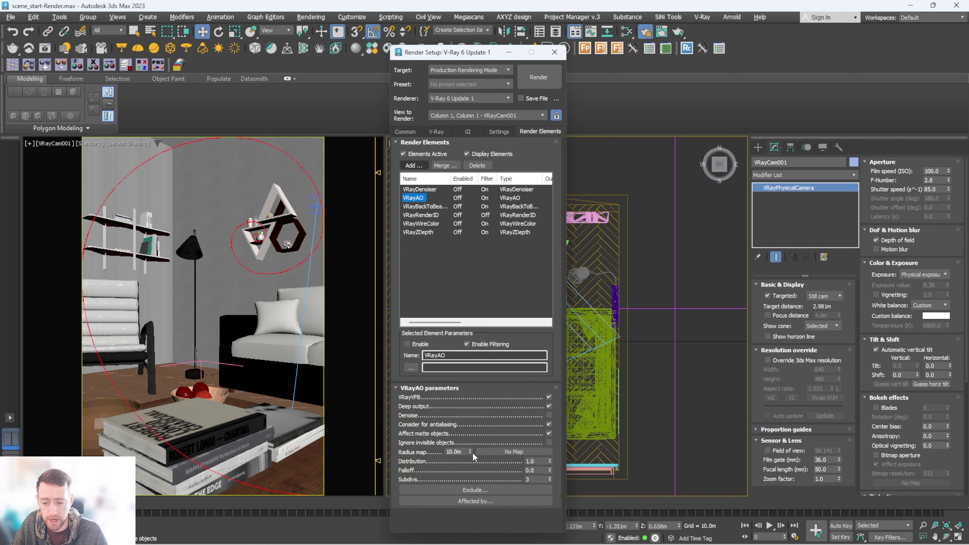
drag(462, 451, 438, 454)
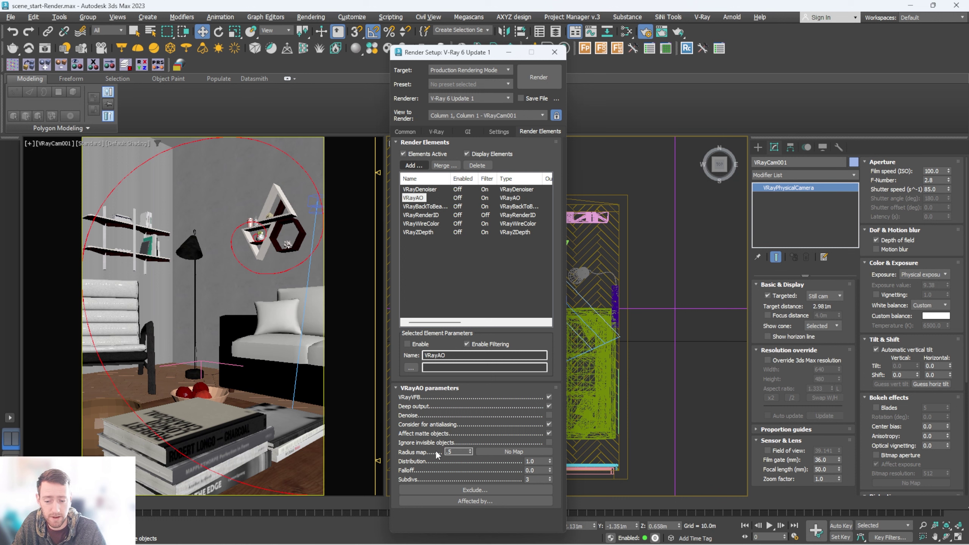
key(Tab)
drag(535, 480, 521, 478)
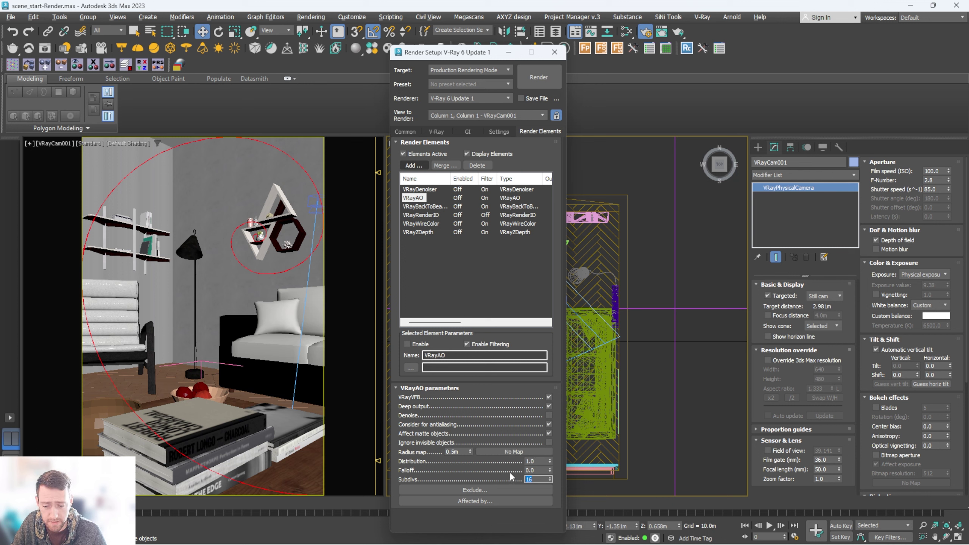
drag(469, 55, 484, 52)
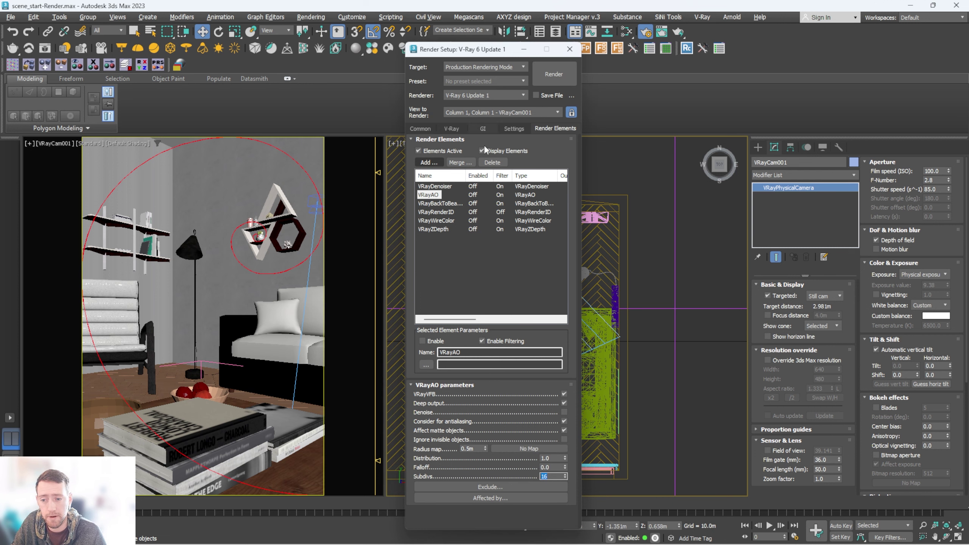
- Turn on denoising for the VRayBackToBeauty element and review the VRayRenderID, VRayWireColor and VRayZDepth parameters
click(446, 204)
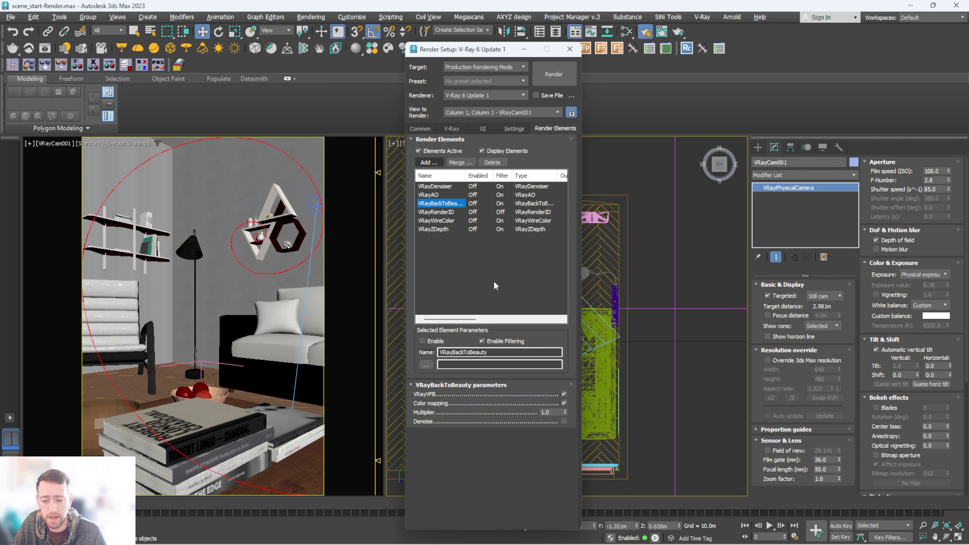
click(563, 421)
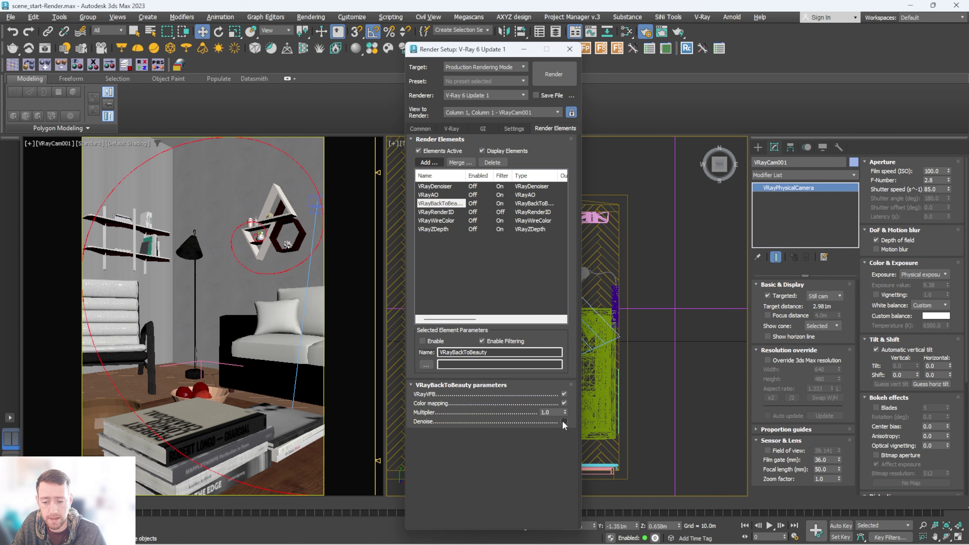
click(442, 212)
click(442, 221)
click(437, 229)
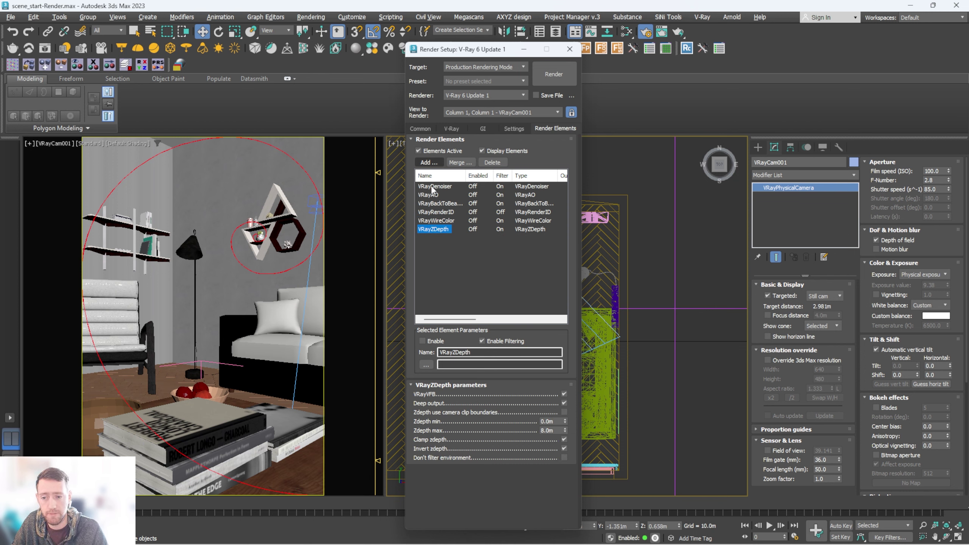
click(452, 128)
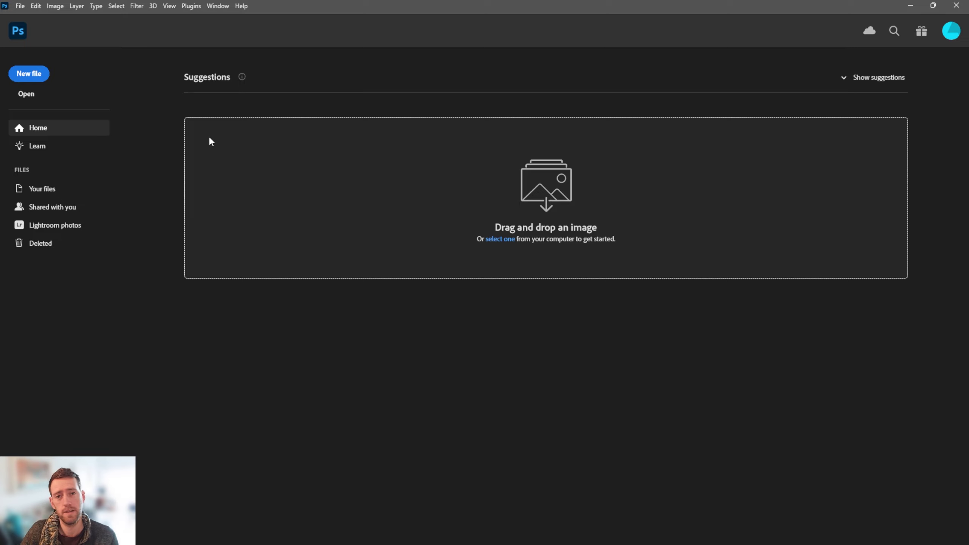
- Switch to Photoshop and load all the 0005_Render images, from Alpha to VRayZDepth, into one document as a layer stack
click(19, 6)
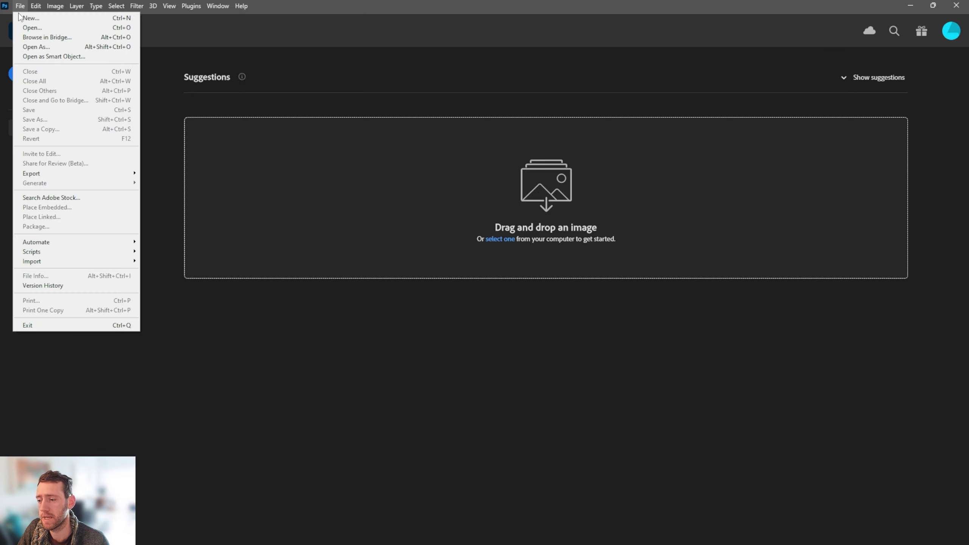
mouse_move(104, 252)
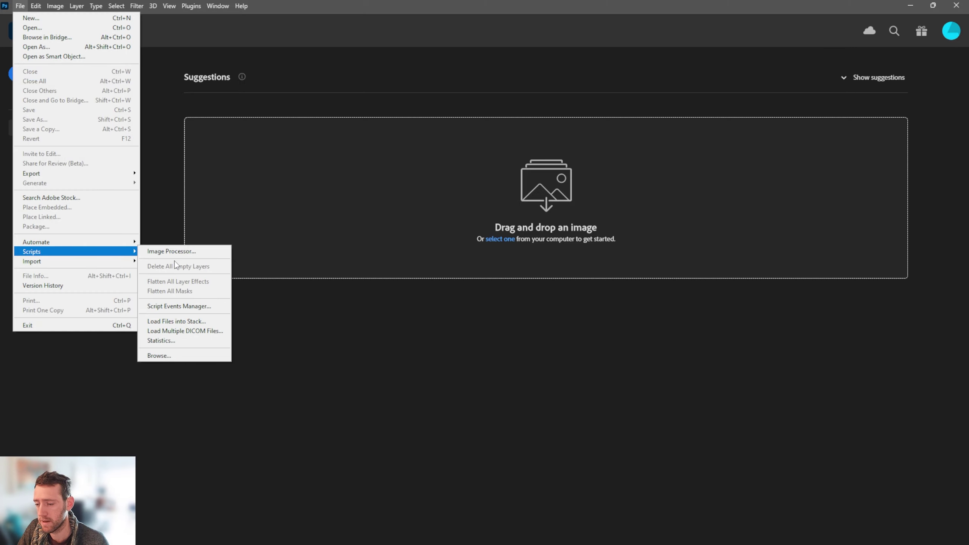
click(183, 324)
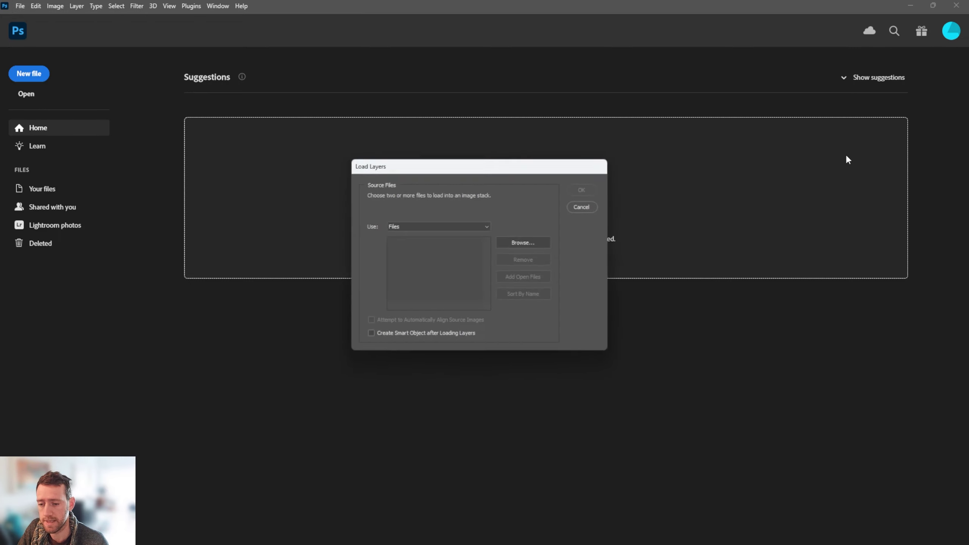
click(528, 244)
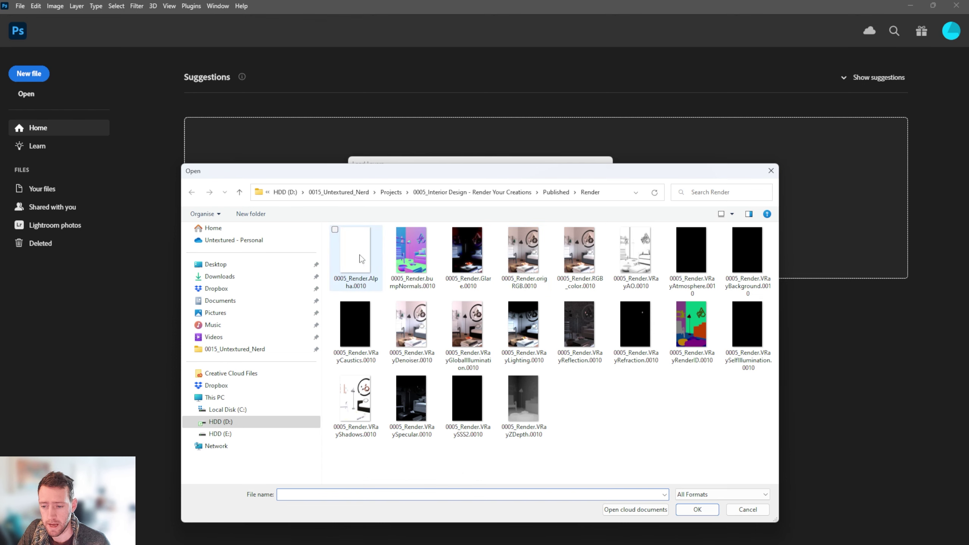
click(354, 254)
shift+click(515, 398)
click(697, 510)
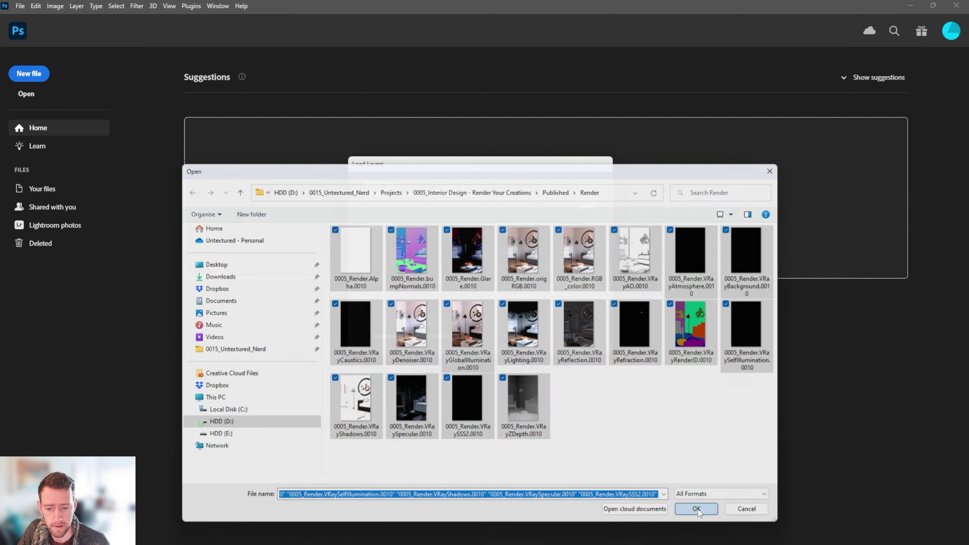
click(586, 188)
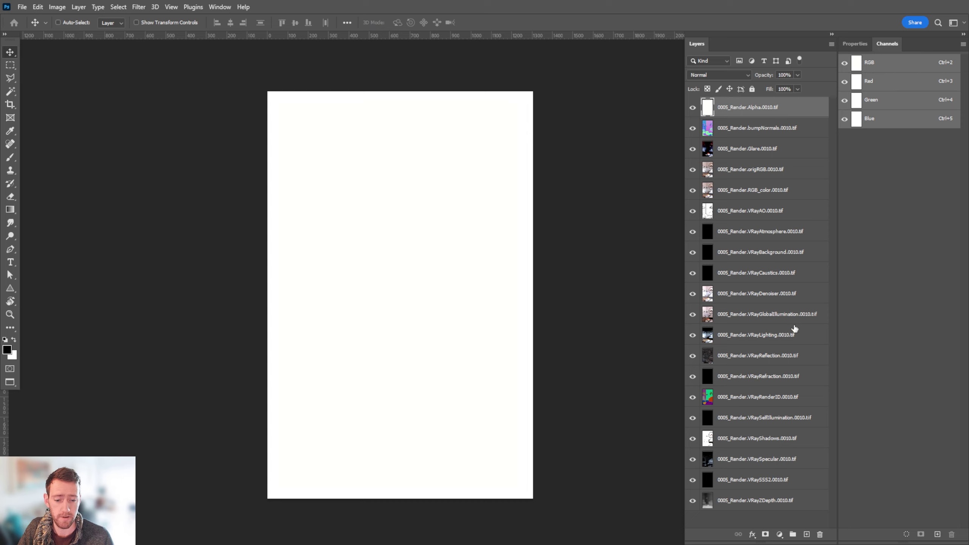
- Group all the render layers as RENDER ELEMENTS, hide the group and place the RGB_color layer above it
shift+click(764, 504)
key(ctrl+g)
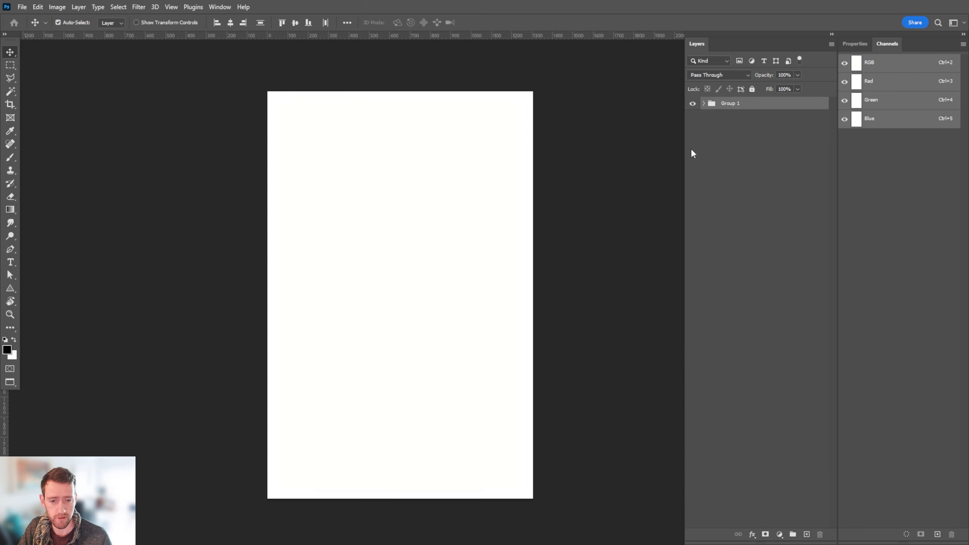
double_click(729, 103)
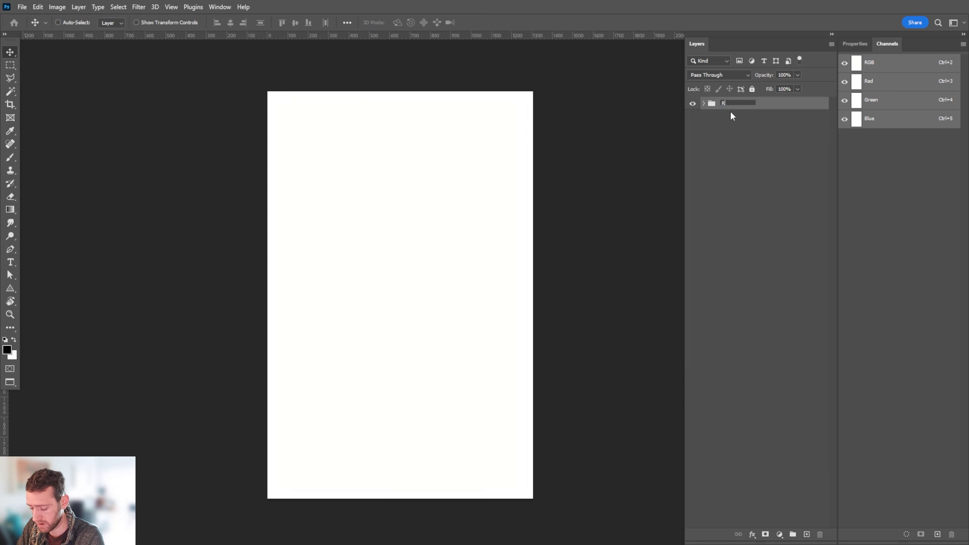
click(692, 103)
click(930, 43)
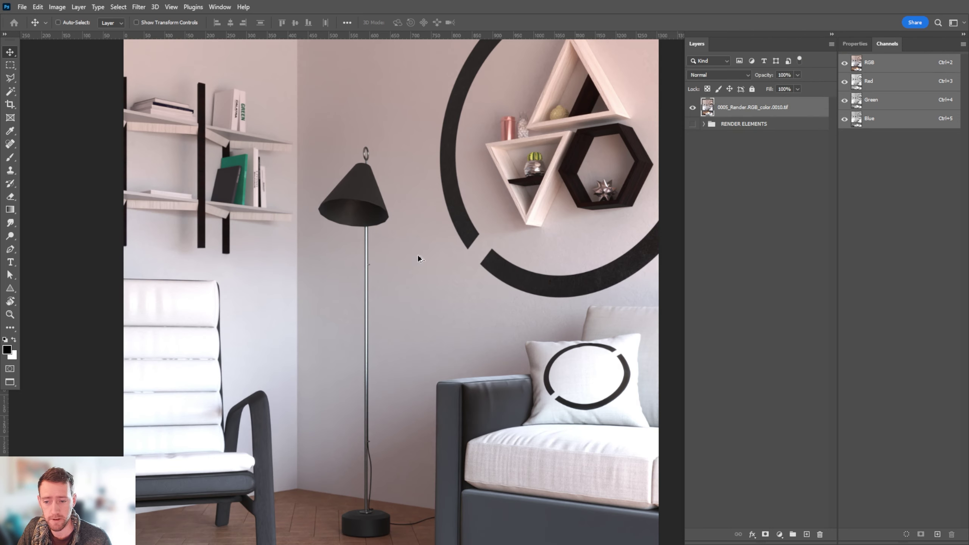
alt+scroll(418, 255, down, 10)
alt+scroll(427, 282, up, 4)
drag(509, 311, 475, 269)
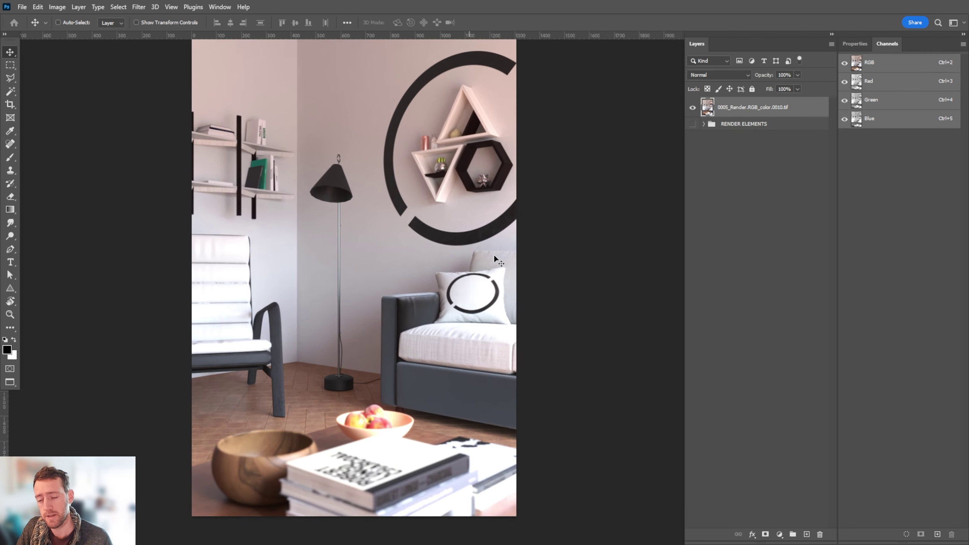
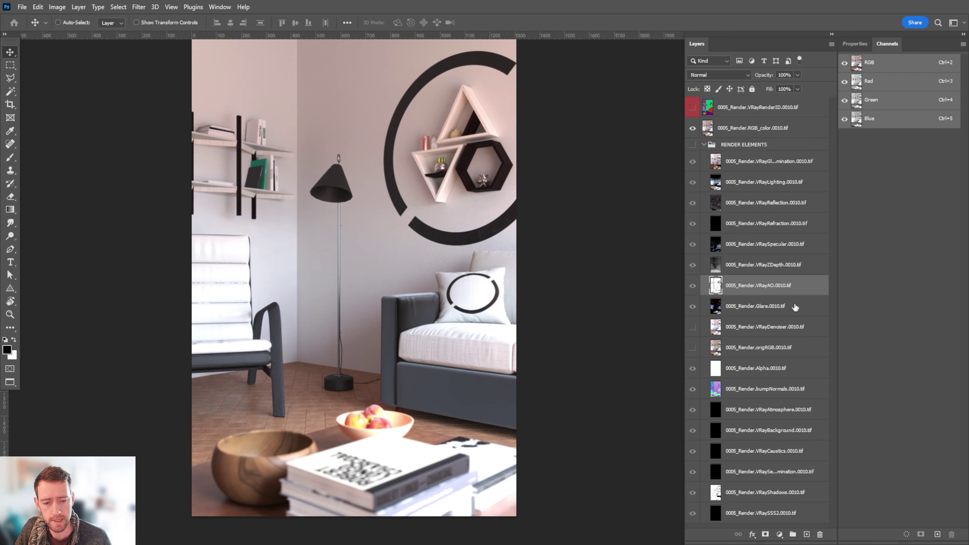
- Move the VRayAO layer out of the group to directly above RGB_color and briefly preview the VRayRenderID layer
drag(781, 283, 744, 123)
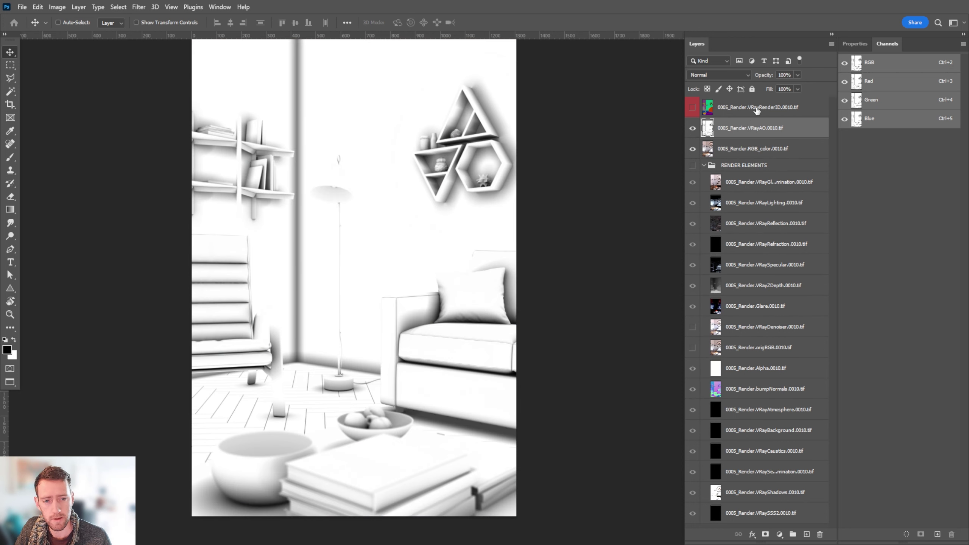
click(714, 109)
click(692, 108)
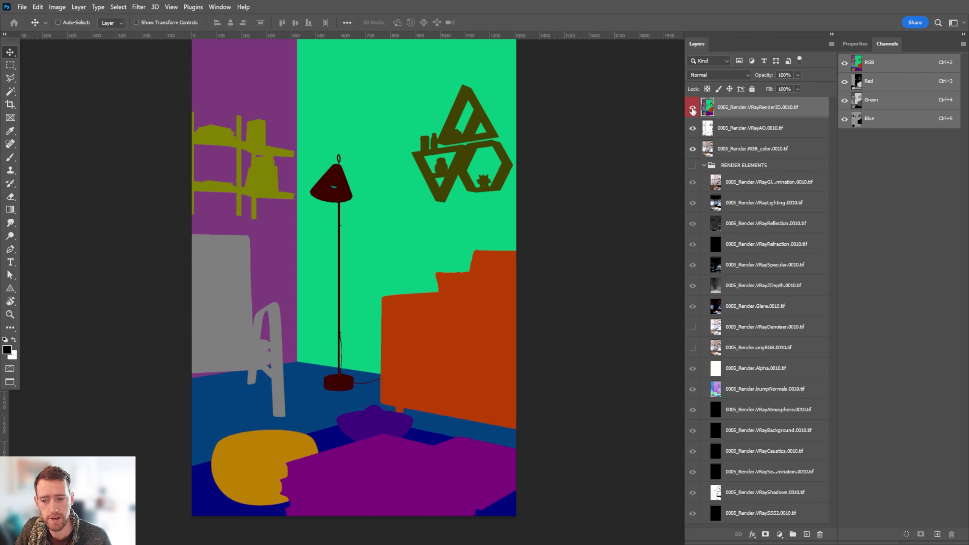
click(692, 110)
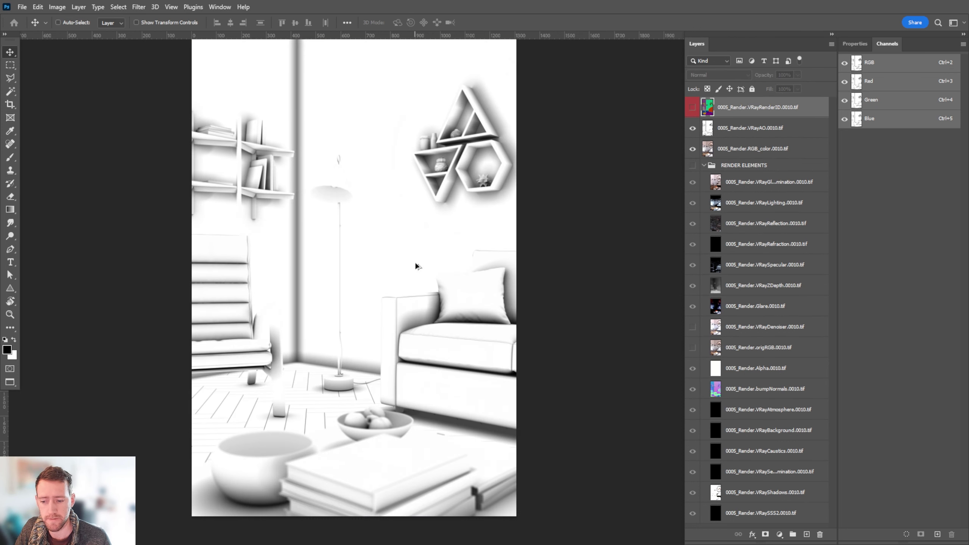
alt+scroll(415, 266, down, 1)
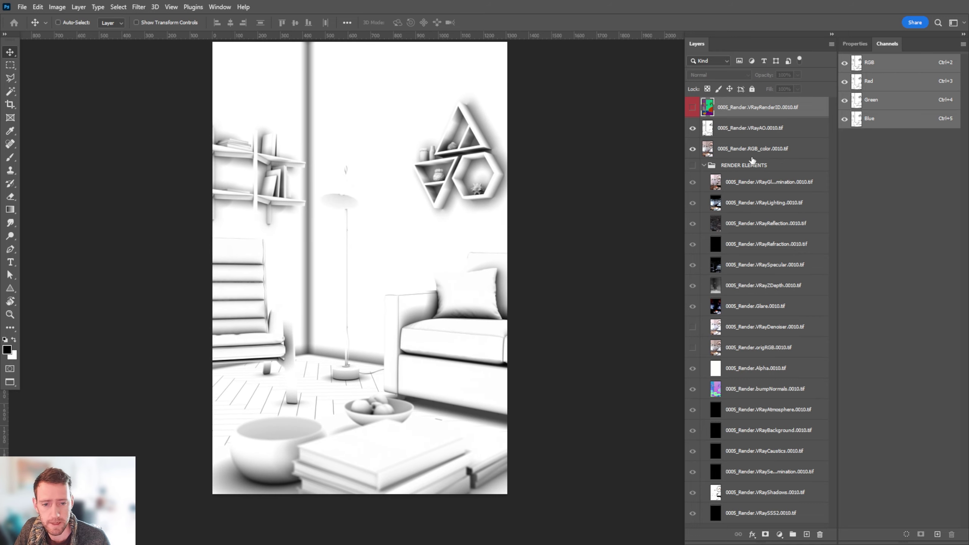
- Set the VRayAO layer's blend mode to Multiply and give it a layer mask inverted to black
click(742, 130)
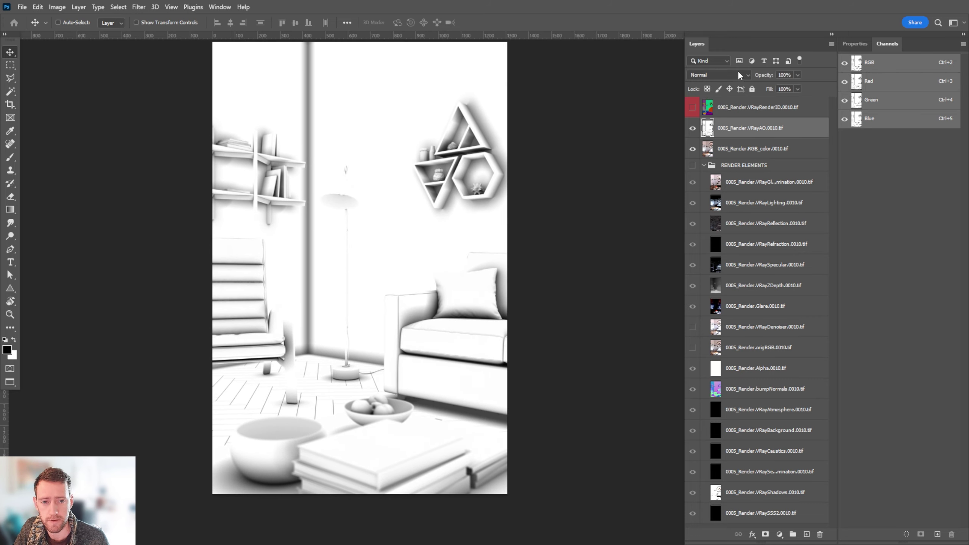
click(740, 76)
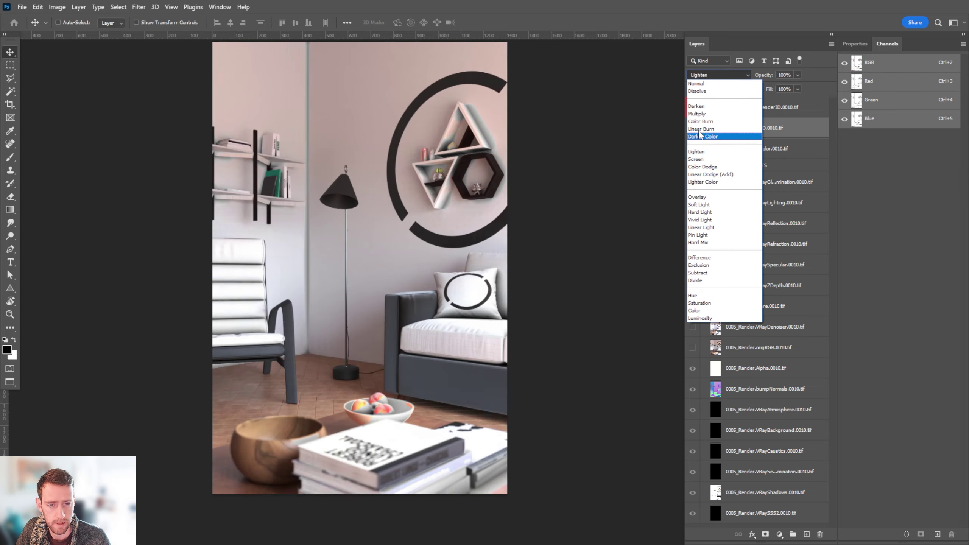
click(696, 114)
alt+scroll(431, 204, up, 1)
alt+scroll(400, 212, down, 1)
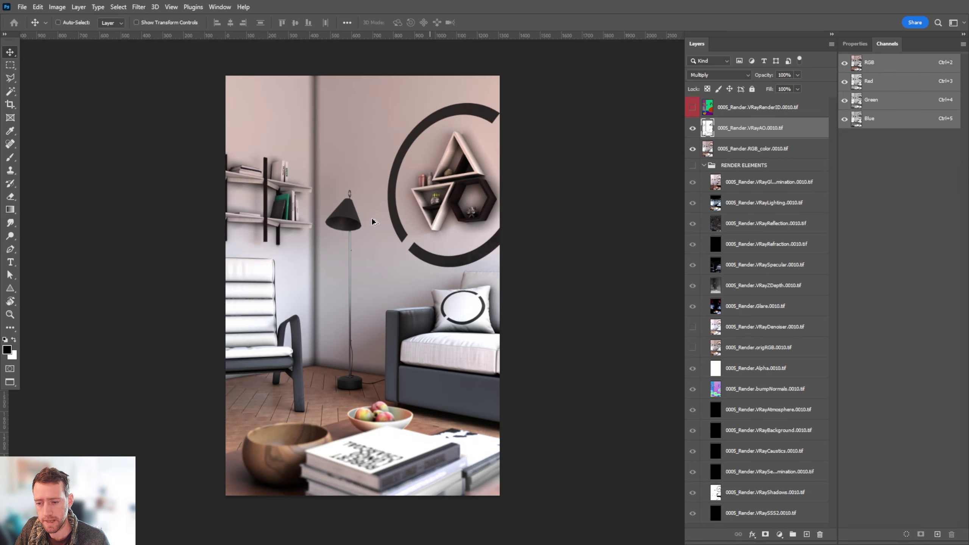
alt+scroll(372, 218, up, 2)
alt+scroll(308, 126, down, 2)
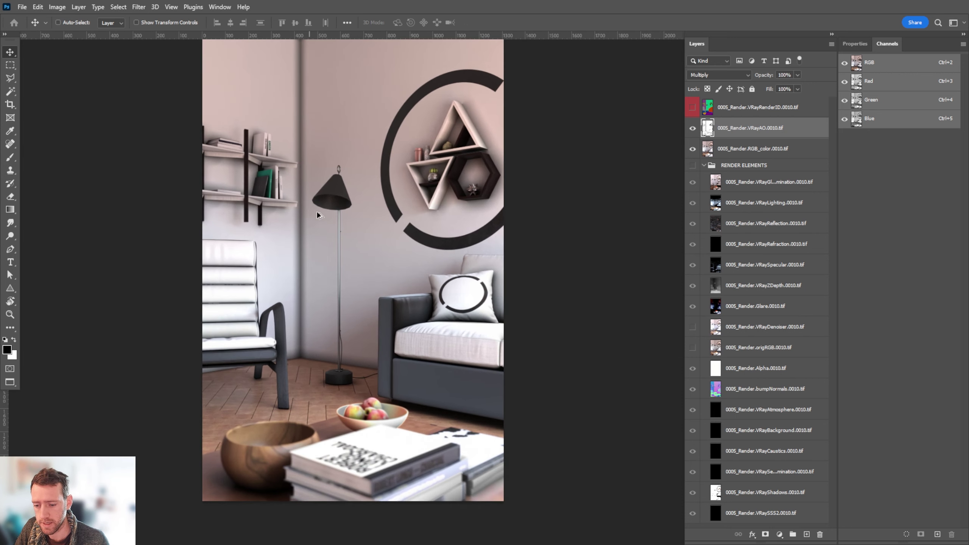
click(765, 534)
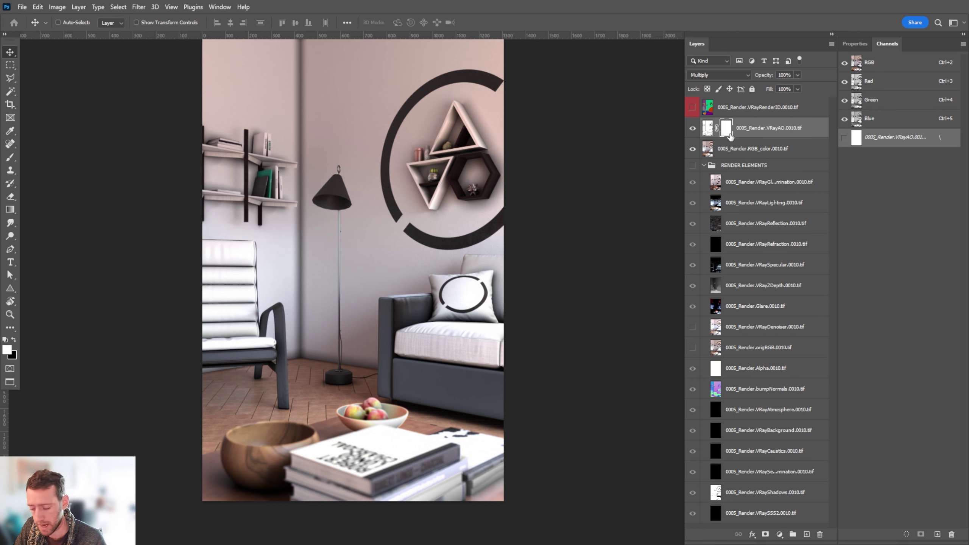
key(ctrl+i)
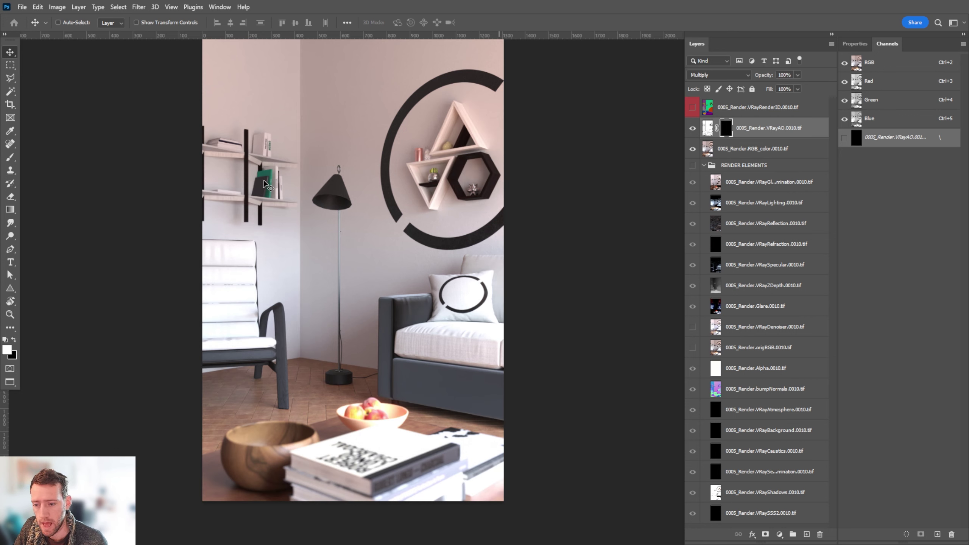
- Switch to the Brush tool and choose a soft round brush for painting on the VRayAO mask
key(b)
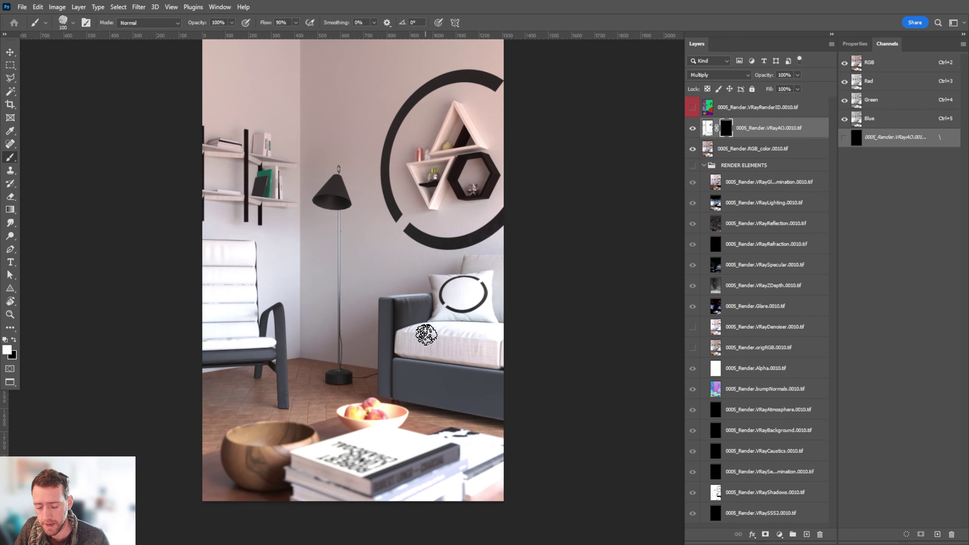
right_click(411, 308)
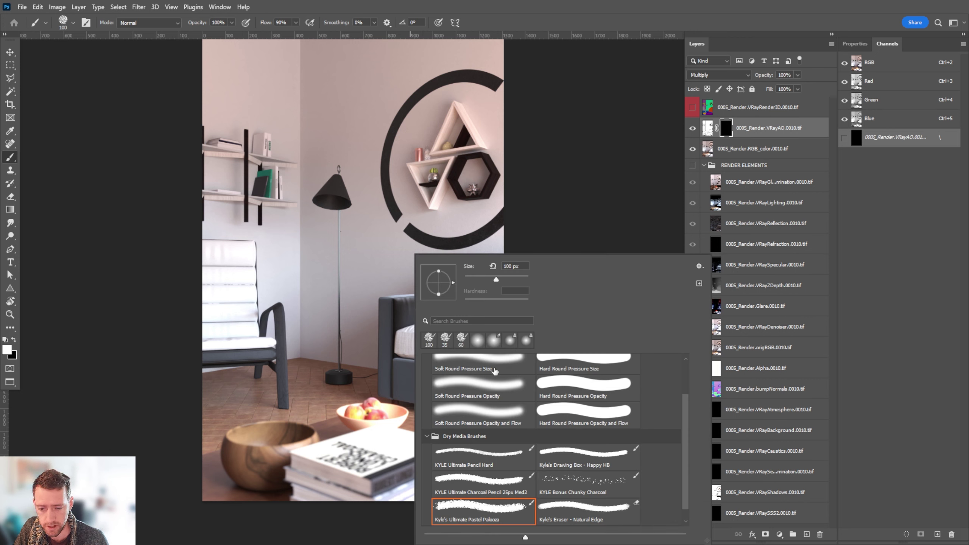
scroll(495, 371, up, 2)
click(488, 383)
click(510, 239)
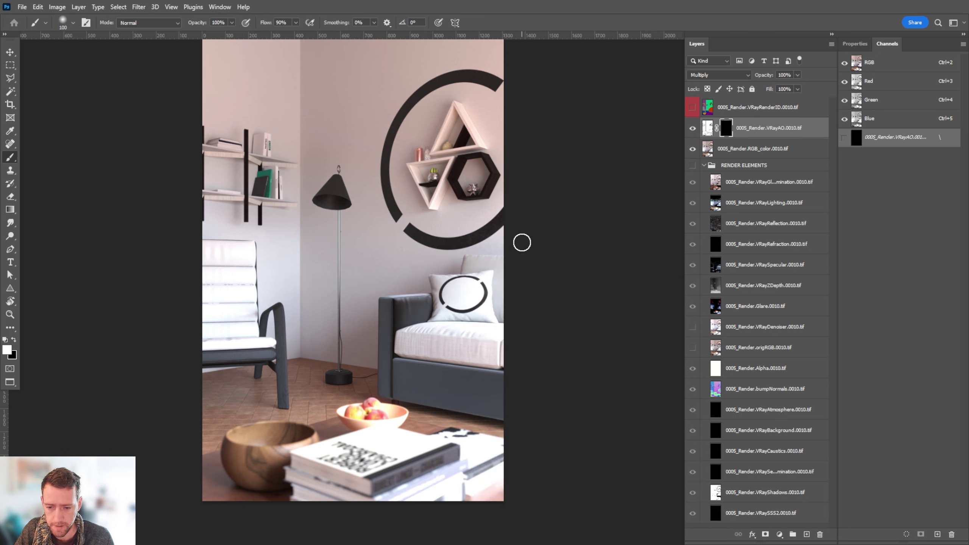
key(bracketright)
key(bracketright)
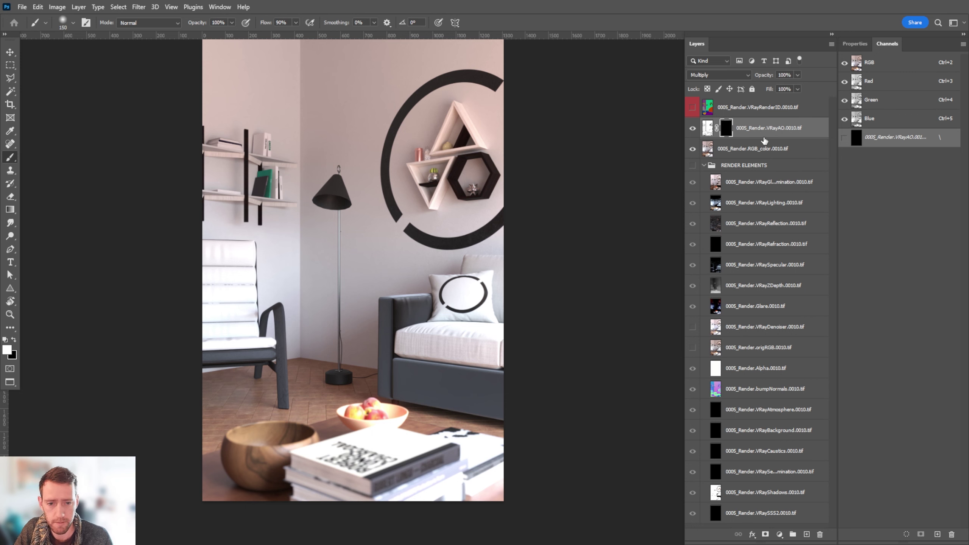
alt+scroll(387, 351, up, 3)
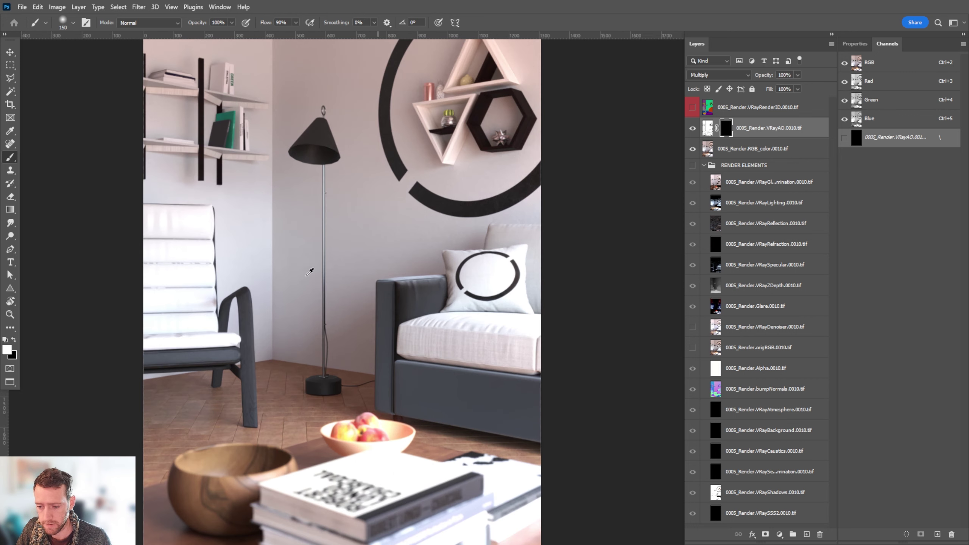
mouse_move(273, 263)
mouse_down()
mouse_move(274, 275)
mouse_move(273, 57)
mouse_up()
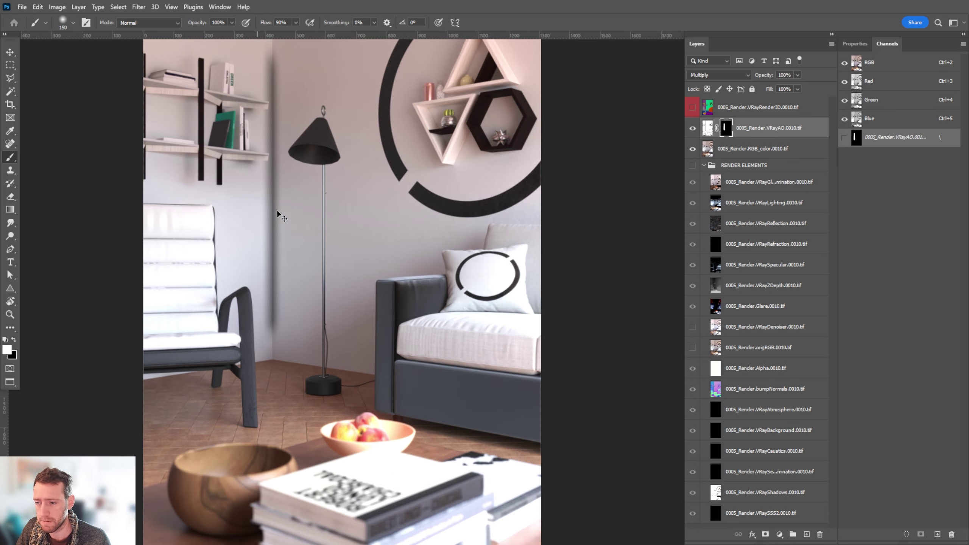
key(ctrl+z)
- Set the brush size to 70 px and compare the image with the VRayAO mask disabled and enabled
scroll(382, 298, down, 3)
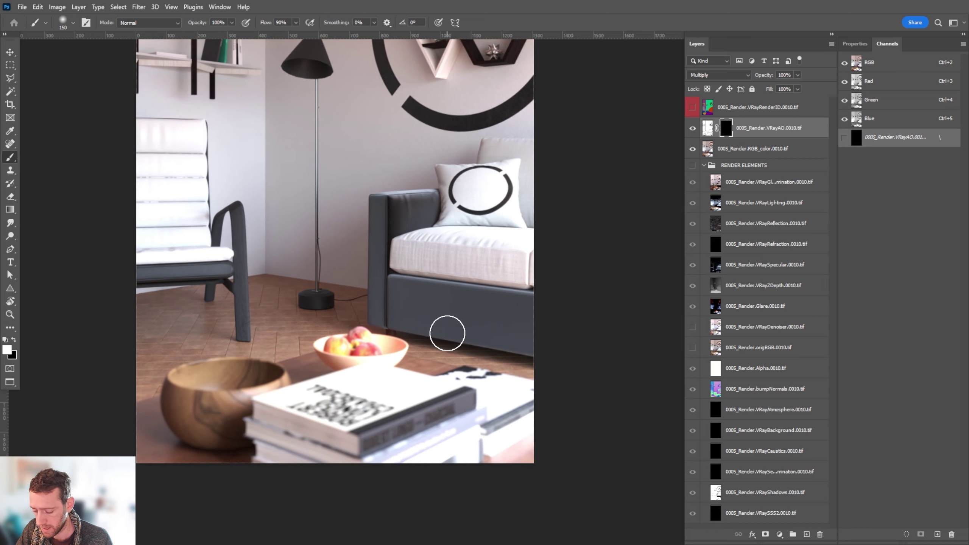
key(bracketleft)
key(bracketleft)
key(bracketleft)
key(bracketleft)
key(bracketleft)
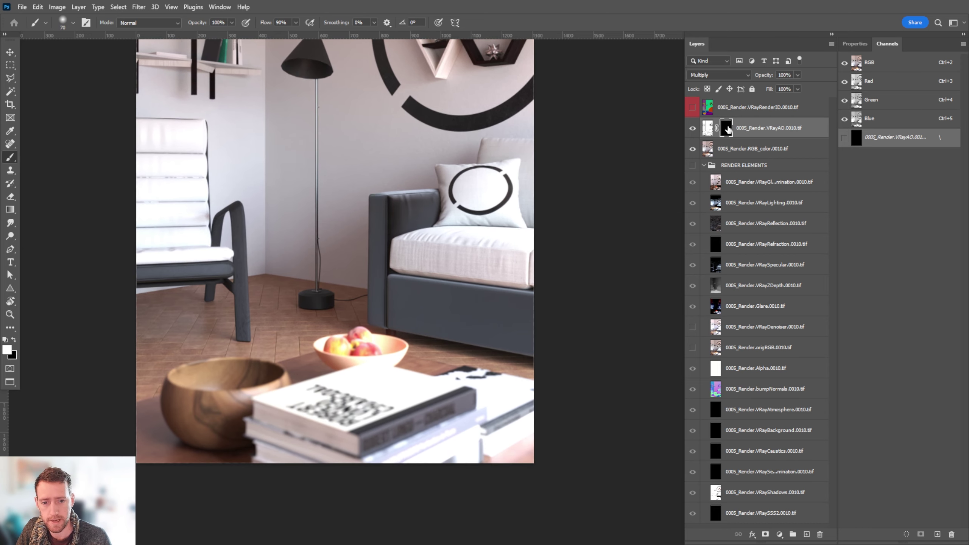
shift+click(728, 130)
shift+click(727, 129)
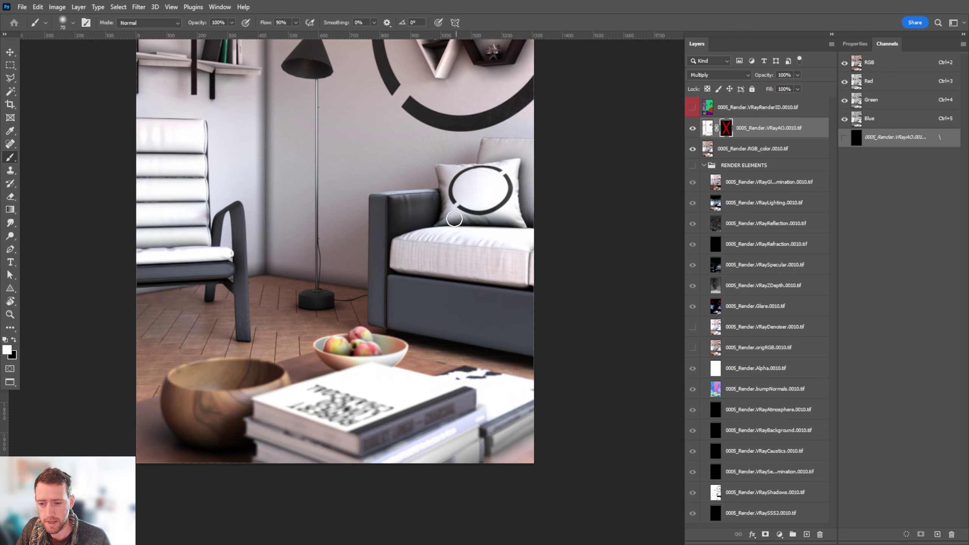
shift+click(726, 128)
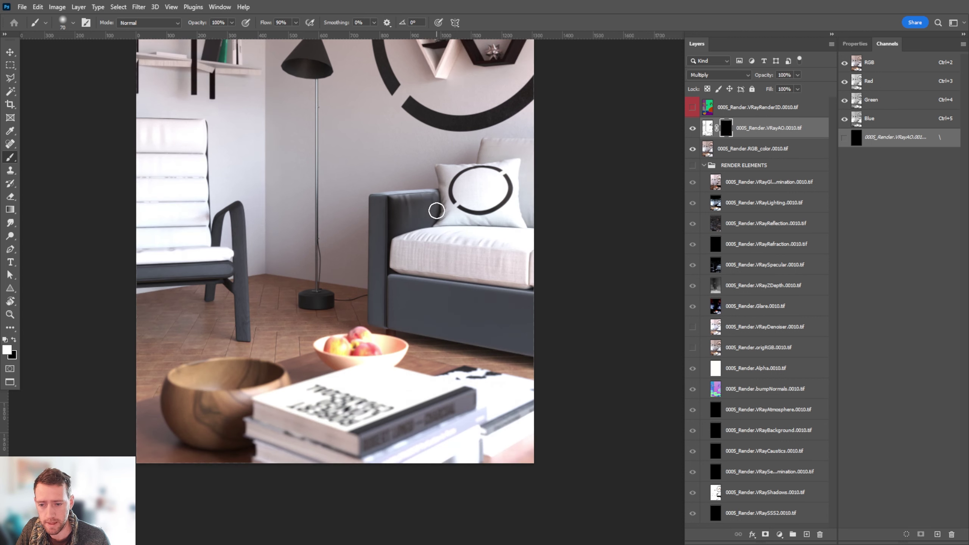
- Paint white on the VRayAO mask below the pillow, under the seat cushion, at the wooden bowl's base and along the magazines
mouse_move(433, 224)
mouse_down()
mouse_move(528, 228)
mouse_move(519, 168)
mouse_move(522, 227)
mouse_up()
mouse_move(520, 296)
mouse_down()
mouse_move(525, 288)
mouse_move(390, 271)
mouse_up()
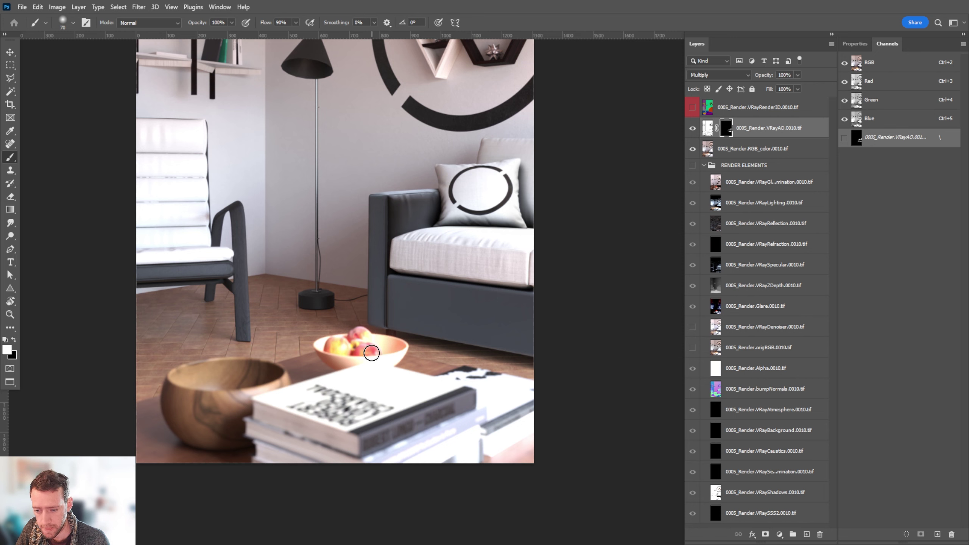
mouse_move(235, 451)
mouse_down()
mouse_move(244, 450)
mouse_move(199, 450)
mouse_move(246, 454)
mouse_up()
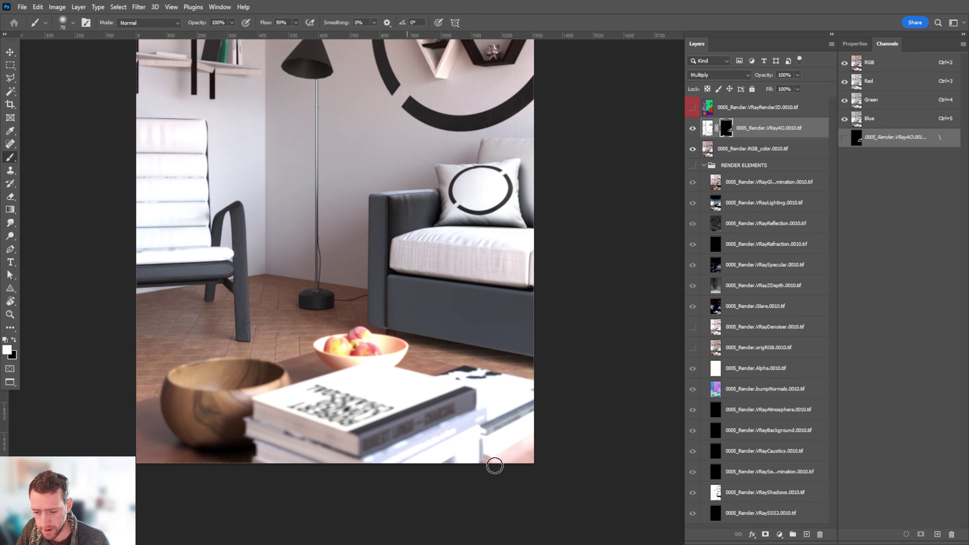
mouse_move(491, 461)
mouse_down()
mouse_move(536, 439)
mouse_move(458, 477)
mouse_up()
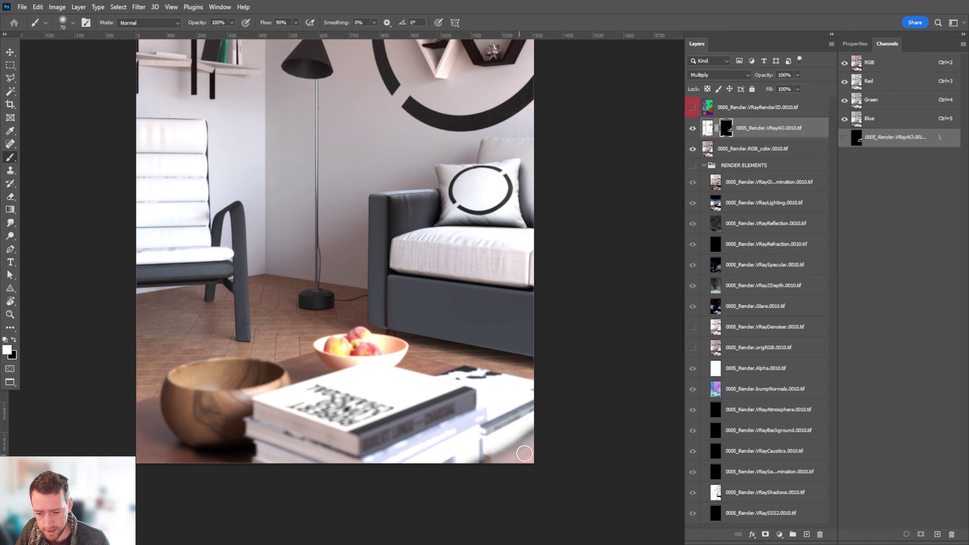
- Paint white on the VRayAO mask around the armchair's feet, the floor lamp's base and the geometric wall shelves
drag(246, 338, 243, 340)
drag(214, 304, 209, 302)
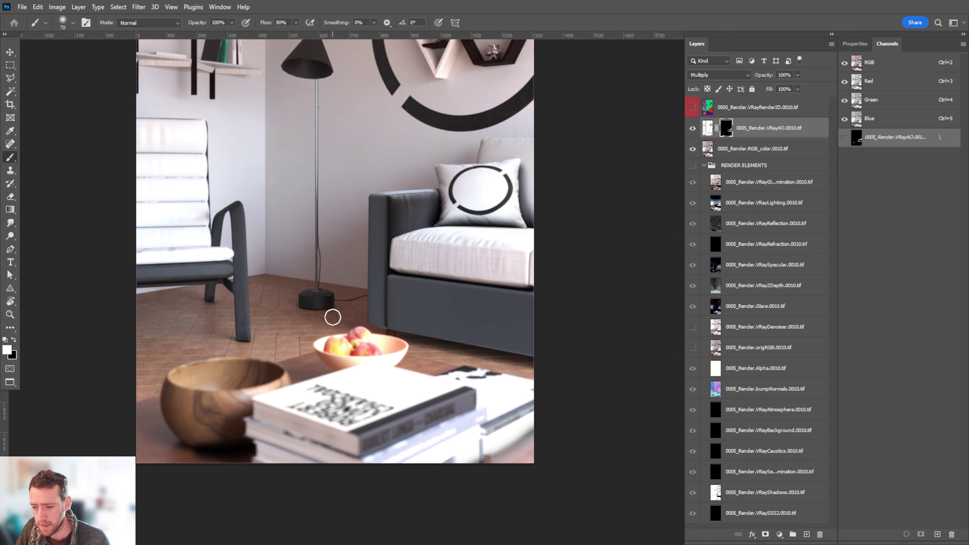
mouse_move(336, 309)
mouse_down()
mouse_move(300, 310)
mouse_move(336, 310)
mouse_up()
drag(345, 206, 362, 322)
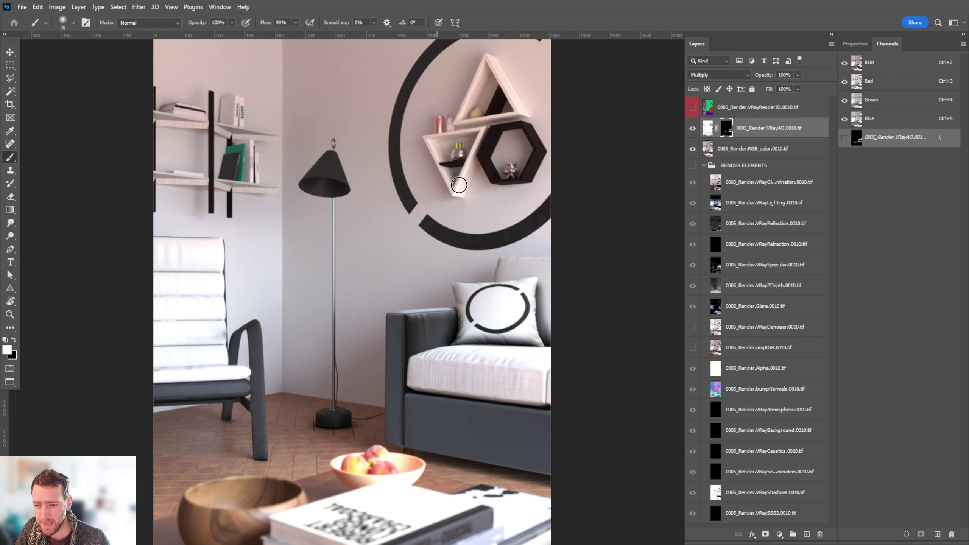
drag(477, 168, 477, 170)
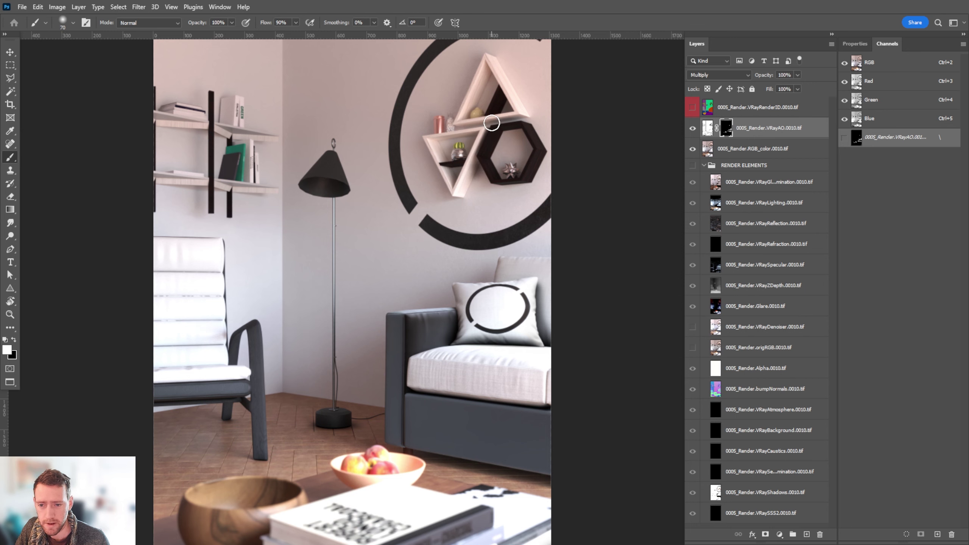
mouse_move(492, 123)
mouse_down()
mouse_move(463, 127)
mouse_move(513, 123)
mouse_up()
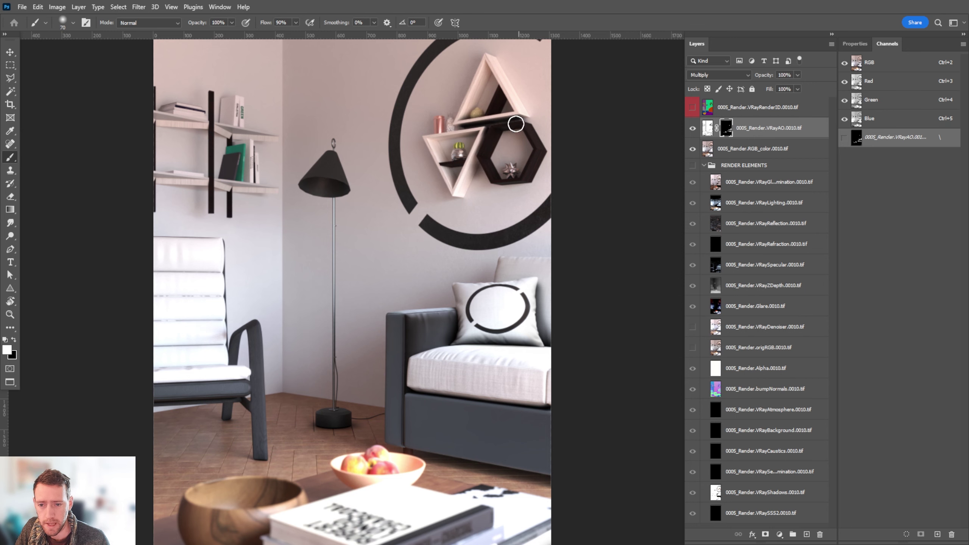
- Set the VRayAO layer's opacity to 20%
key(ctrl+0)
key(v)
click(784, 127)
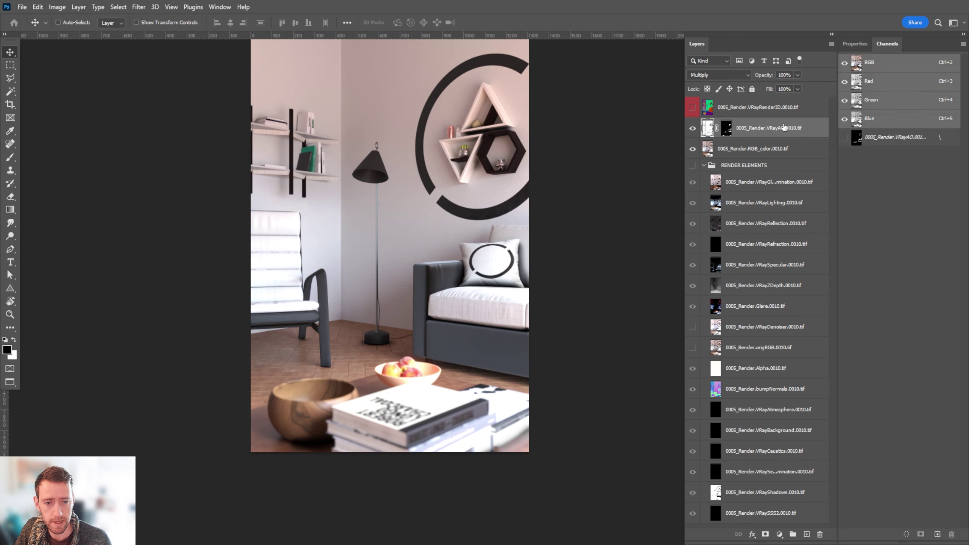
click(797, 75)
click(762, 87)
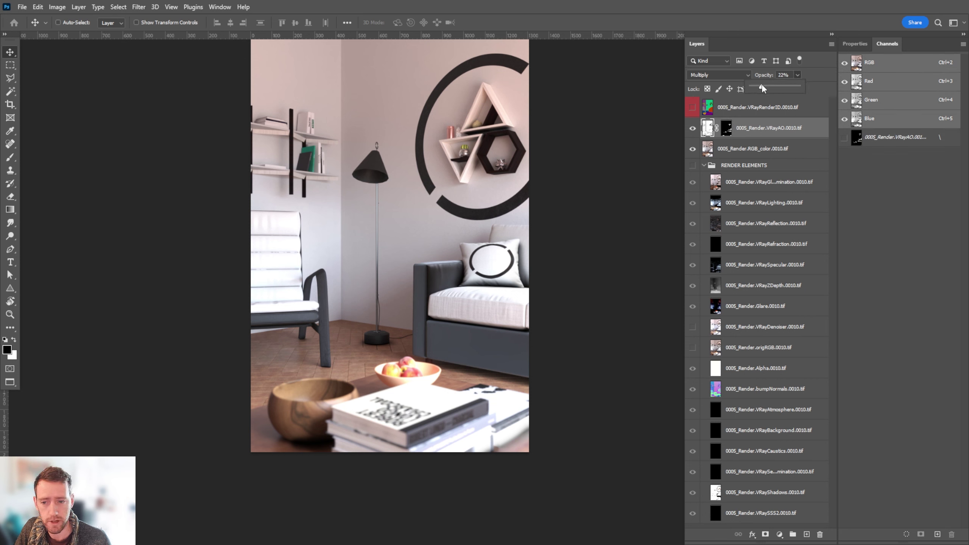
click(782, 75)
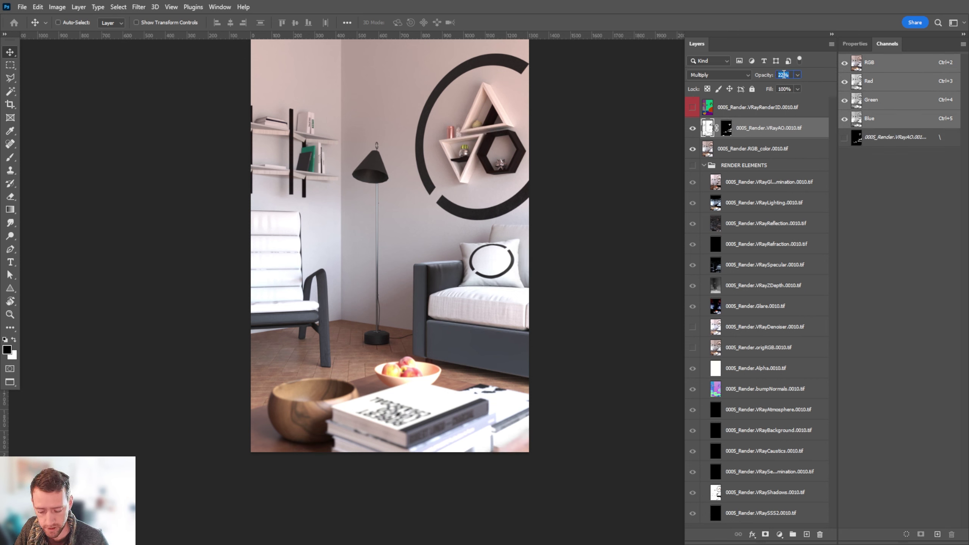
- Compare the image with the VRayAO layer hidden and visible, both in full and close up
click(692, 129)
click(692, 129)
click(692, 129)
click(692, 129)
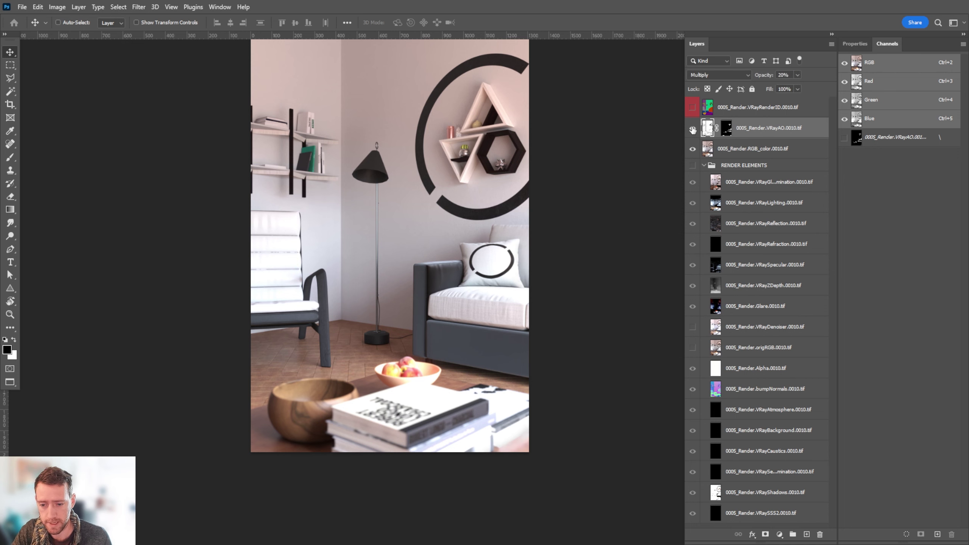
alt+scroll(519, 262, up, 1)
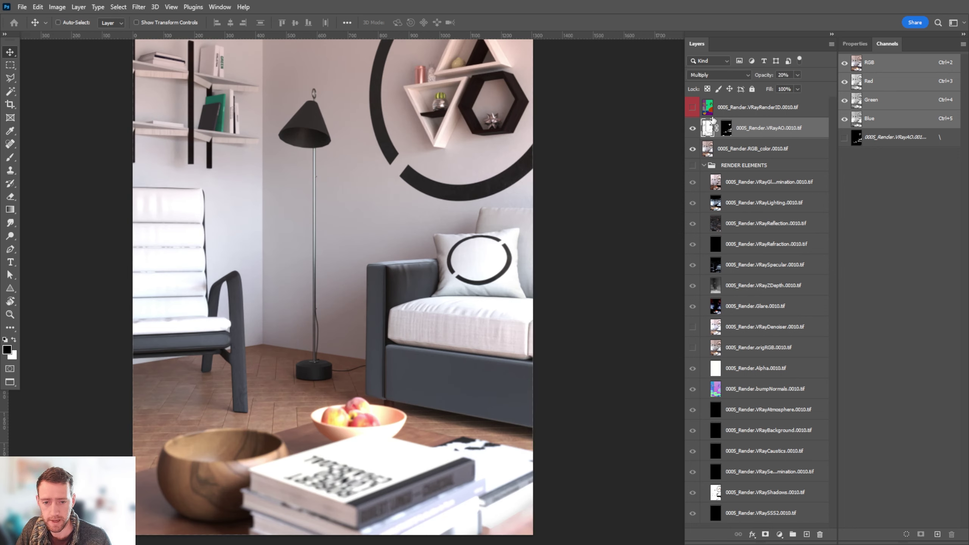
click(695, 129)
click(694, 129)
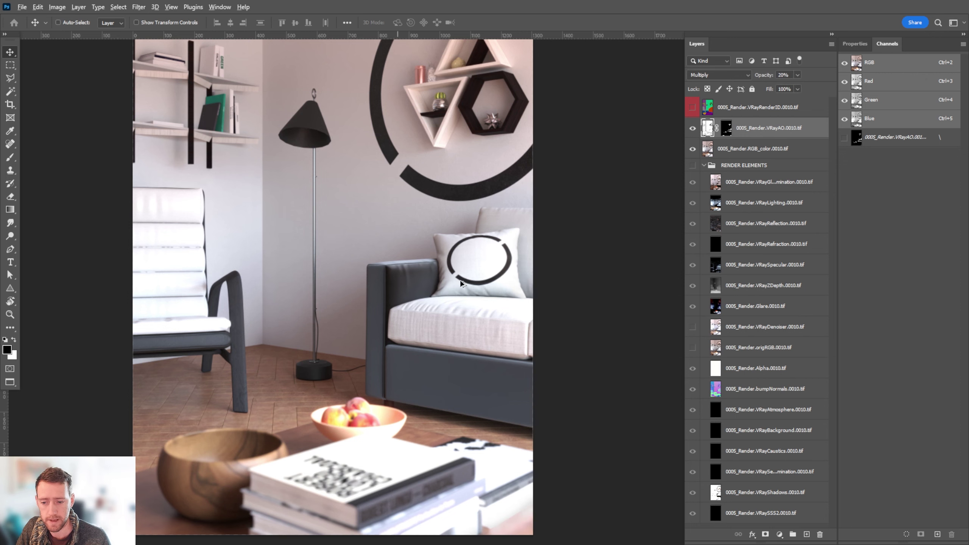
alt+scroll(449, 287, down, 2)
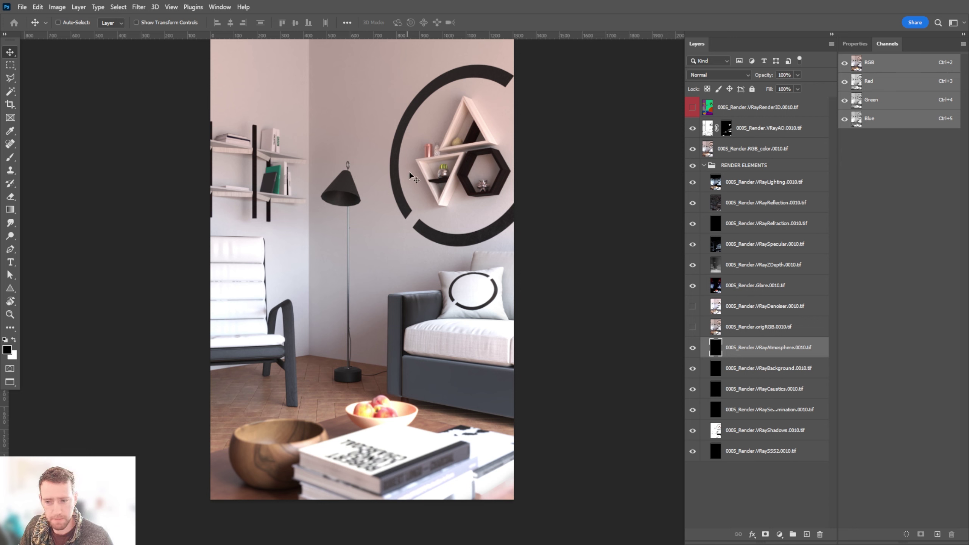
- Select the wooden floor with the Magic Wand on the hidden VRayRenderID layer, and collapse and hide the RENDER ELEMENTS group
click(750, 107)
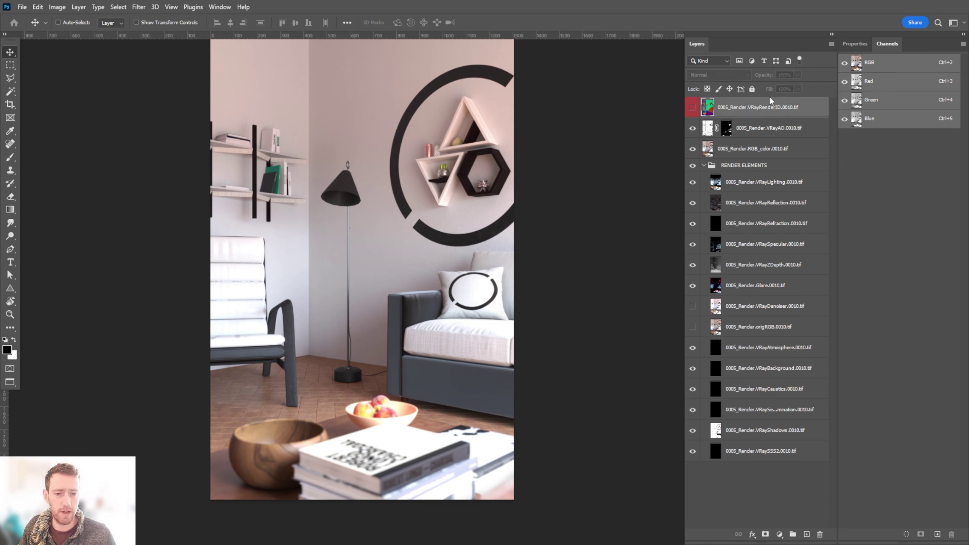
key(w)
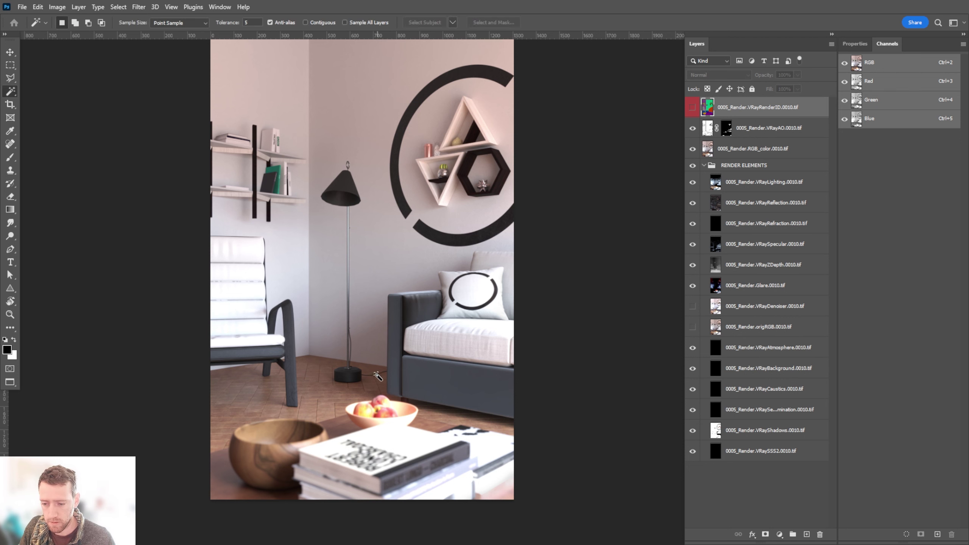
click(321, 401)
click(691, 109)
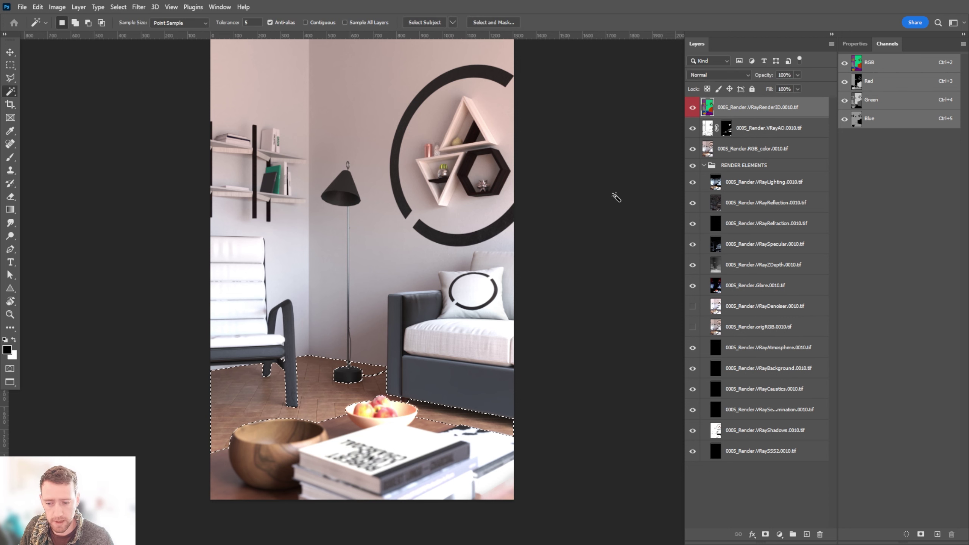
click(692, 108)
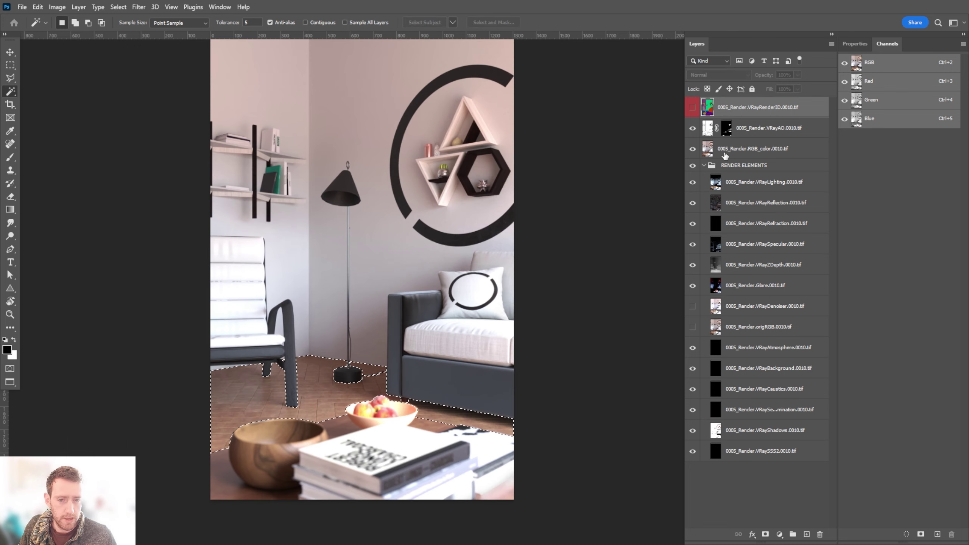
click(704, 165)
click(692, 165)
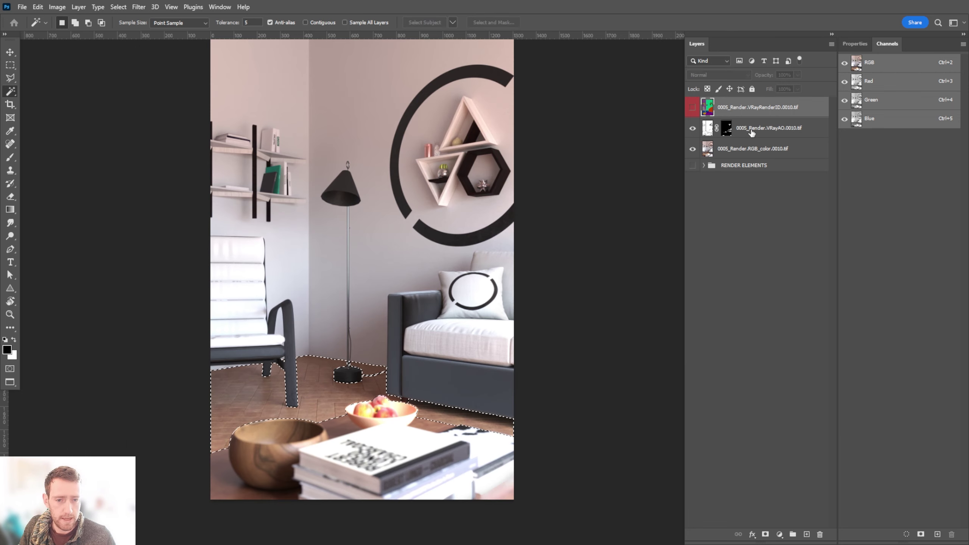
- Add a Levels adjustment above the VRayAO layer, masked to the floor selection, with the midtone value at 0.66
click(747, 130)
click(779, 534)
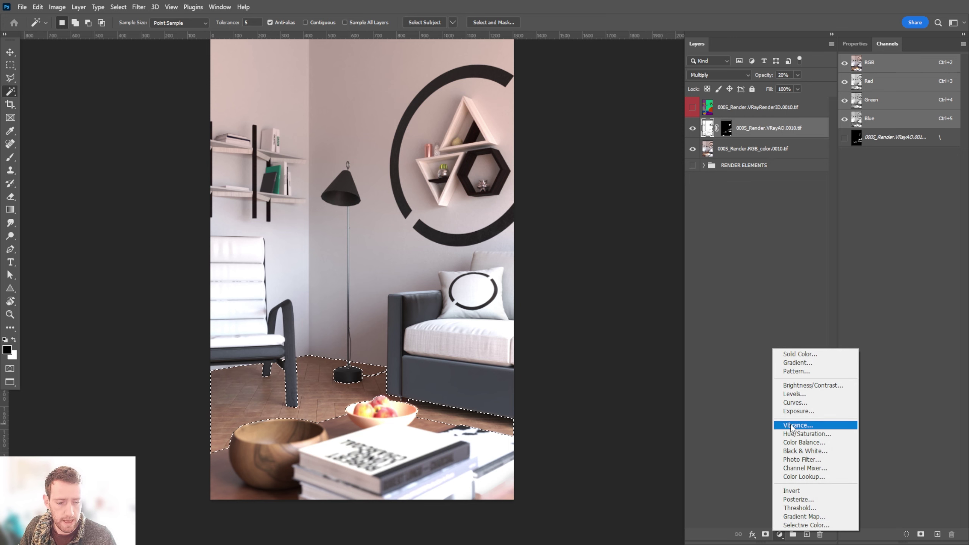
click(795, 395)
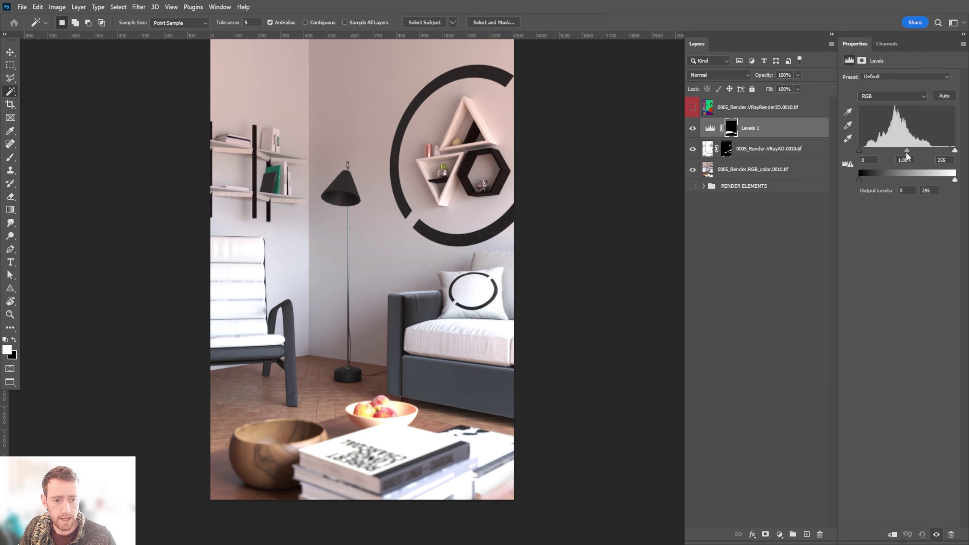
drag(907, 150, 916, 158)
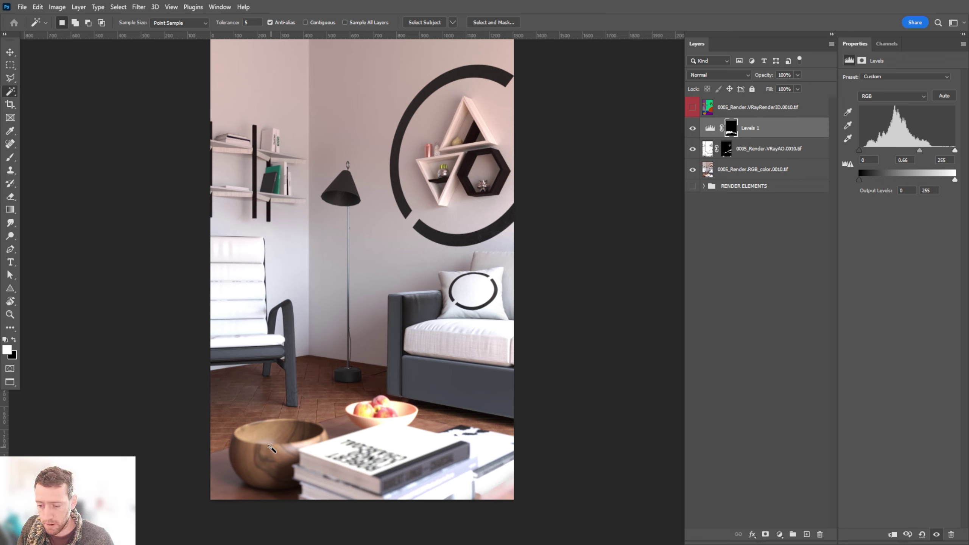
- Select the wooden bowl using the VRayRenderID layer and add a Hue/Saturation adjustment for it above Levels 1
click(271, 449)
click(761, 108)
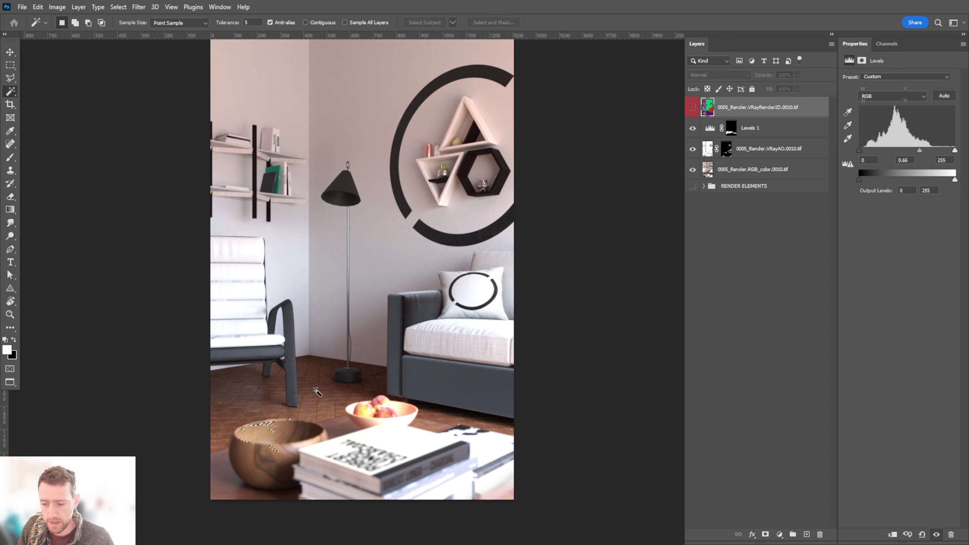
click(796, 133)
click(779, 534)
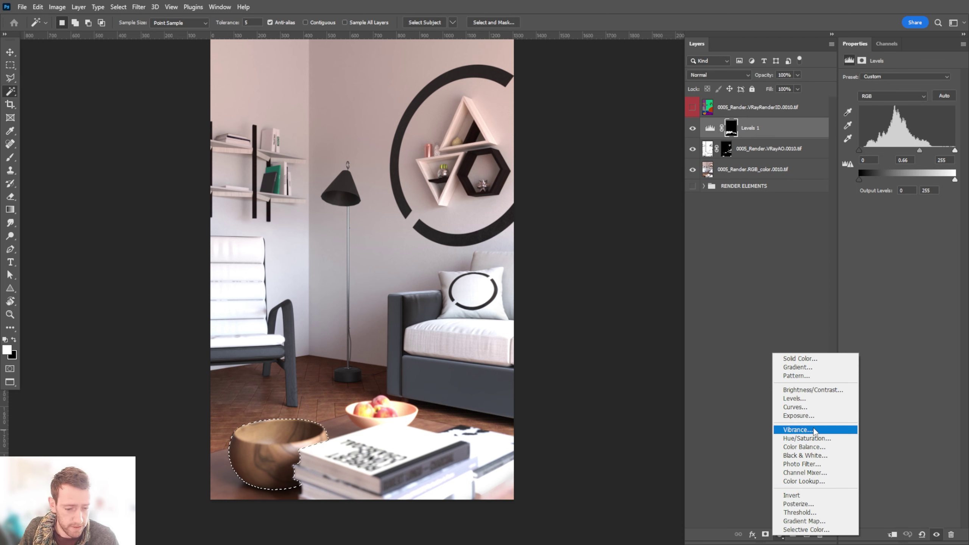
click(806, 438)
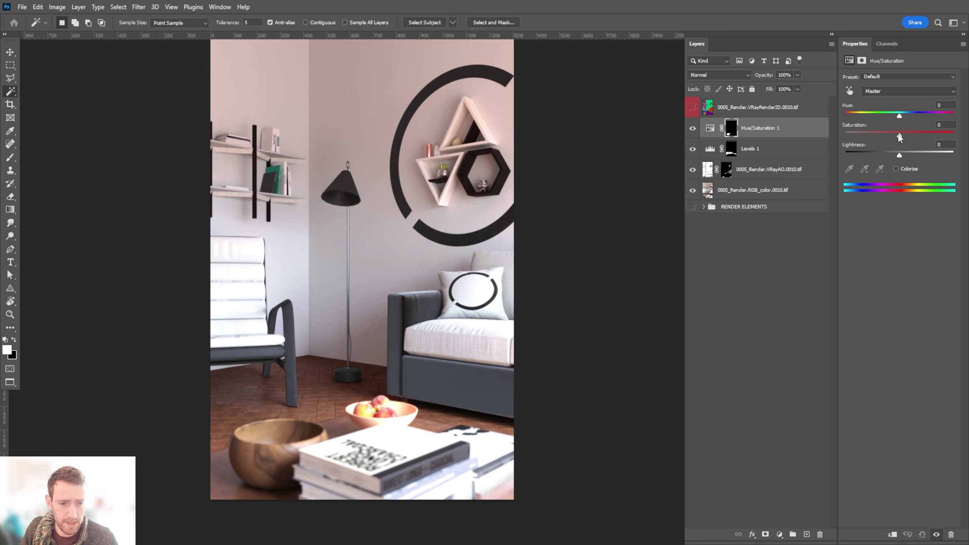
- Set the Reds lightness to -34 in the bowl's Hue/Saturation adjustment and compare the bowl with the adjustment hidden
drag(893, 138, 883, 140)
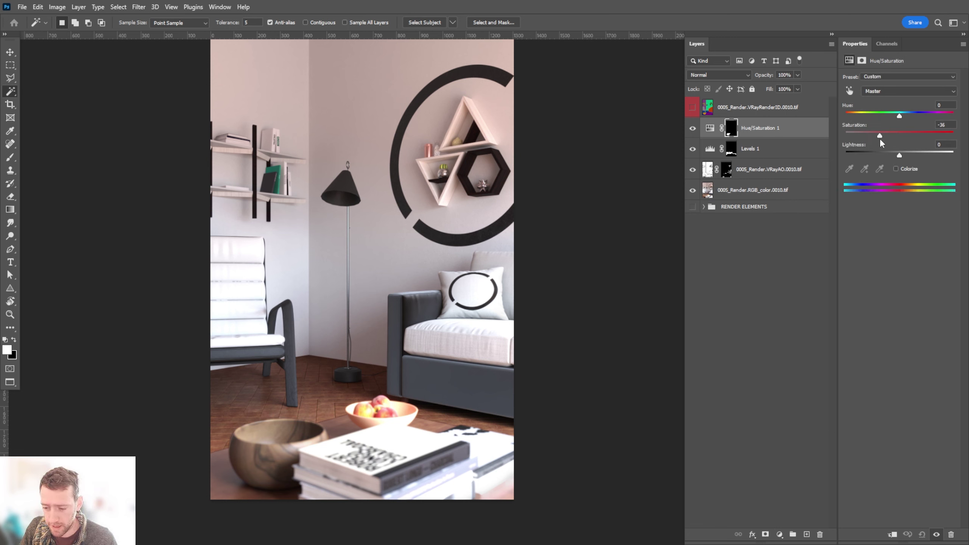
click(876, 91)
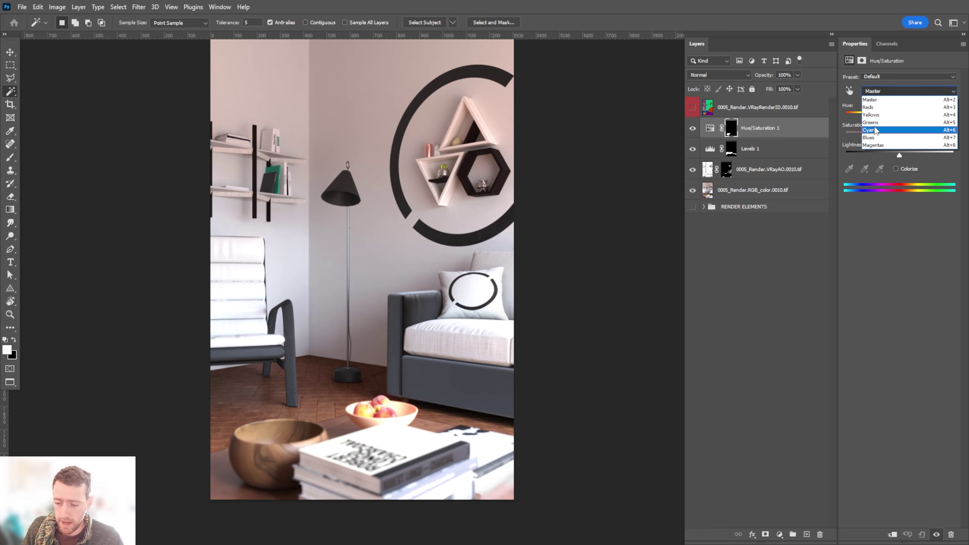
click(877, 107)
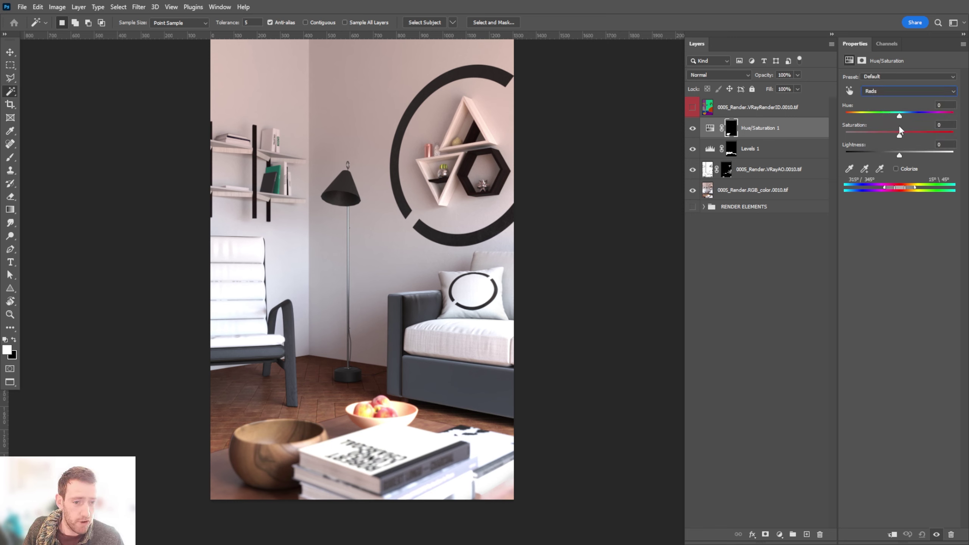
mouse_move(900, 155)
mouse_down()
mouse_move(910, 152)
mouse_move(884, 152)
mouse_up()
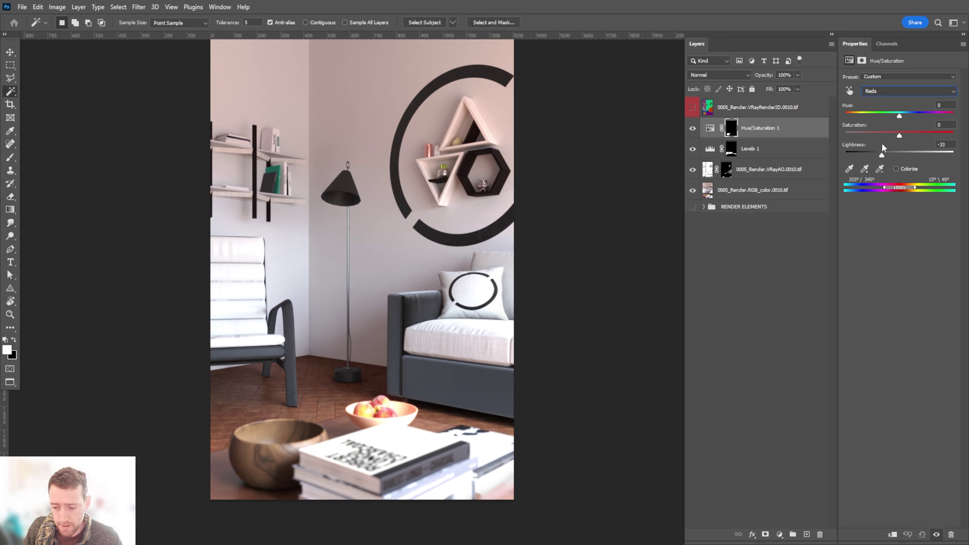
click(692, 131)
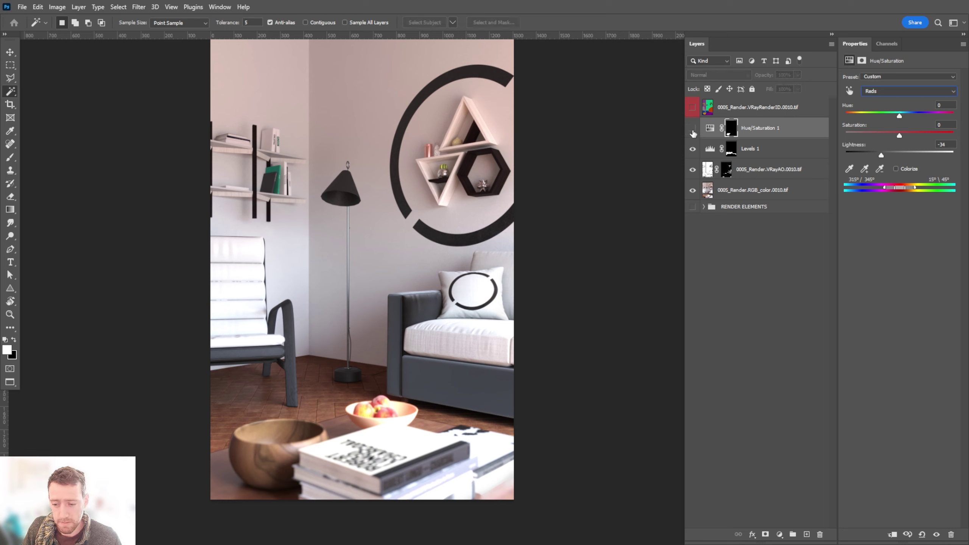
click(729, 110)
click(692, 107)
alt+scroll(275, 164, up, 3)
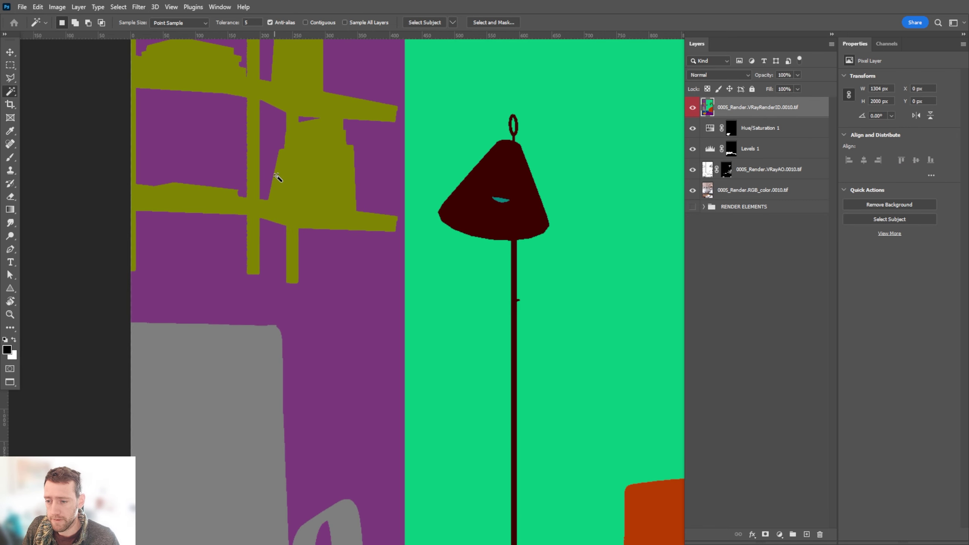
click(335, 177)
click(692, 107)
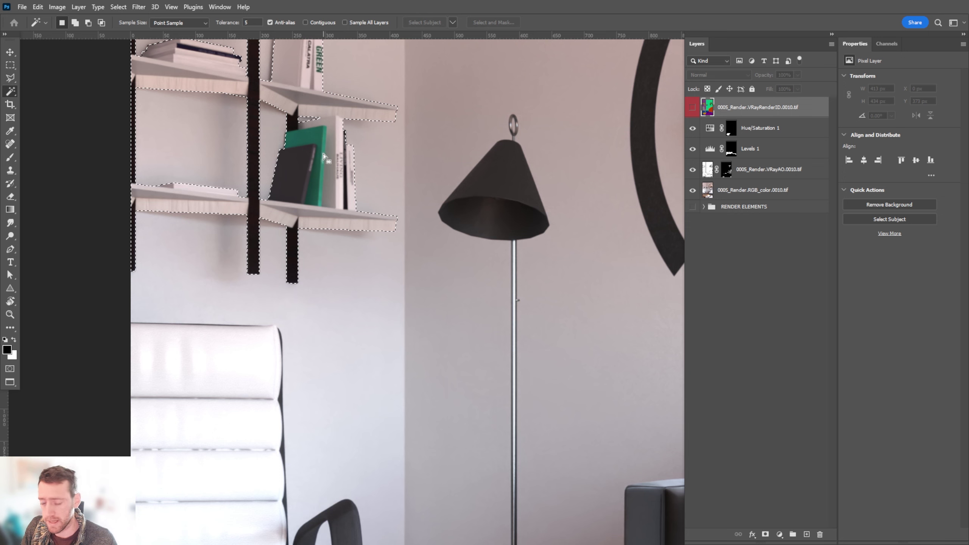
- Replace the shelf selection with a Polygonal Lasso outline of the green book on the wall shelf, excluding the black book in front
key(l)
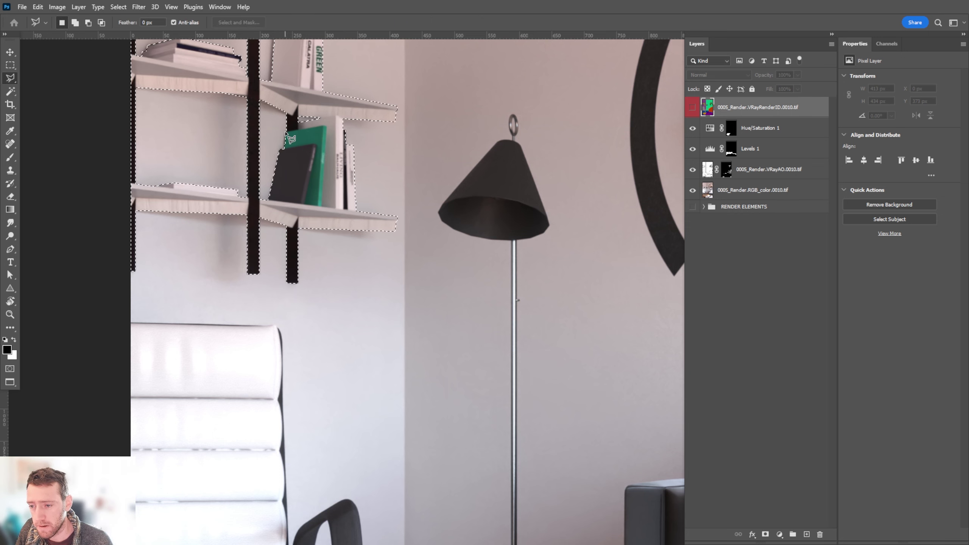
key(ctrl+d)
click(283, 133)
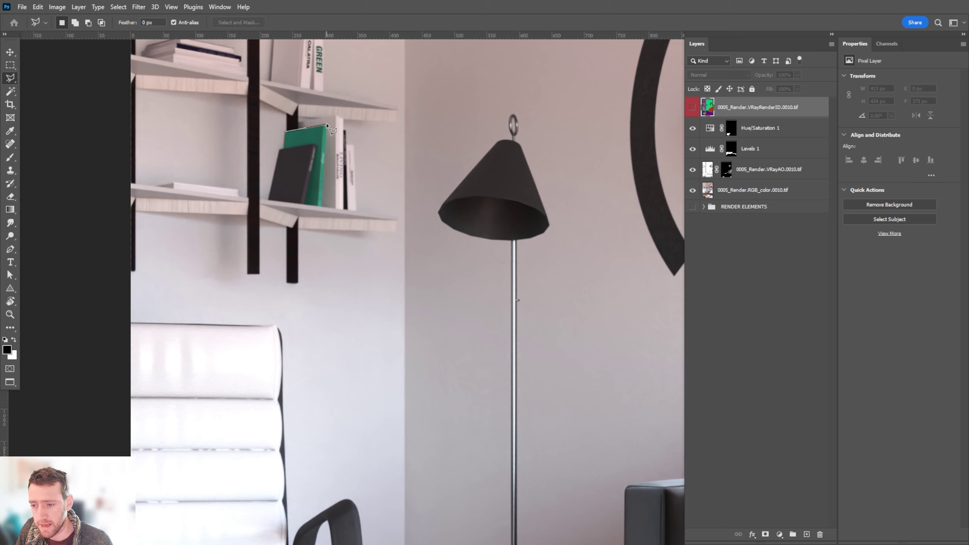
click(326, 127)
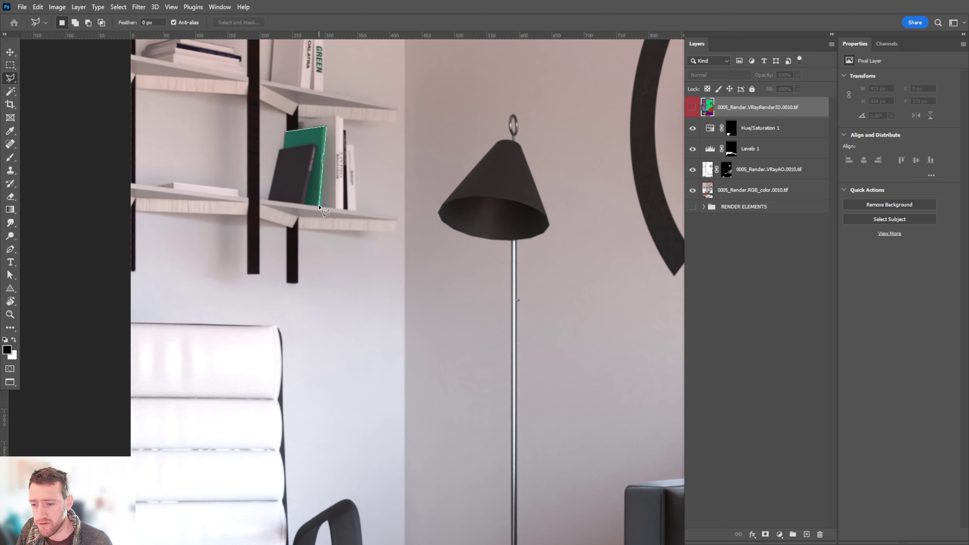
click(322, 205)
click(303, 205)
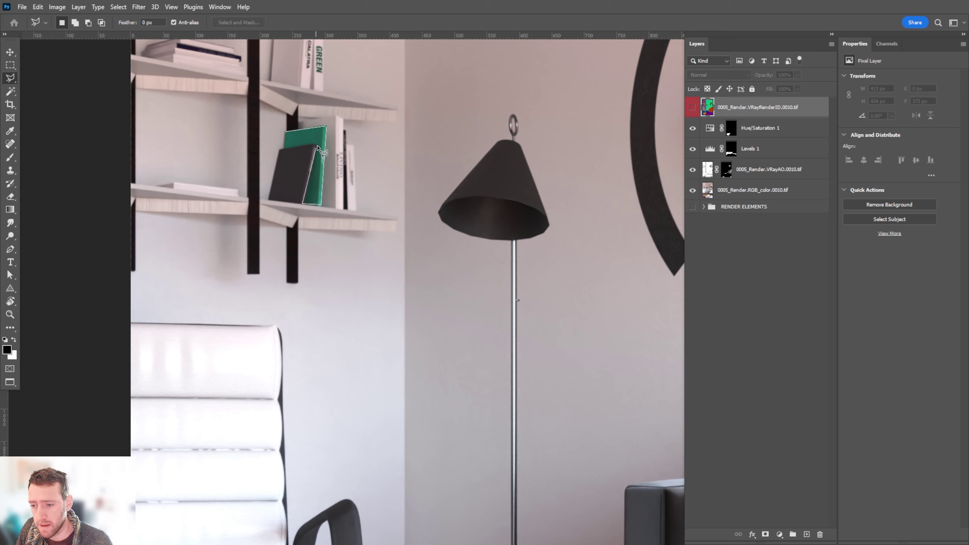
click(319, 145)
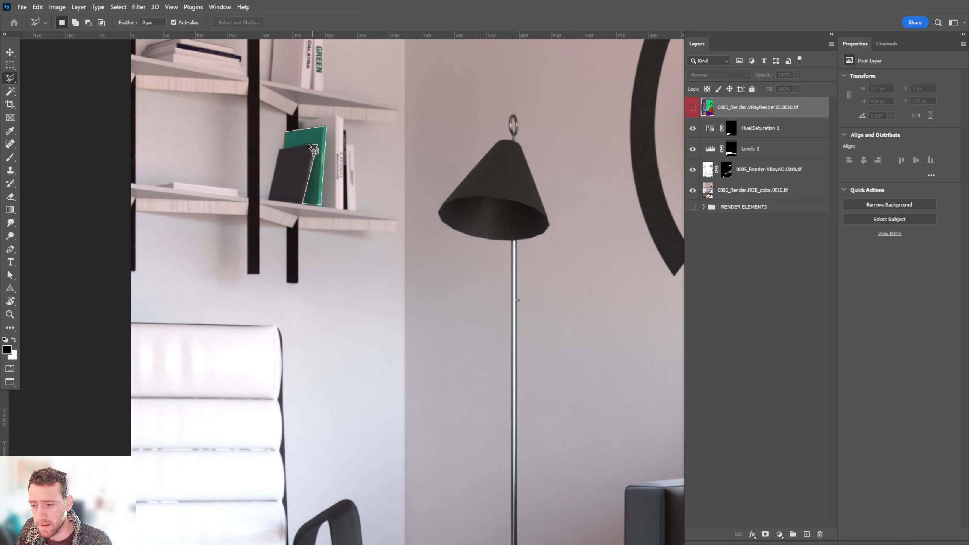
double_click(283, 149)
alt+scroll(306, 151, down, 6)
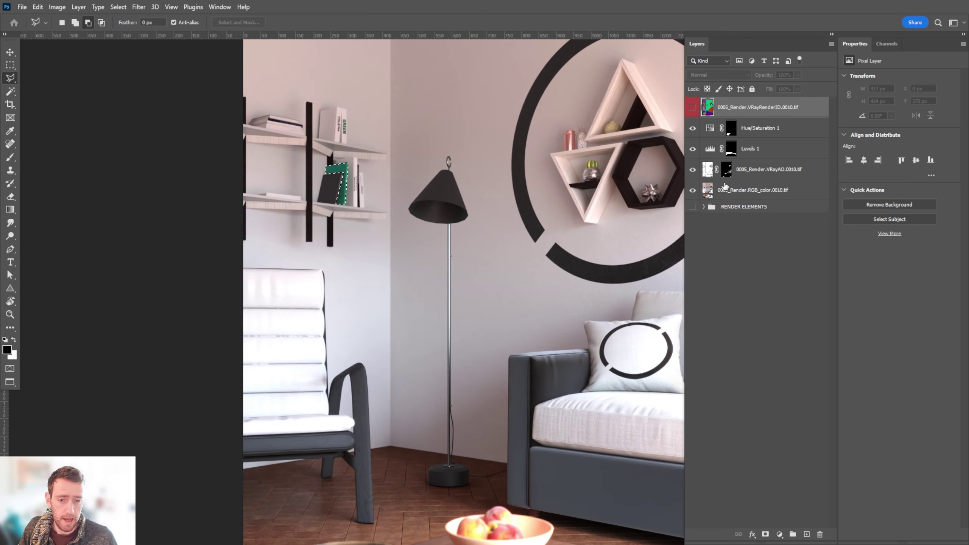
- Add a Hue/Saturation adjustment for the green book above Hue/Saturation 1 and set its saturation to -64
click(761, 129)
key(x)
click(779, 534)
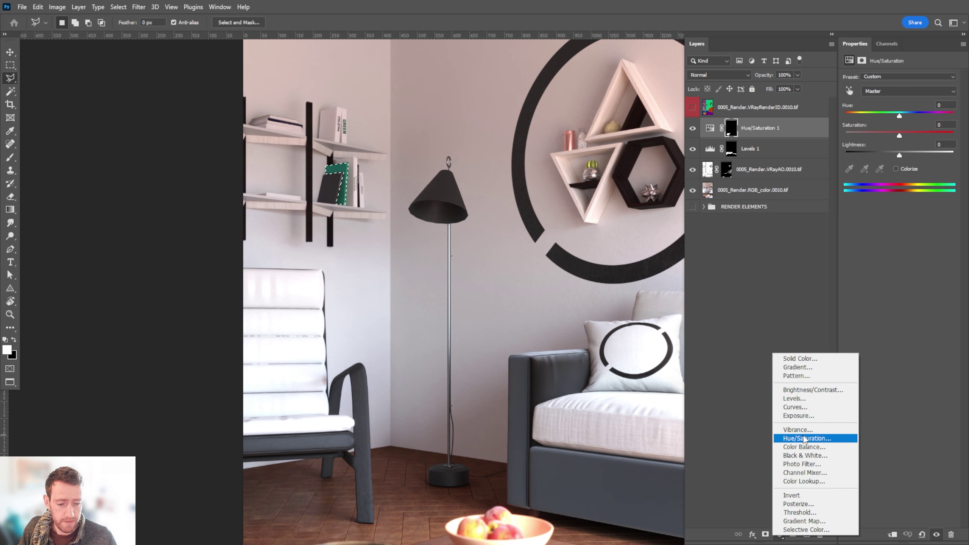
click(814, 438)
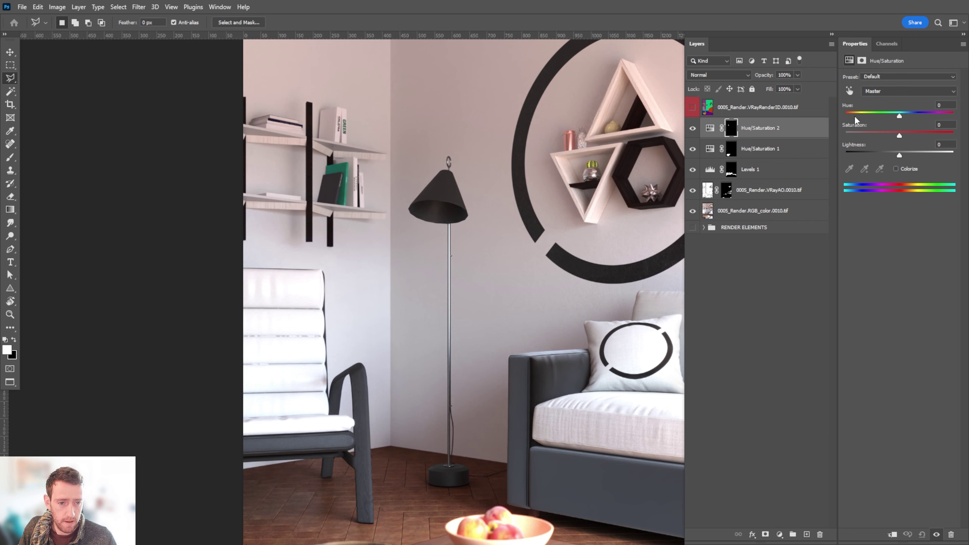
drag(898, 135, 866, 138)
- Compare the full render with the green book's Hue/Saturation adjustment hidden and shown
alt+scroll(415, 196, down, 5)
alt+scroll(504, 179, up, 2)
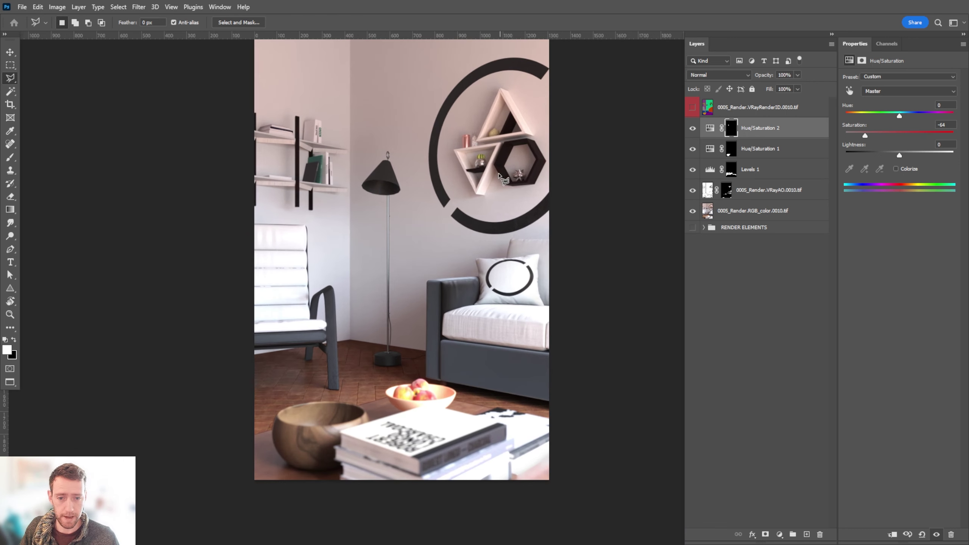
click(692, 129)
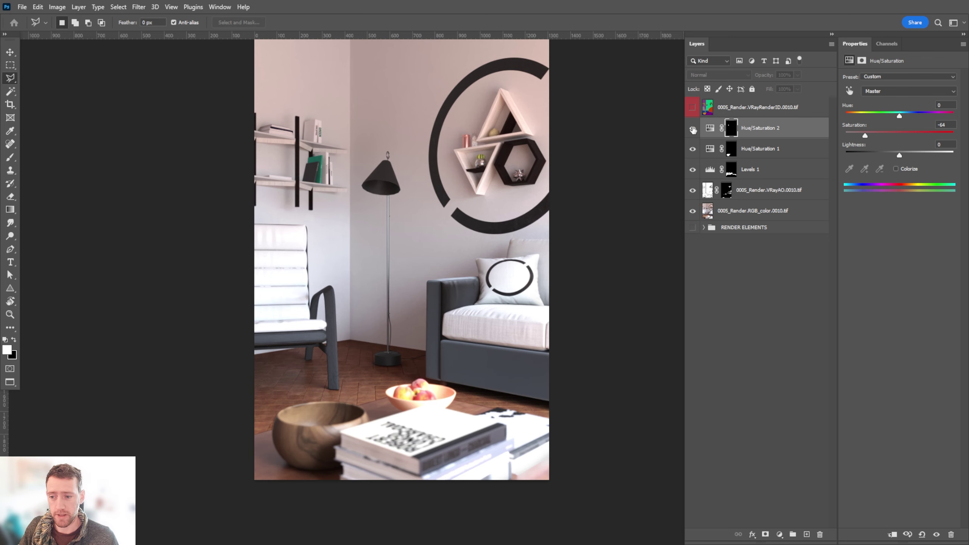
click(692, 129)
key(v)
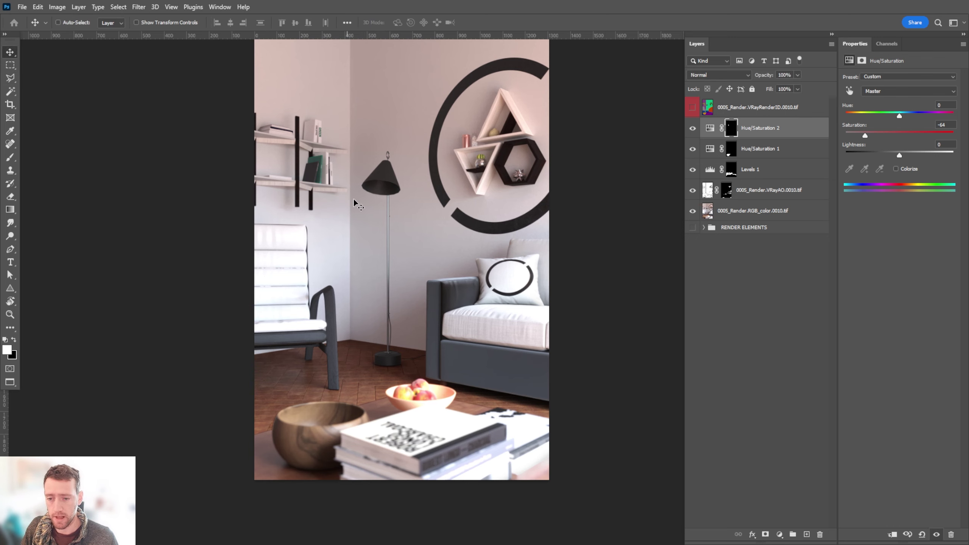
alt+scroll(667, 191, up, 1)
- Add a Curves adjustment for the whole image and place it directly below the VRayRenderID layer
click(789, 363)
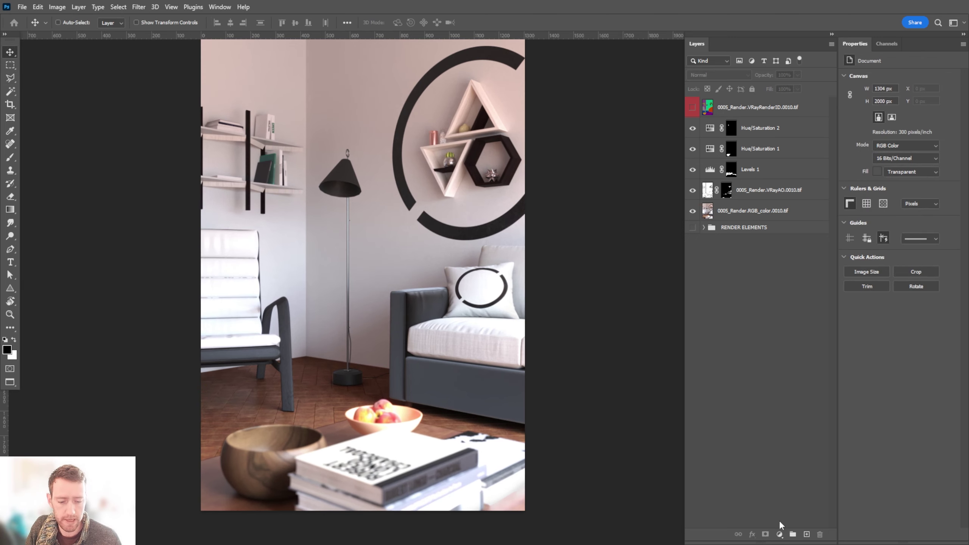
click(779, 534)
click(804, 408)
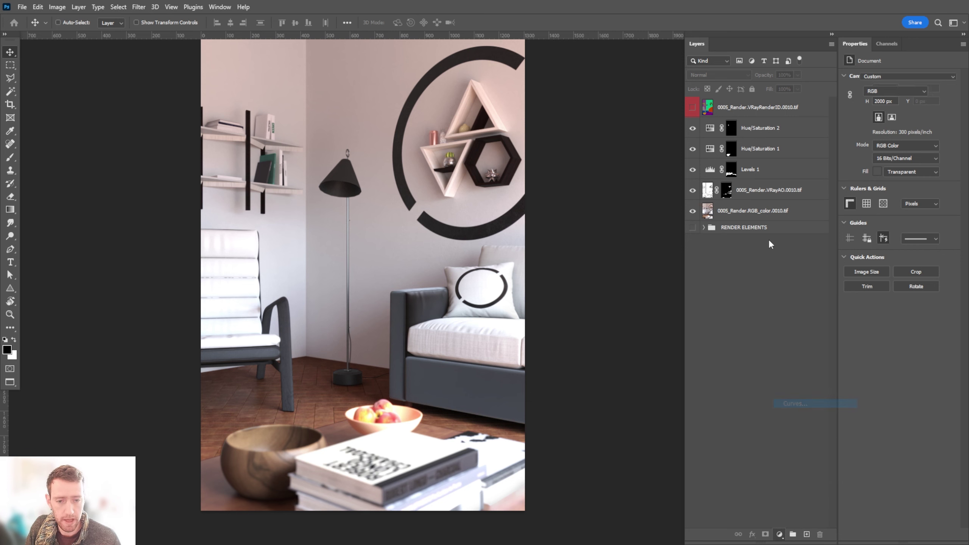
drag(768, 107, 765, 130)
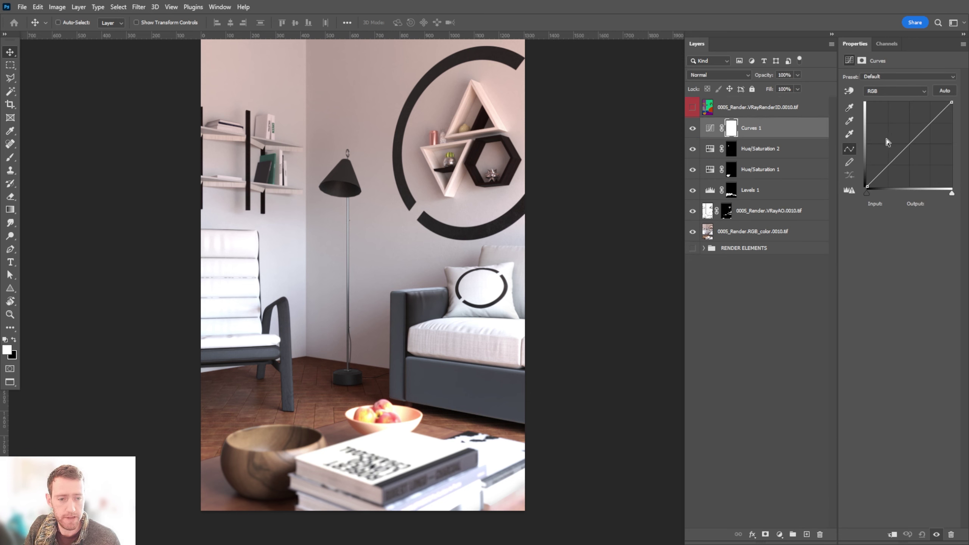
- Add three points to the RGB curve, lowering the shadows, raising the midtones and setting the highlight point to input 197, output 183
click(888, 165)
click(908, 144)
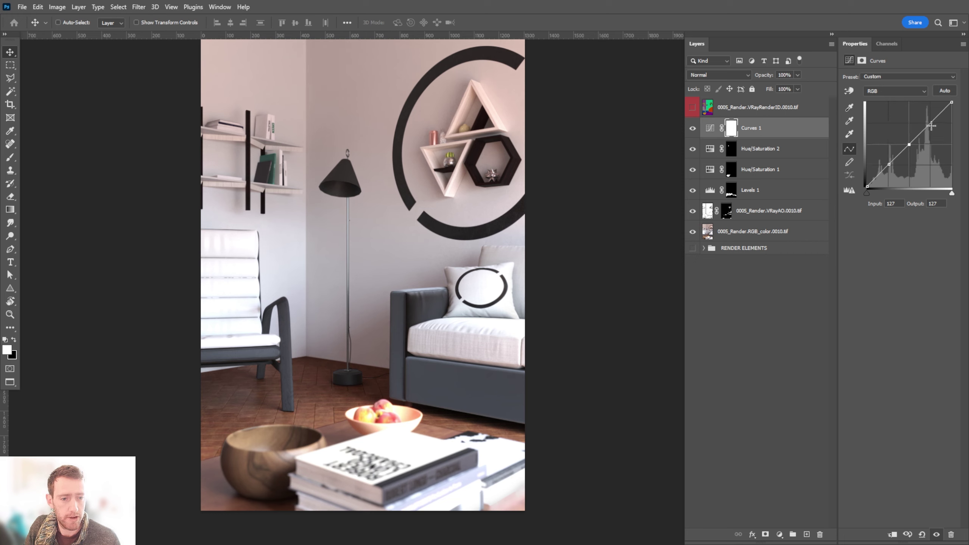
click(930, 123)
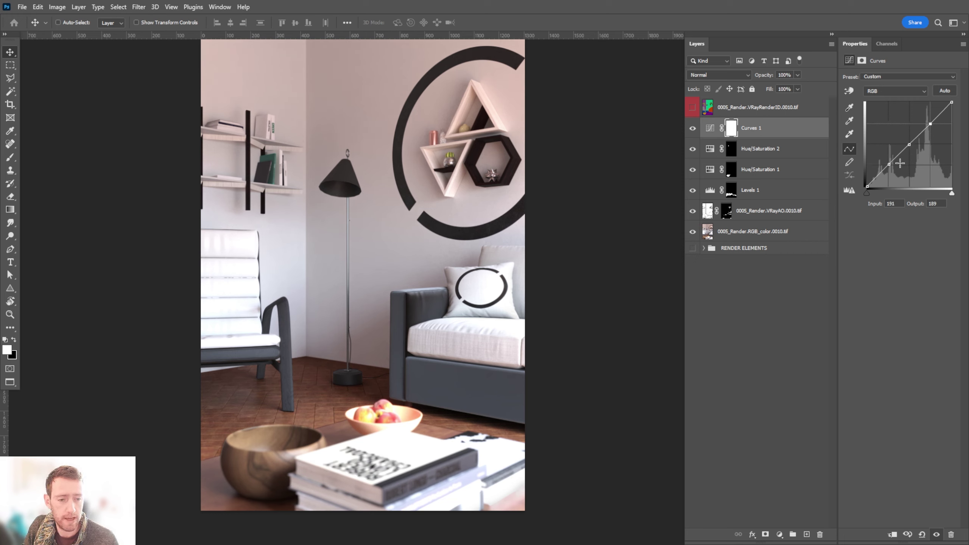
drag(887, 164, 932, 125)
click(930, 122)
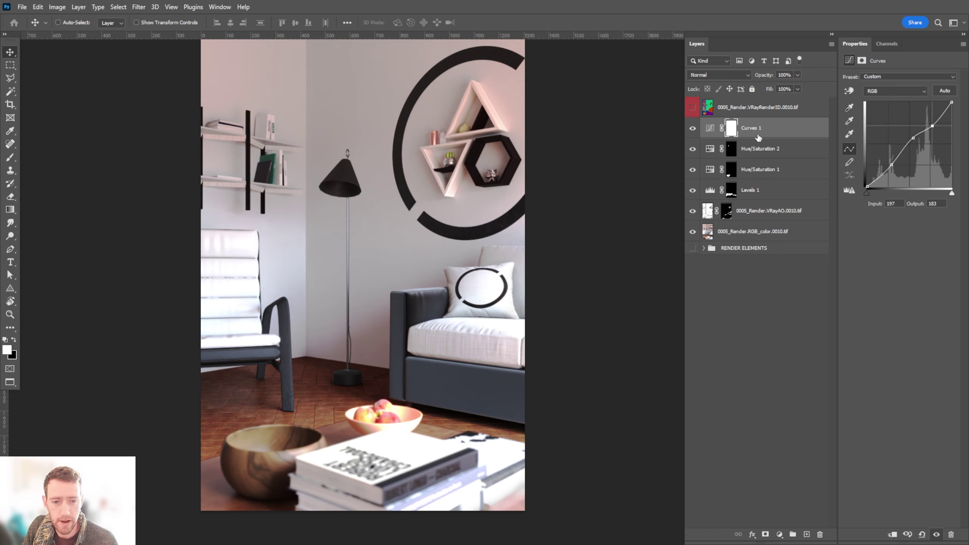
- Compare the render with Curves 1 hidden, then with all adjustments from Curves 1 down to Levels 1 hidden and shown
click(692, 129)
click(692, 129)
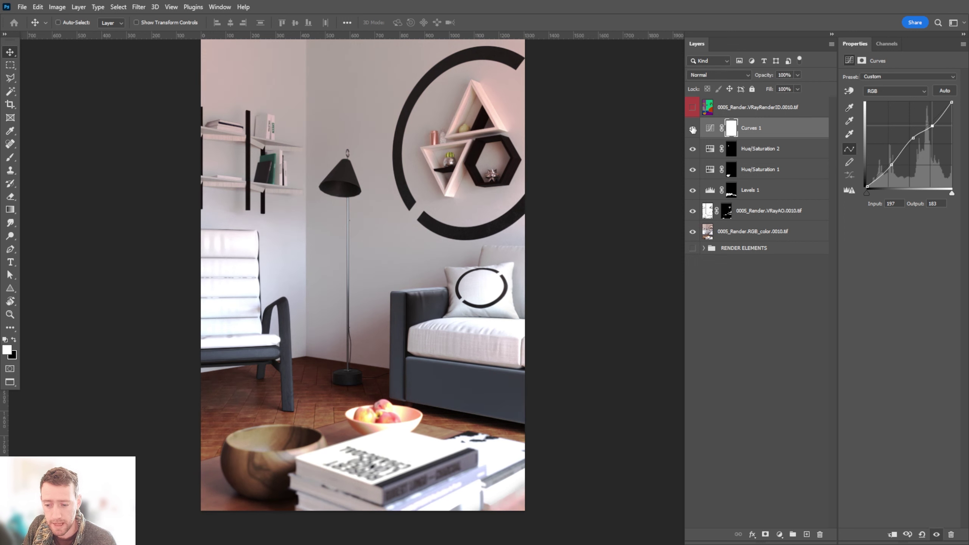
alt+scroll(301, 423, down, 2)
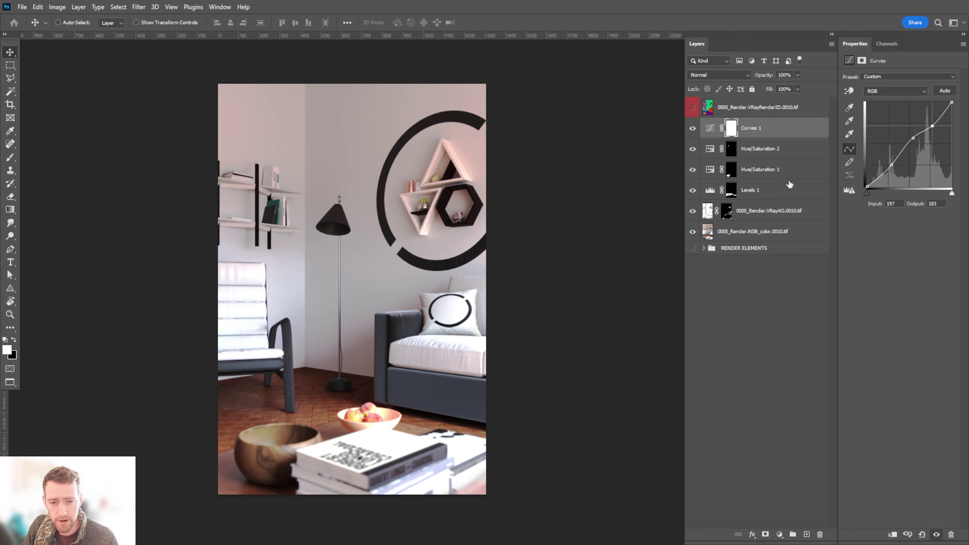
click(768, 193)
drag(690, 130, 691, 188)
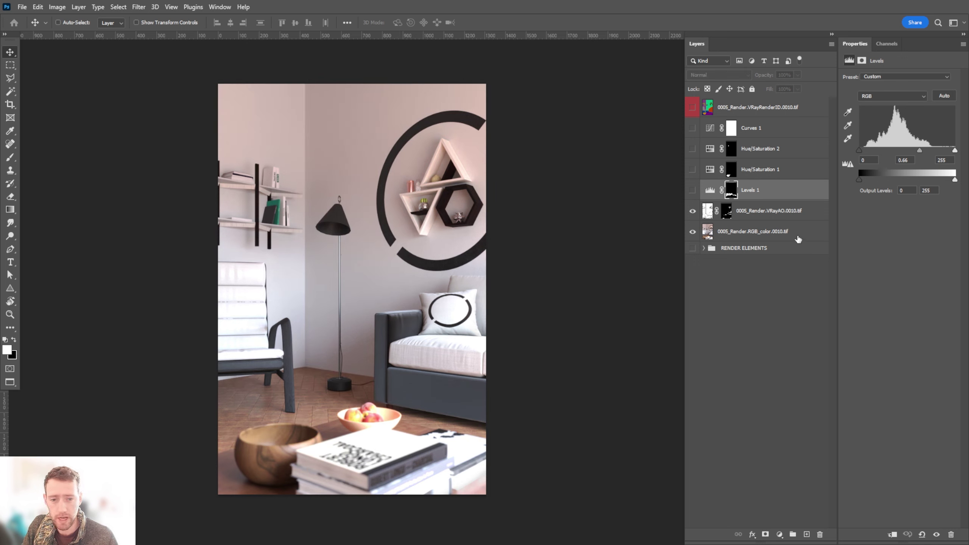
drag(695, 193, 692, 129)
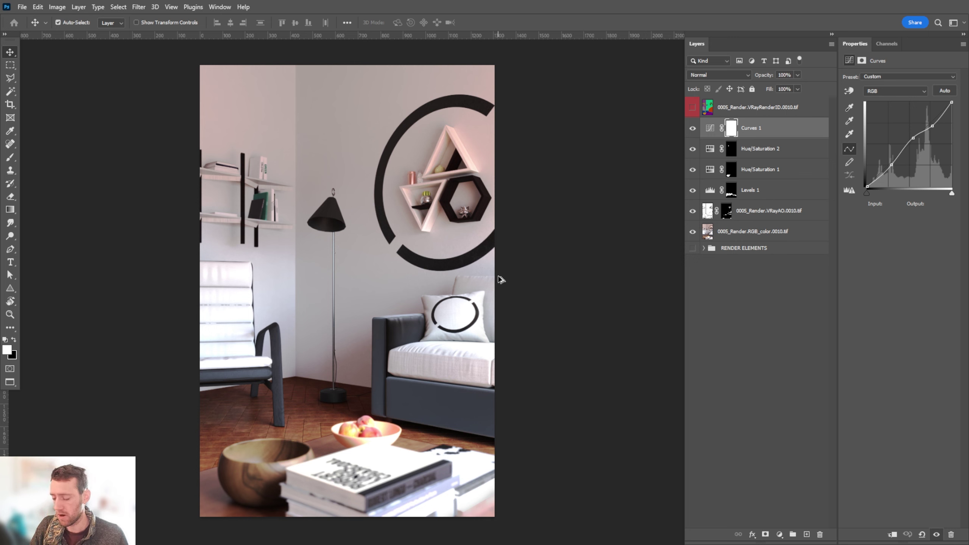
- Stamp all visible layers into a new layer above Curves 1 and duplicate it
key(ctrl+shift+alt+e)
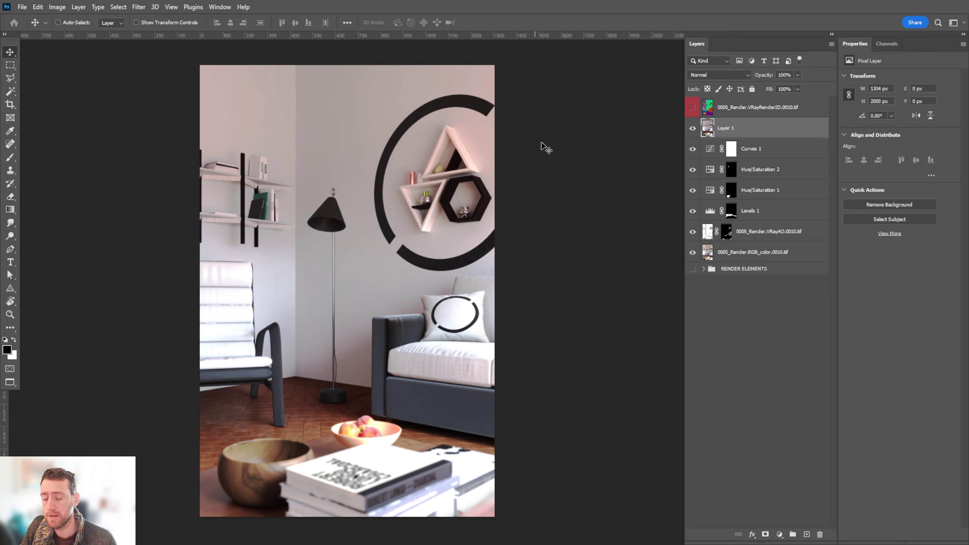
key(ctrl+j)
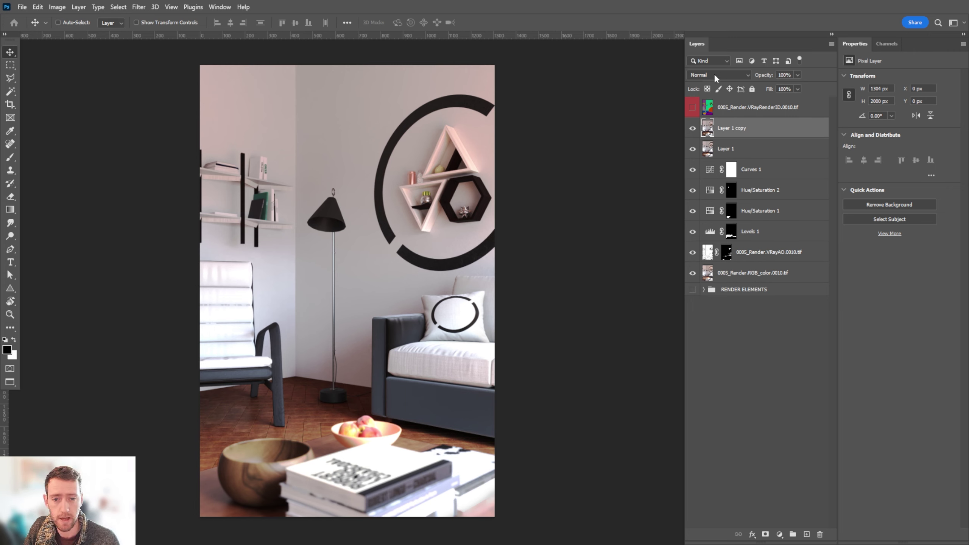
- Apply a High Pass filter with a 1.7-pixel radius to Layer 1 copy and set its blend mode to Overlay
click(138, 7)
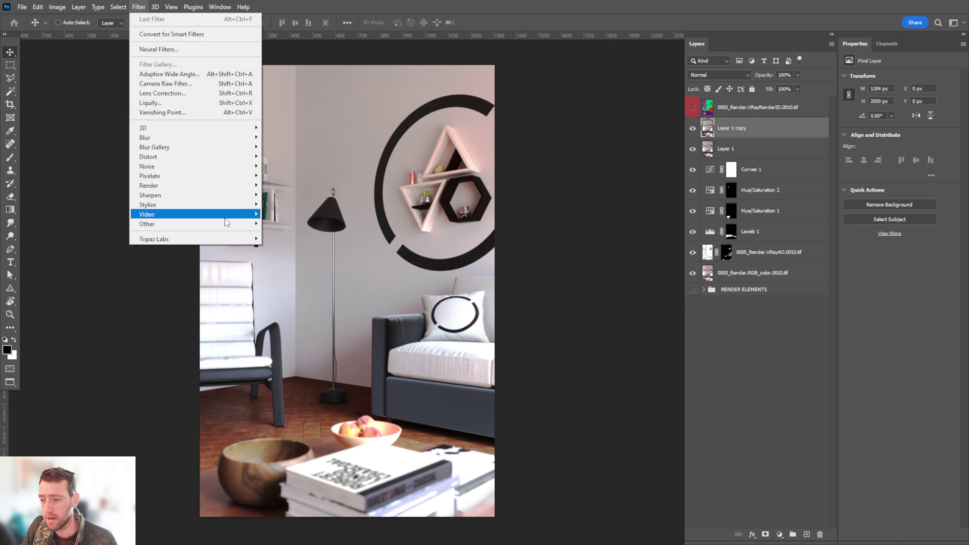
mouse_move(230, 224)
click(290, 233)
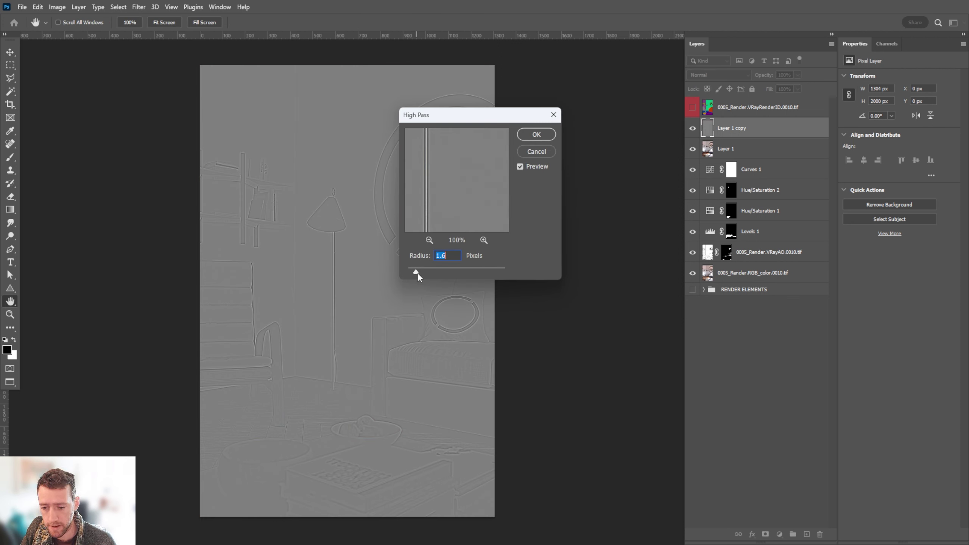
drag(422, 274, 417, 272)
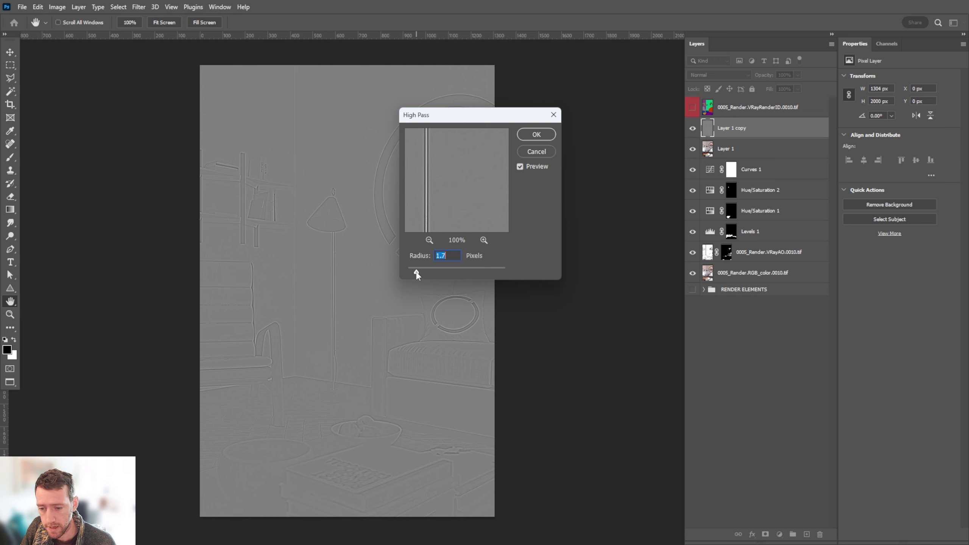
click(534, 138)
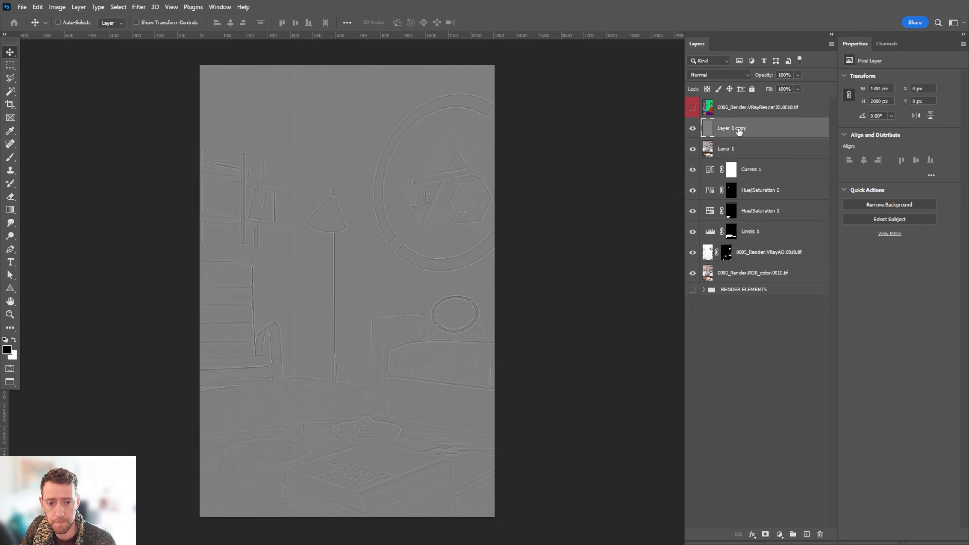
click(725, 76)
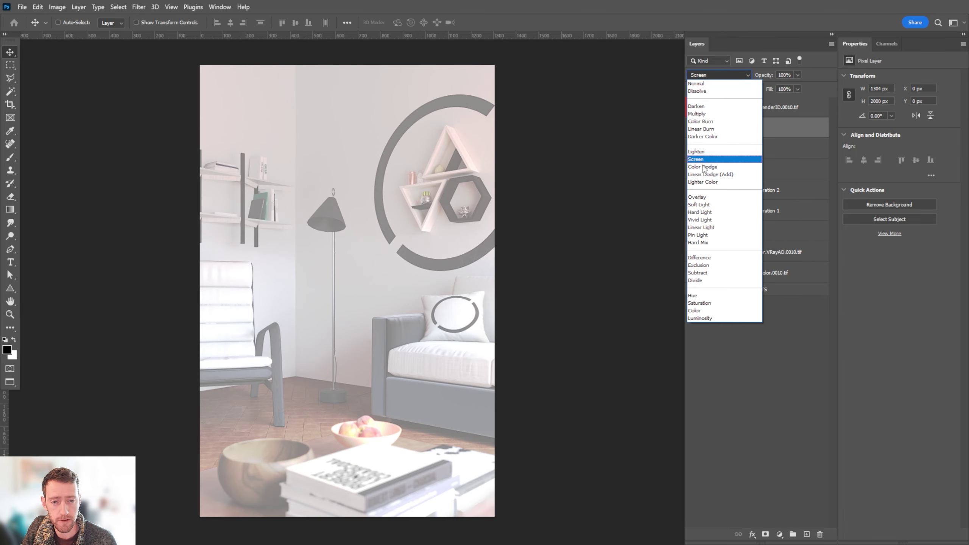
click(704, 197)
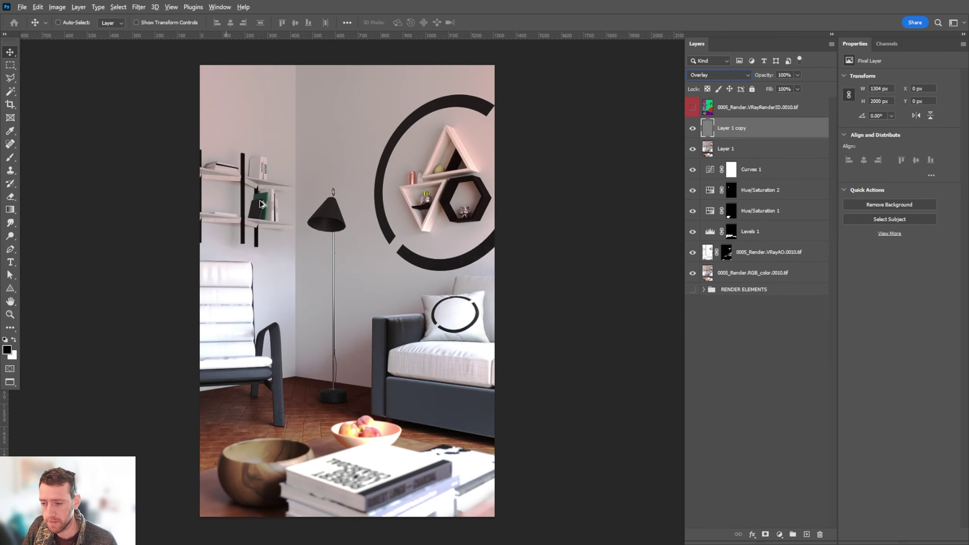
- Examine the sharpening on the floor and lamp base with the High Pass layer hidden and shown
alt+scroll(239, 382, up, 6)
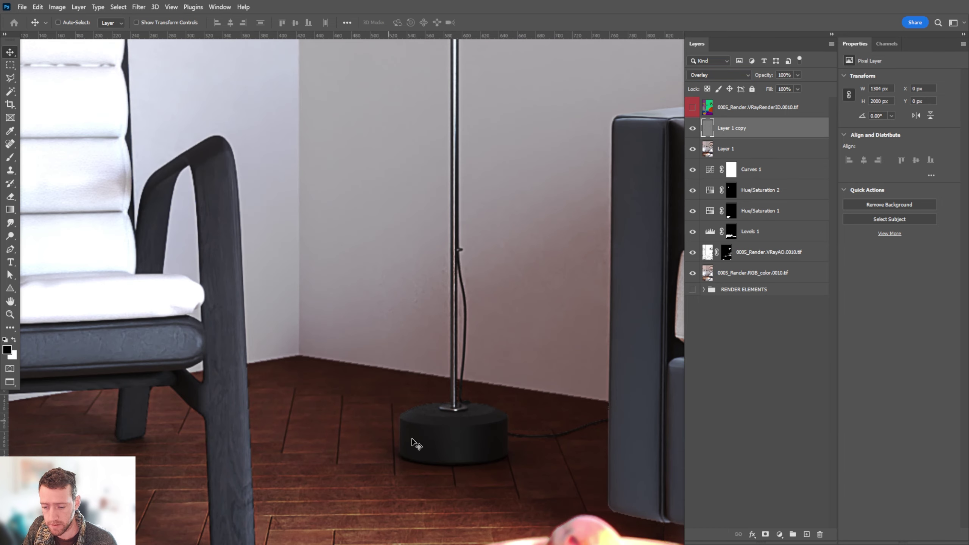
drag(404, 441, 448, 324)
alt+scroll(424, 417, up, 1)
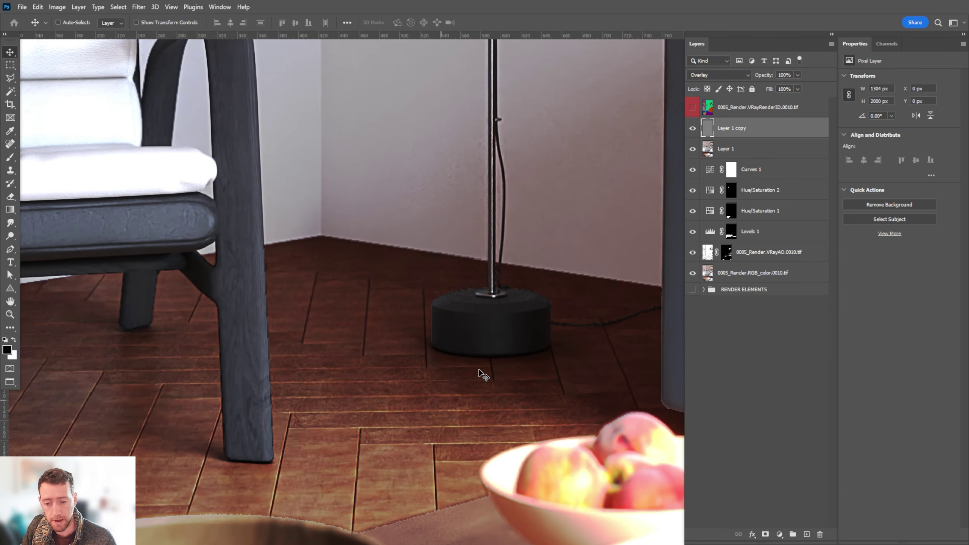
click(692, 130)
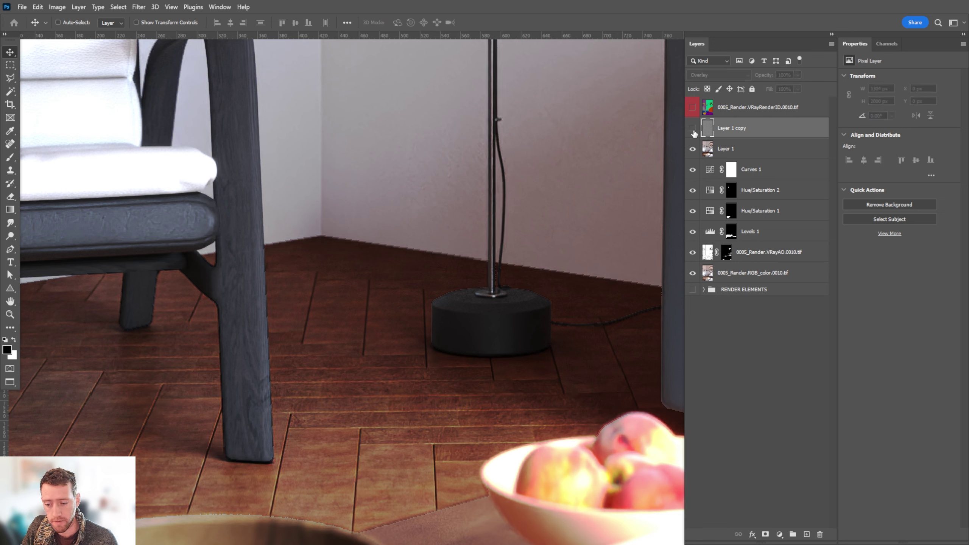
click(693, 130)
click(693, 131)
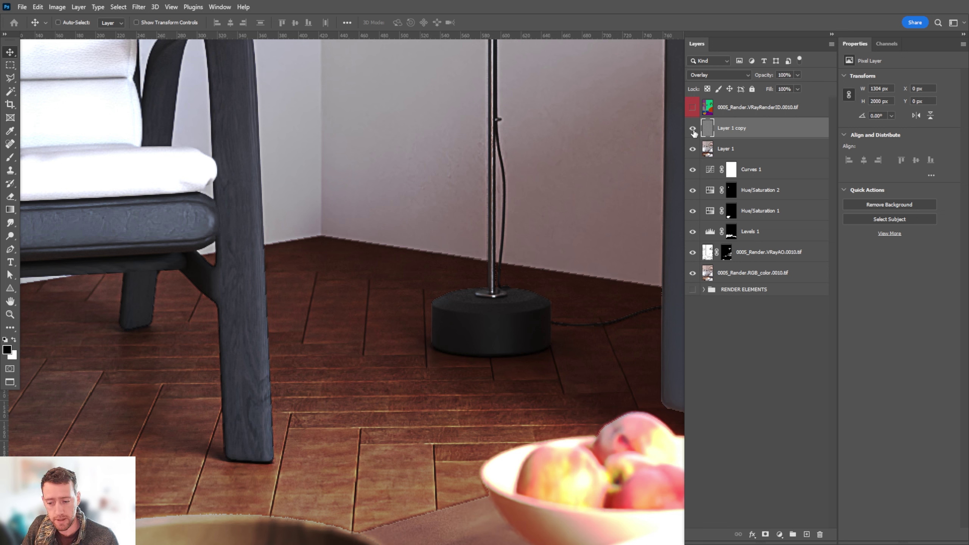
click(693, 130)
click(693, 131)
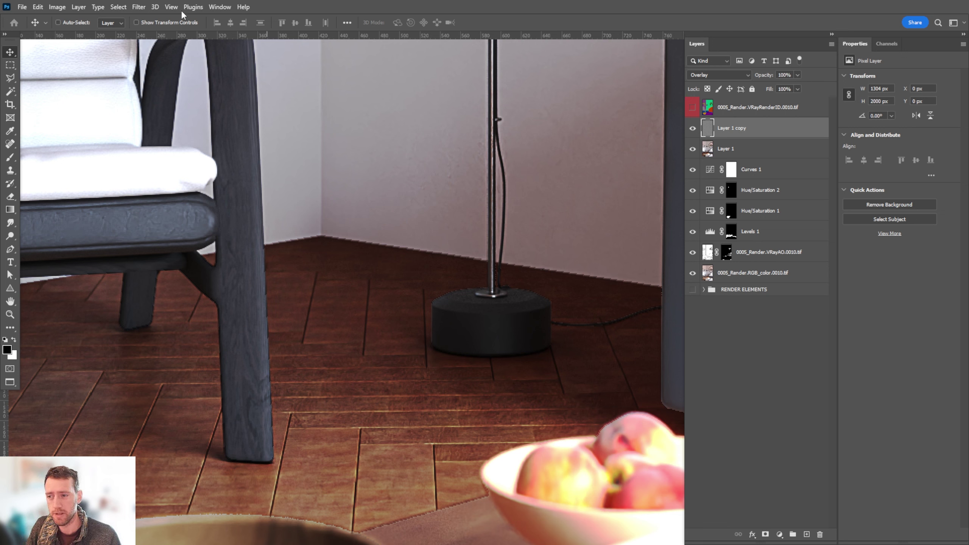
click(139, 7)
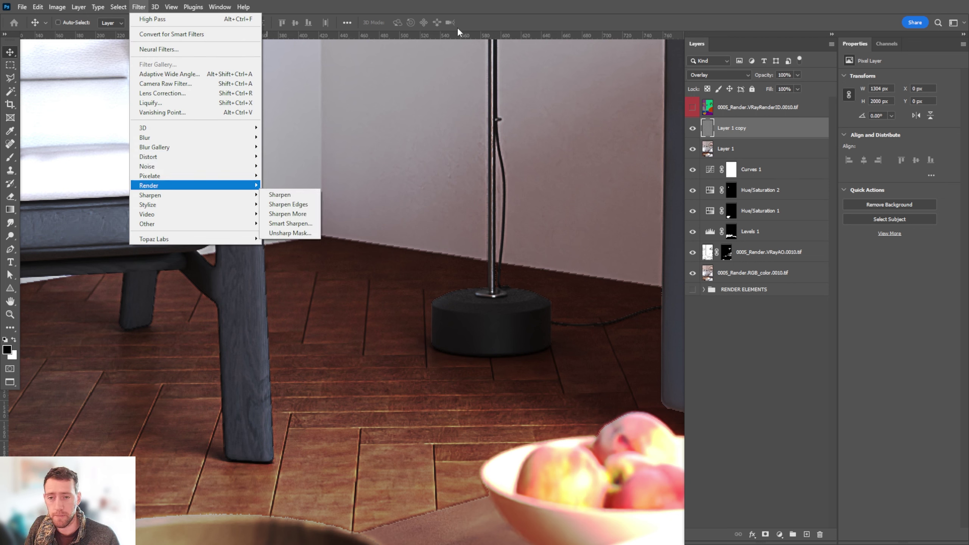
click(480, 1)
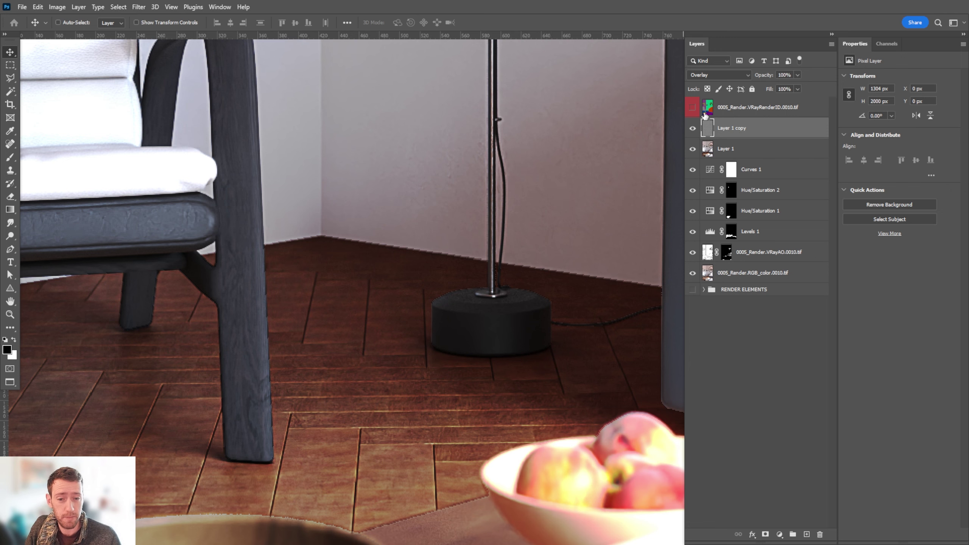
click(693, 129)
click(693, 130)
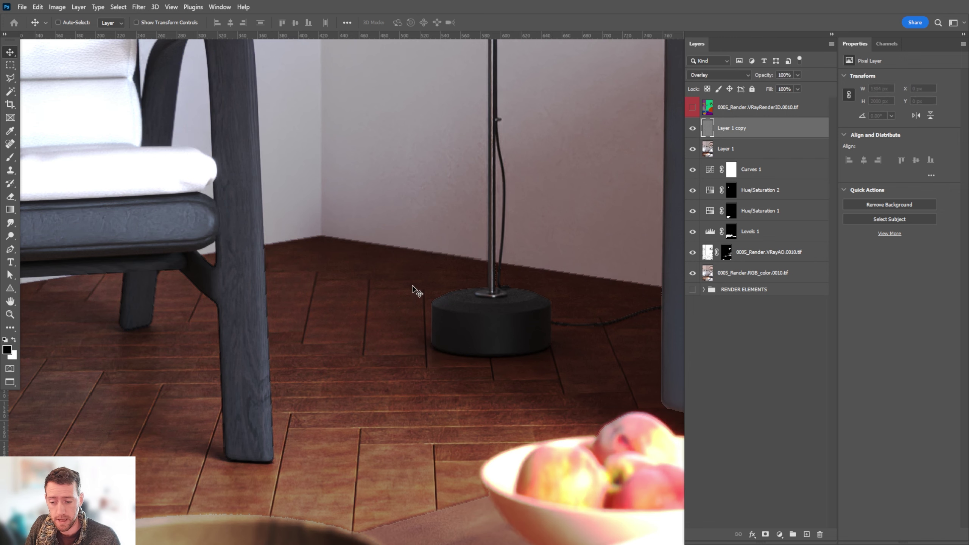
- Add a layer mask to the High Pass layer and paint black over the sofa pillow's circle pattern to remove the sharpening there
alt+scroll(360, 302, down, 6)
alt+scroll(360, 302, down, 3)
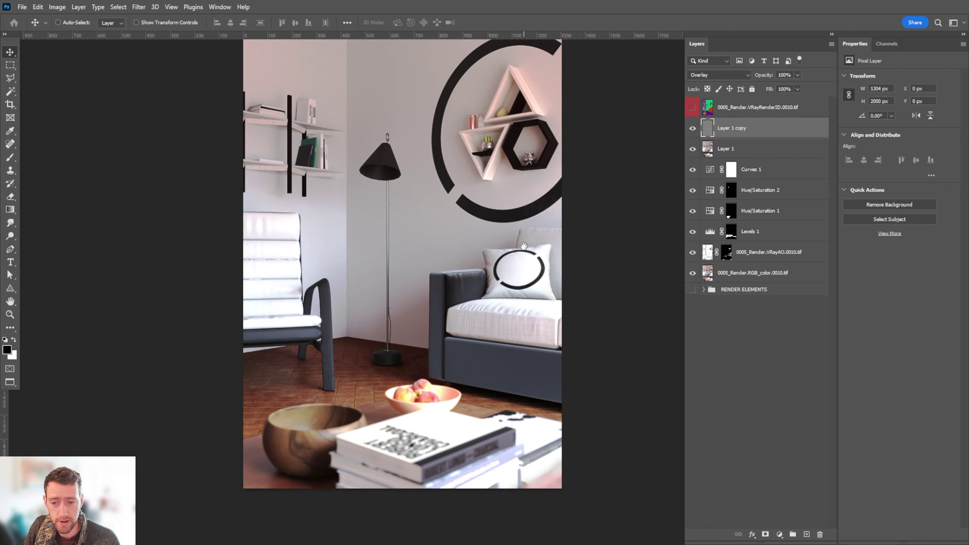
alt+scroll(533, 267, up, 6)
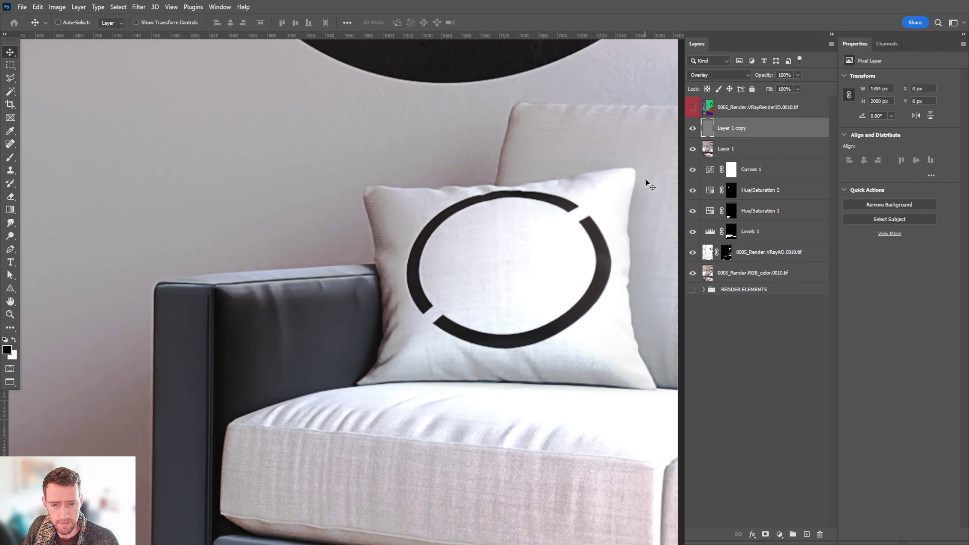
click(692, 129)
click(692, 129)
click(765, 534)
key(b)
key(x)
key(x)
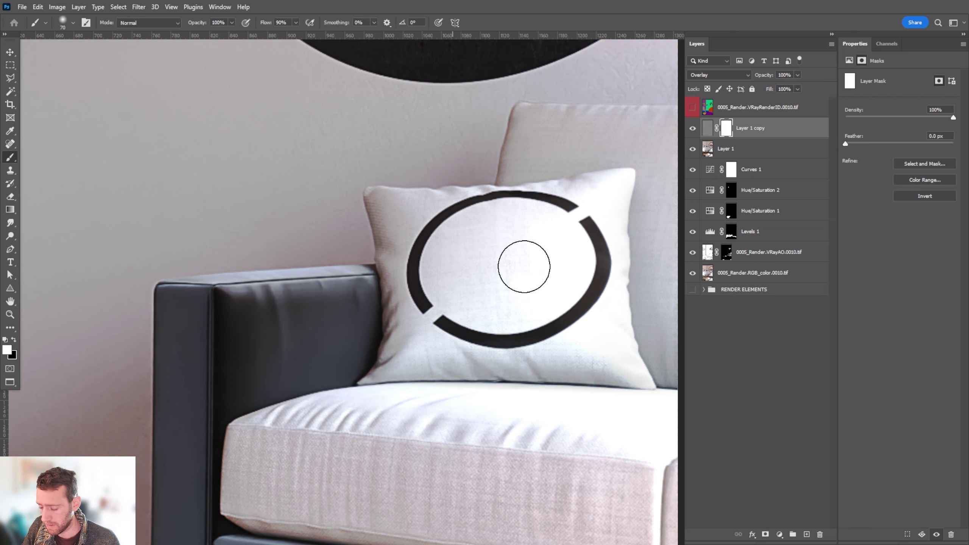
mouse_move(457, 322)
mouse_down()
mouse_move(436, 220)
mouse_move(587, 202)
mouse_up()
alt+scroll(431, 227, down, 8)
key(v)
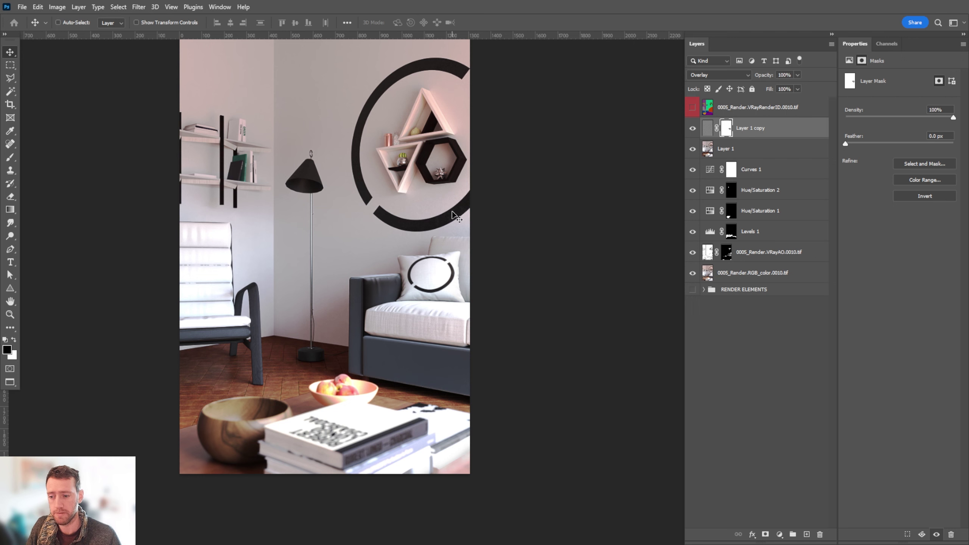
drag(452, 212, 463, 226)
- Stamp all visible layers into a new layer above Layer 1 copy and show only the new layer
click(803, 131)
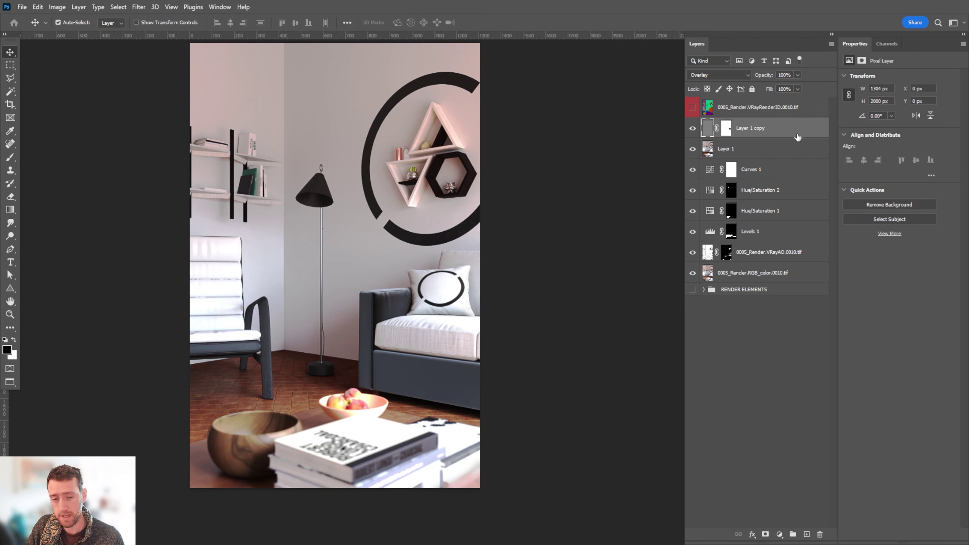
key(ctrl+shift+alt+e)
alt+click(692, 129)
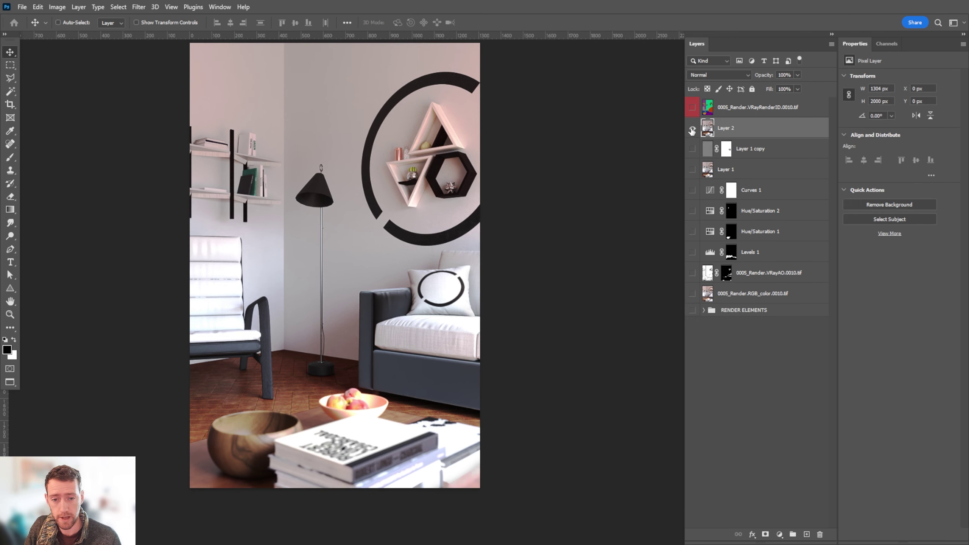
- Show all layers and start a Camera Raw filter on Layer 2 with Exposure +0.10, Contrast +9 and Shadows -4
alt+click(692, 131)
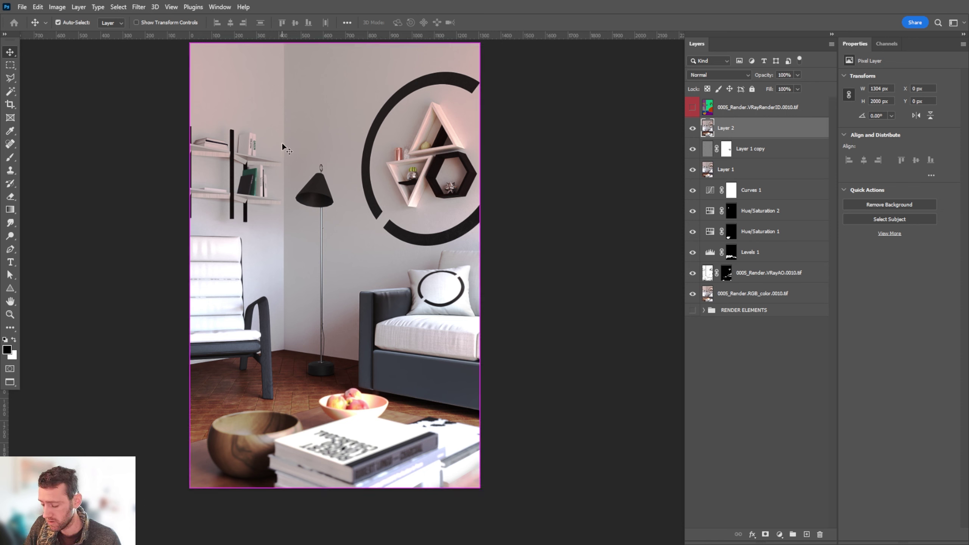
key(ctrl+shift+a)
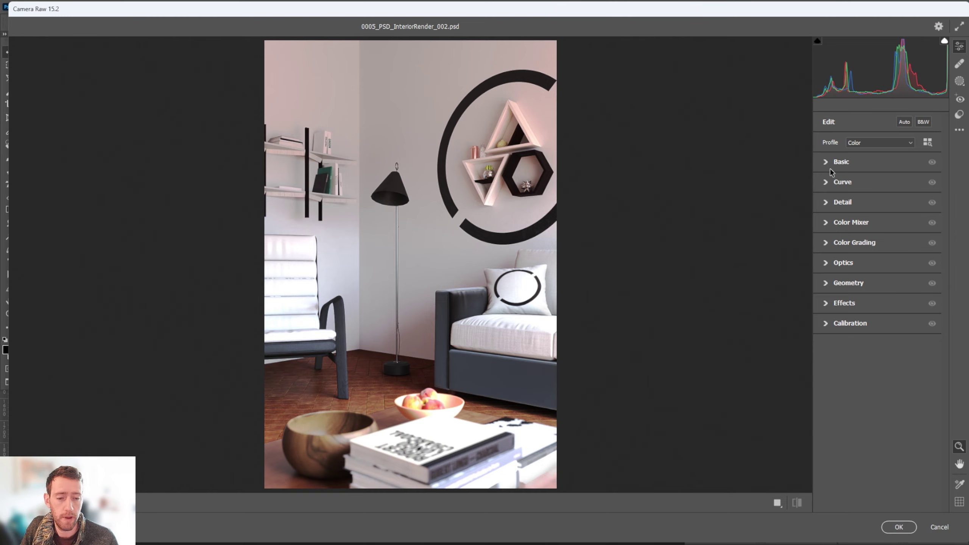
click(827, 165)
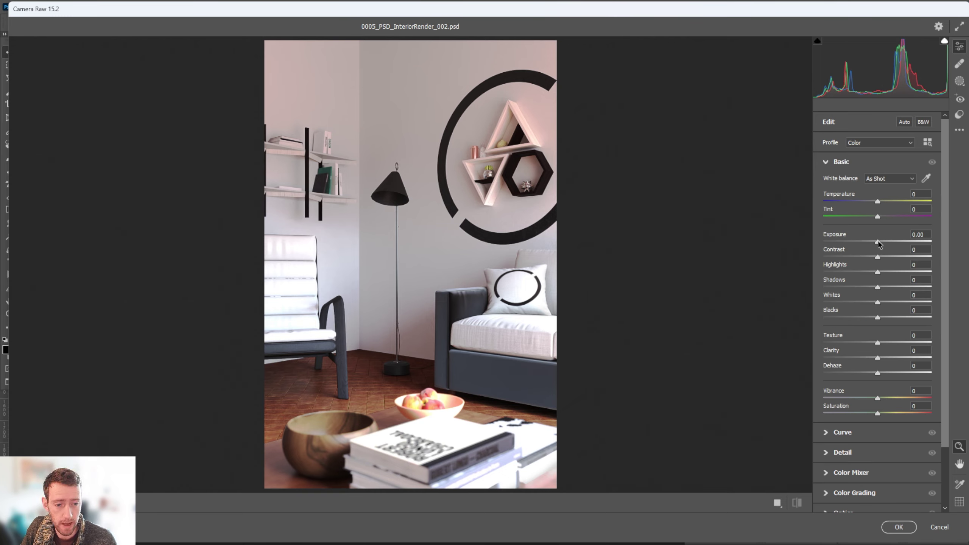
mouse_move(878, 241)
mouse_down()
mouse_move(881, 231)
mouse_move(881, 253)
mouse_up()
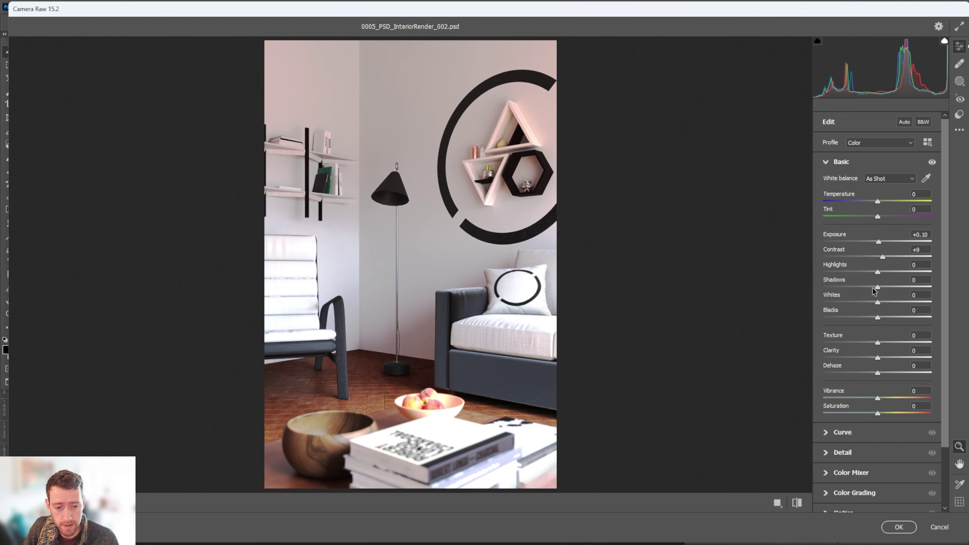
drag(877, 287, 875, 286)
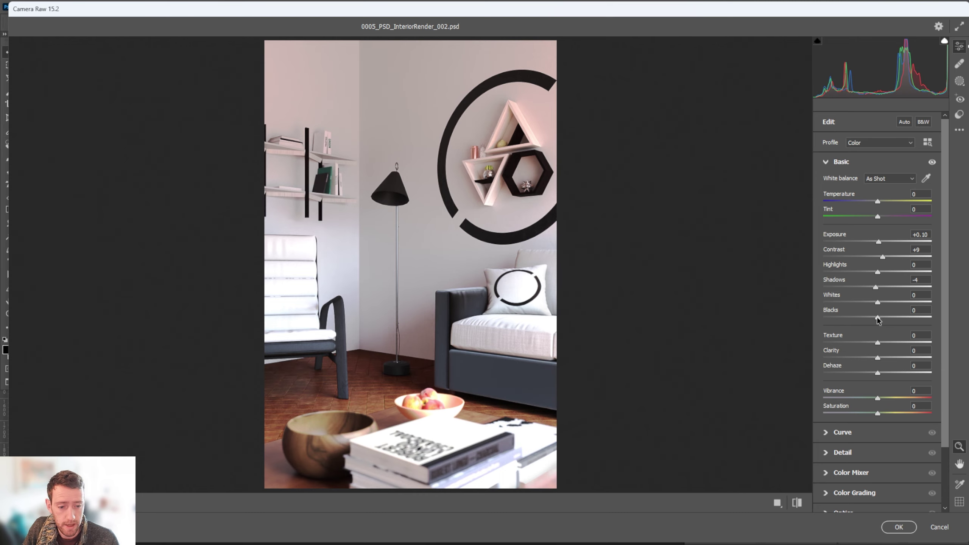
- Set the Camera Raw Texture to +15, judging the effect on the sofa and floor up close
drag(877, 342, 899, 343)
click(524, 337)
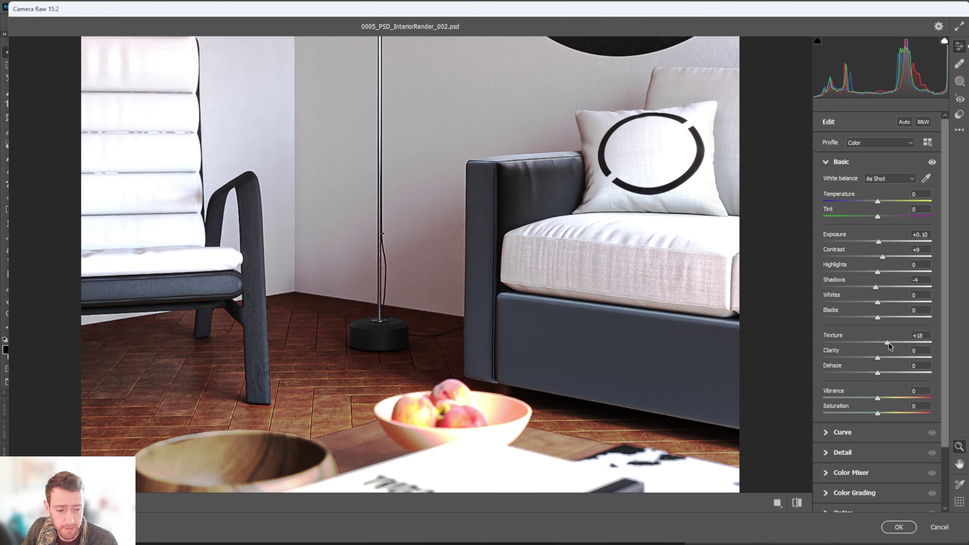
drag(888, 342, 887, 342)
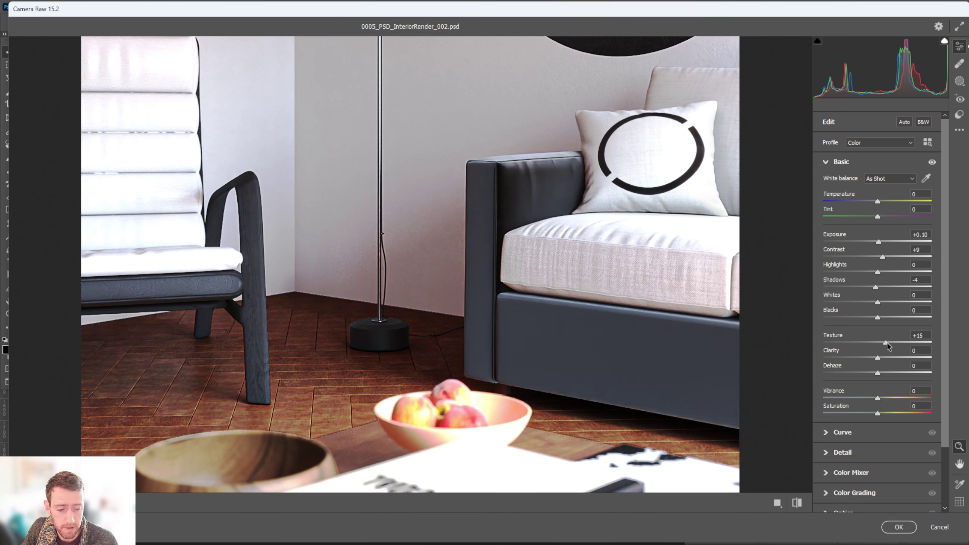
- Set the Camera Raw Detail Sharpening to 10
click(839, 163)
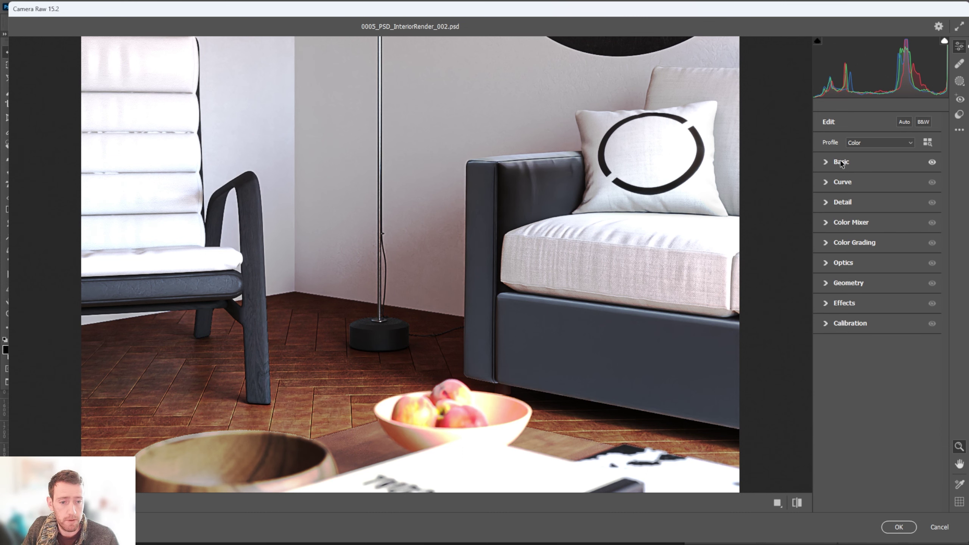
click(828, 201)
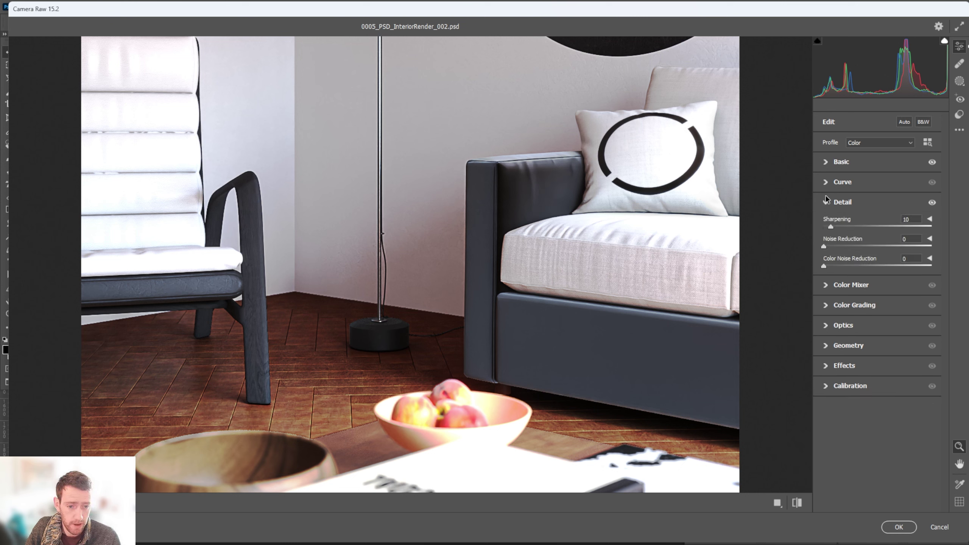
click(826, 202)
key(ctrl+0)
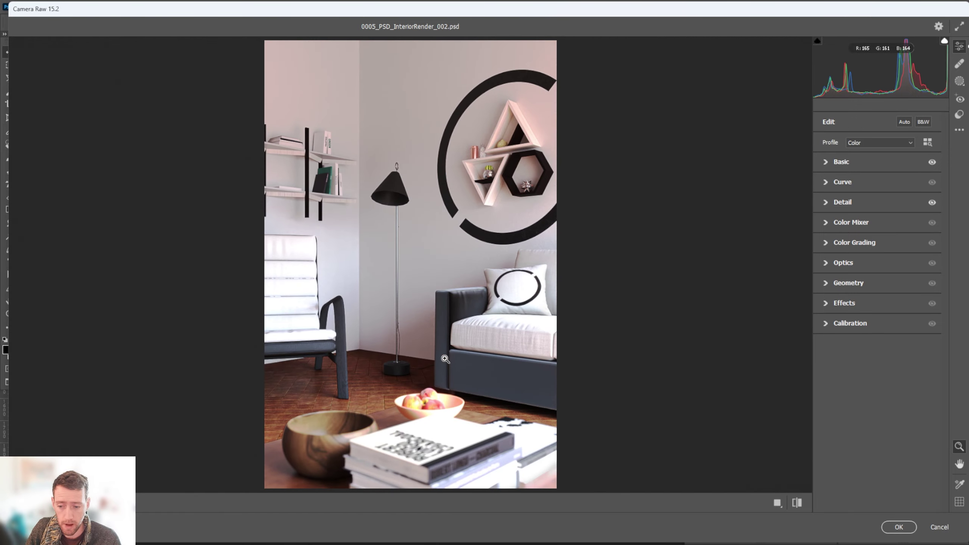
- Raise the Camera Raw Contrast to +14, apply the filter and compare Layer 2 hidden and shown
click(826, 164)
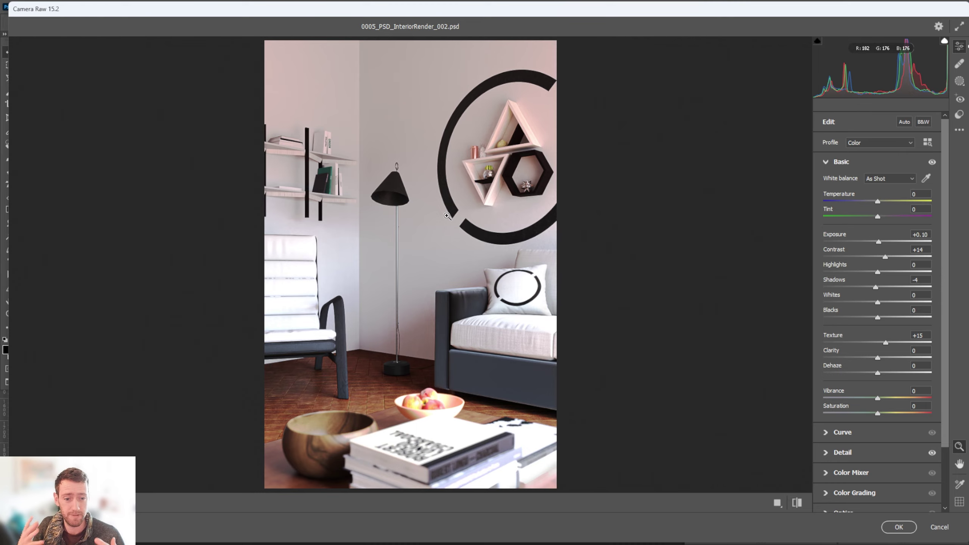
click(898, 526)
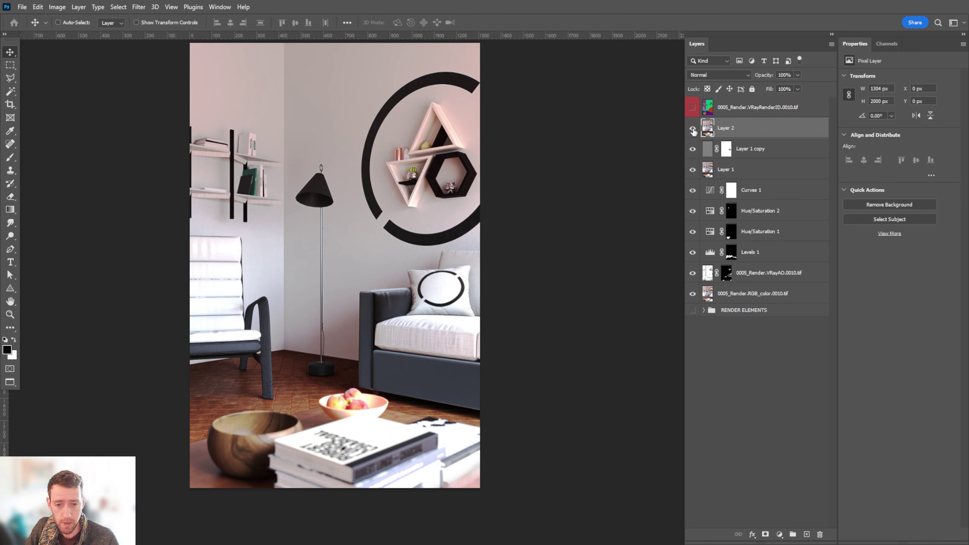
click(692, 129)
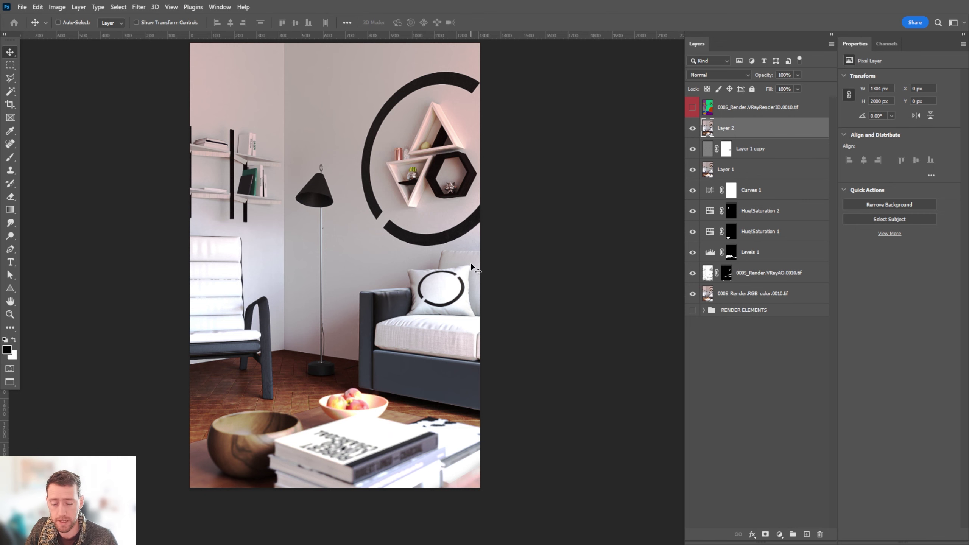
- Duplicate Layer 2 and open the Lens Correction filter on the copy
key(ctrl+j)
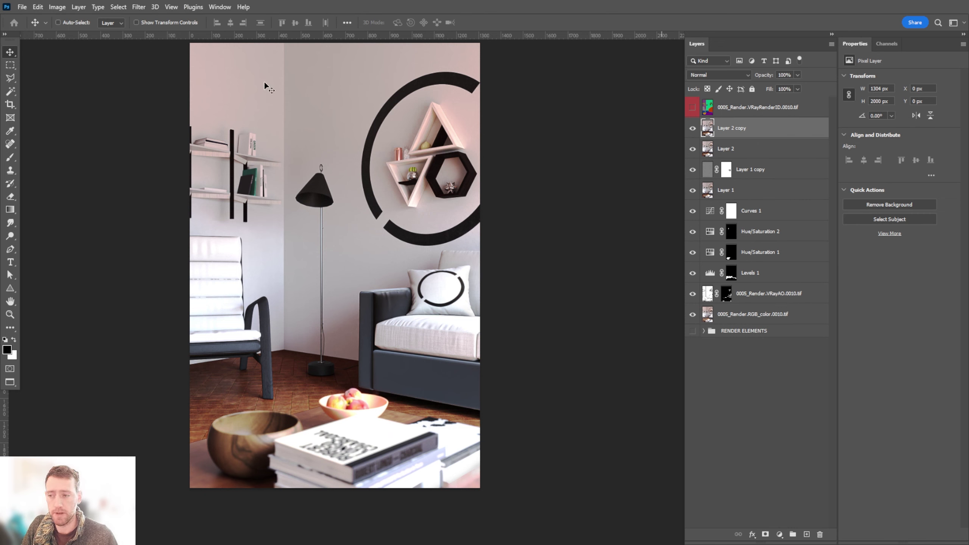
click(138, 7)
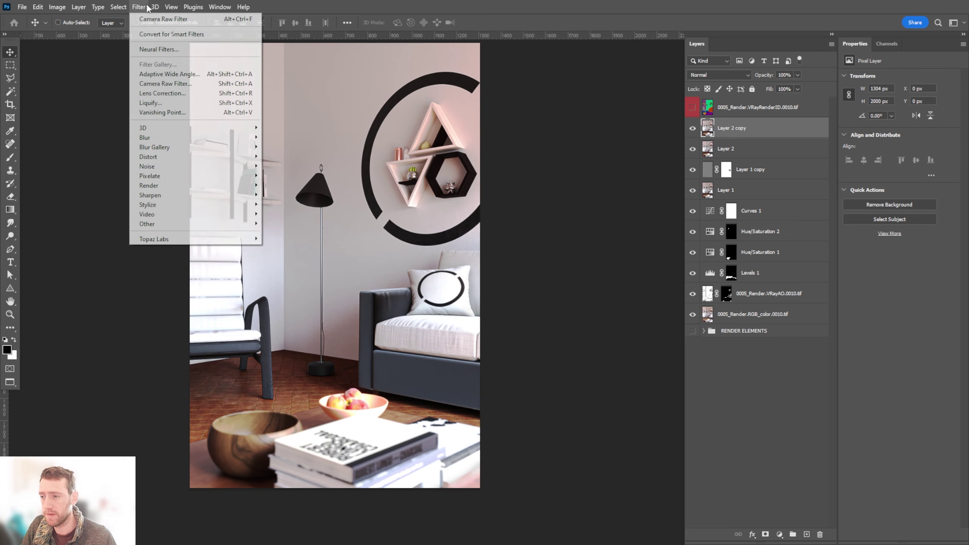
click(189, 94)
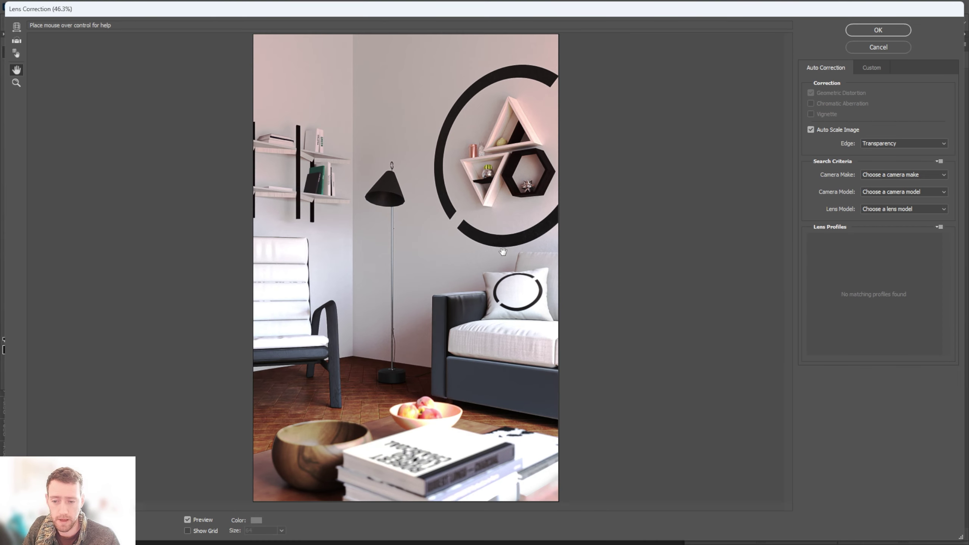
- Add custom chromatic aberration with Red/Cyan Fringe +27.78, Green/Magenta Fringe +51.59 and Blue/Yellow Fringe +11.90
click(872, 67)
alt+scroll(490, 294, up, 4)
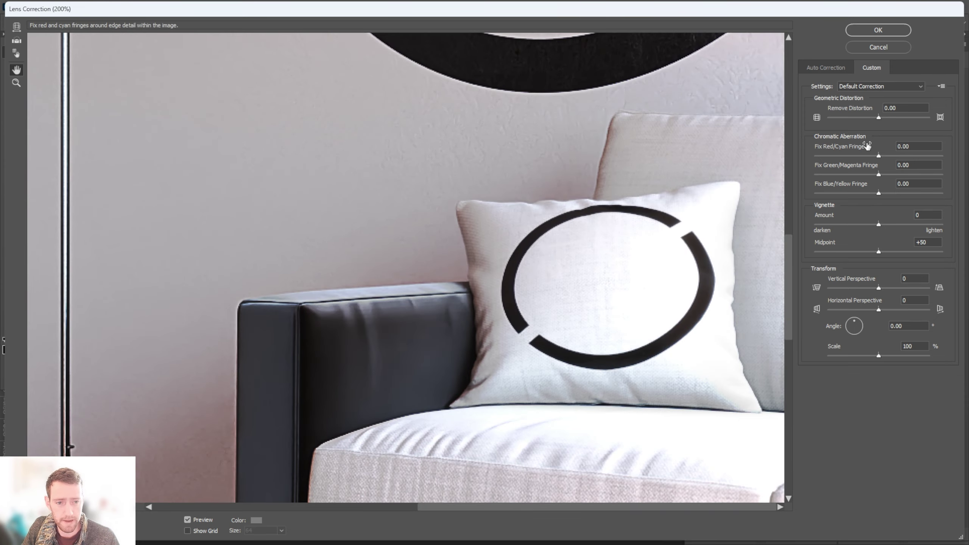
drag(883, 156, 894, 174)
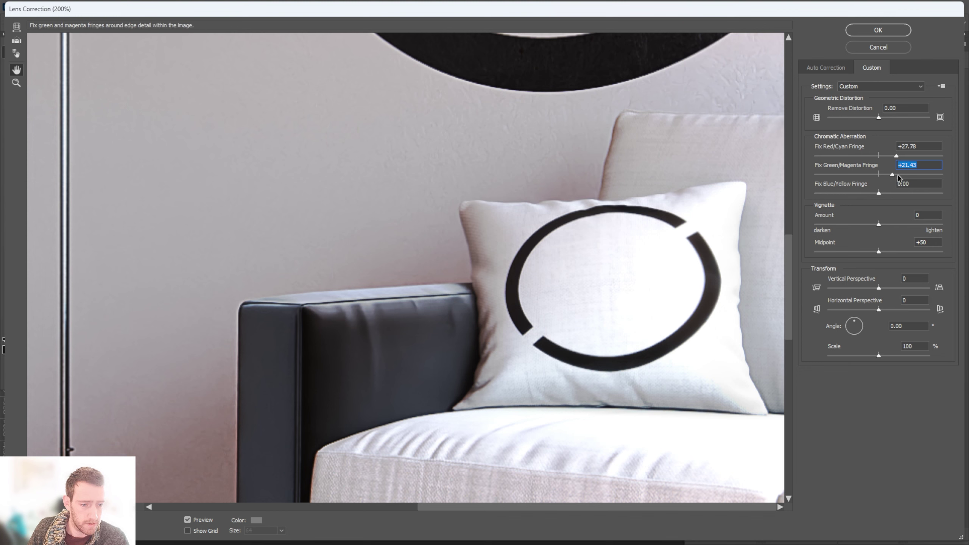
drag(899, 176, 911, 175)
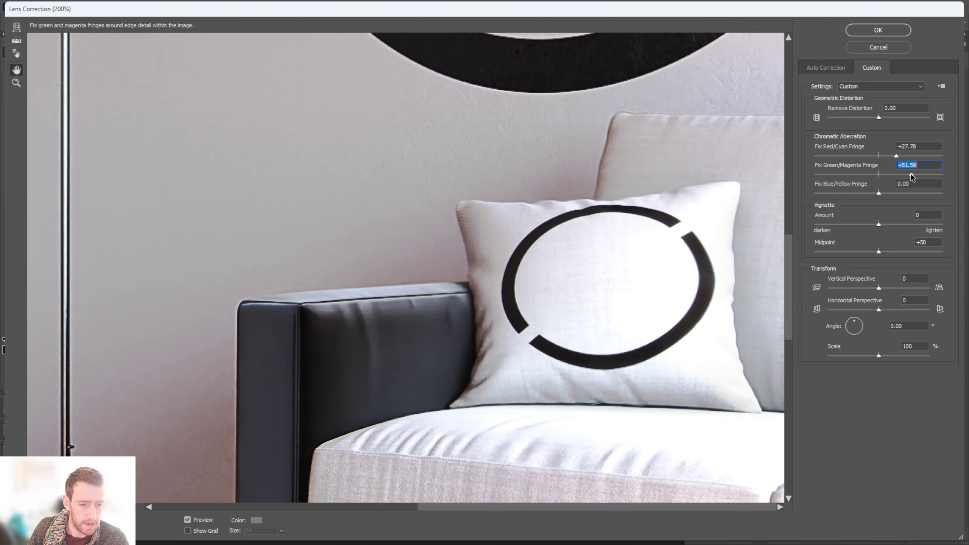
click(885, 194)
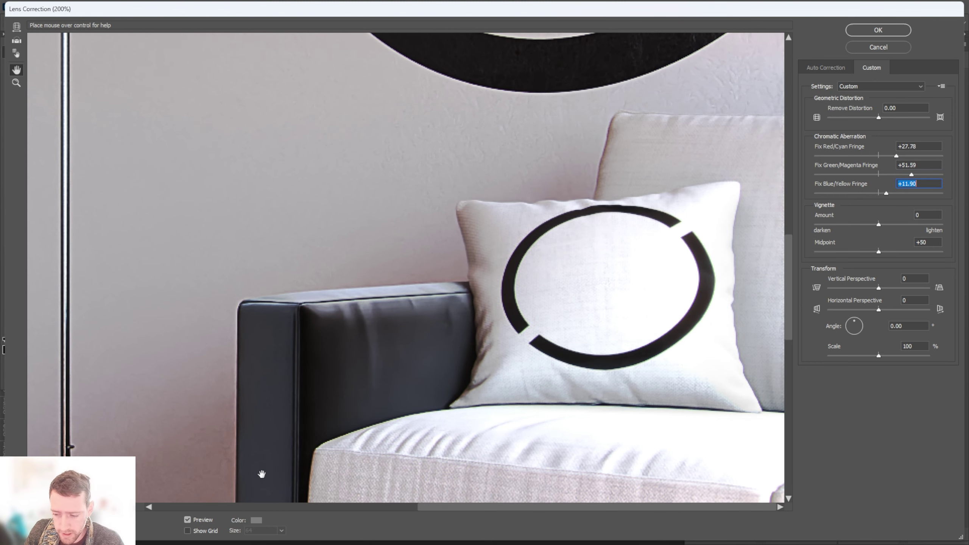
- Examine the color fringing around the sofa pillow up close with the correction preview off and on
click(185, 520)
click(185, 519)
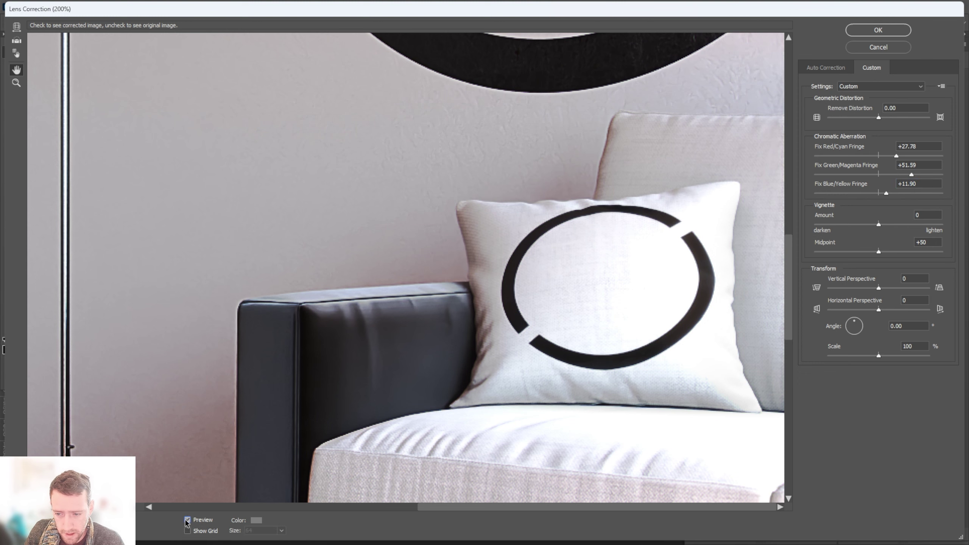
ctrl+click(533, 242)
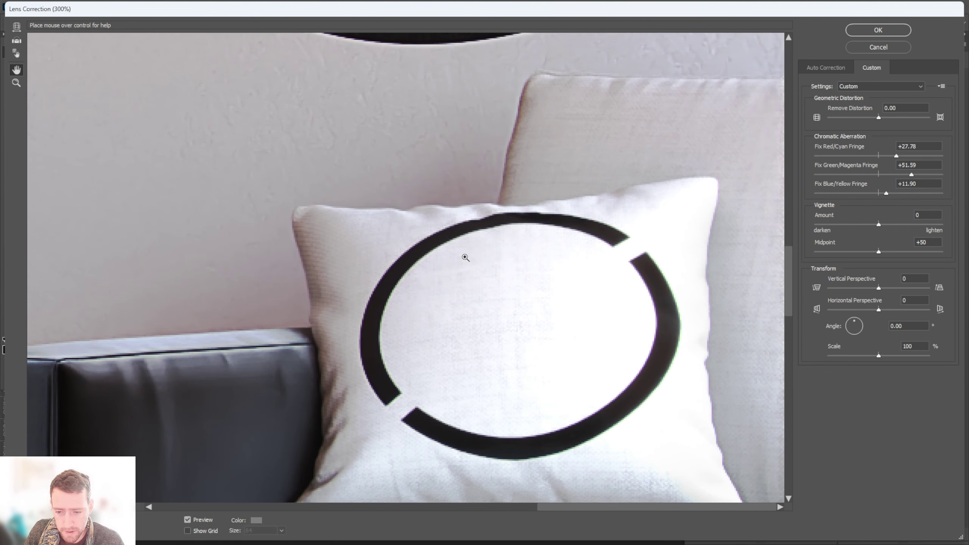
ctrl+click(356, 272)
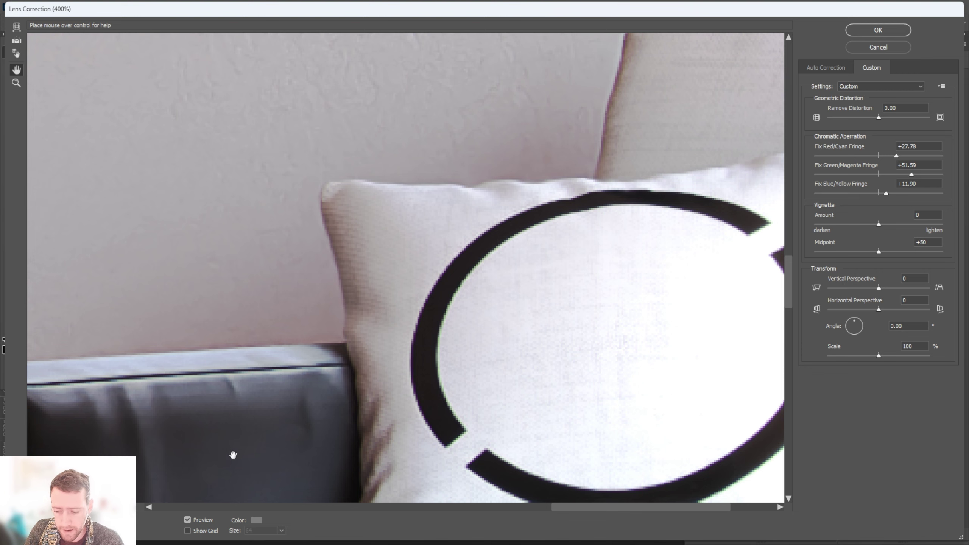
click(187, 520)
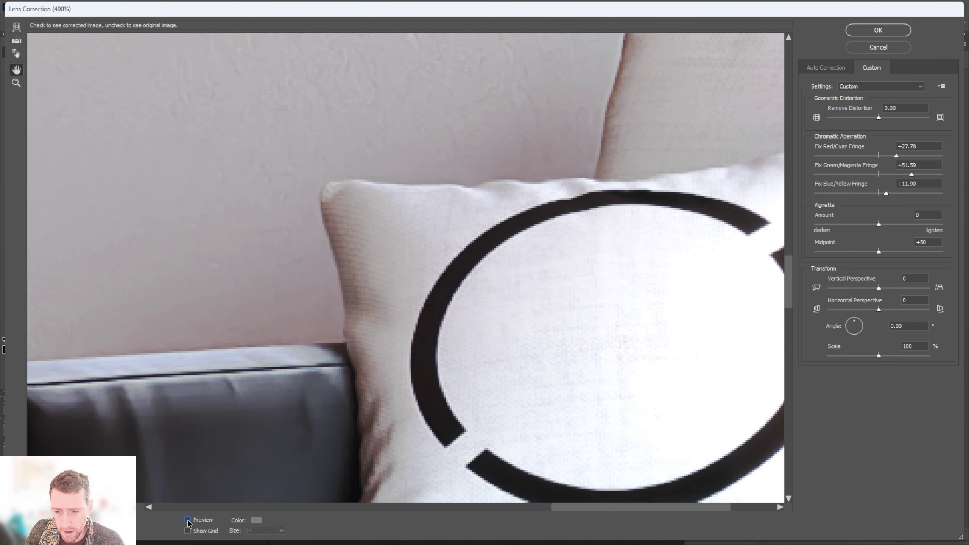
click(188, 520)
click(188, 520)
click(188, 520)
drag(477, 274, 480, 247)
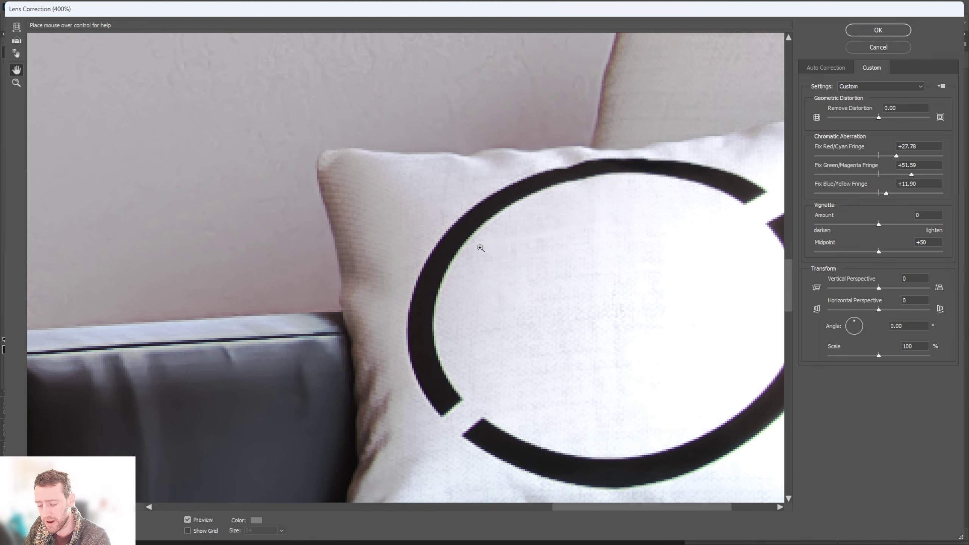
- Darken the image edges with a vignette Amount of -63 and Midpoint of +65, and apply the Lens Correction
key(ctrl+0)
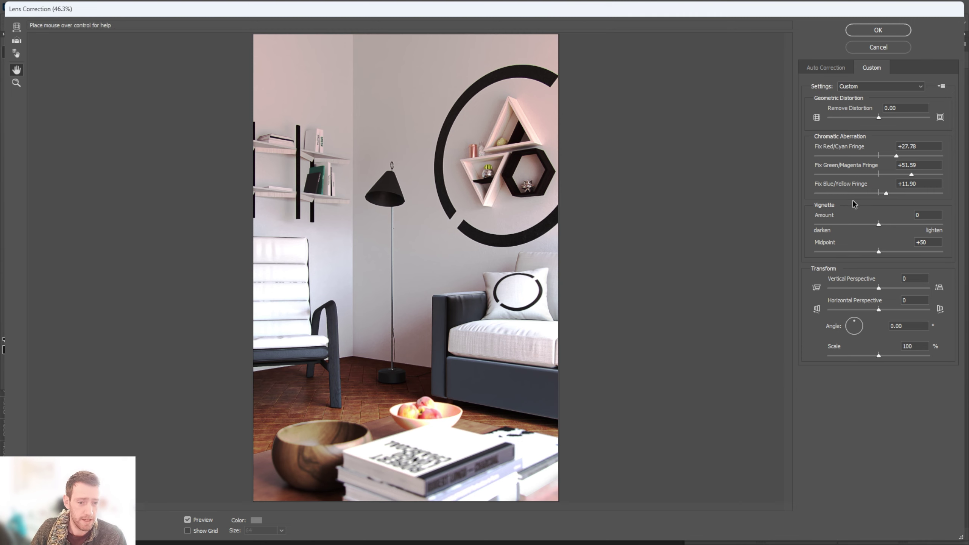
drag(879, 226, 839, 229)
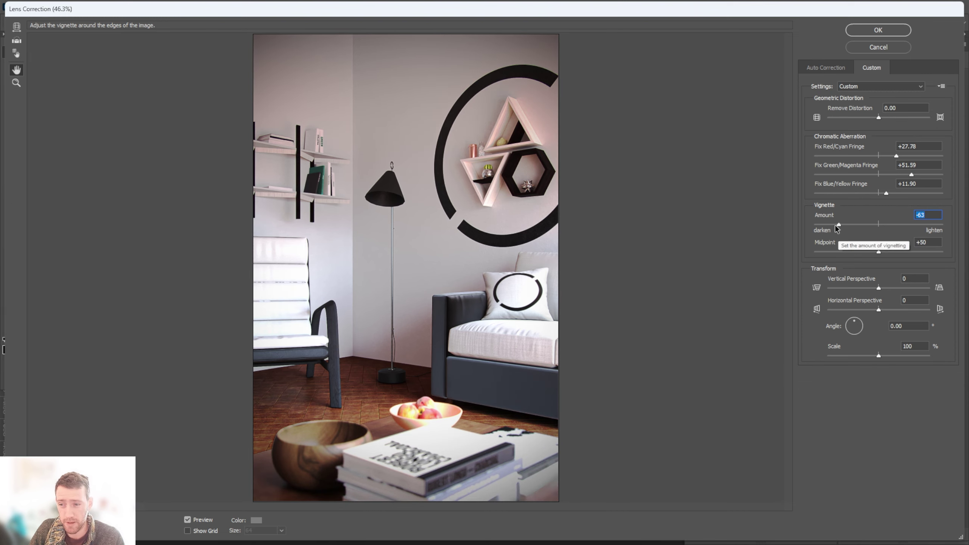
mouse_move(879, 252)
mouse_down()
mouse_move(870, 254)
mouse_move(898, 252)
mouse_up()
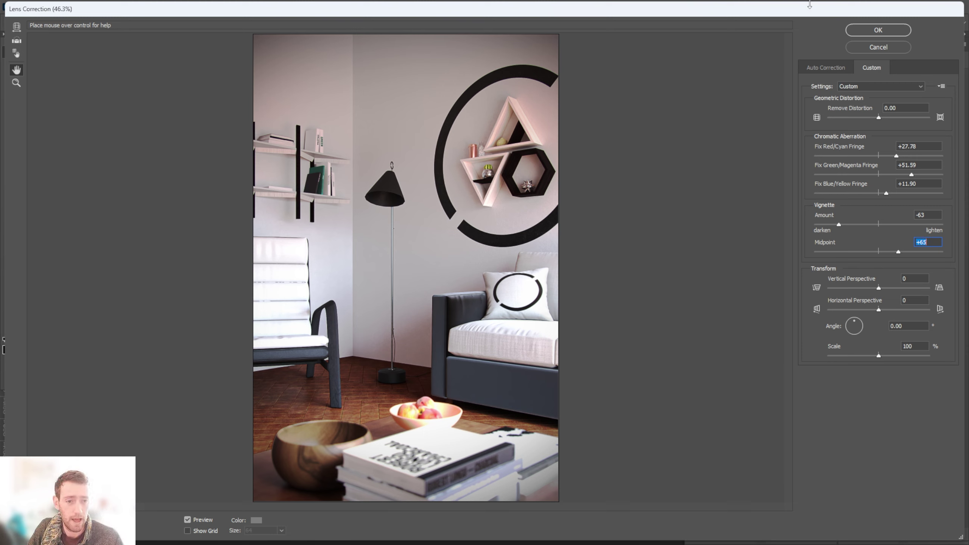
click(869, 33)
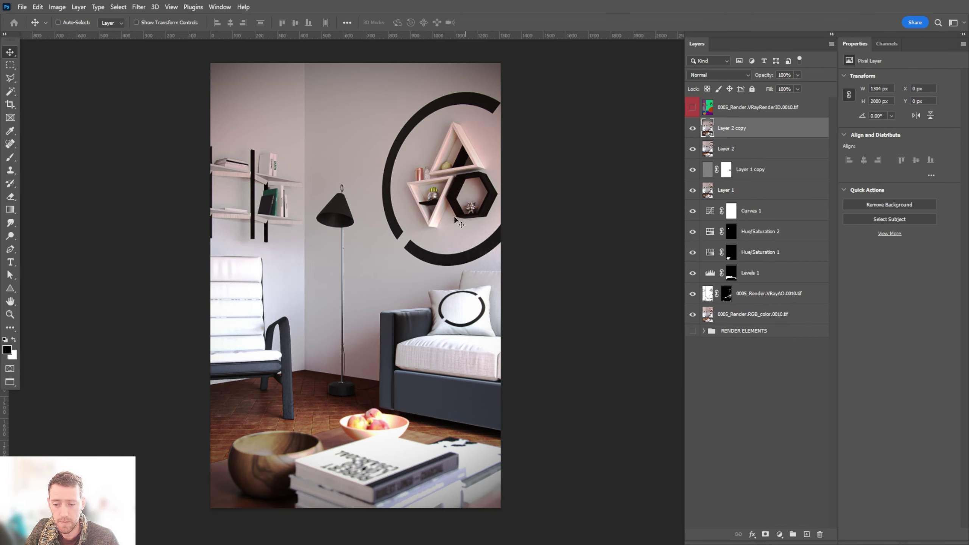
- Add a Color Lookup adjustment layer above Layer 2 copy
alt+scroll(360, 246, up, 1)
alt+scroll(360, 245, down, 1)
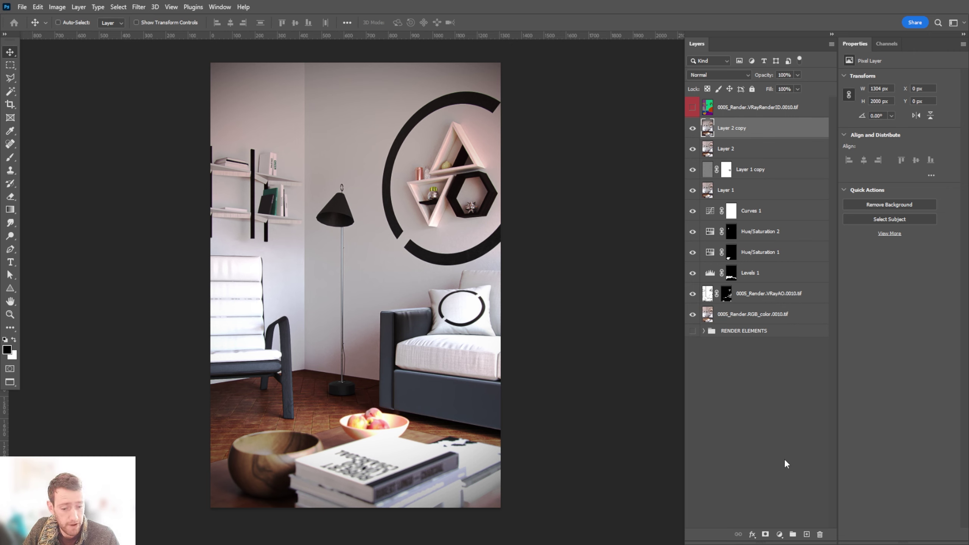
click(780, 535)
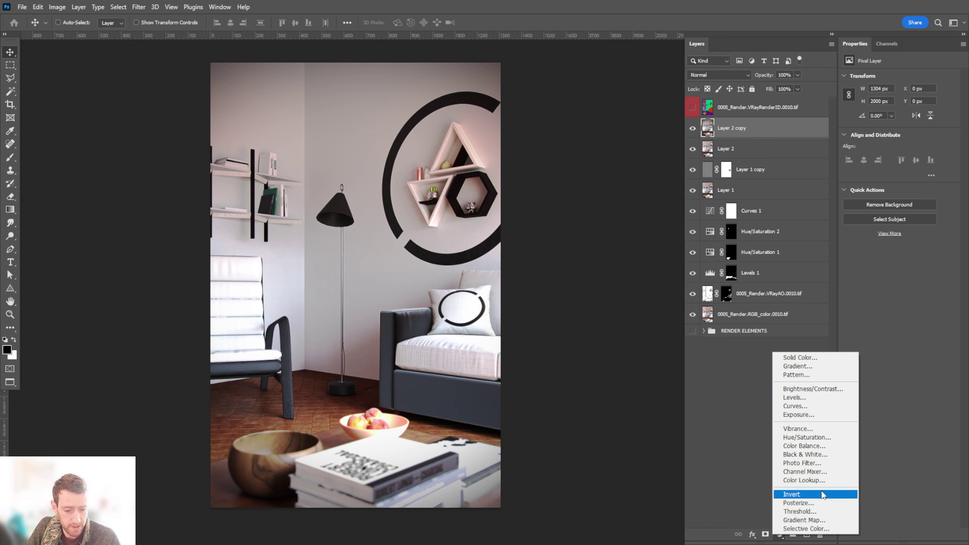
click(818, 480)
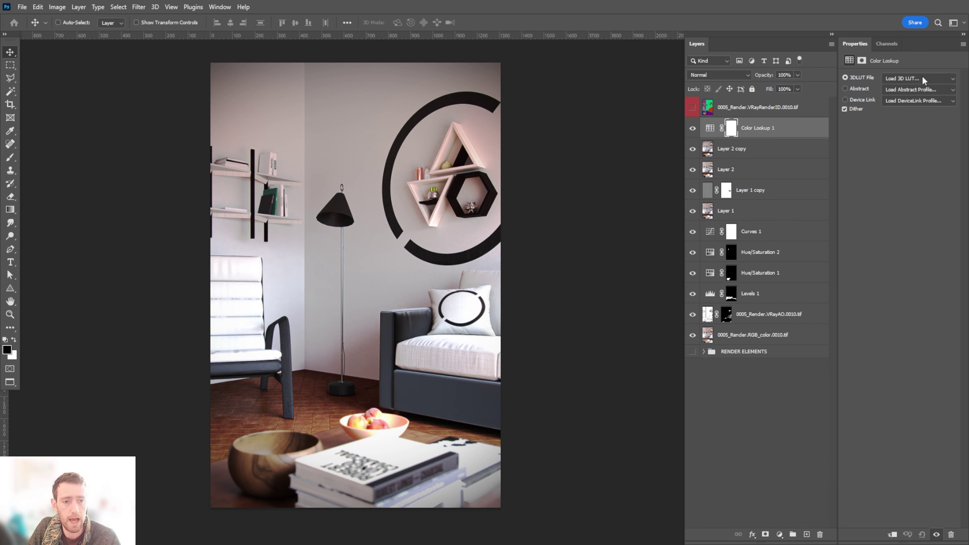
- Preview the 3D LUT presets on the Color Lookup 1 adjustment, starting from 3Strip.look, and settle on FoggyNight.3DL
click(917, 79)
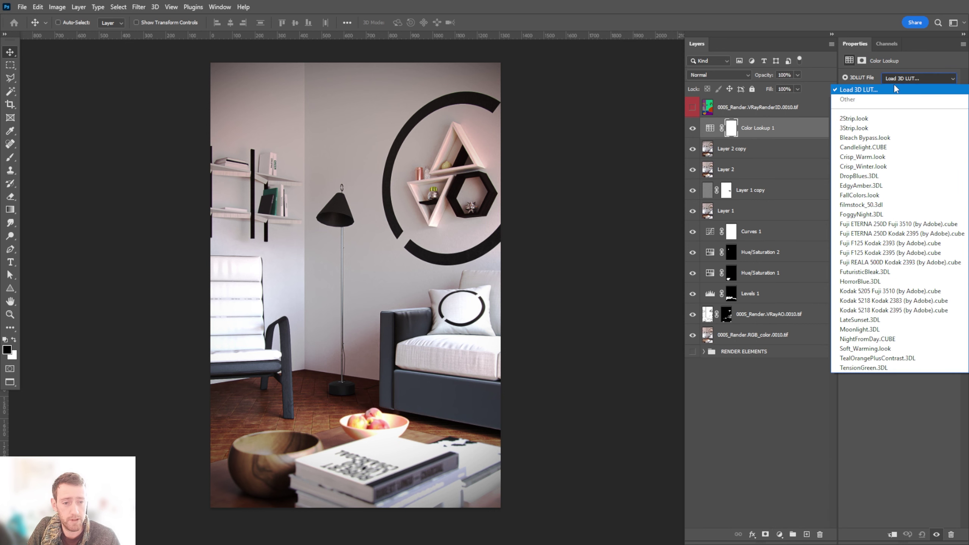
click(870, 121)
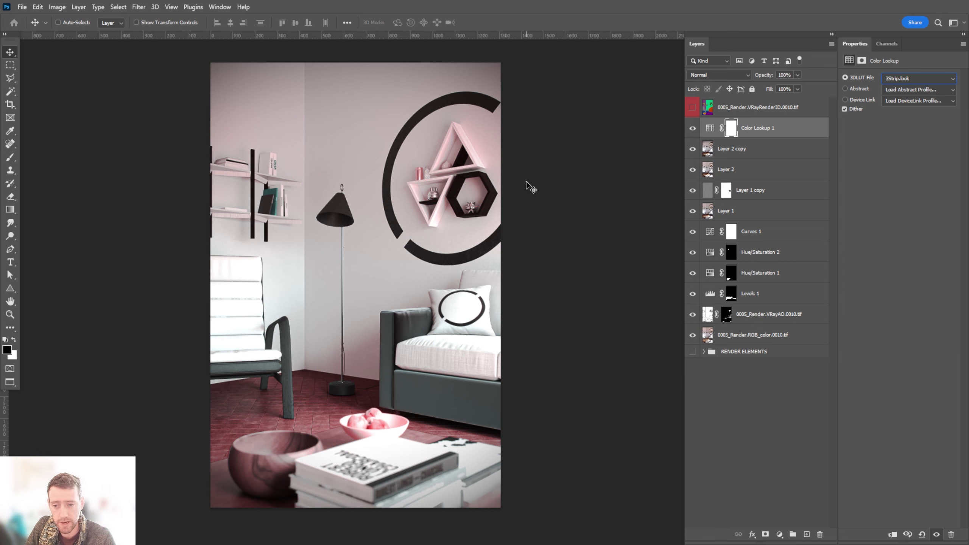
key(Down)
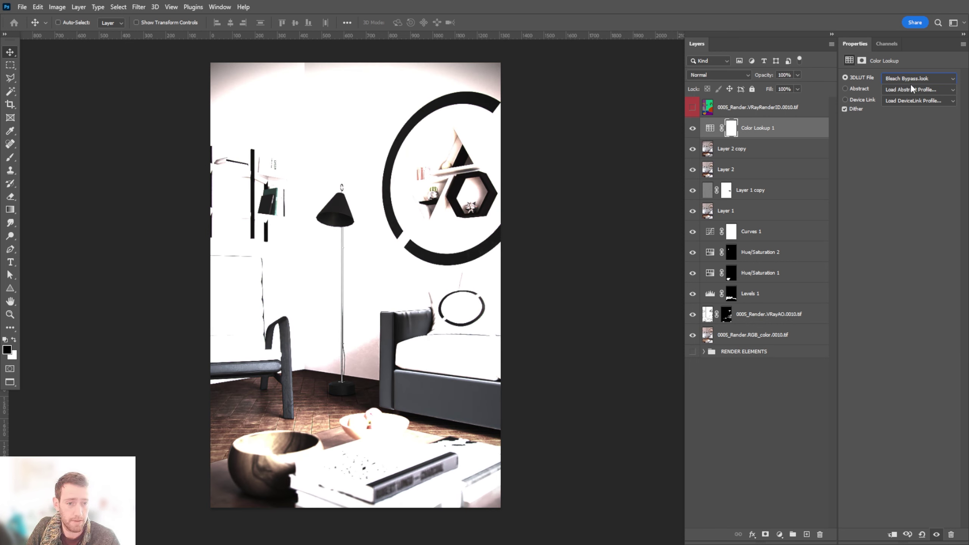
key(Down)
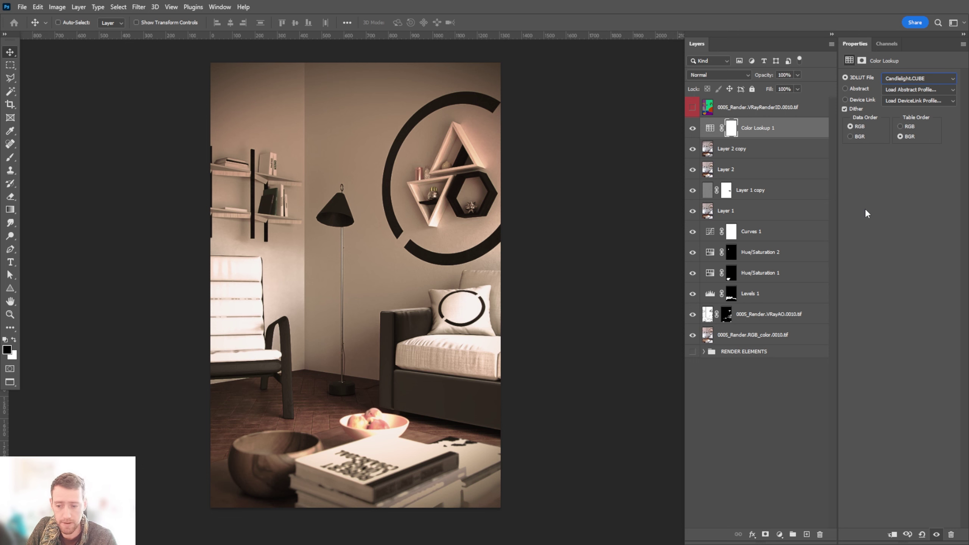
key(Down)
key(Down)
key(Down)
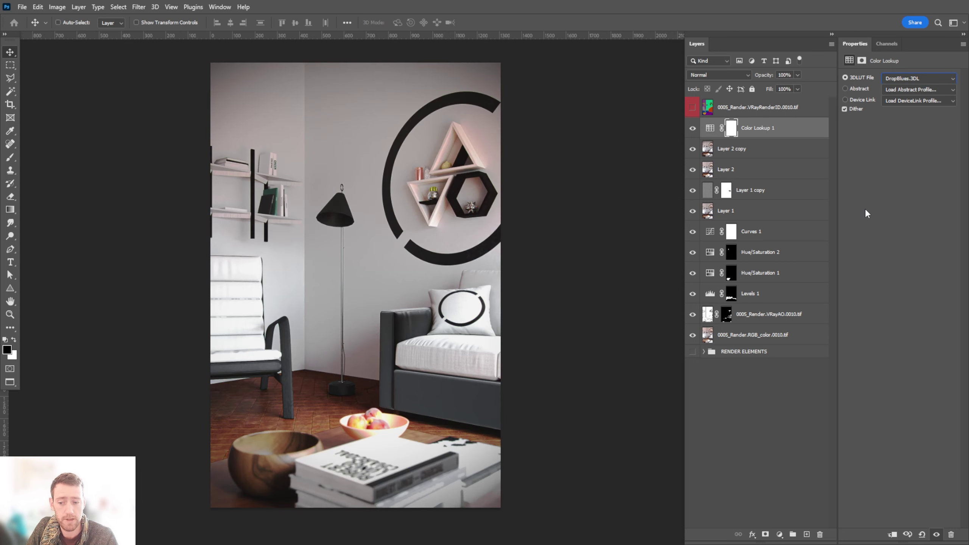
key(Down)
key(Down)
key(Down)
key(Down)
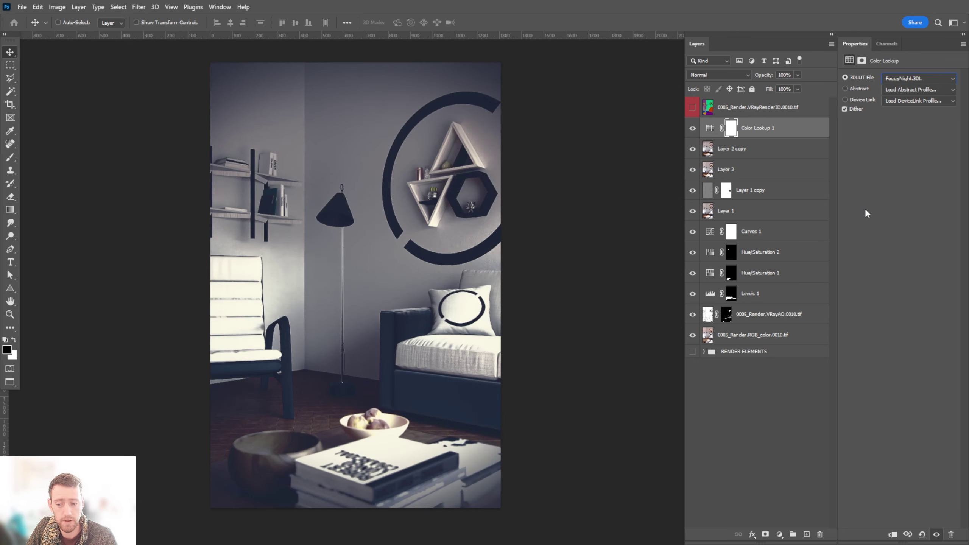
key(Down)
key(Up)
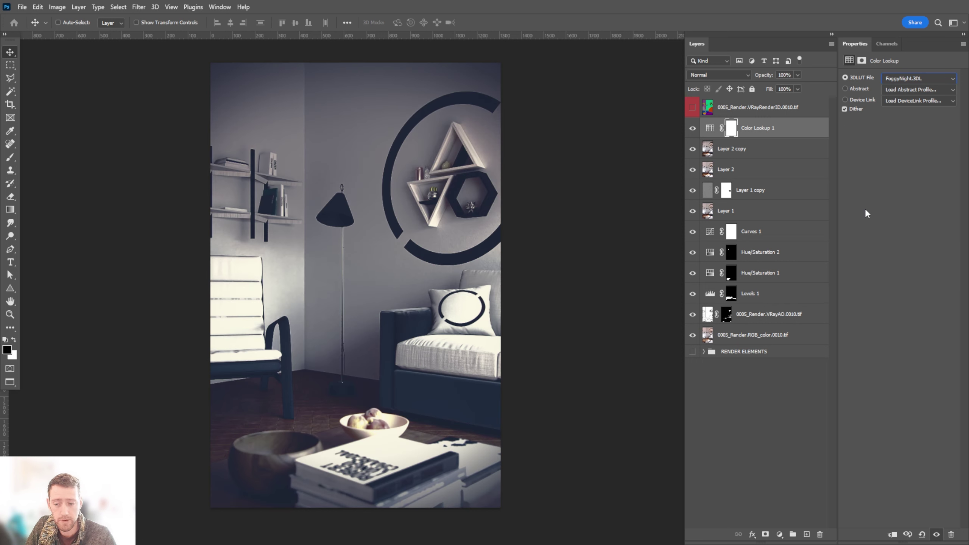
- Reduce the Color Lookup 1 layer's opacity to 40%
click(788, 130)
drag(785, 88, 764, 91)
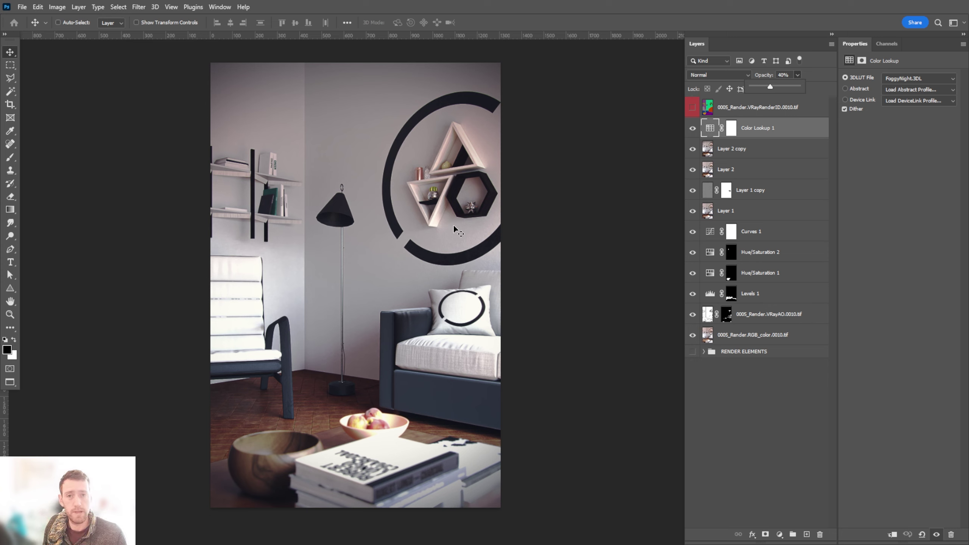
click(703, 351)
scroll(725, 370, down, 1)
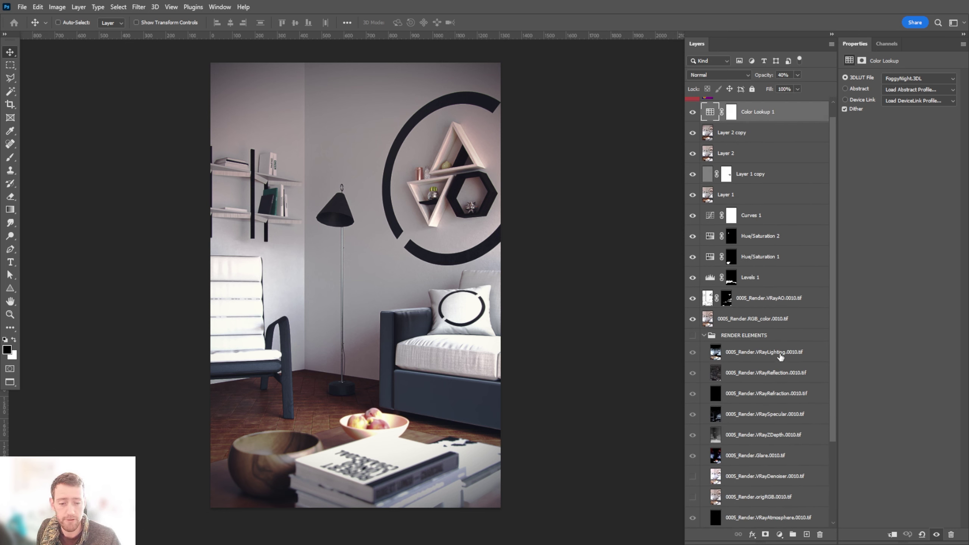
click(704, 334)
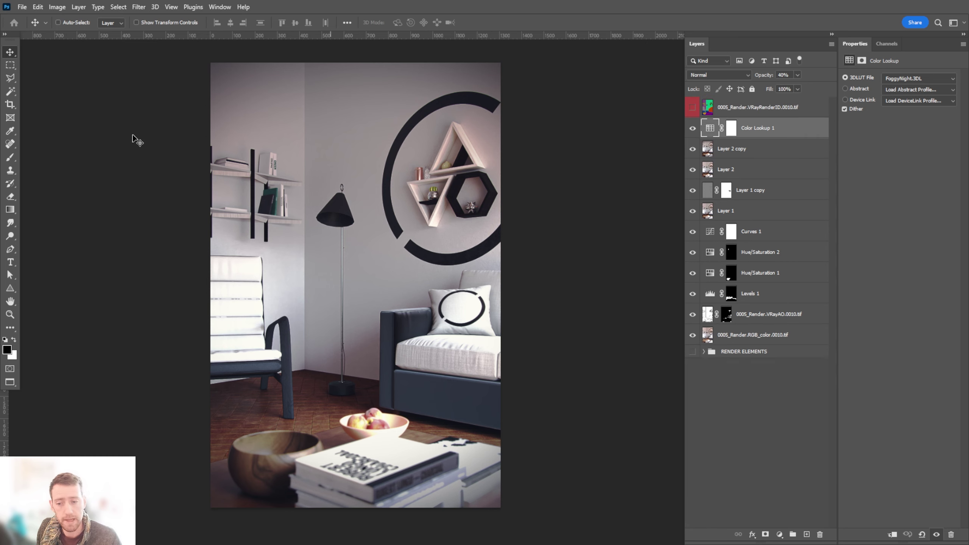